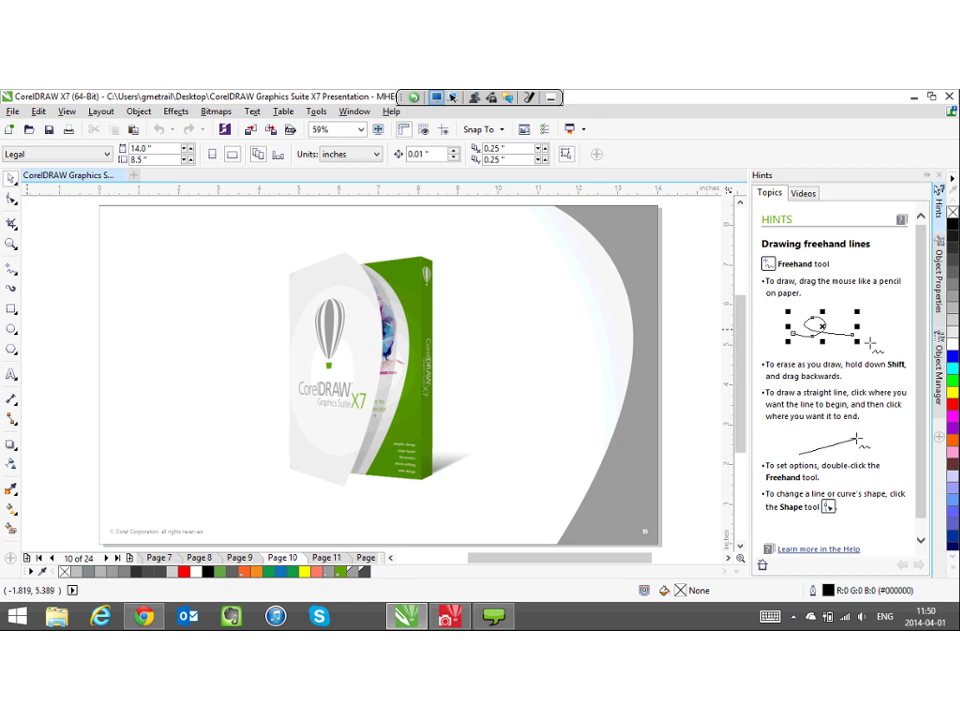
- Open the Welcome Screen's Workspace page and look through the available workspaces down to Adobe Illustrator
{"action": "left_click", "coordinate": [391, 112]}
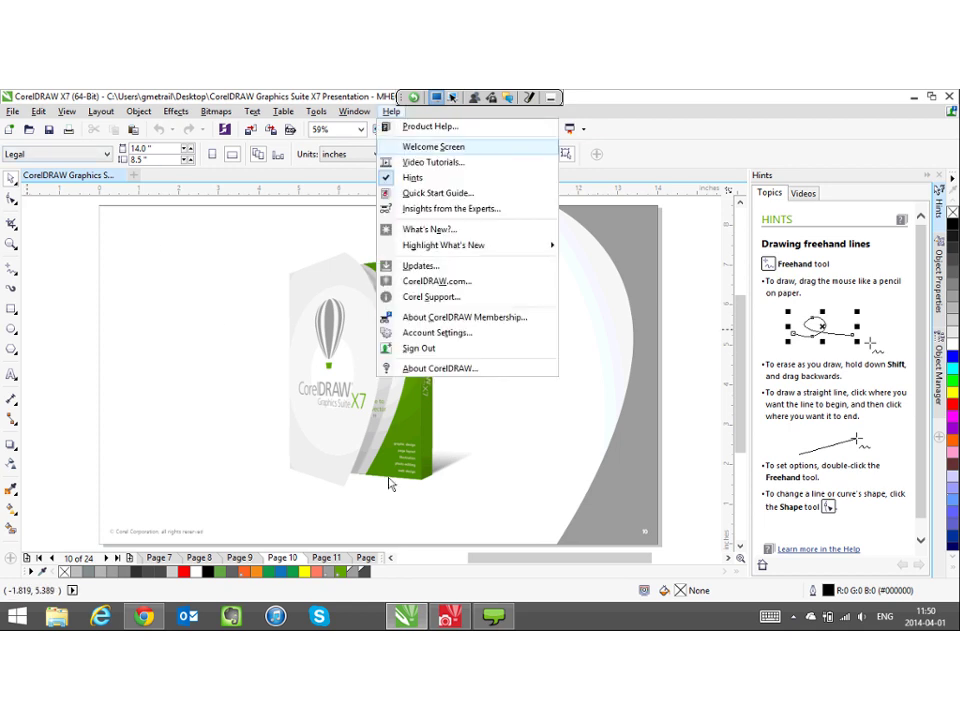
{"action": "key", "text": "Return"}
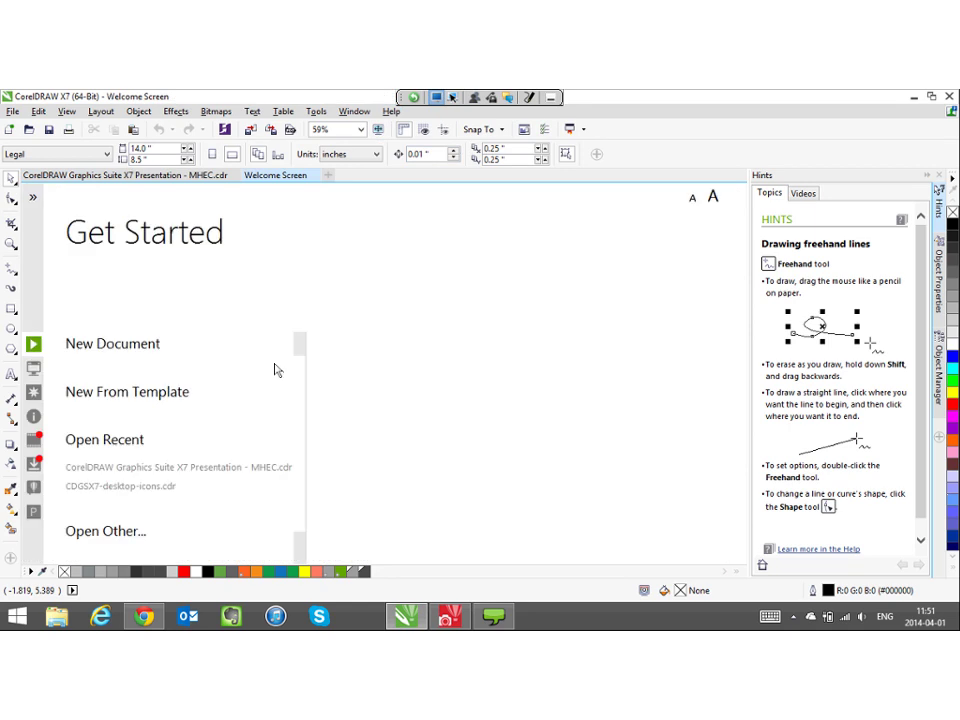
{"action": "left_click", "coordinate": [33, 368]}
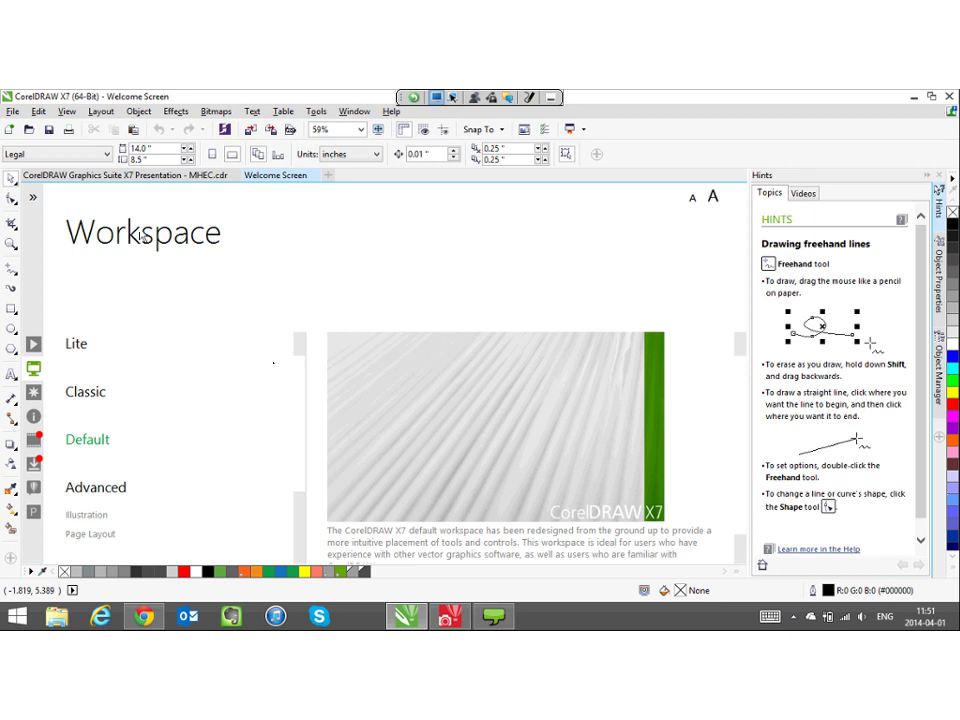
{"action": "mouse_move", "coordinate": [77, 344]}
{"action": "left_click_drag", "start_coordinate": [303, 392], "coordinate": [303, 398]}
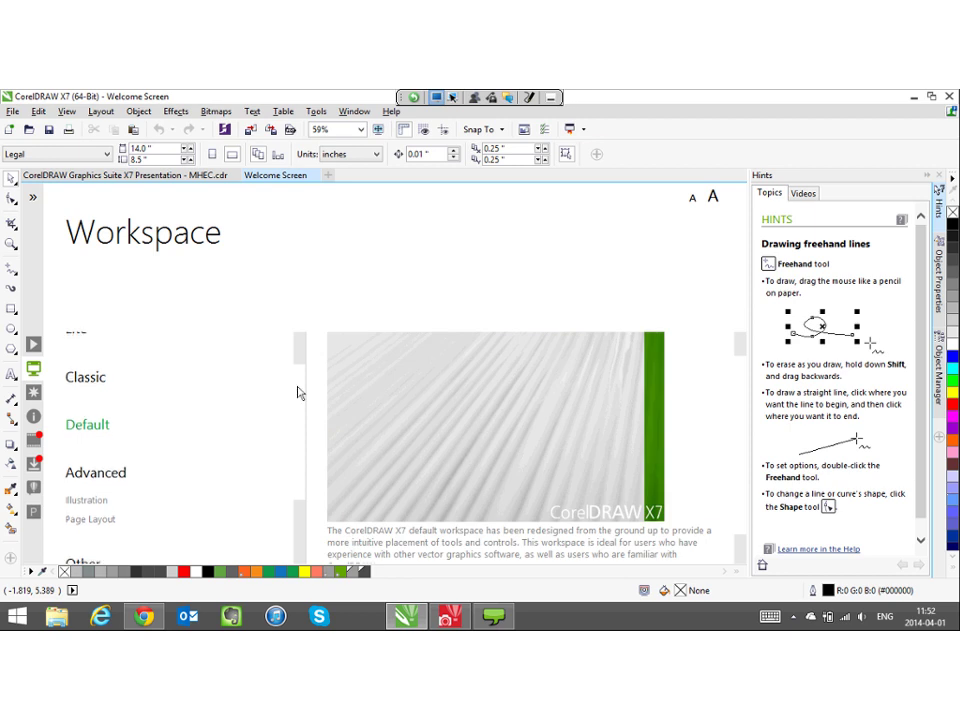
{"action": "scroll", "coordinate": [291, 386], "scroll_direction": "down", "scroll_amount": 2}
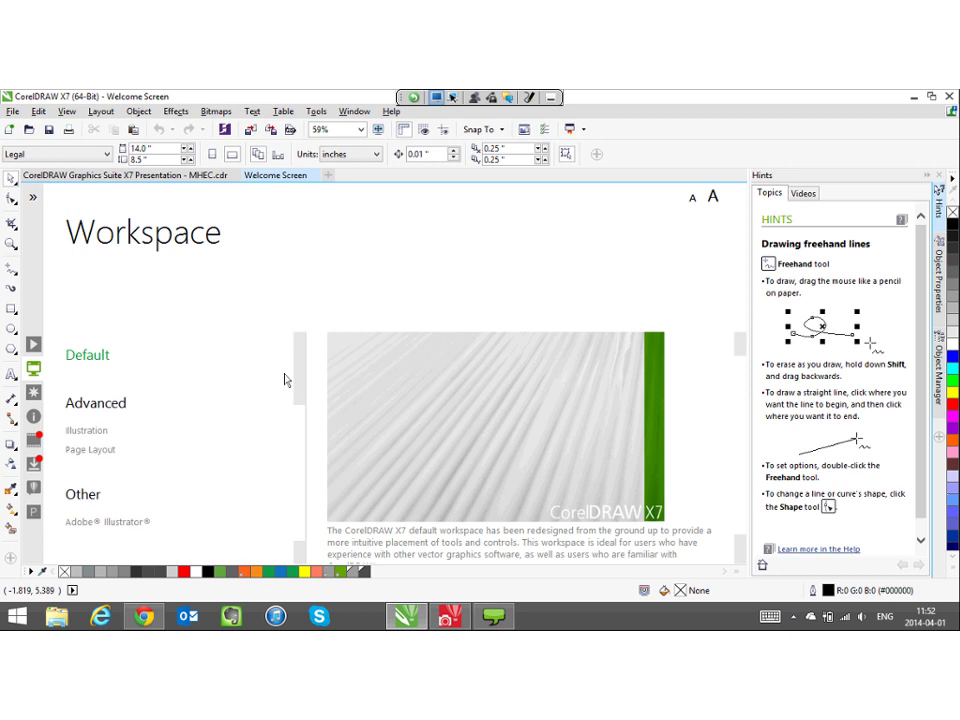
{"action": "mouse_move", "coordinate": [105, 521]}
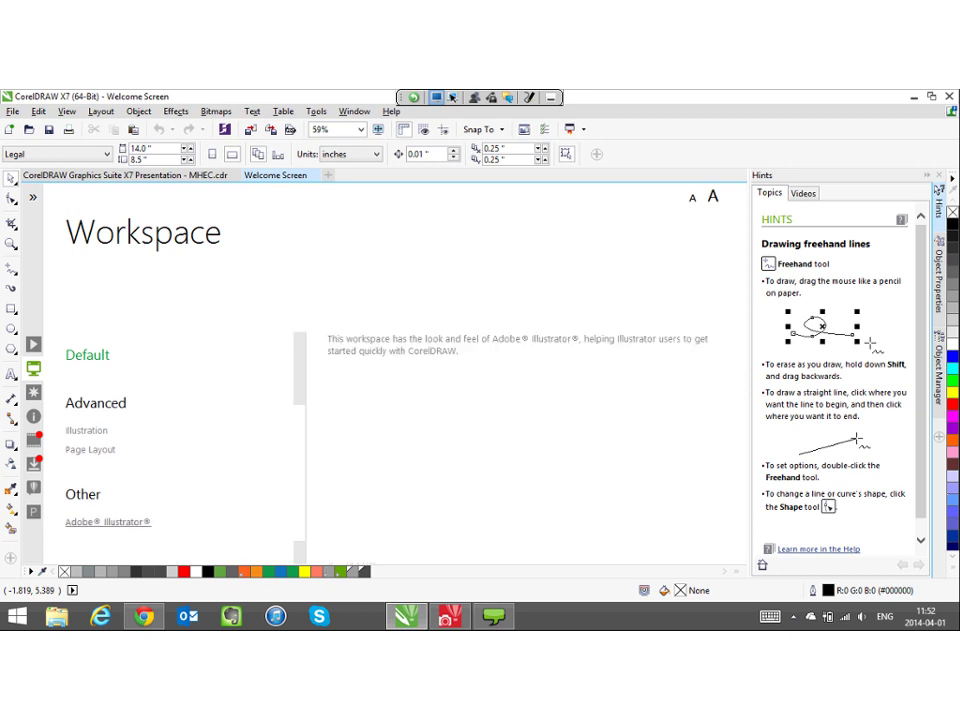
{"action": "scroll", "coordinate": [170, 440], "scroll_direction": "up", "scroll_amount": 1}
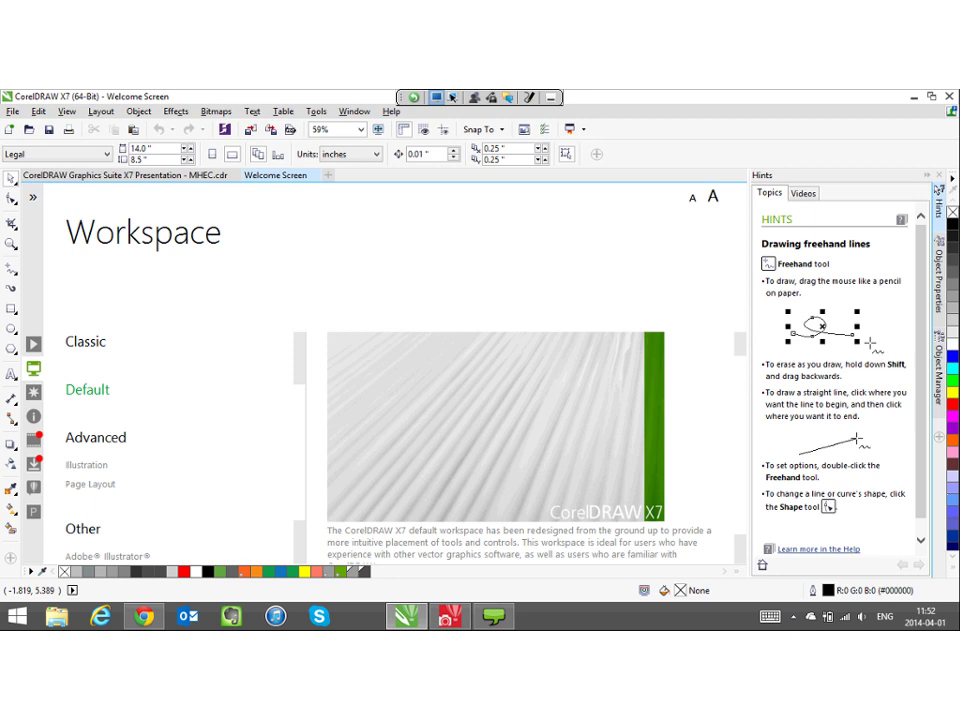
{"action": "scroll", "coordinate": [260, 354], "scroll_direction": "down", "scroll_amount": 1}
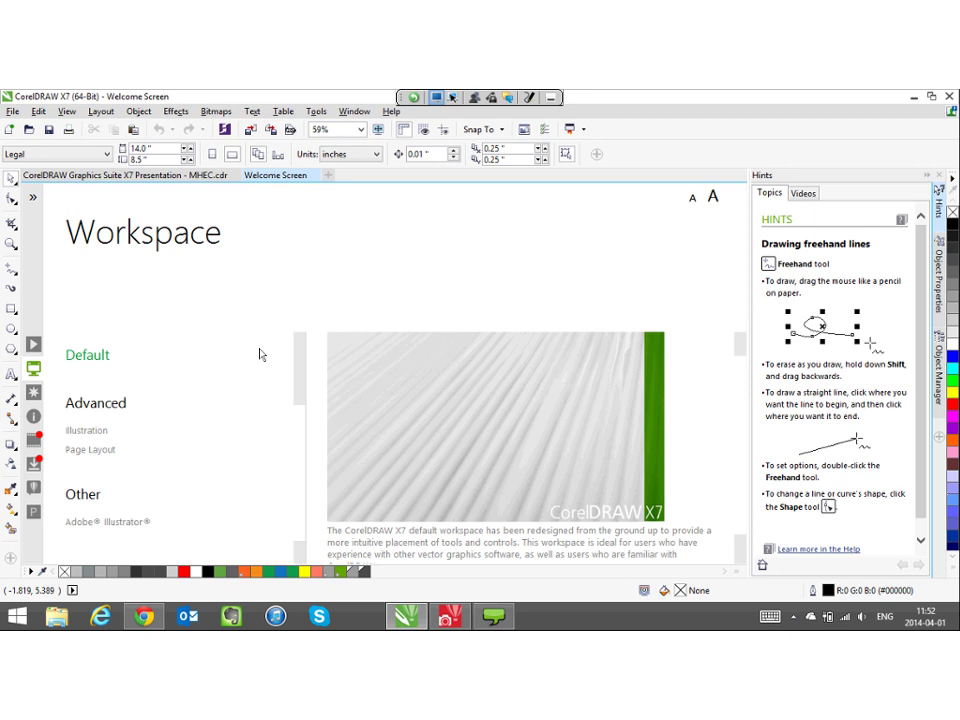
- Switch to Corel PHOTO-PAINT and create a new image with the default settings
{"action": "left_click", "coordinate": [450, 616]}
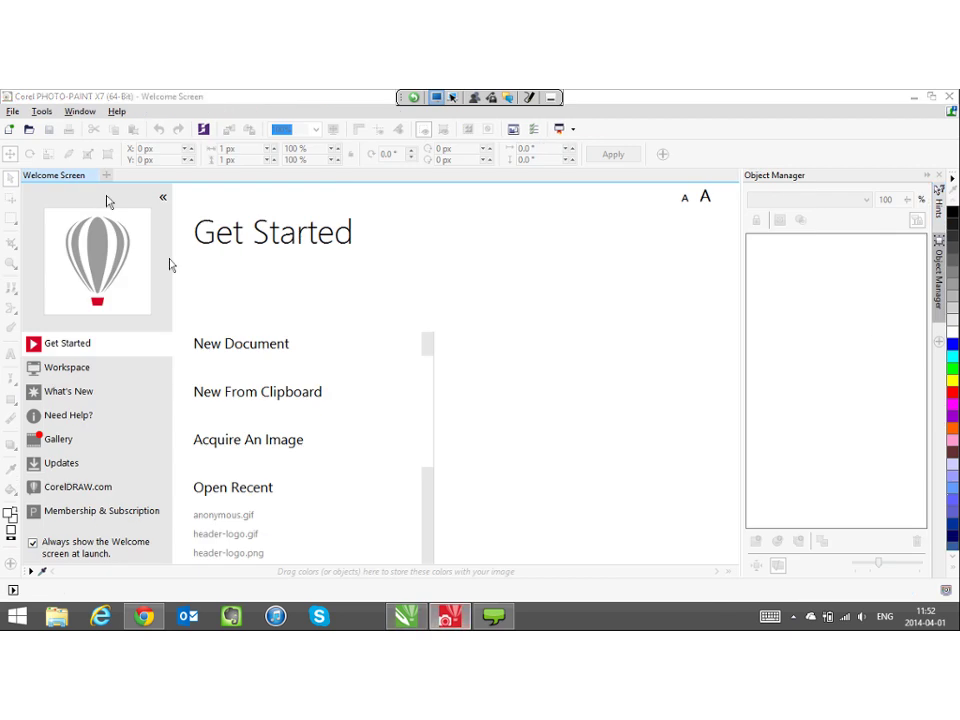
{"action": "key", "text": "ctrl+n"}
{"action": "key", "text": "Return"}
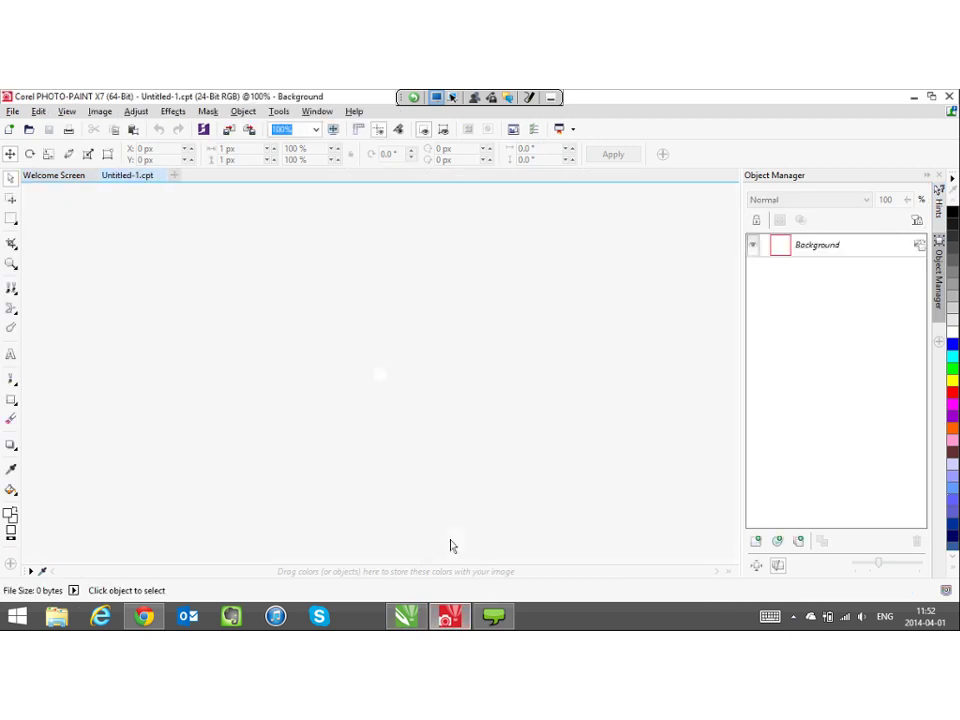
- Apply the Adobe Photoshop workspace from the Welcome Screen and activate the Paint tool in Untitled-1.cpt to show its brush settings
{"action": "left_click", "coordinate": [72, 170]}
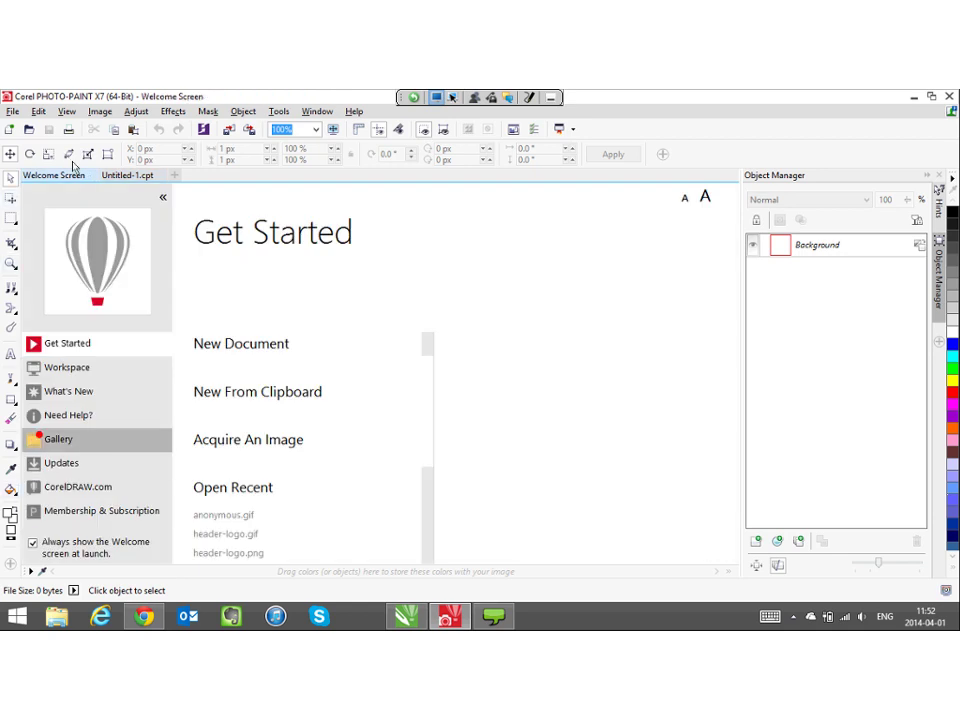
{"action": "left_click", "coordinate": [67, 367]}
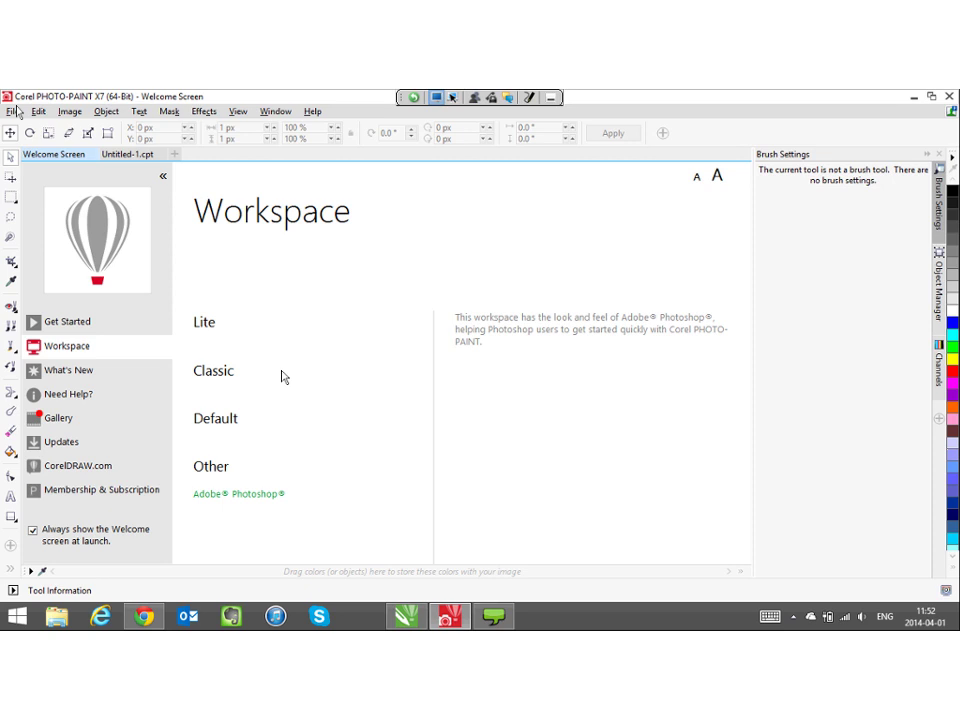
{"action": "left_click", "coordinate": [128, 155]}
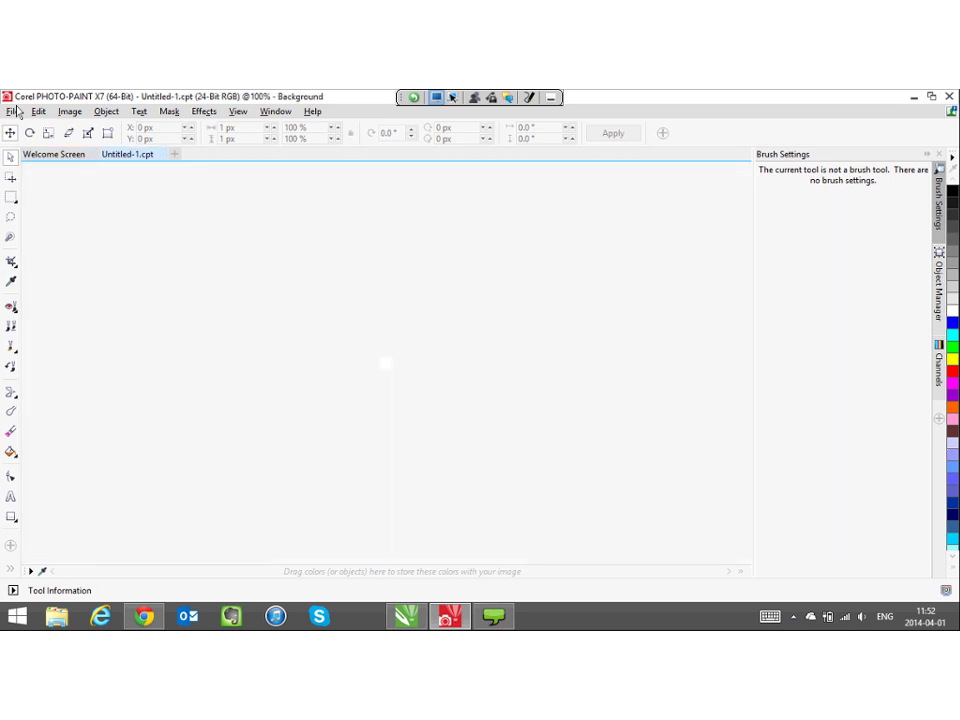
{"action": "left_click", "coordinate": [11, 346]}
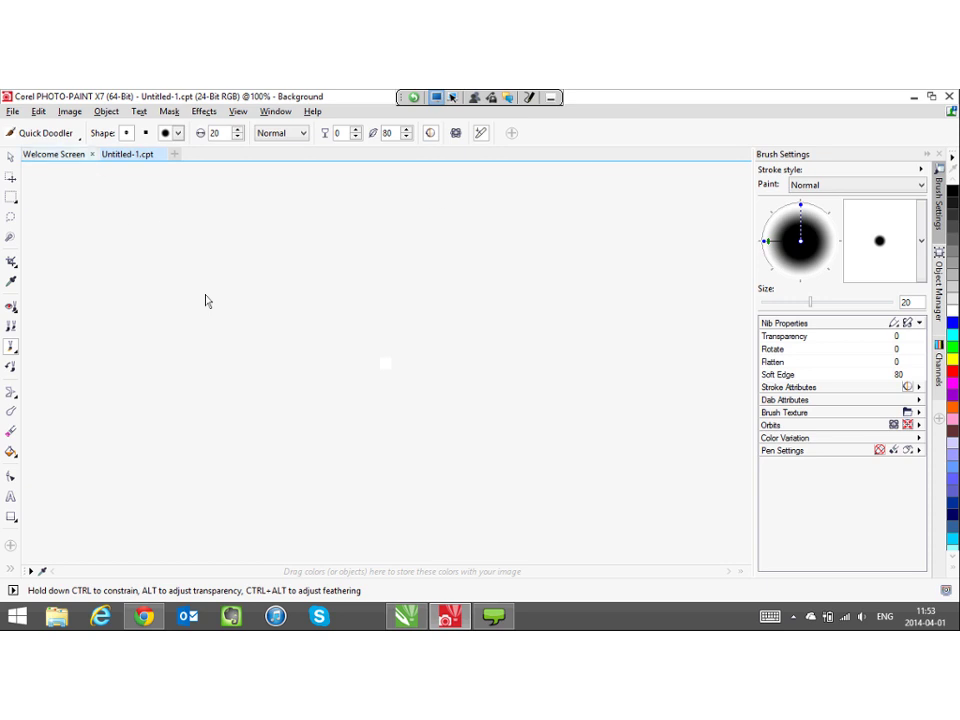
{"action": "left_click", "coordinate": [55, 154]}
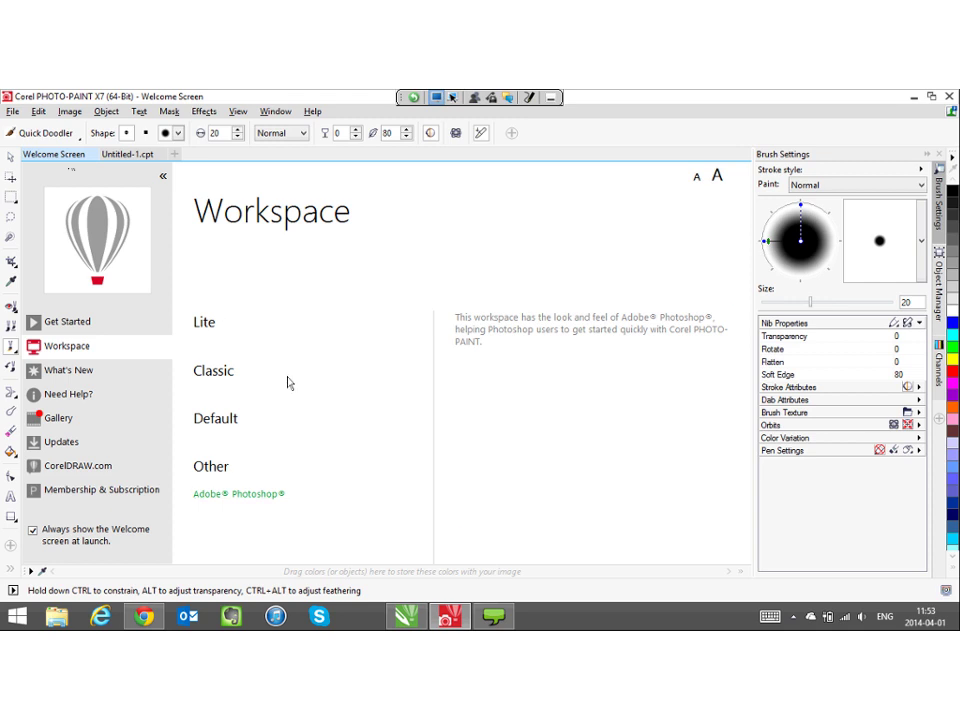
- Switch to CorelDRAW and show page 11 of the Graphics Suite X7 presentation document
{"action": "left_click", "coordinate": [407, 616]}
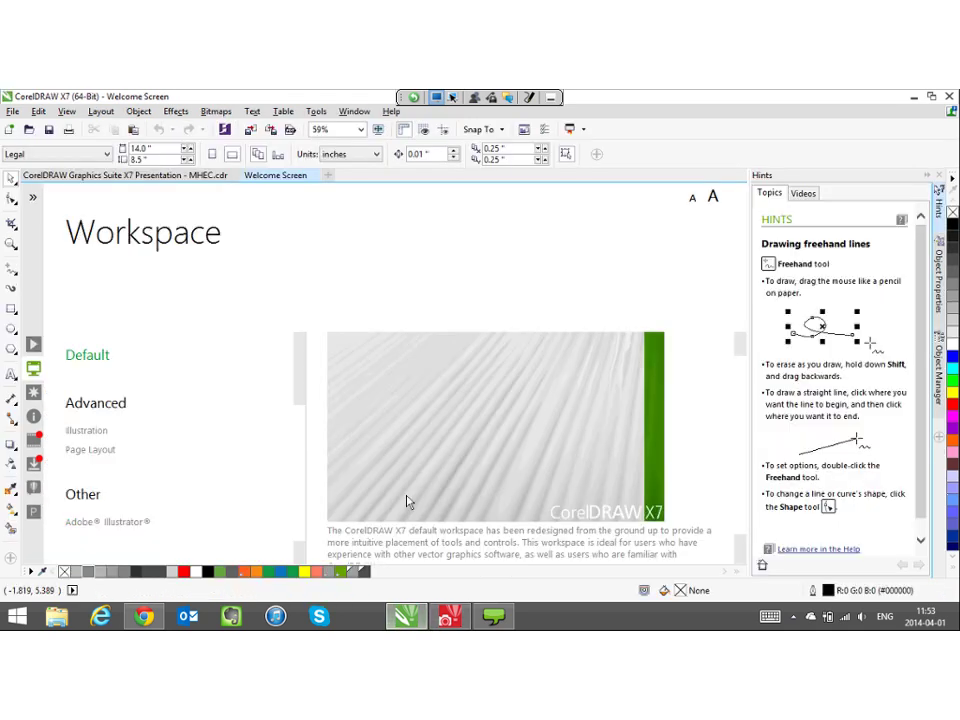
{"action": "left_click", "coordinate": [84, 176]}
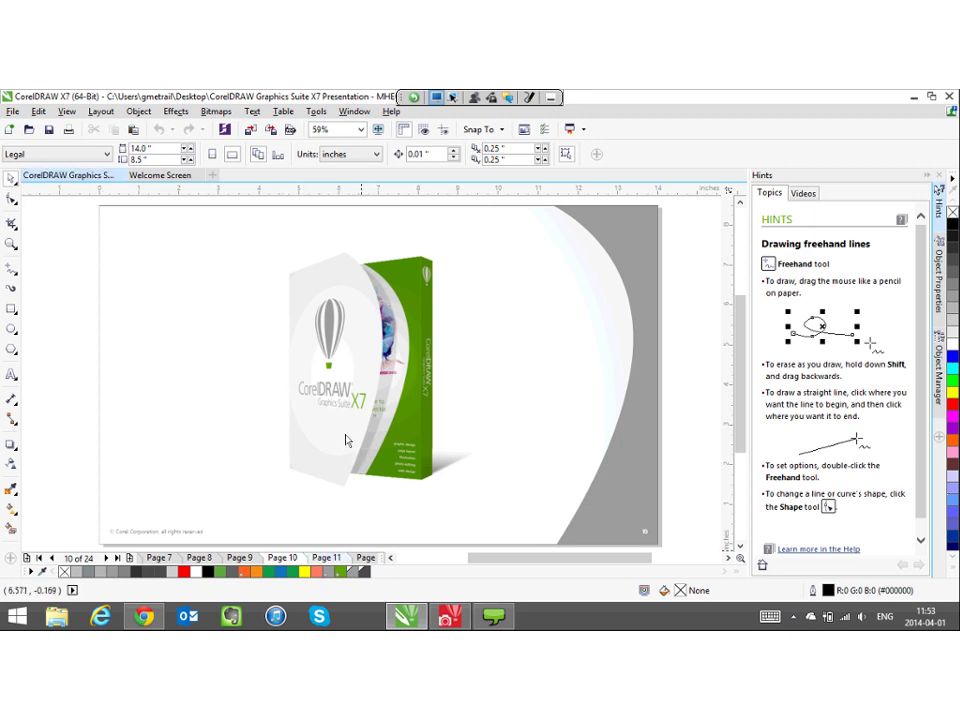
{"action": "key", "text": "Page_Down"}
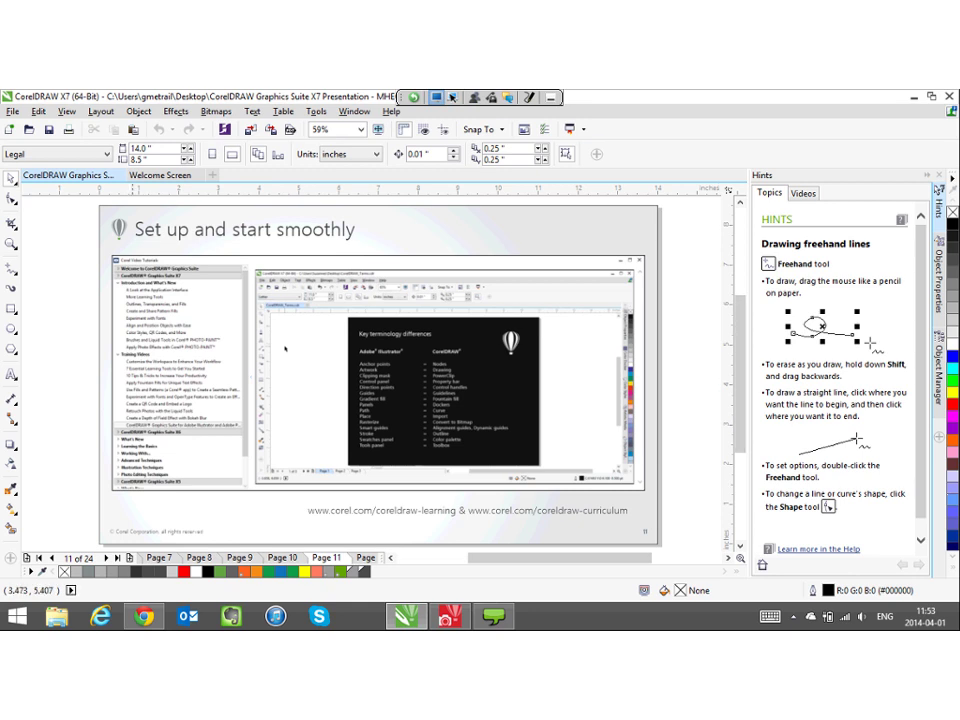
- View the Hints topics for the Zoom, Freehand and Rectangle tools, ending with the Pick tool active
{"action": "left_click", "coordinate": [11, 243]}
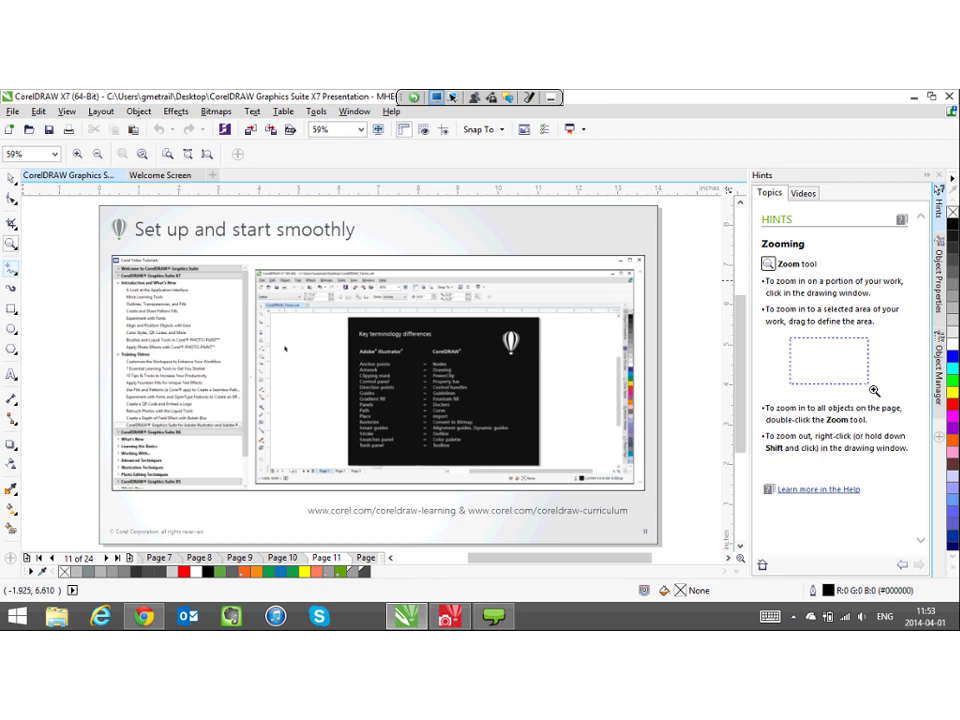
{"action": "left_click", "coordinate": [11, 268]}
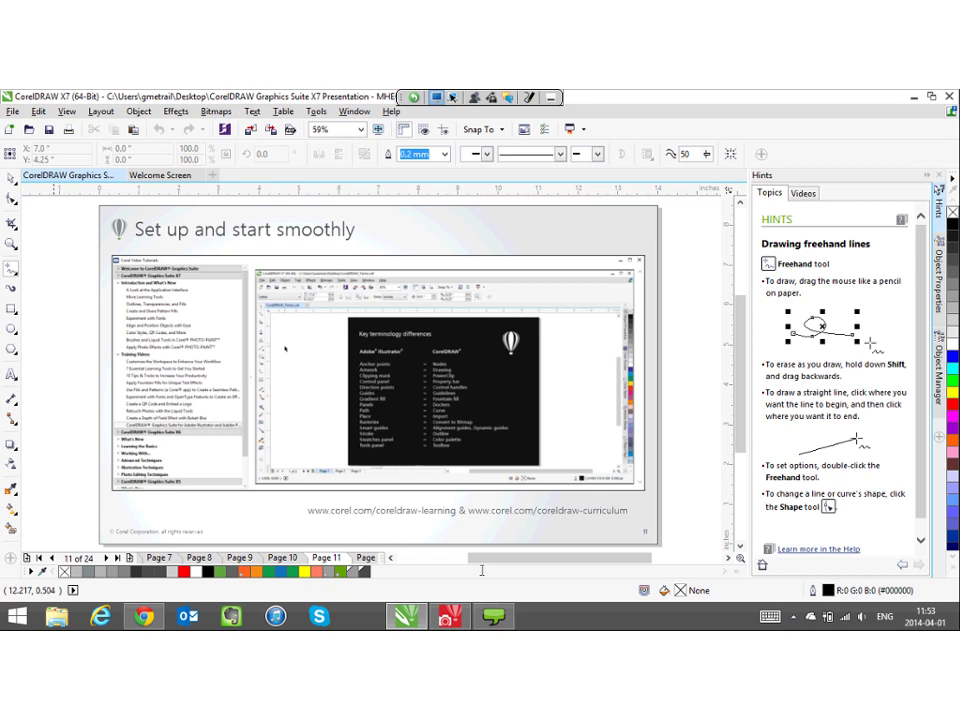
{"action": "left_click", "coordinate": [11, 308]}
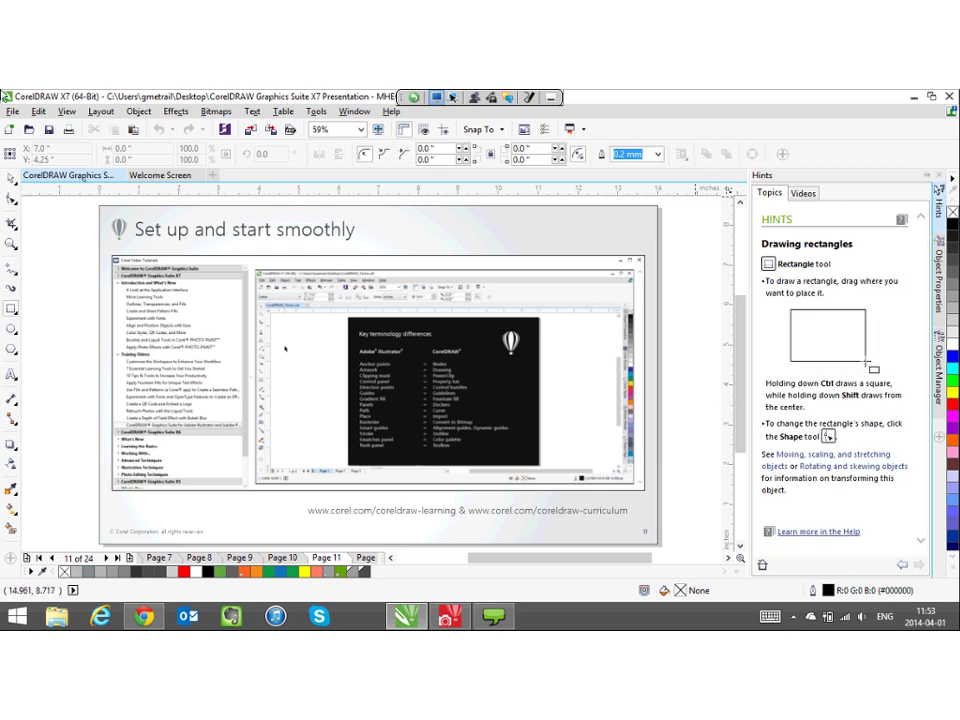
{"action": "left_click", "coordinate": [11, 178]}
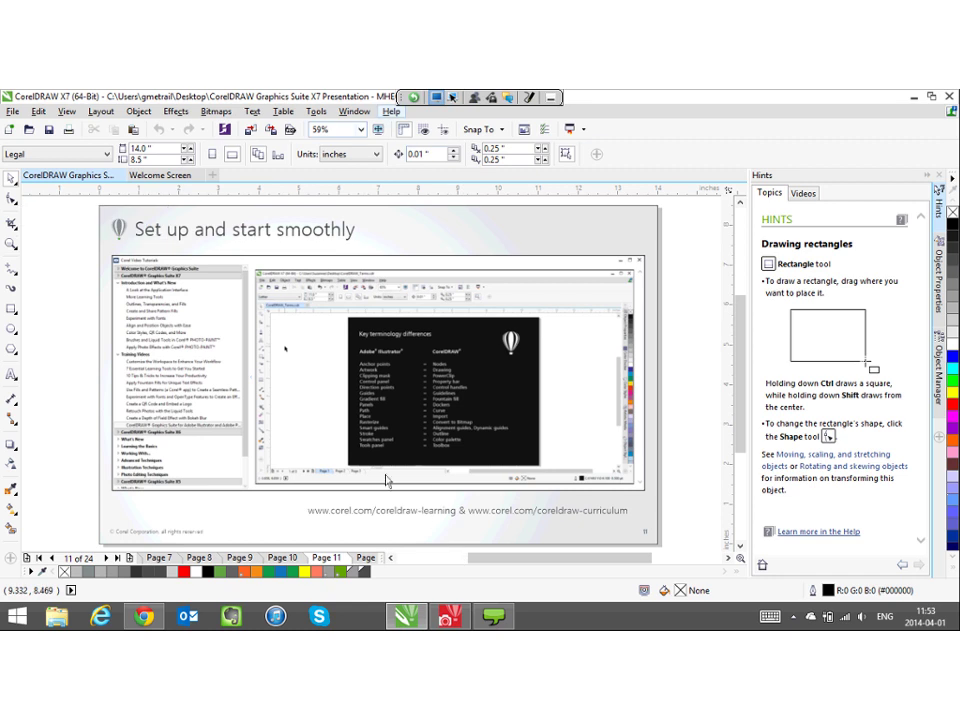
- Open the Corel Video Tutorials window from CorelDRAW's help resources
{"action": "key", "text": "alt+h"}
{"action": "key", "text": "Down"}
{"action": "key", "text": "Down"}
{"action": "left_click", "coordinate": [428, 519]}
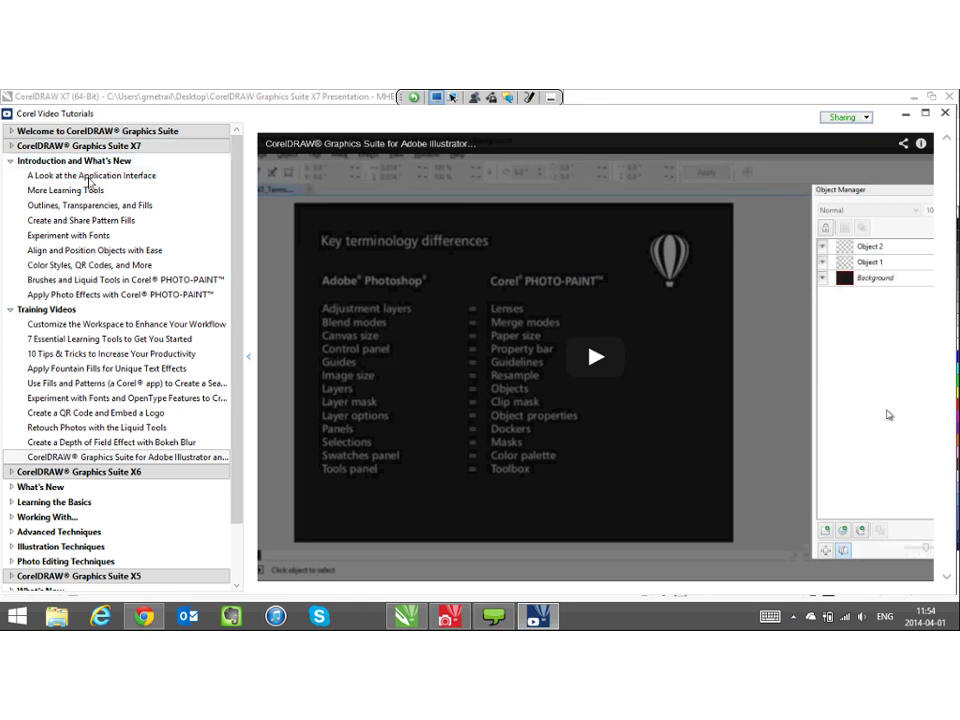
- Browse the CorelDRAW Graphics Suite X7 introduction and training videos in the tutorial list
{"action": "left_click", "coordinate": [90, 190]}
{"action": "key", "text": "Down"}
{"action": "key", "text": "Down"}
{"action": "key", "text": "Down"}
{"action": "key", "text": "Down"}
{"action": "key", "text": "Down"}
{"action": "key", "text": "Down"}
{"action": "key", "text": "Down"}
{"action": "key", "text": "Down"}
{"action": "key", "text": "Down"}
{"action": "key", "text": "Down"}
{"action": "key", "text": "Down"}
{"action": "key", "text": "Down"}
{"action": "key", "text": "Down"}
{"action": "key", "text": "Down"}
{"action": "key", "text": "Down"}
{"action": "key", "text": "Down"}
{"action": "key", "text": "Down"}
{"action": "key", "text": "Down"}
{"action": "key", "text": "Down"}
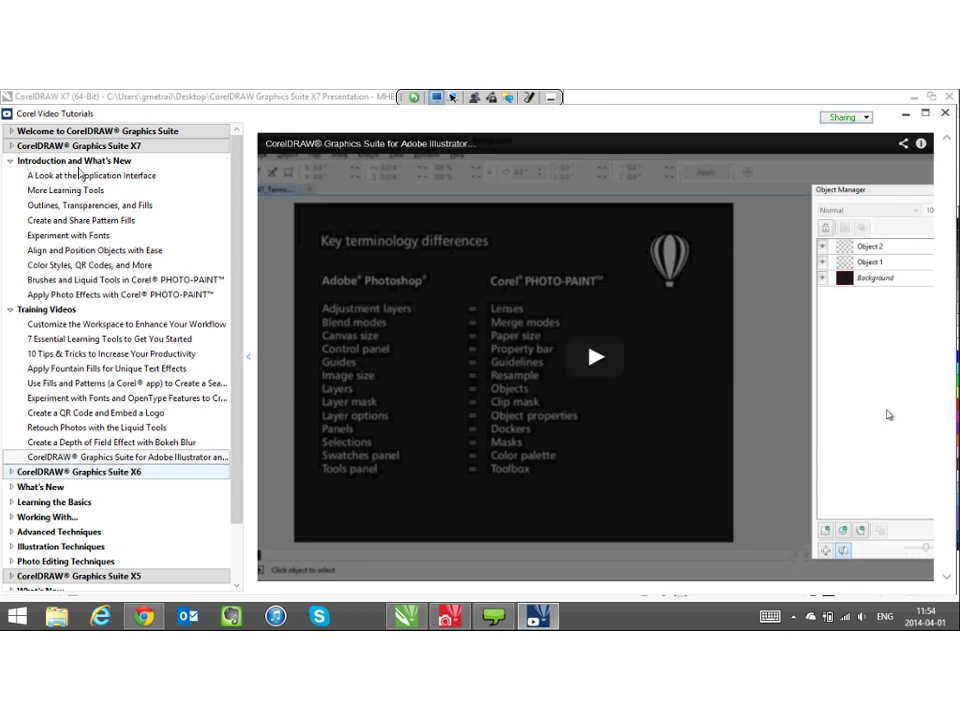
{"action": "key", "text": "Up"}
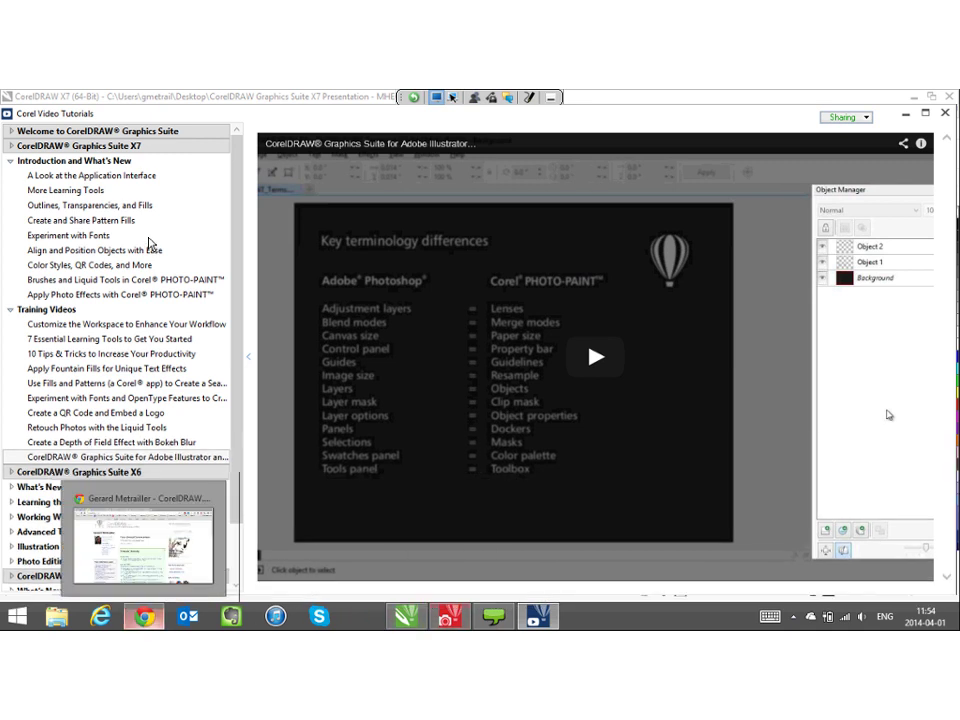
- Switch to Chrome and look through Corel's Budget-Friendly Education Software page down to the product and learning resources table
{"action": "left_click", "coordinate": [144, 616]}
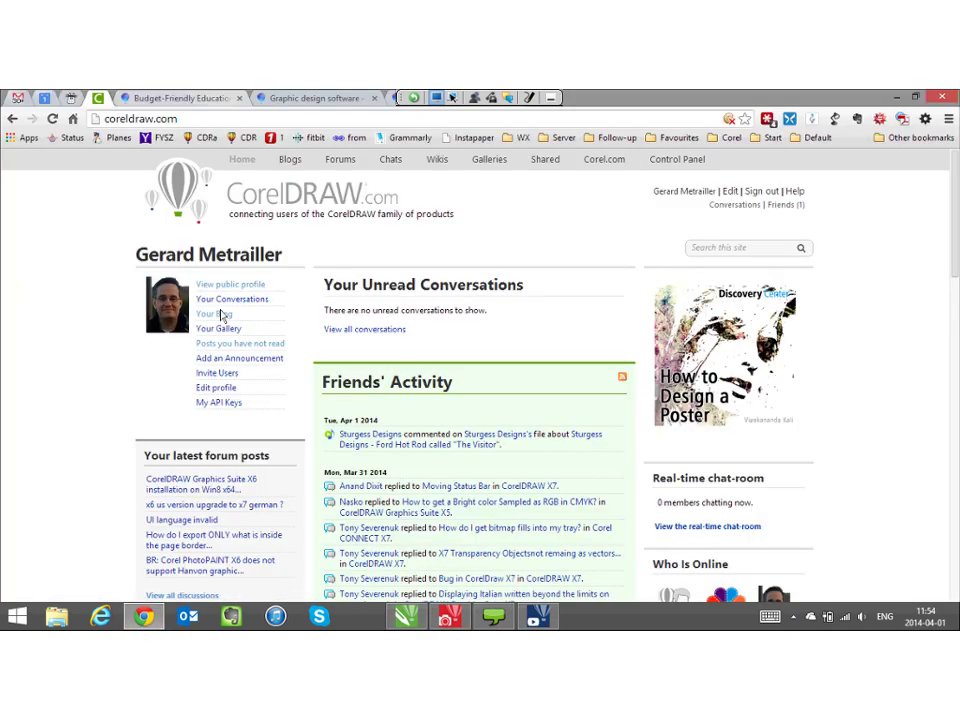
{"action": "key", "text": "ctrl+Tab"}
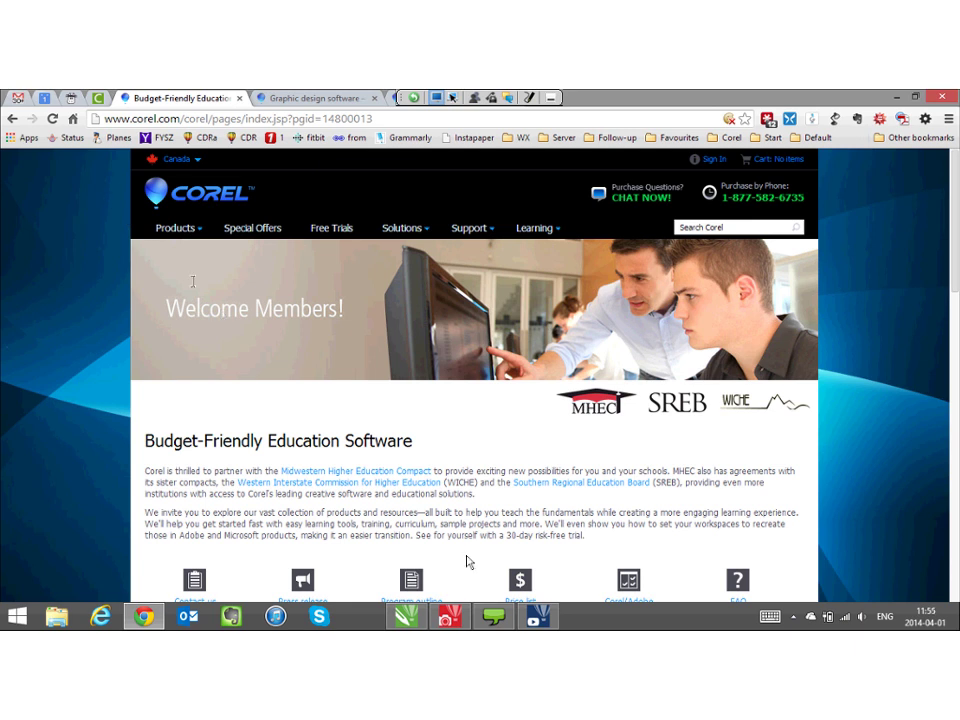
{"action": "scroll", "coordinate": [467, 562], "scroll_direction": "down", "scroll_amount": 5}
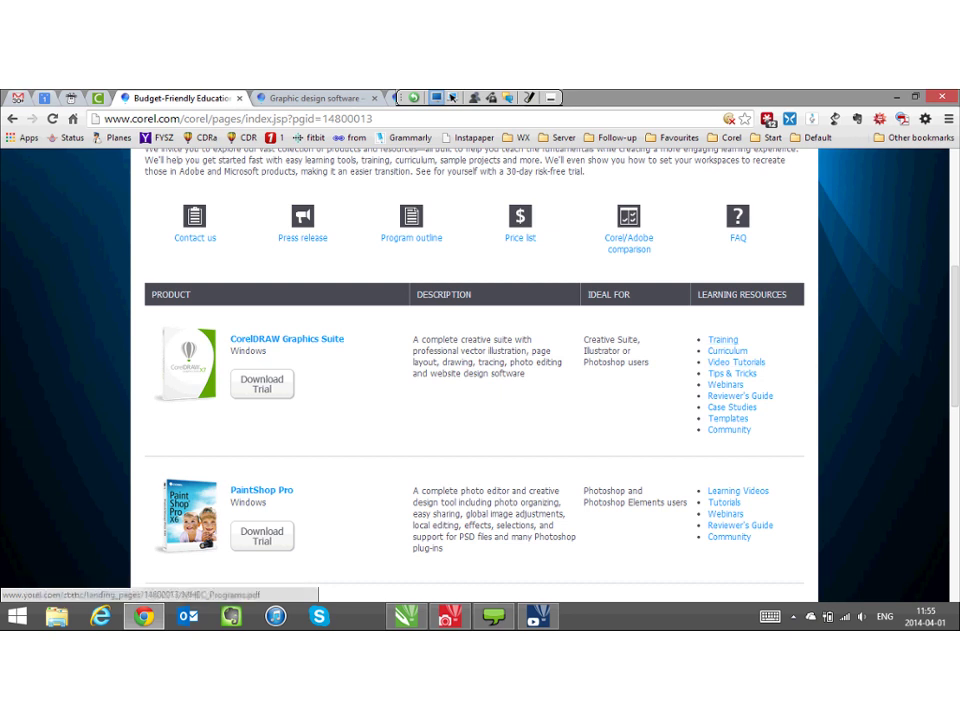
- Find the learning resources on the CorelDRAW Graphics Suite X7 product page, then open and browse the written tutorials list
{"action": "left_click", "coordinate": [315, 98]}
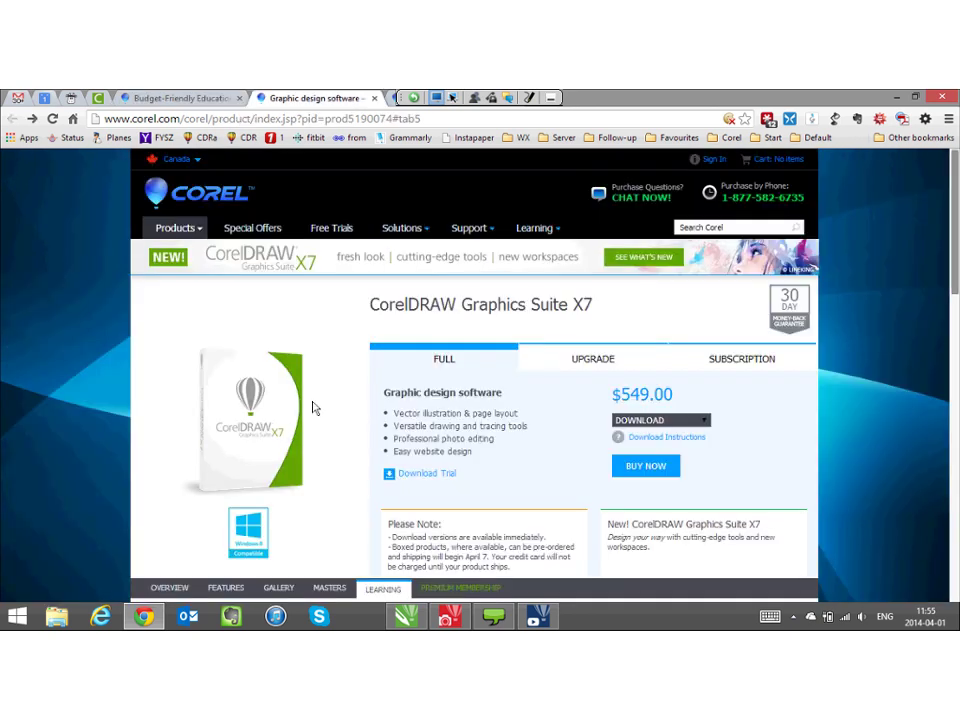
{"action": "scroll", "coordinate": [313, 408], "scroll_direction": "down", "scroll_amount": 3}
{"action": "scroll", "coordinate": [475, 380], "scroll_direction": "down", "scroll_amount": 1}
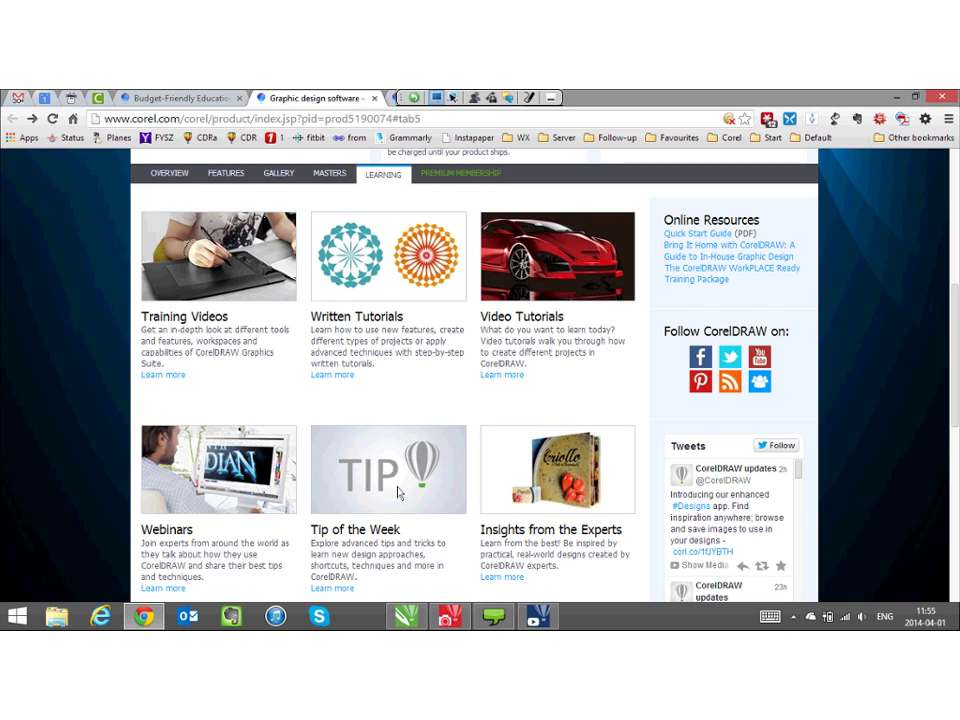
{"action": "left_click", "coordinate": [340, 435]}
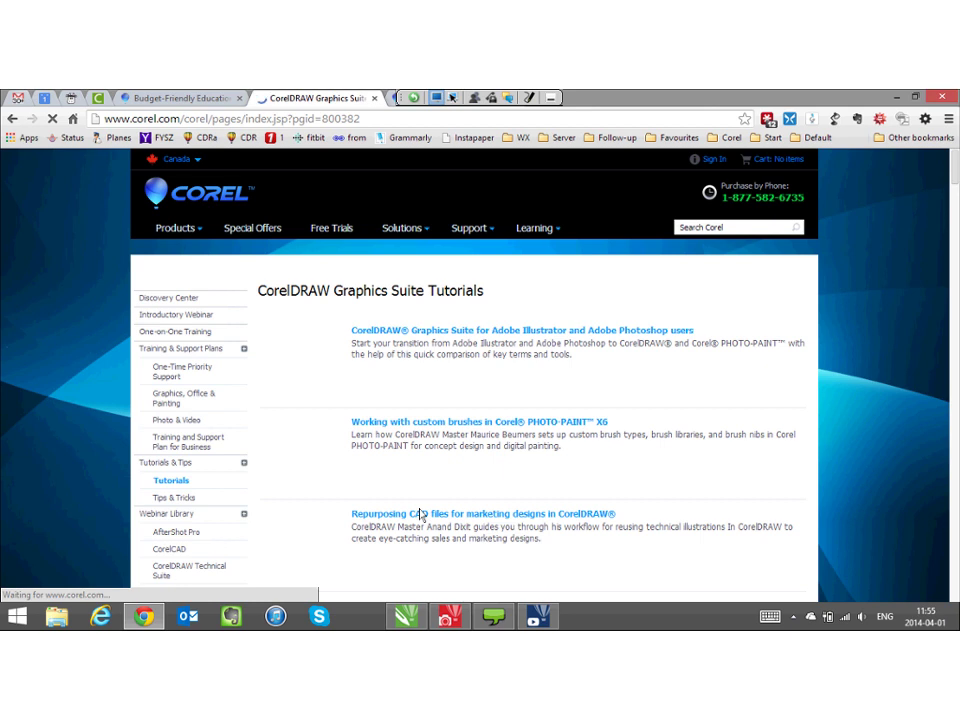
{"action": "scroll", "coordinate": [420, 513], "scroll_direction": "down", "scroll_amount": 3}
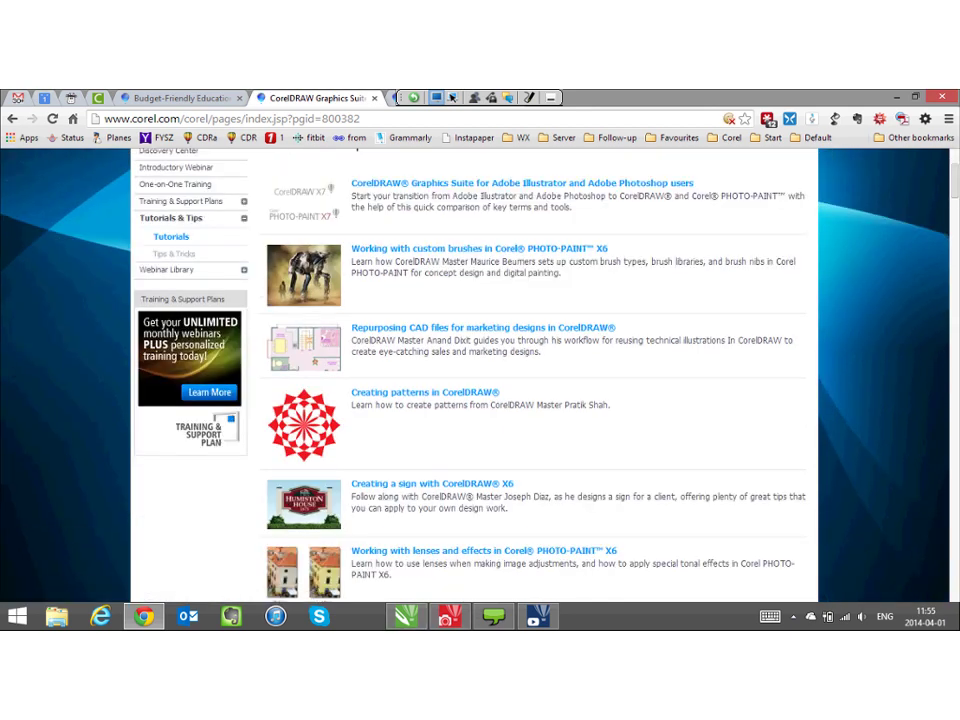
- Open the tutorial for Adobe Illustrator and Adobe Photoshop users and read its terminology comparison and interface overview
{"action": "left_click", "coordinate": [409, 504]}
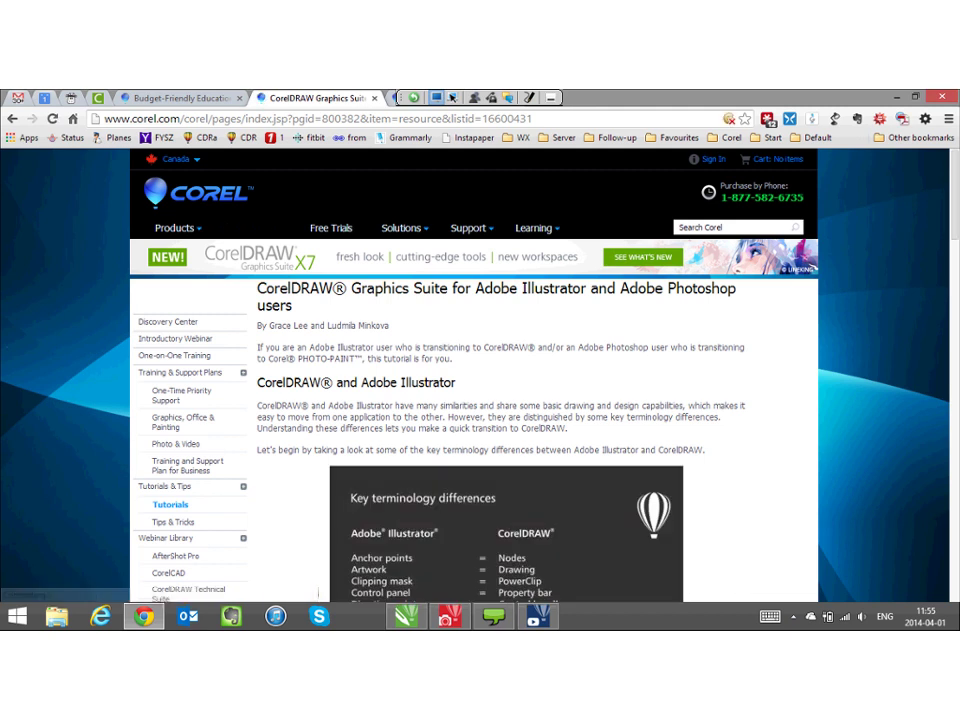
{"action": "scroll", "coordinate": [480, 400], "scroll_direction": "down", "scroll_amount": 4}
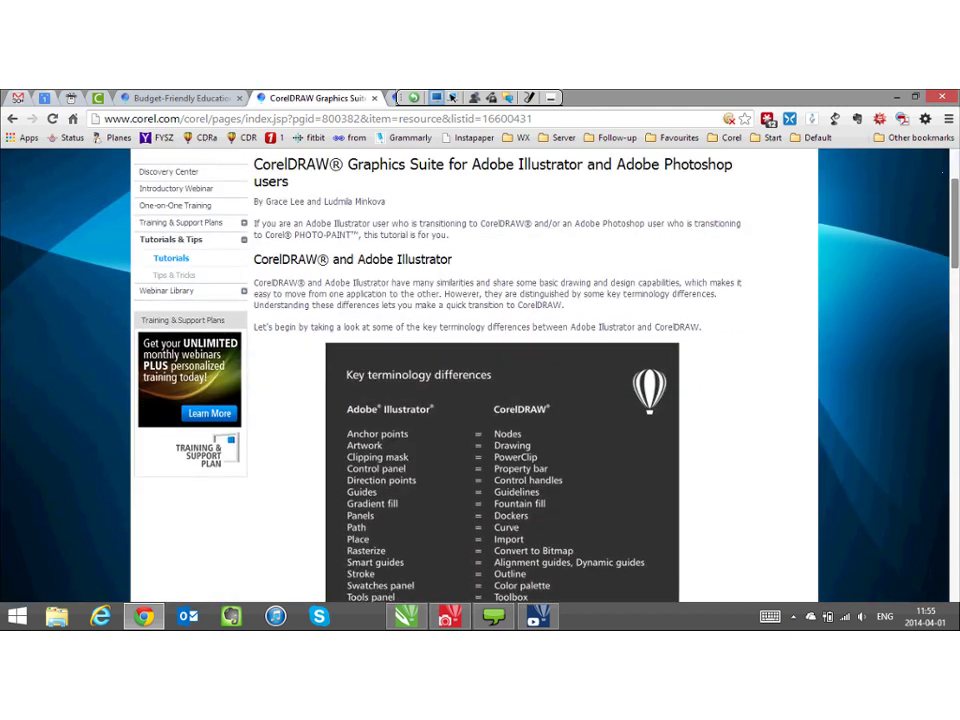
{"action": "scroll", "coordinate": [480, 380], "scroll_direction": "down", "scroll_amount": 7}
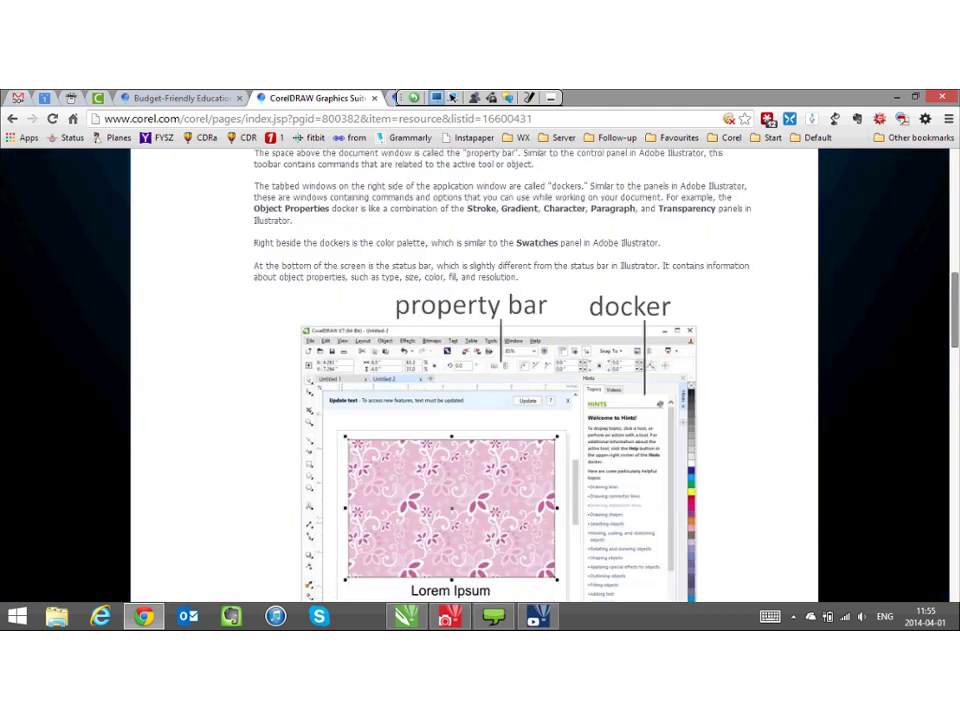
- Read the tutorial's toolbar and Shape tool sections and look over the lesson list on the CorelDRAW Graphics Suite Curriculum page
{"action": "scroll", "coordinate": [480, 380], "scroll_direction": "down", "scroll_amount": 3}
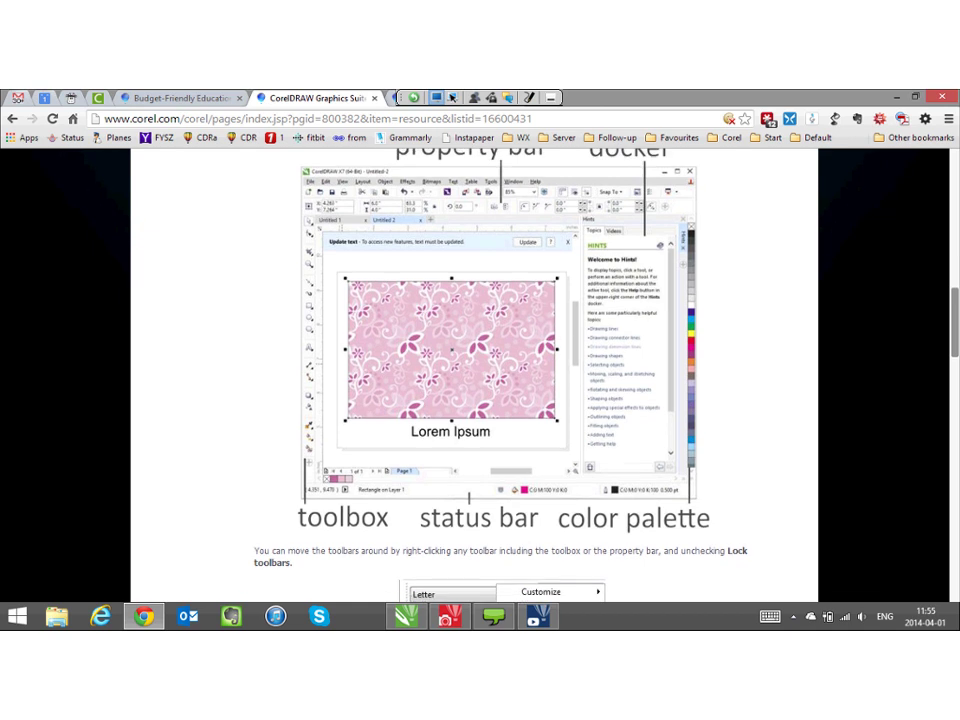
{"action": "scroll", "coordinate": [480, 380], "scroll_direction": "down", "scroll_amount": 6}
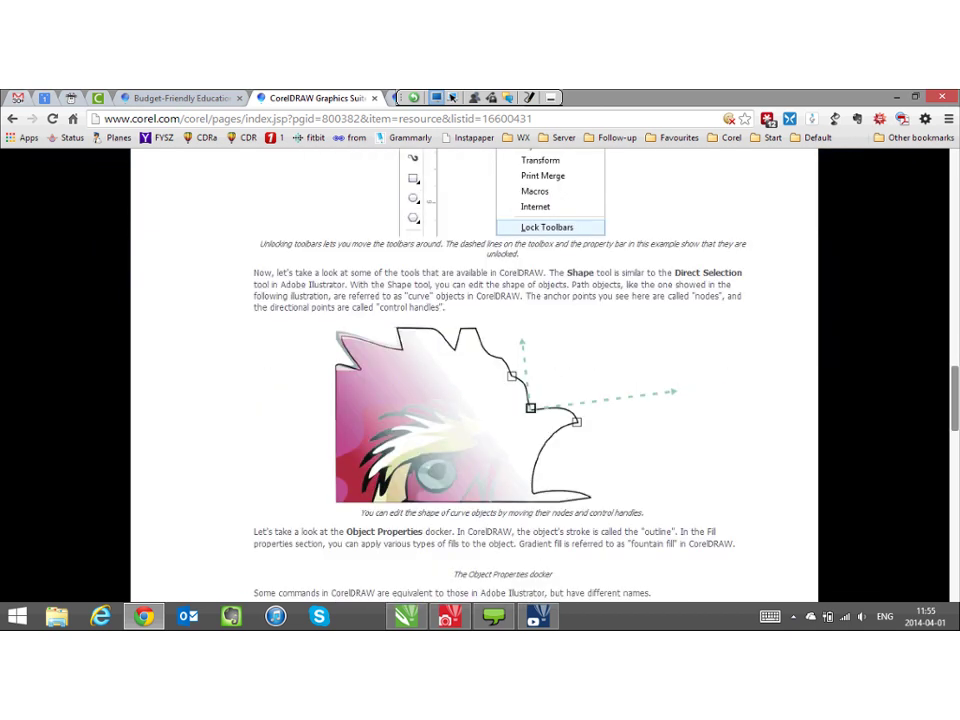
{"action": "scroll", "coordinate": [480, 380], "scroll_direction": "up", "scroll_amount": 4}
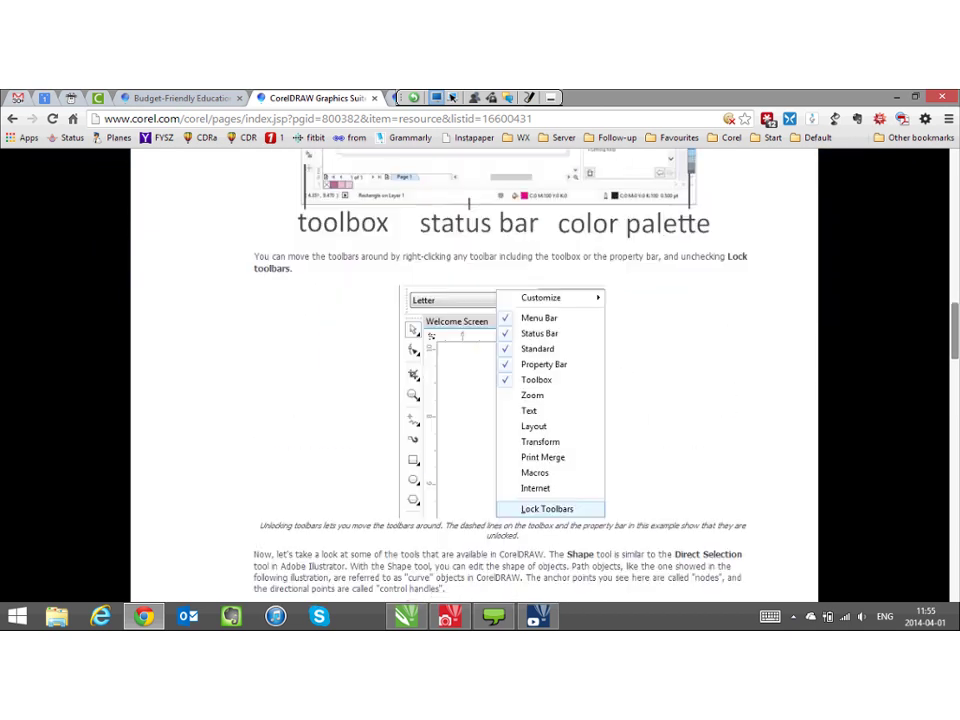
{"action": "scroll", "coordinate": [407, 496], "scroll_direction": "up", "scroll_amount": 15}
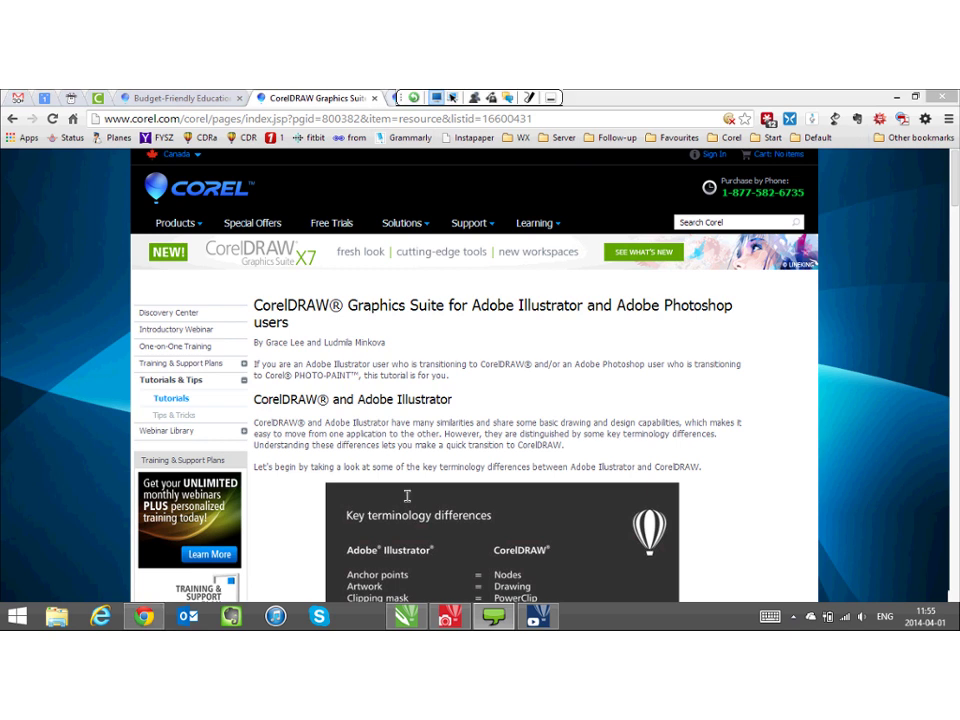
{"action": "key", "text": "alt+Left"}
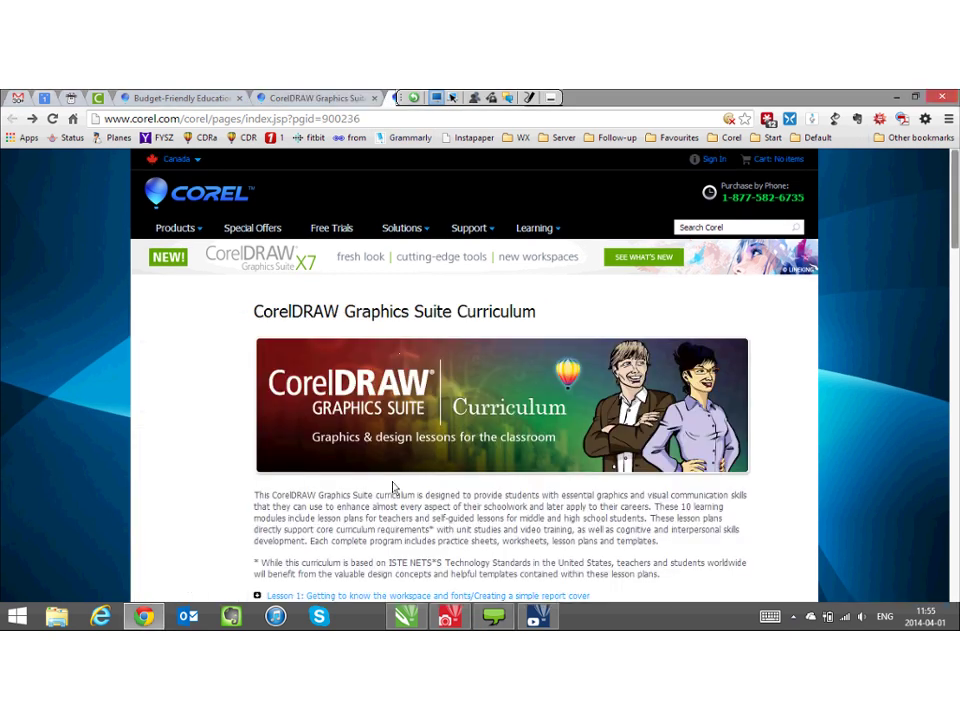
{"action": "scroll", "coordinate": [393, 487], "scroll_direction": "down", "scroll_amount": 5}
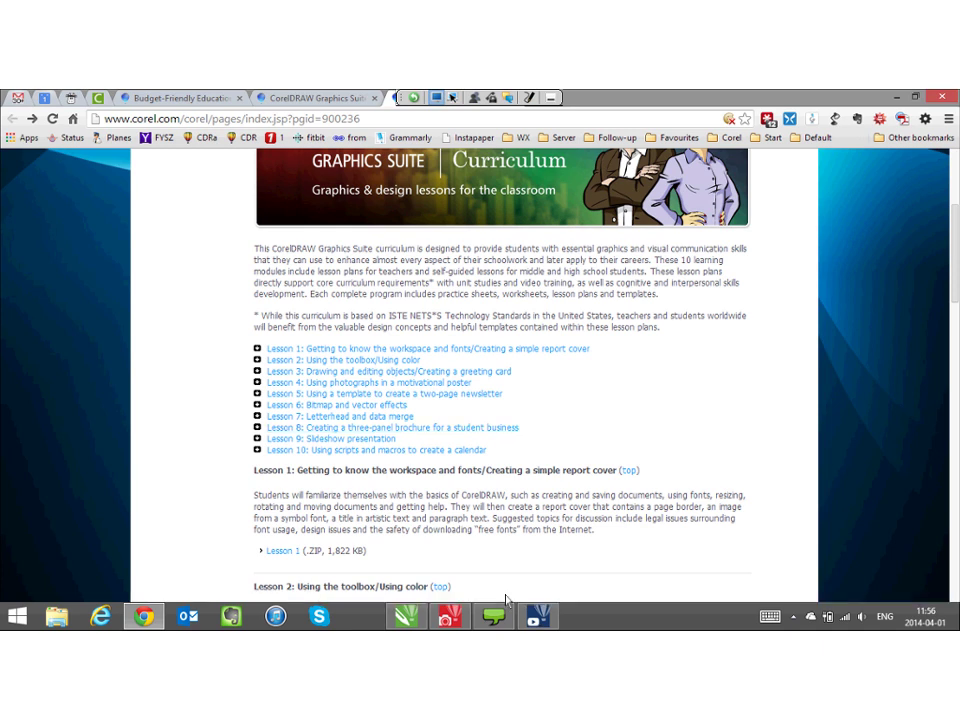
- Switch to CorelDRAW and advance the presentation to page 12, "Fresh and Modern UI"
{"action": "left_click", "coordinate": [406, 616]}
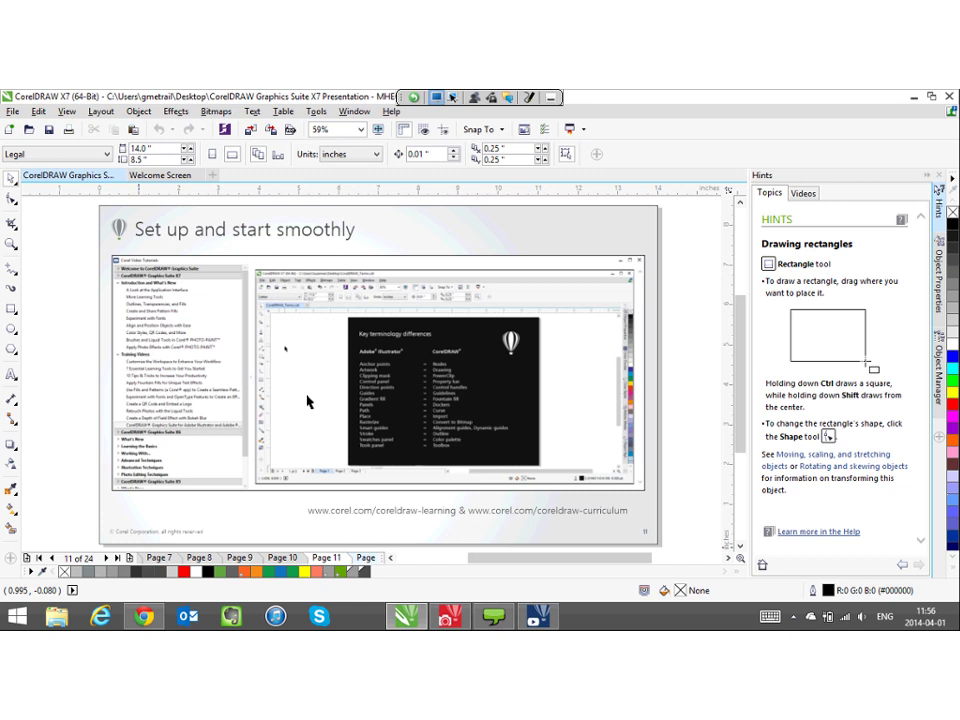
{"action": "key", "text": "Page_Down"}
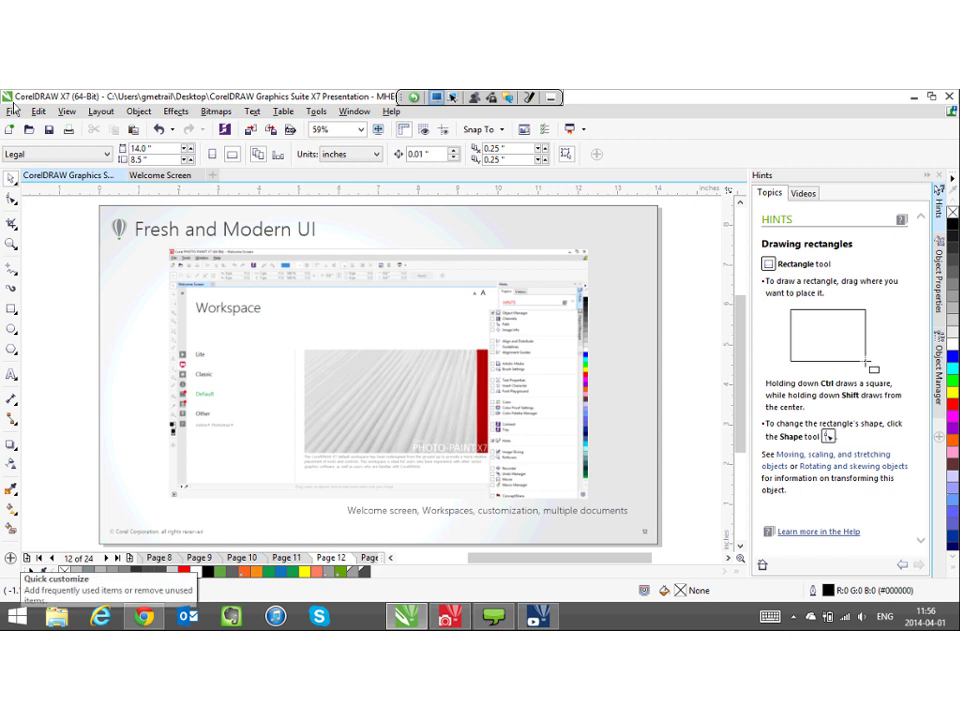
- Hide the Shape Edit and Crop tool flyouts from the toolbox with Quick customize and restore both
{"action": "left_click", "coordinate": [10, 557]}
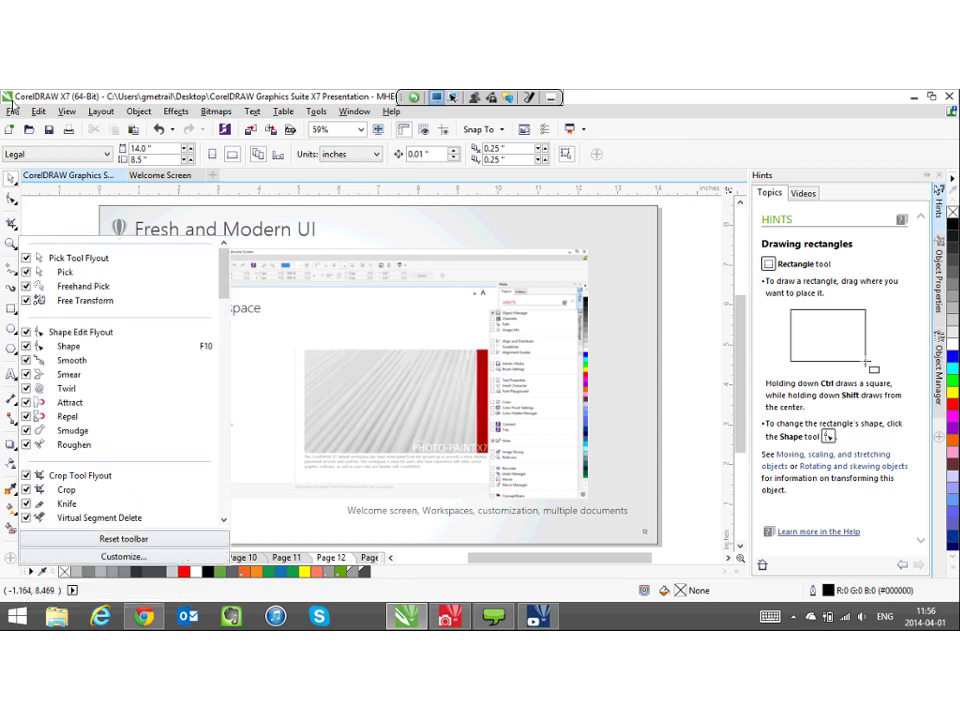
{"action": "scroll", "coordinate": [233, 328], "scroll_direction": "down", "scroll_amount": 3}
{"action": "scroll", "coordinate": [233, 328], "scroll_direction": "up", "scroll_amount": 3}
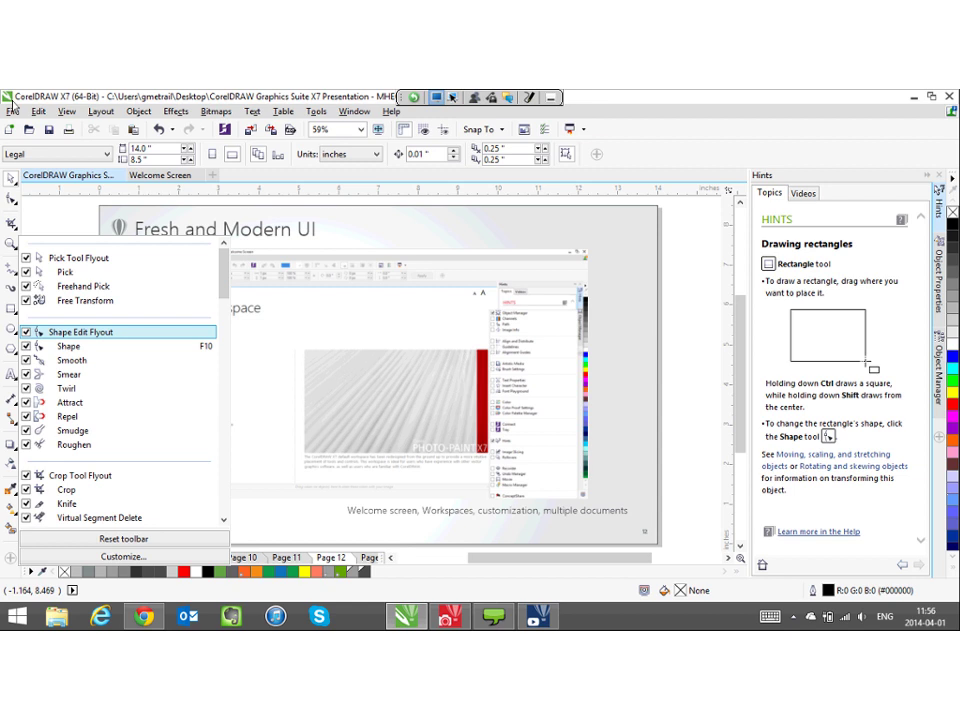
{"action": "left_click", "coordinate": [26, 332]}
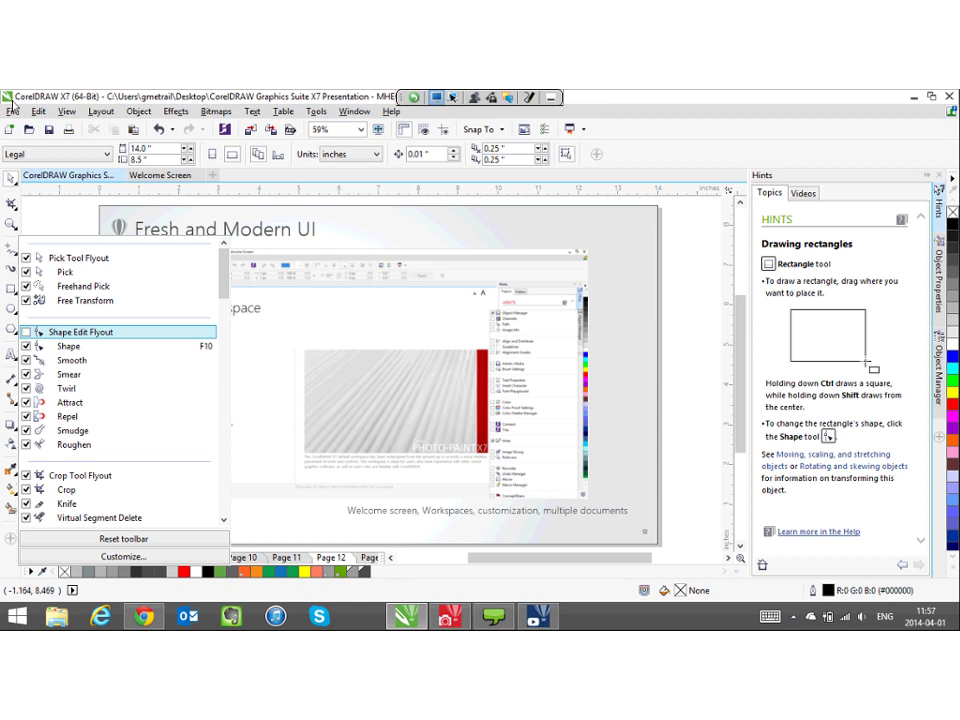
{"action": "left_click", "coordinate": [26, 475]}
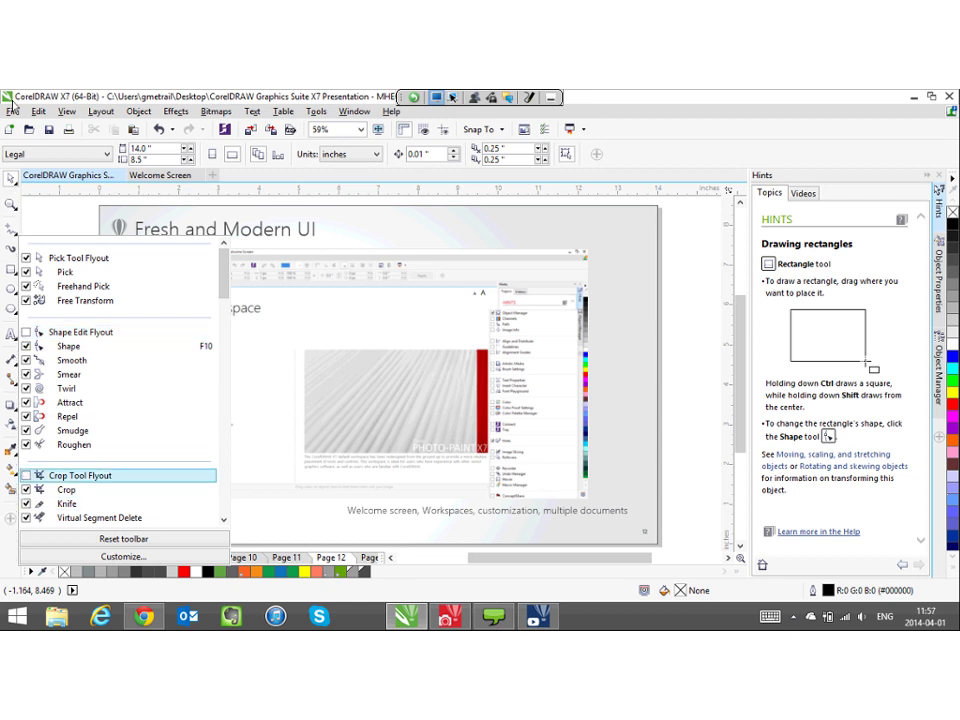
{"action": "left_click", "coordinate": [26, 332]}
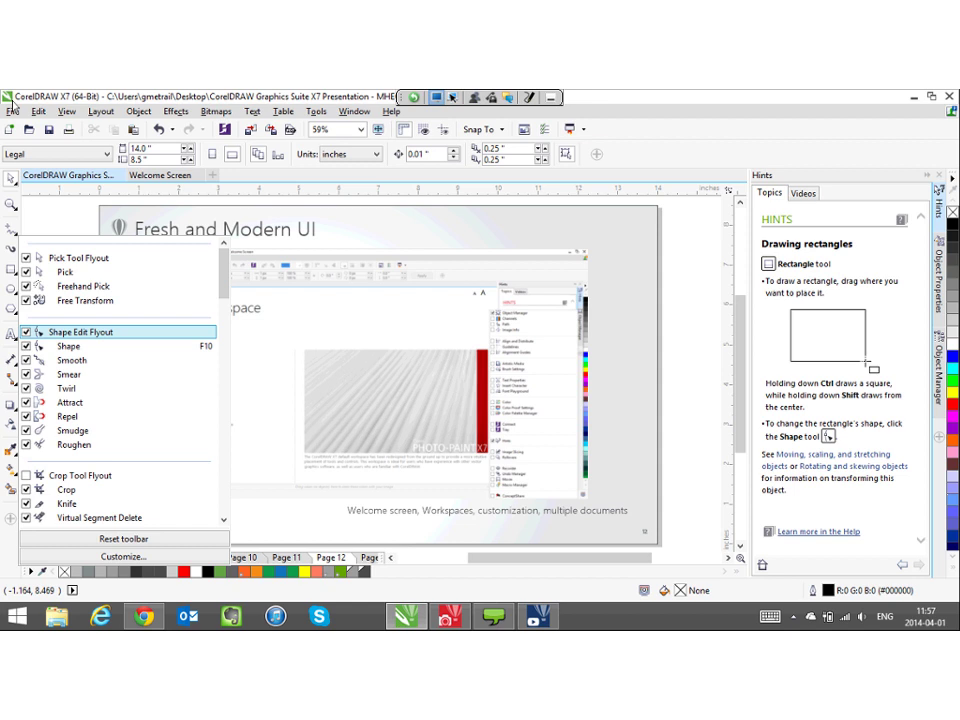
{"action": "left_click", "coordinate": [26, 475]}
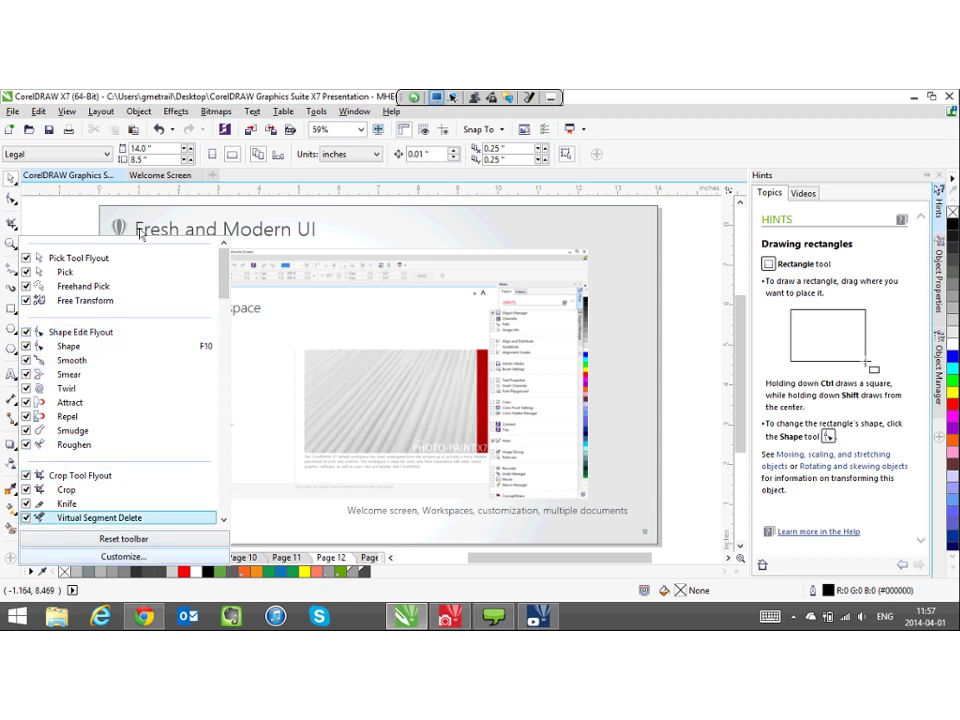
- Review the Customization page and the list of available workspaces in the options, and close the dialog
{"action": "left_click", "coordinate": [123, 556]}
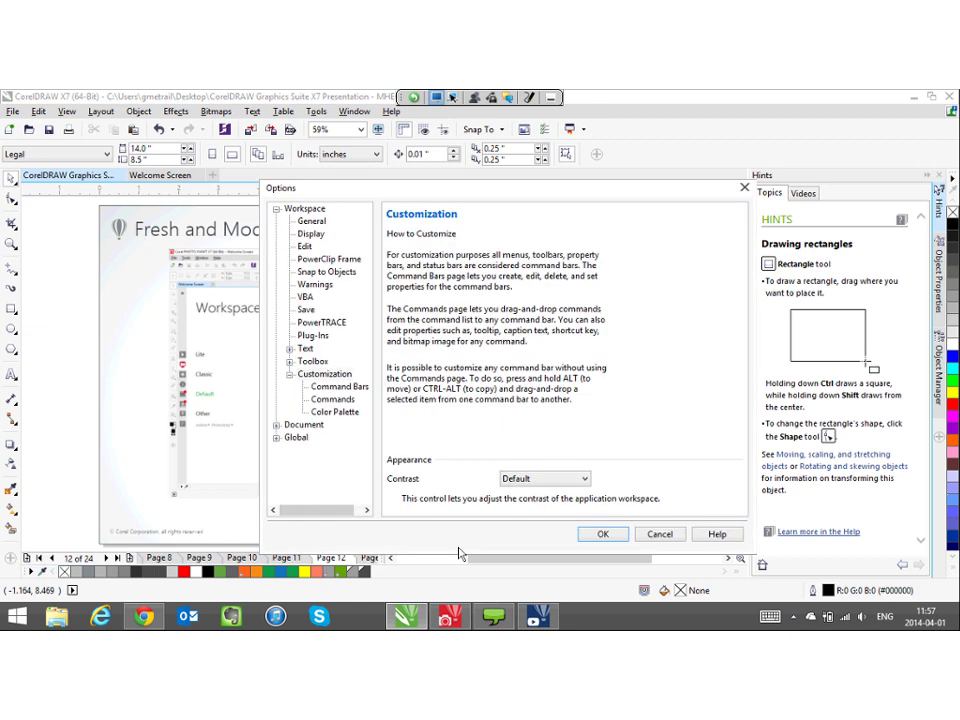
{"action": "left_click", "coordinate": [304, 209]}
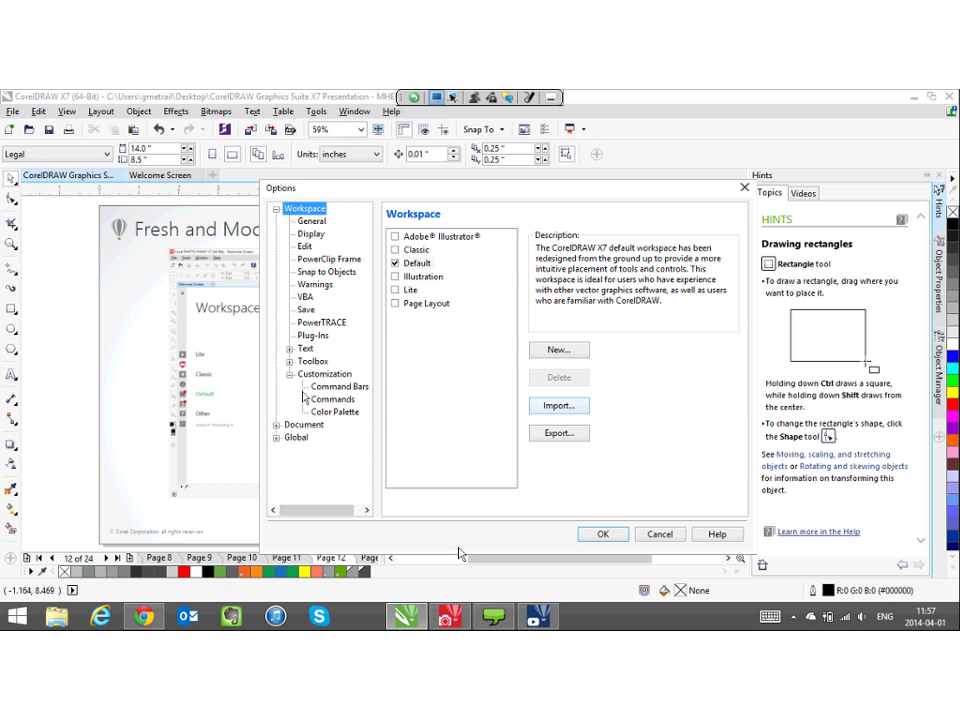
{"action": "left_click", "coordinate": [610, 533]}
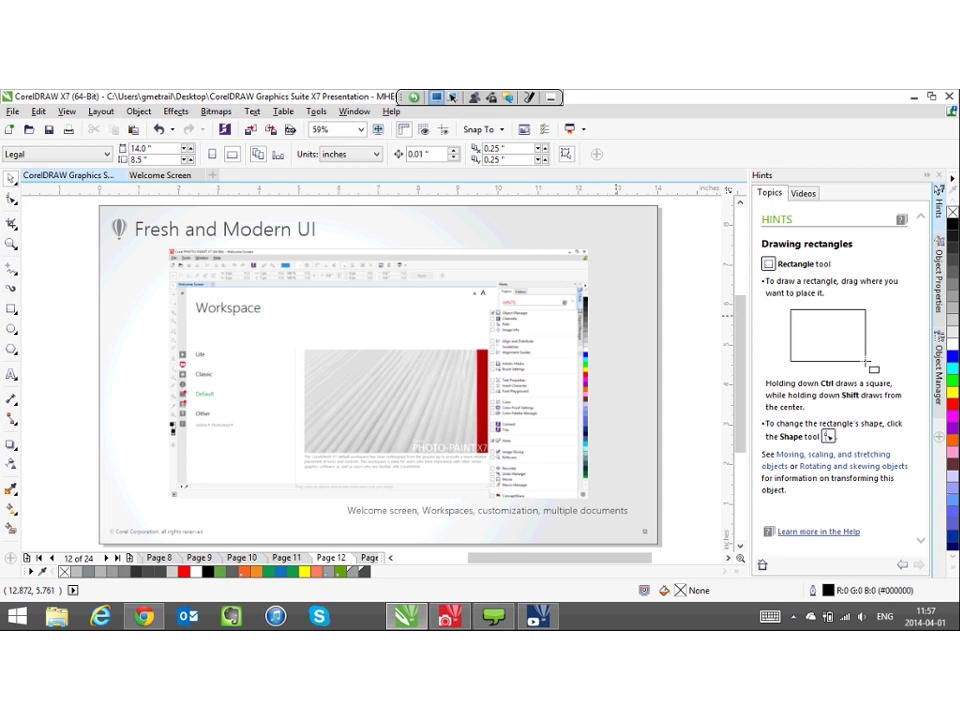
- Go to page 13 of the presentation and undock the Welcome Screen into its own floating window
{"action": "key", "text": "Page_Down"}
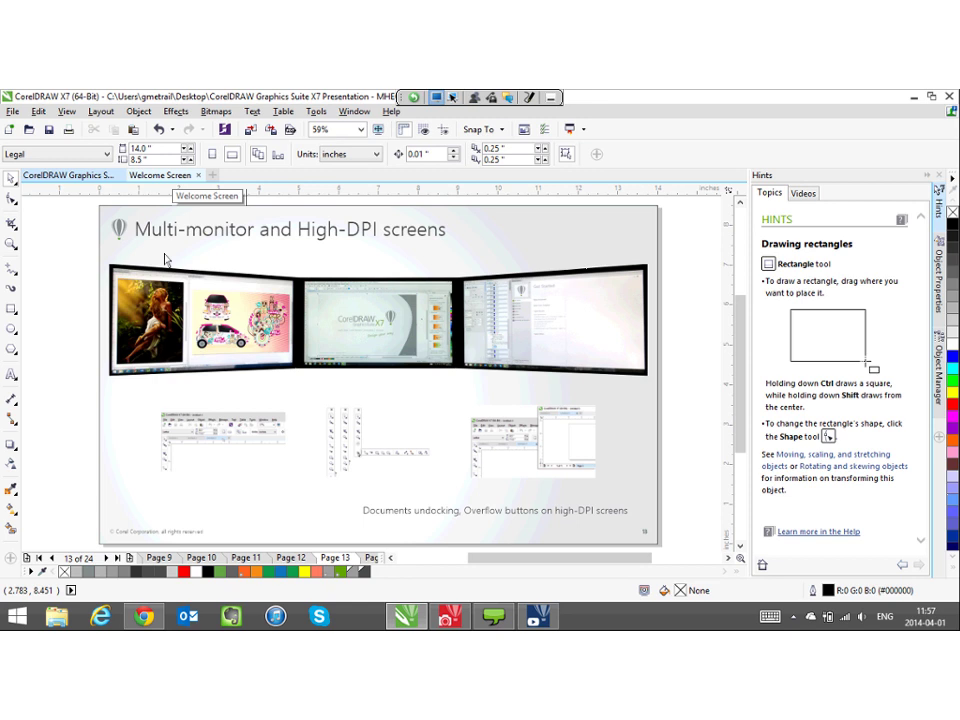
{"action": "left_click_drag", "start_coordinate": [165, 254], "coordinate": [231, 317]}
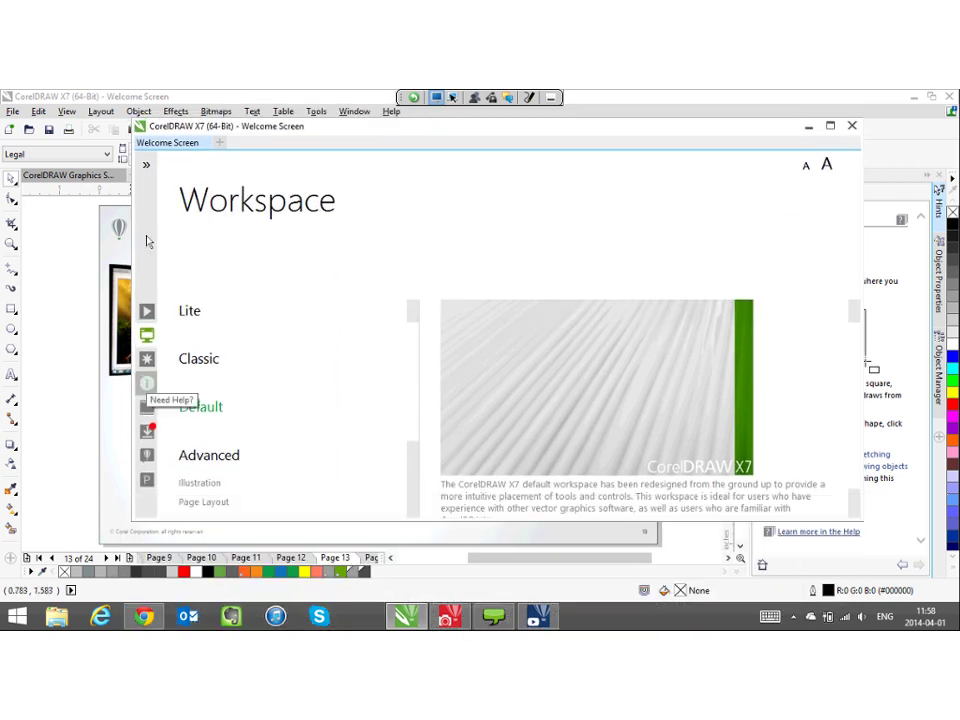
- Browse the Welcome Screen's Need Help? section, including the book cover and cookbook Insights and the Tips & Tricks on Fill dialog boxes
{"action": "left_click", "coordinate": [147, 383]}
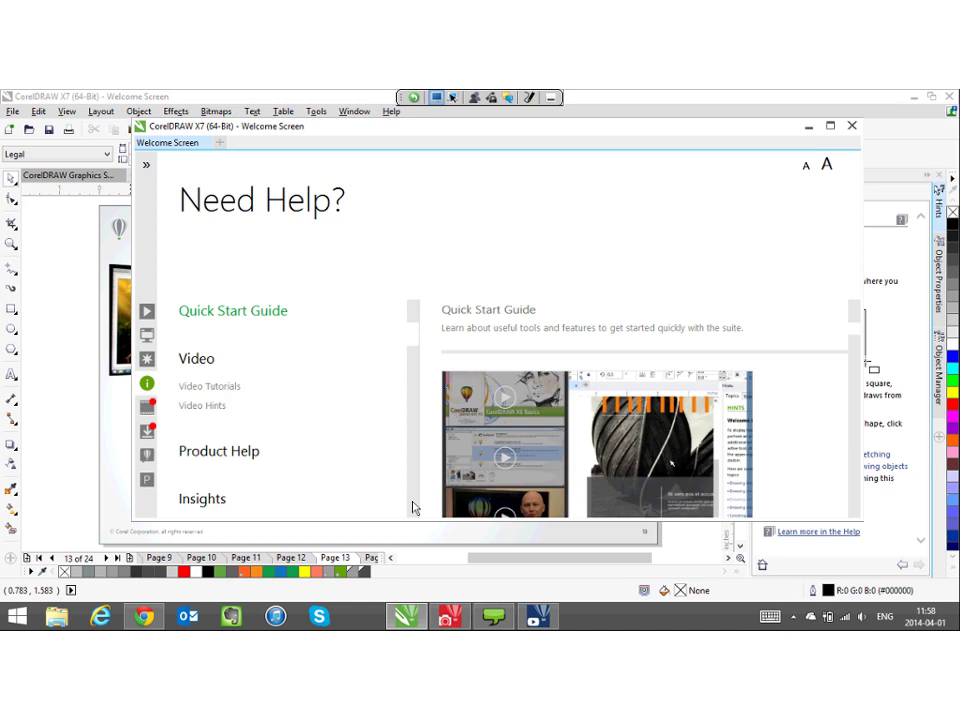
{"action": "scroll", "coordinate": [414, 508], "scroll_direction": "down", "scroll_amount": 5}
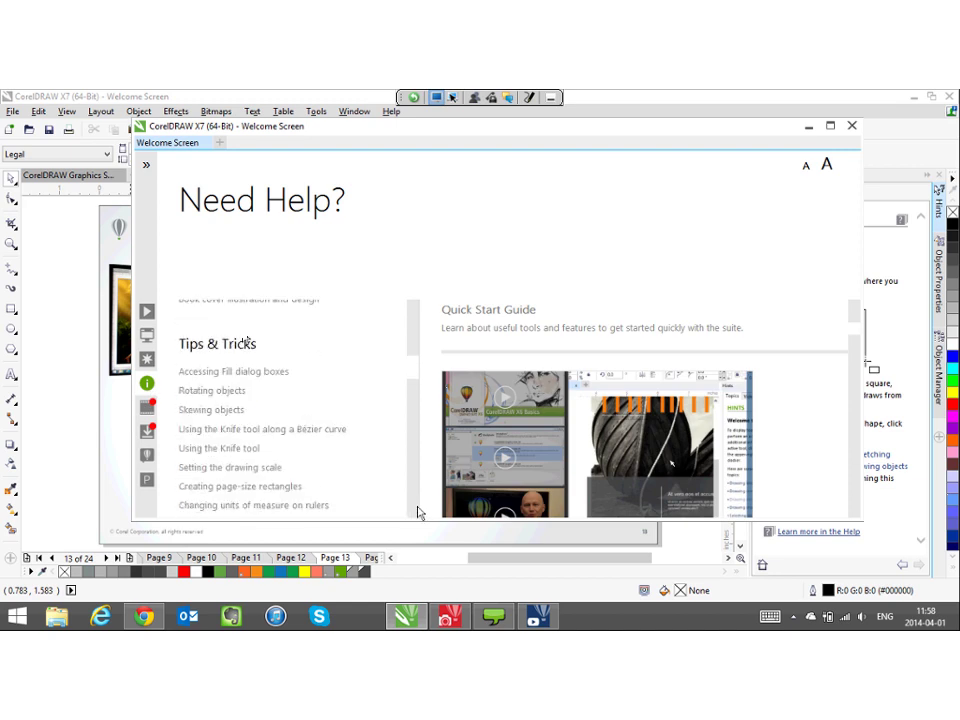
{"action": "left_click", "coordinate": [238, 301]}
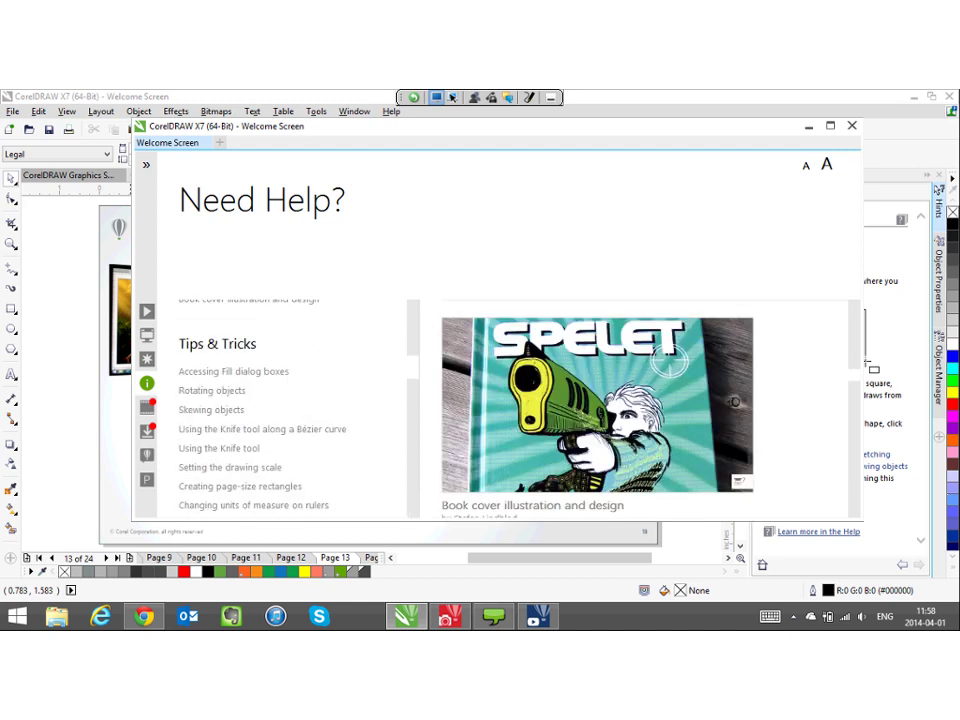
{"action": "left_click", "coordinate": [233, 371]}
{"action": "scroll", "coordinate": [411, 506], "scroll_direction": "up", "scroll_amount": 4}
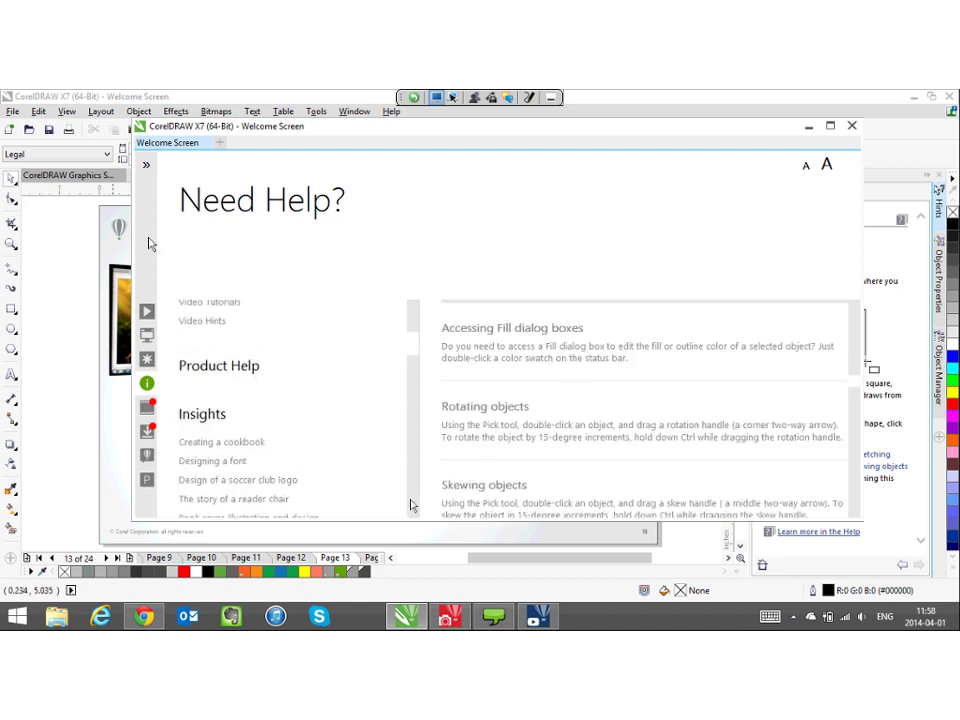
{"action": "left_click", "coordinate": [221, 441]}
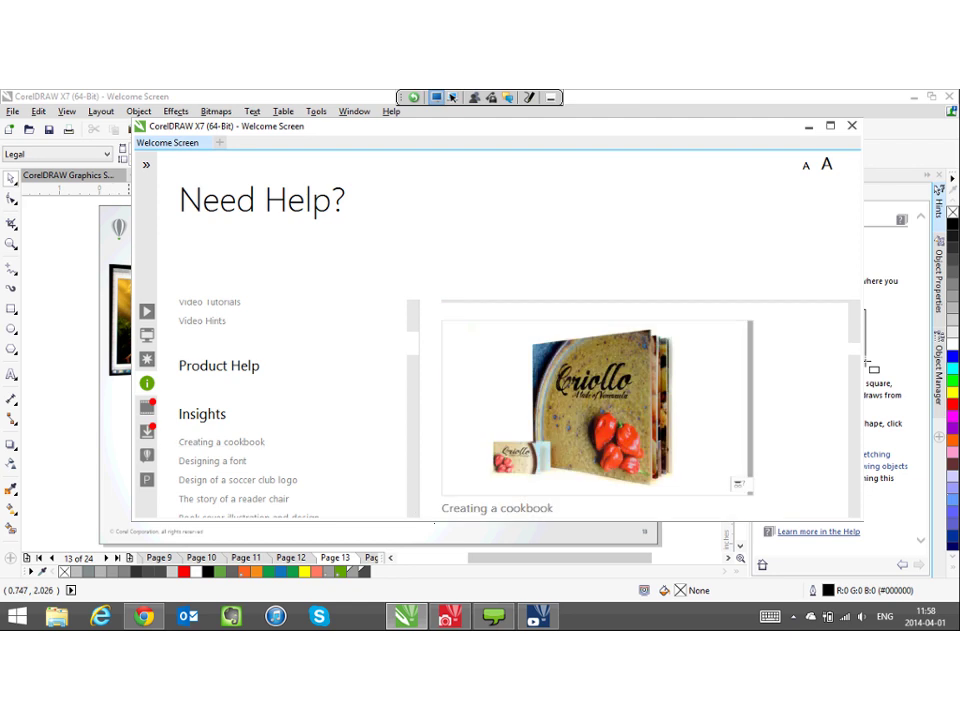
{"action": "scroll", "coordinate": [645, 408], "scroll_direction": "down", "scroll_amount": 3}
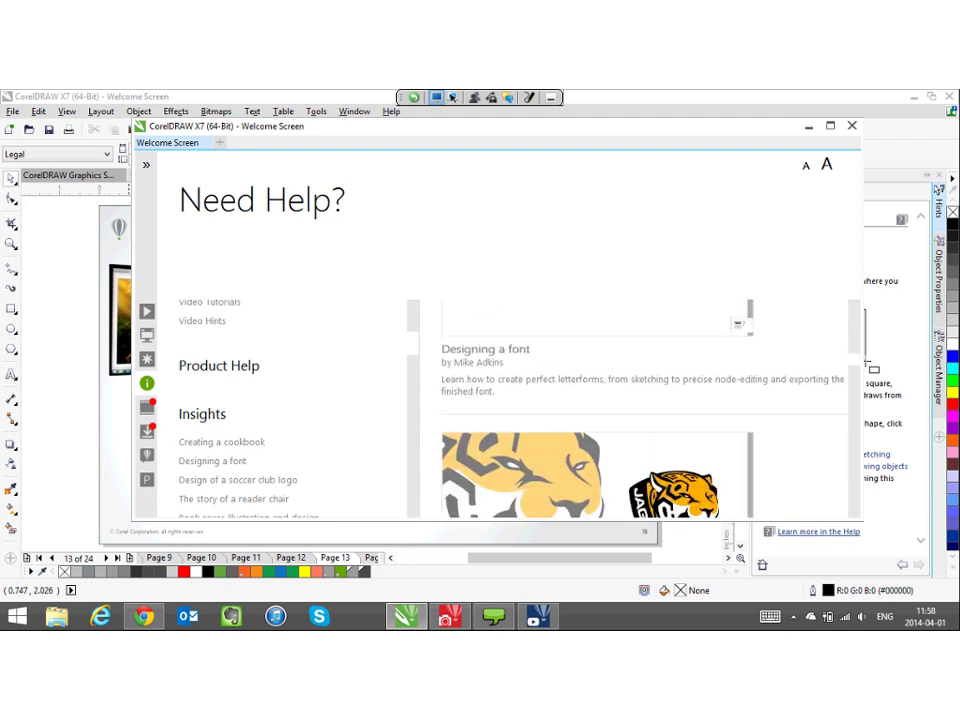
{"action": "scroll", "coordinate": [645, 408], "scroll_direction": "up", "scroll_amount": 3}
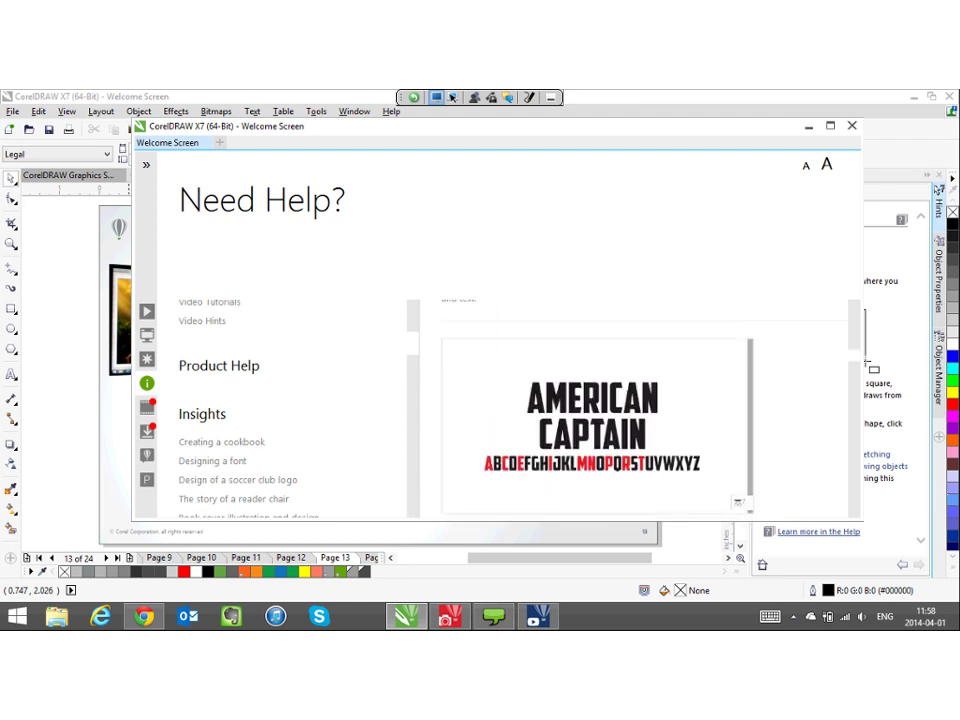
{"action": "scroll", "coordinate": [415, 505], "scroll_direction": "down", "scroll_amount": 2}
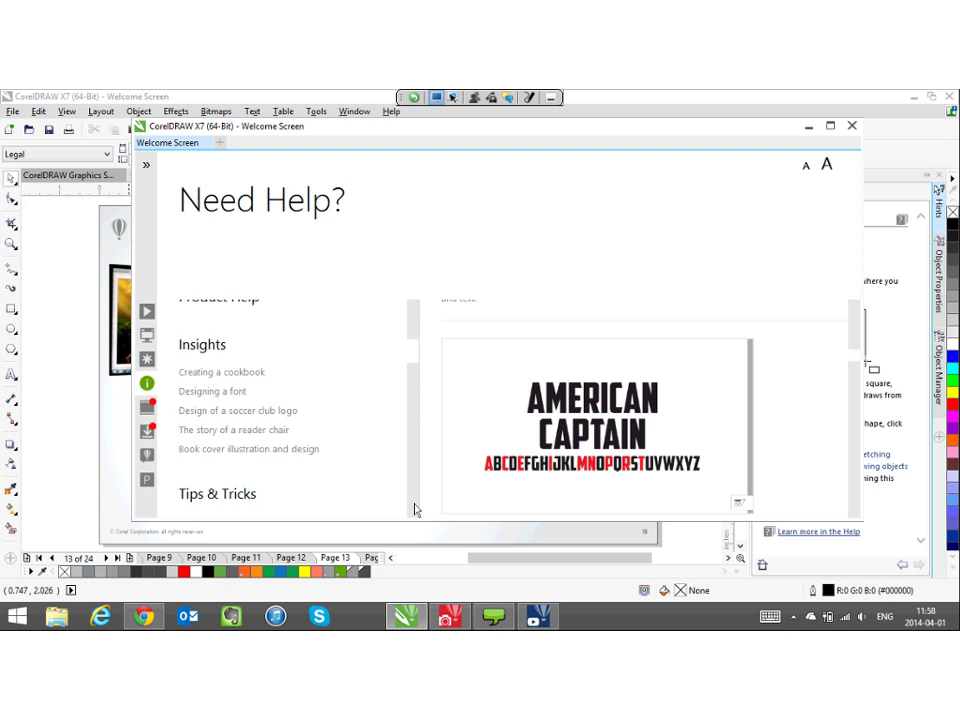
- Dock the floating Welcome Screen back into the main window and place it side by side with the presentation
{"action": "left_click_drag", "start_coordinate": [187, 290], "coordinate": [272, 396]}
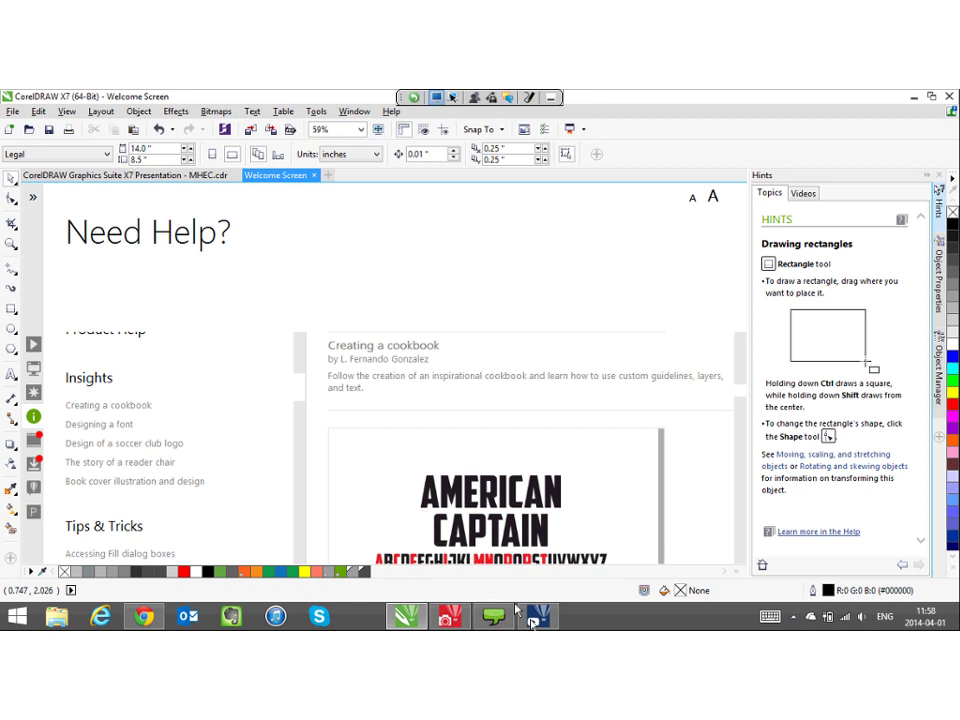
{"action": "left_click_drag", "start_coordinate": [276, 175], "coordinate": [718, 252]}
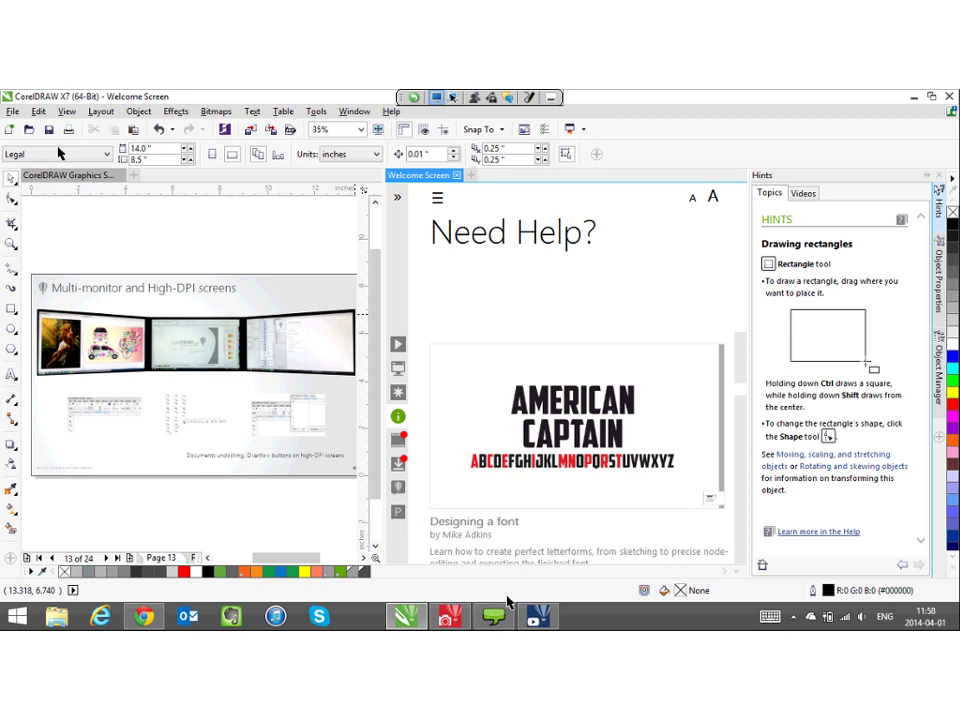
- Close the Welcome Screen, and show page 14 of the presentation, "Fully integrated content library", with the view fitted to the window
{"action": "left_click", "coordinate": [457, 175]}
{"action": "key", "text": "F4"}
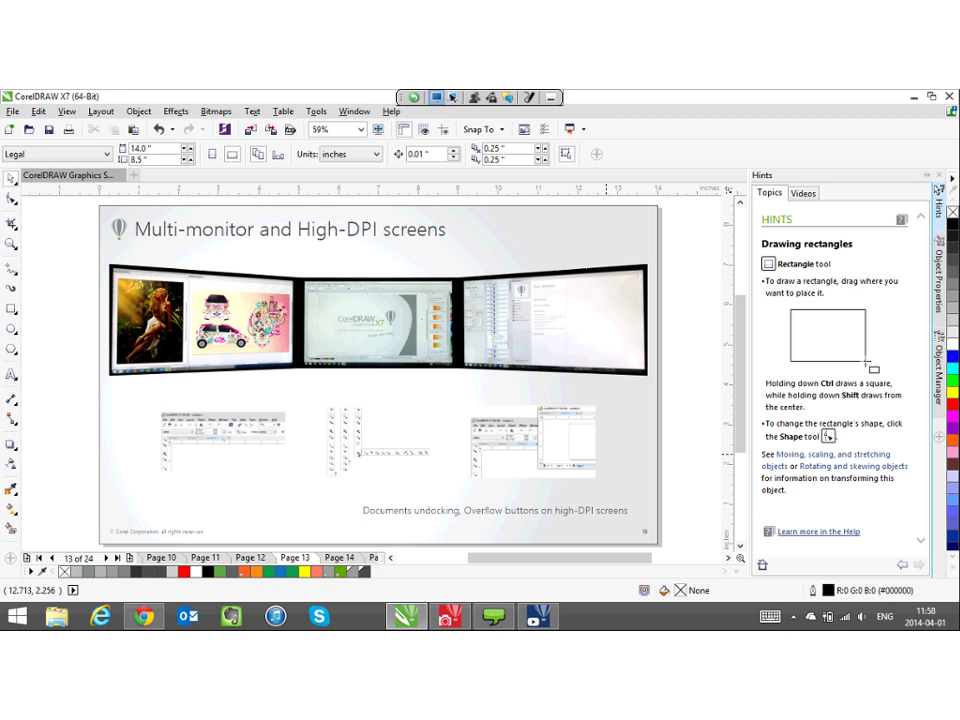
{"action": "key", "text": "Page_Down"}
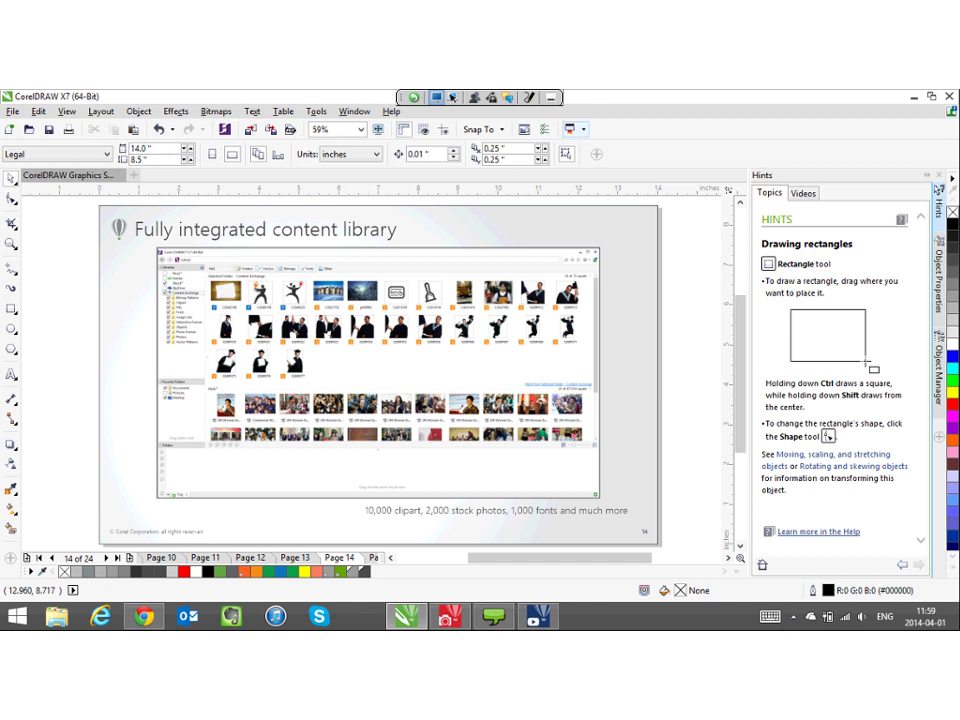
- Launch Corel CONNECT from CorelDRAW and maximize its window
{"action": "left_click", "coordinate": [576, 129]}
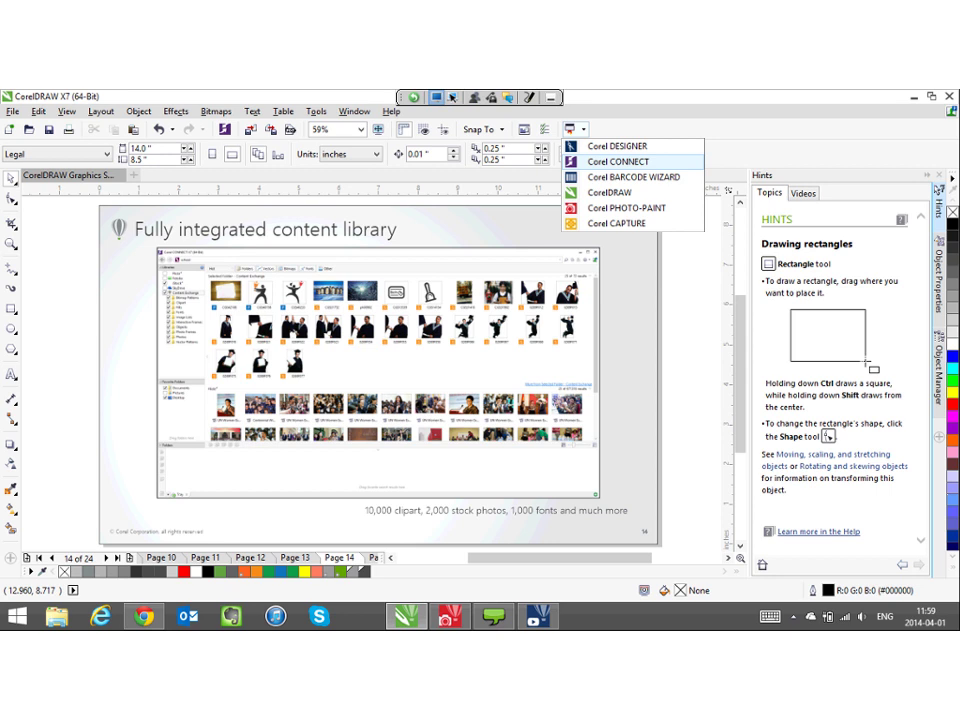
{"action": "left_click", "coordinate": [618, 161]}
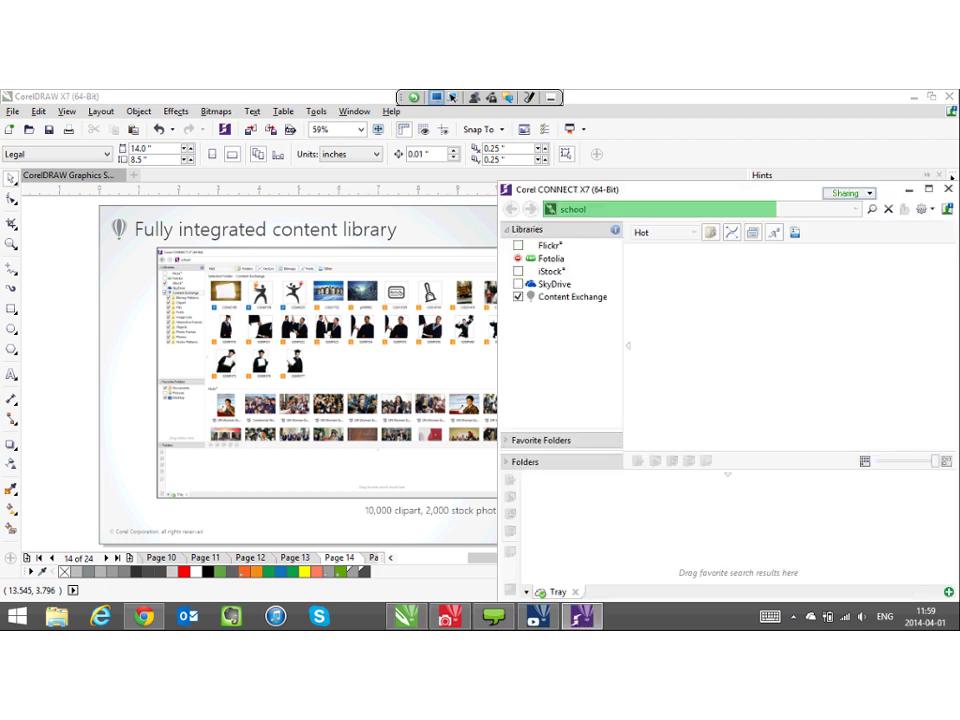
{"action": "left_click_drag", "start_coordinate": [660, 189], "coordinate": [474, 165]}
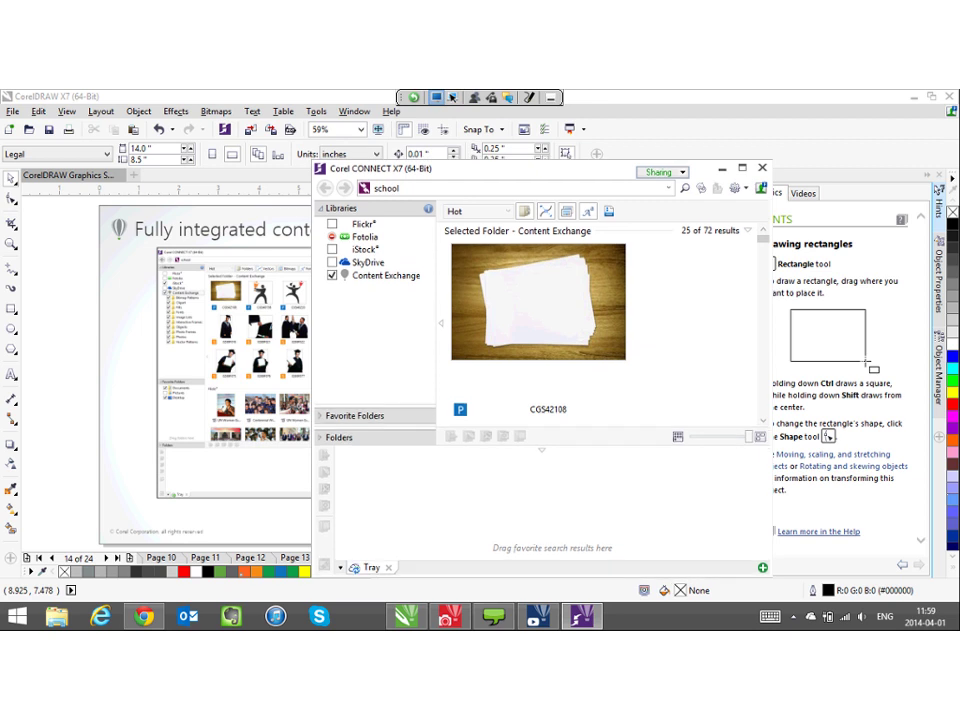
{"action": "left_click", "coordinate": [742, 168]}
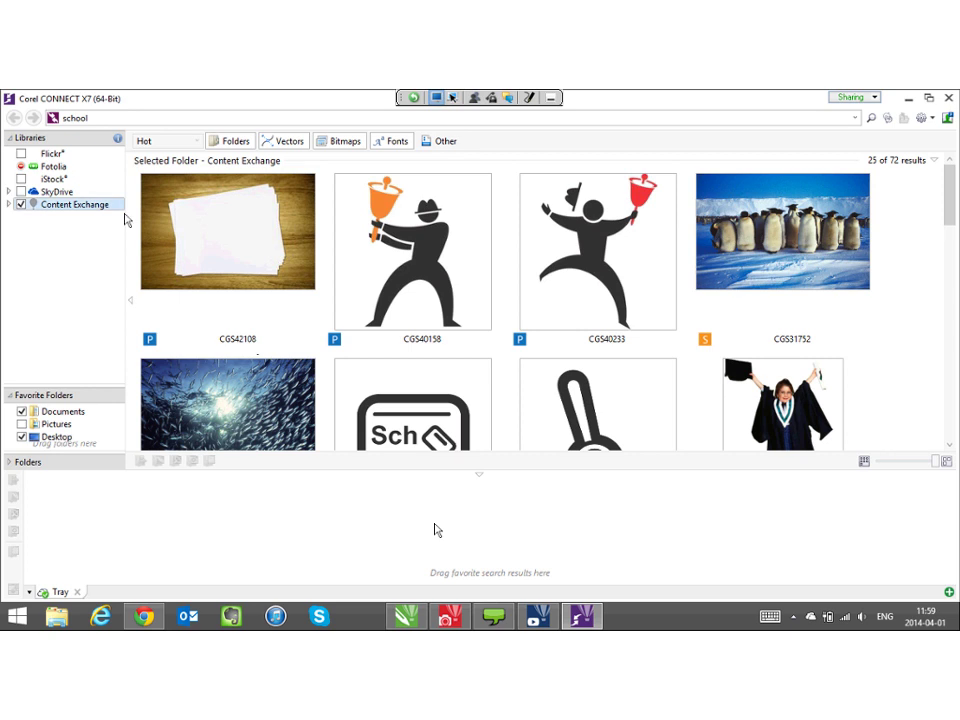
- Browse the Content Exchange image results for "school" in Corel CONNECT, with the window maximized and restored
{"action": "double_click", "coordinate": [76, 118]}
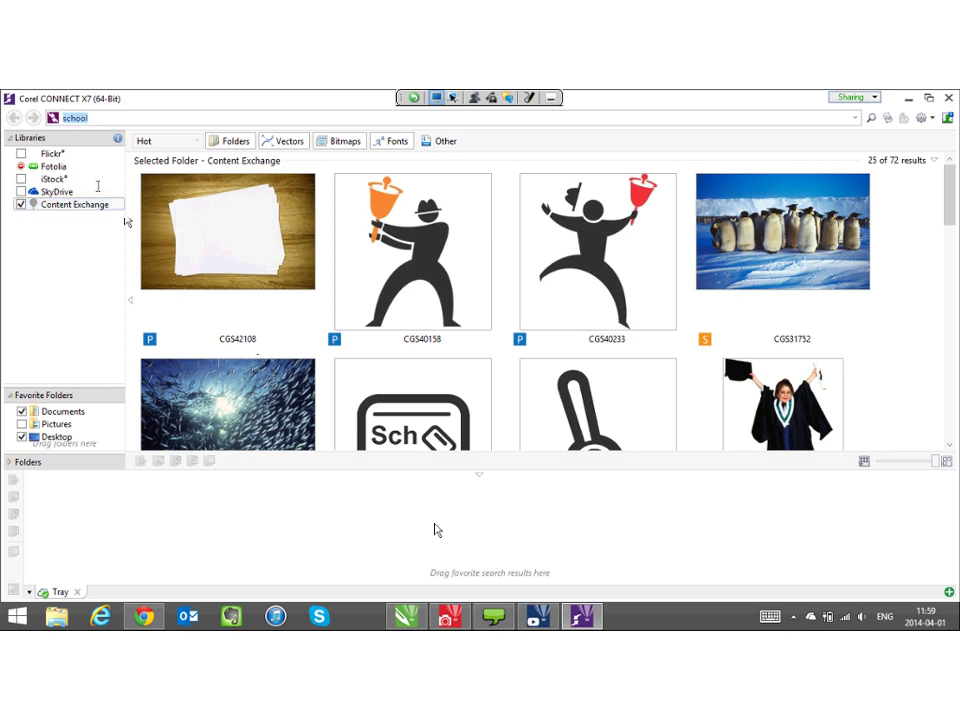
{"action": "scroll", "coordinate": [434, 530], "scroll_direction": "down", "scroll_amount": 2}
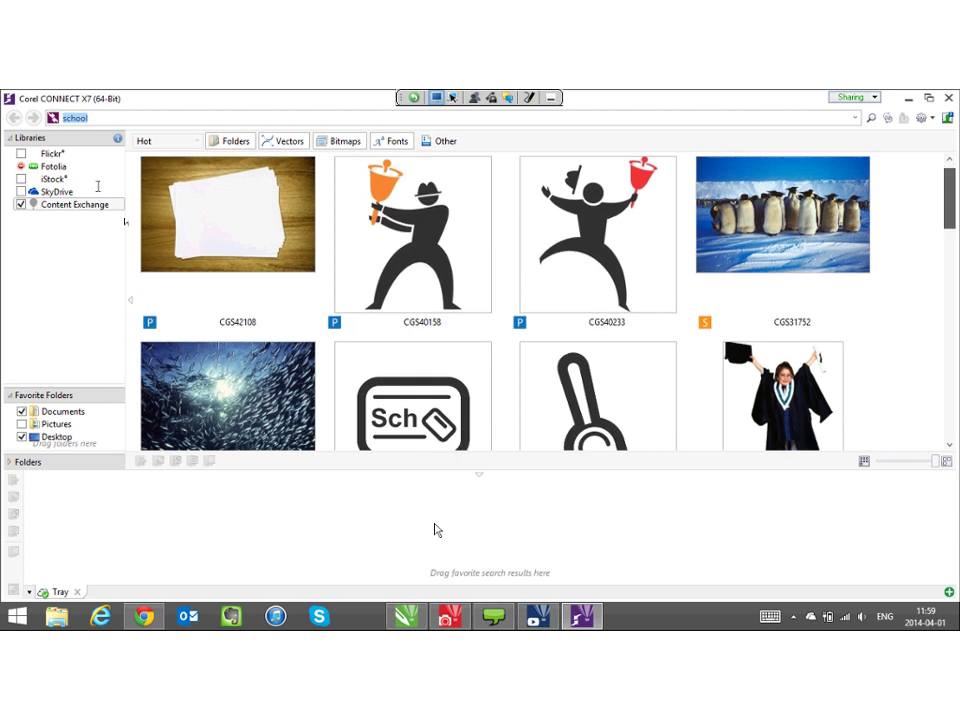
{"action": "scroll", "coordinate": [434, 530], "scroll_direction": "down", "scroll_amount": 6}
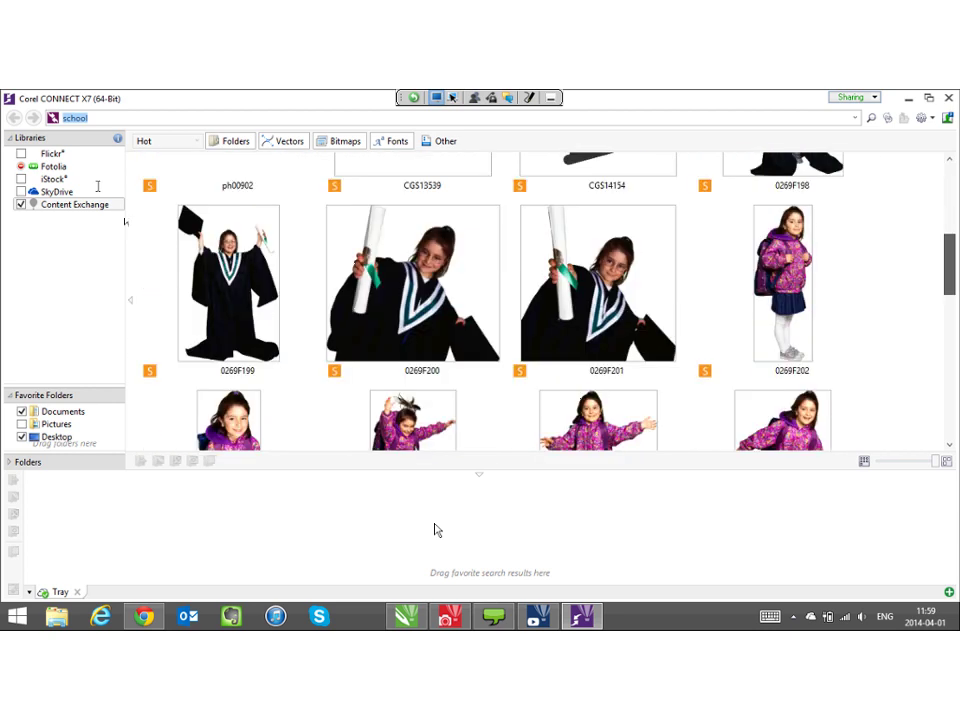
{"action": "scroll", "coordinate": [434, 530], "scroll_direction": "down", "scroll_amount": 10}
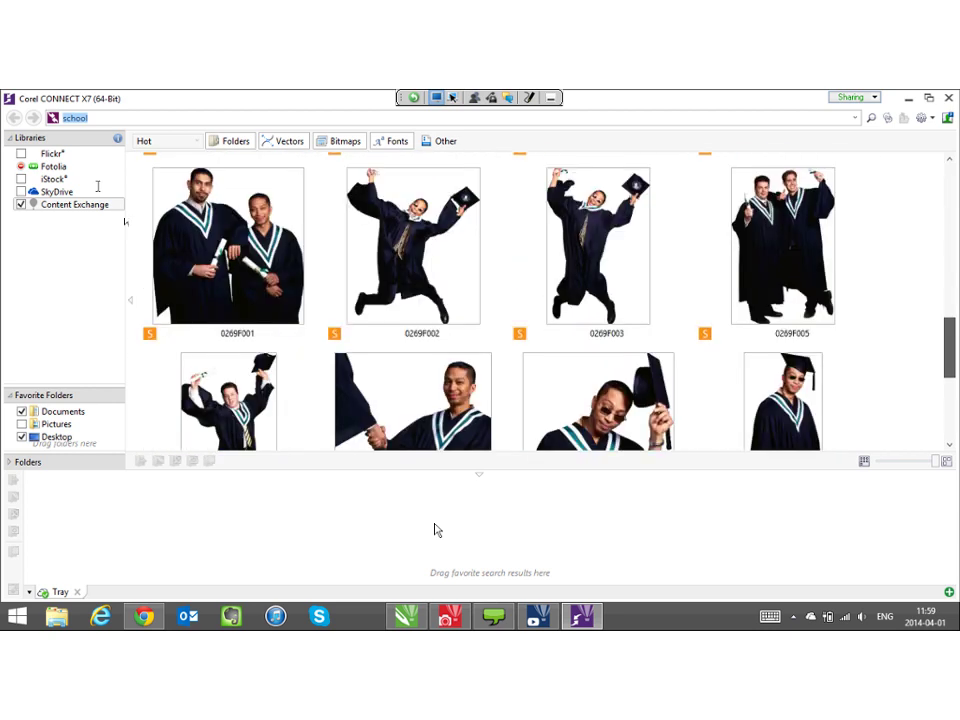
{"action": "scroll", "coordinate": [434, 530], "scroll_direction": "down", "scroll_amount": 4}
{"action": "scroll", "coordinate": [434, 530], "scroll_direction": "up", "scroll_amount": 4}
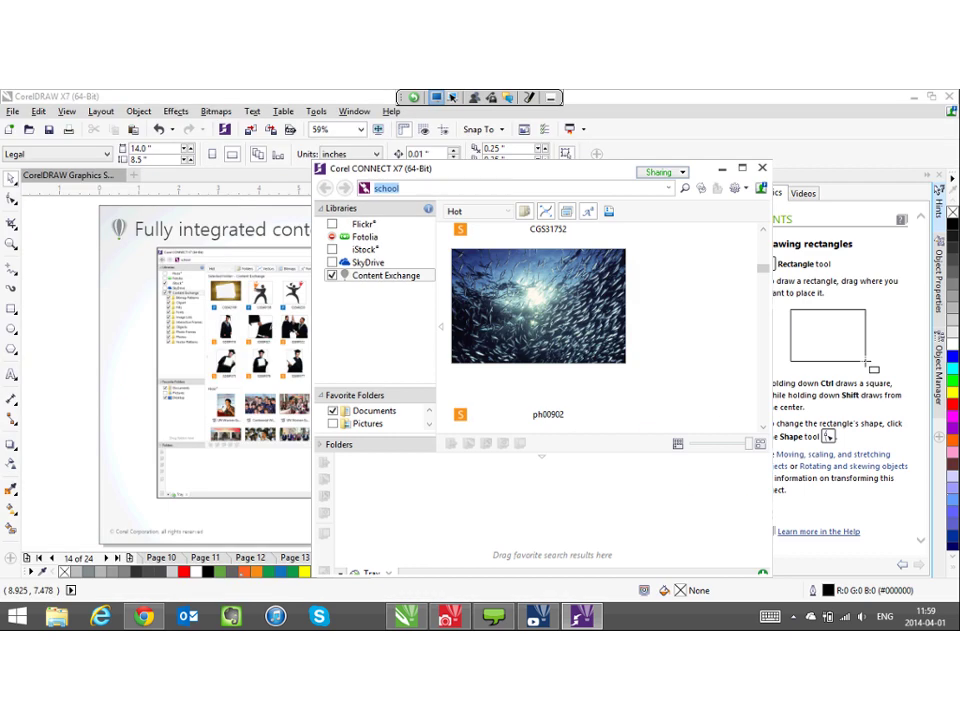
{"action": "scroll", "coordinate": [600, 327], "scroll_direction": "down", "scroll_amount": 8}
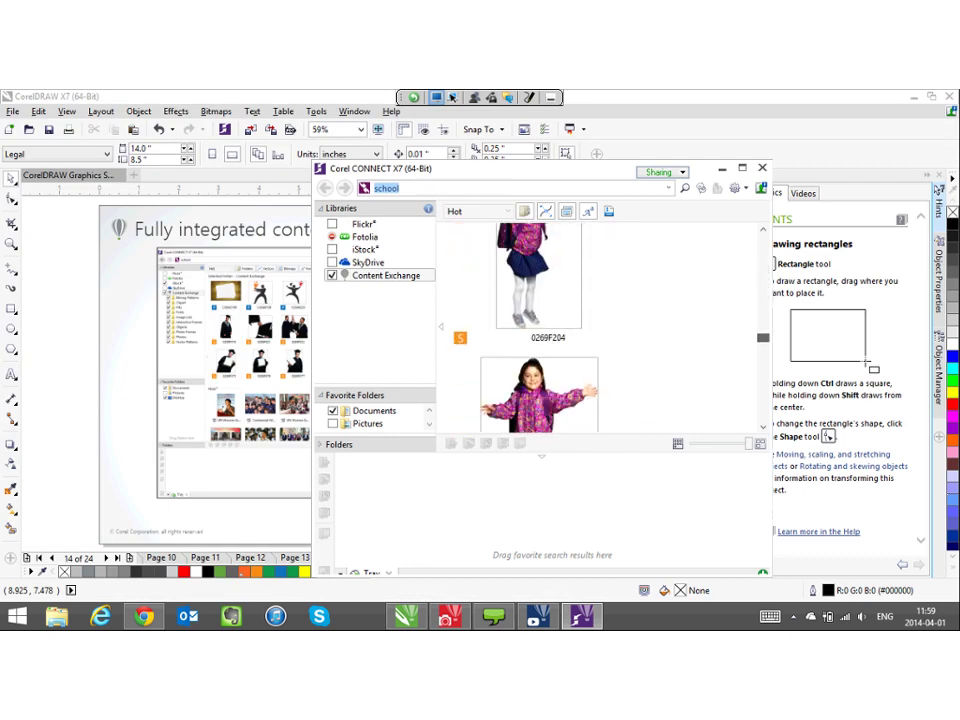
{"action": "scroll", "coordinate": [540, 330], "scroll_direction": "down", "scroll_amount": 10}
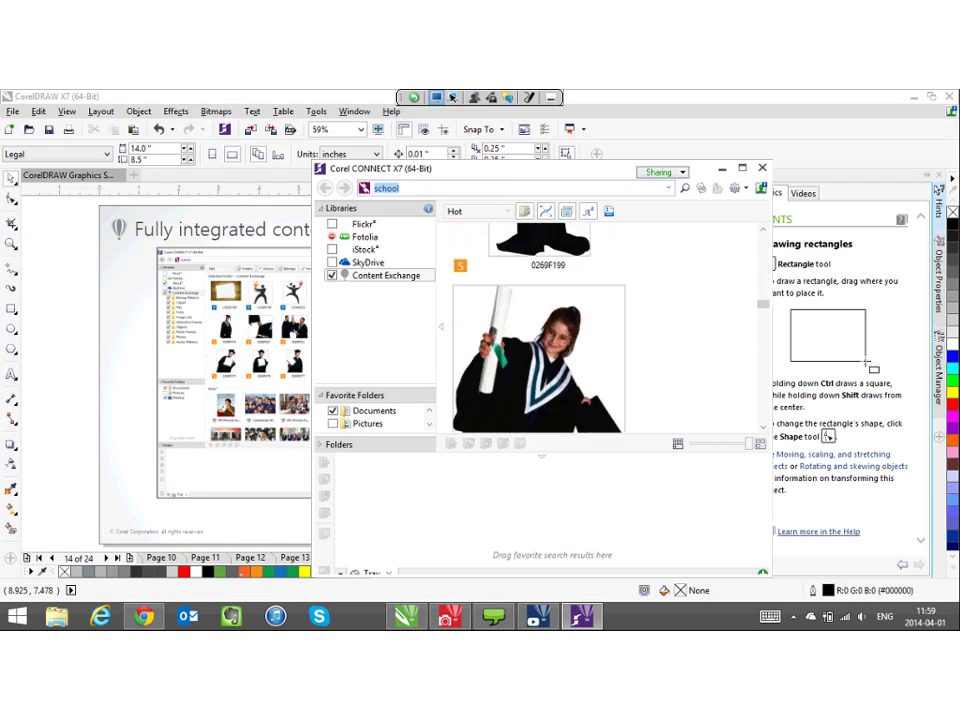
- Place the graduate photo 0269F200 from Corel CONNECT onto page 14, scale it to about 2.6 inches wide, and delete it
{"action": "left_click_drag", "start_coordinate": [530, 168], "coordinate": [687, 148]}
{"action": "left_click_drag", "start_coordinate": [696, 340], "coordinate": [127, 212]}
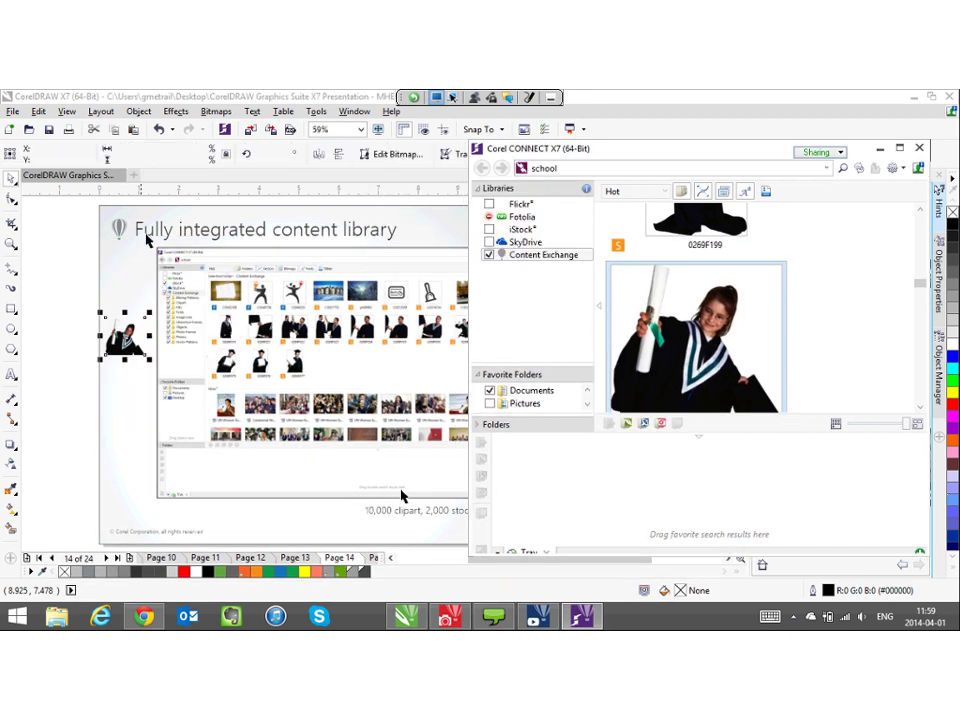
{"action": "left_click_drag", "start_coordinate": [147, 357], "coordinate": [257, 454]}
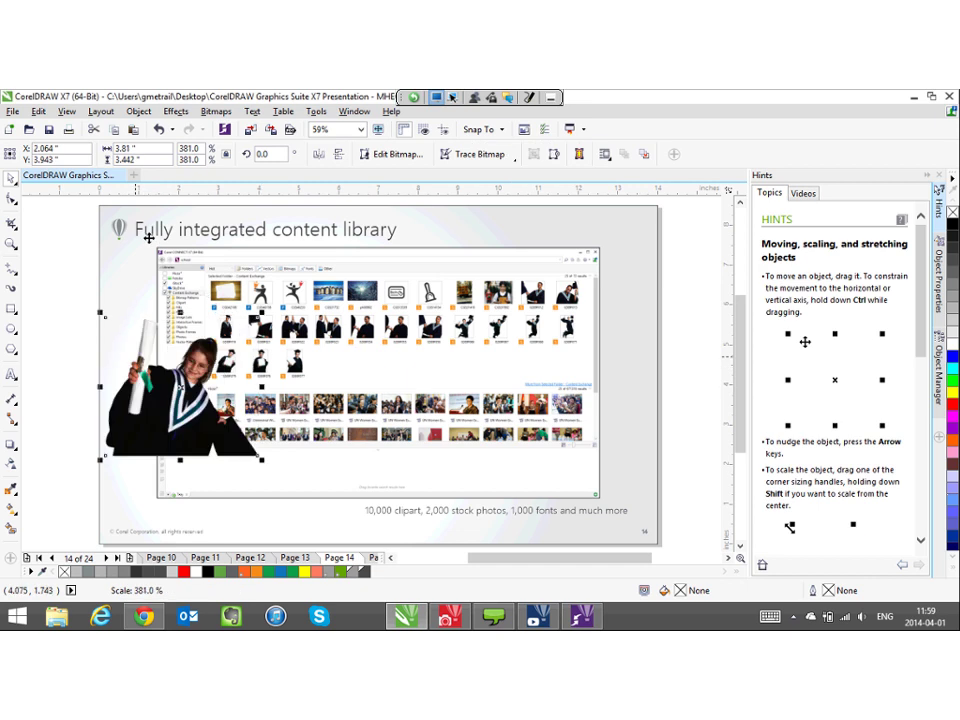
{"action": "mouse_move", "coordinate": [149, 369]}
{"action": "left_mouse_down"}
{"action": "mouse_move", "coordinate": [151, 338]}
{"action": "mouse_move", "coordinate": [170, 340]}
{"action": "mouse_move", "coordinate": [181, 373]}
{"action": "left_mouse_up"}
{"action": "left_click_drag", "start_coordinate": [287, 336], "coordinate": [237, 380]}
{"action": "left_click_drag", "start_coordinate": [163, 439], "coordinate": [190, 456]}
{"action": "left_click_drag", "start_coordinate": [190, 281], "coordinate": [190, 285]}
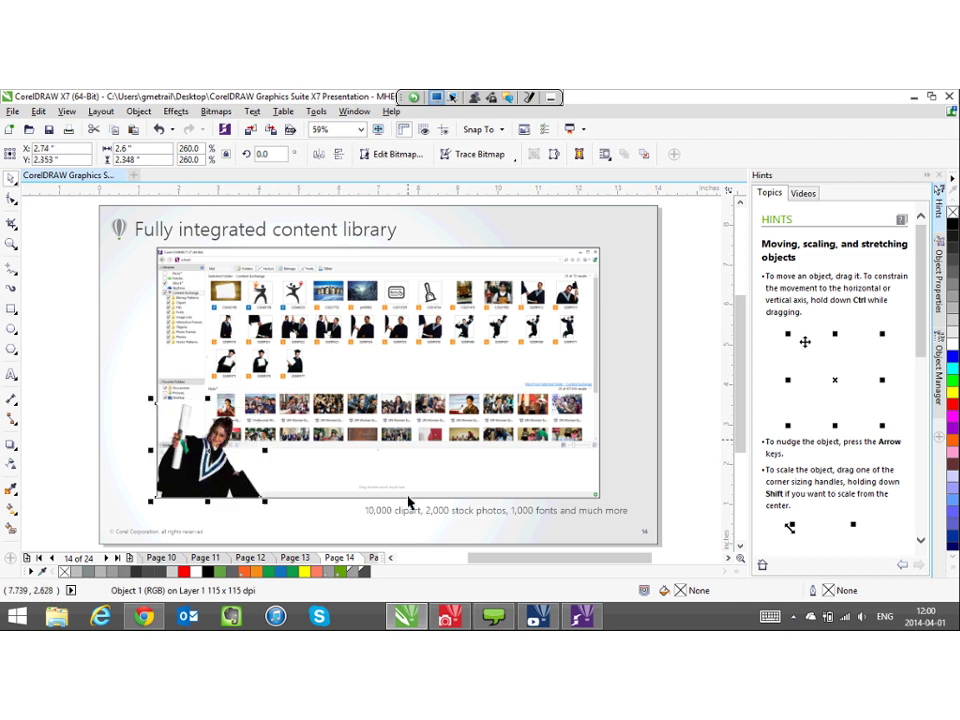
{"action": "key", "text": "Delete"}
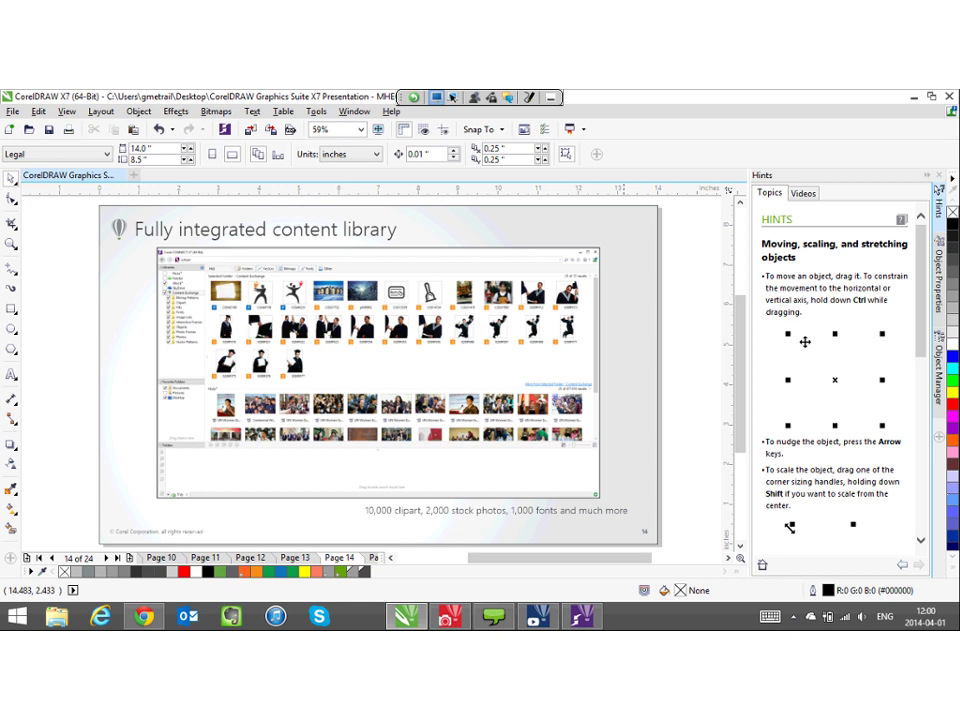
- Show Corel CONNECT again briefly, return to CorelDRAW, and go to page 15, "Powerful new fills and patterns"
{"action": "left_click", "coordinate": [582, 616]}
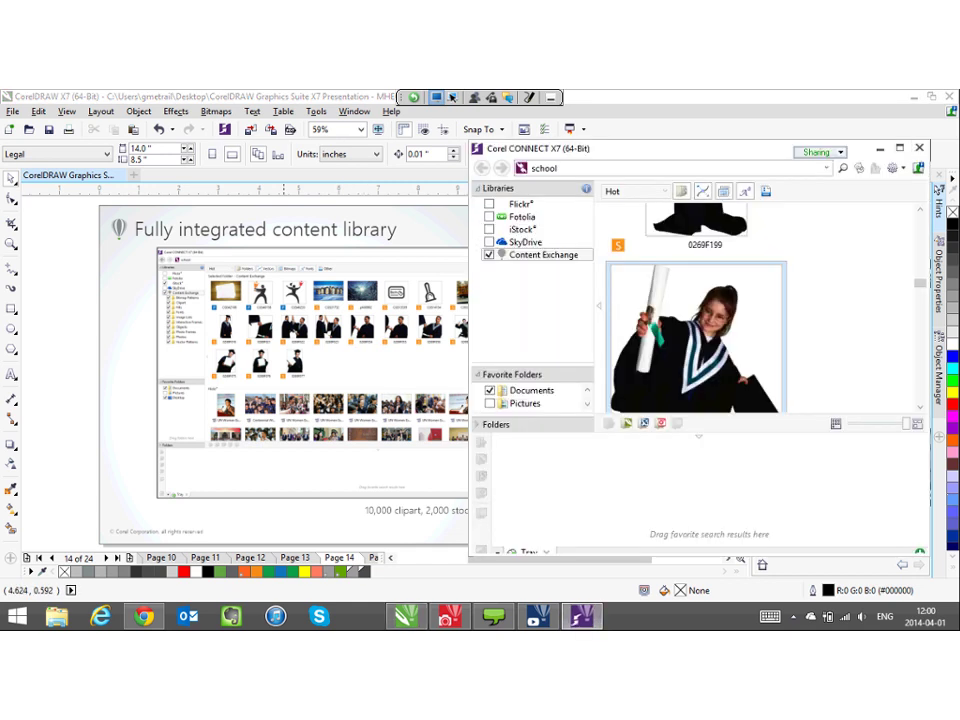
{"action": "key", "text": "alt+Tab"}
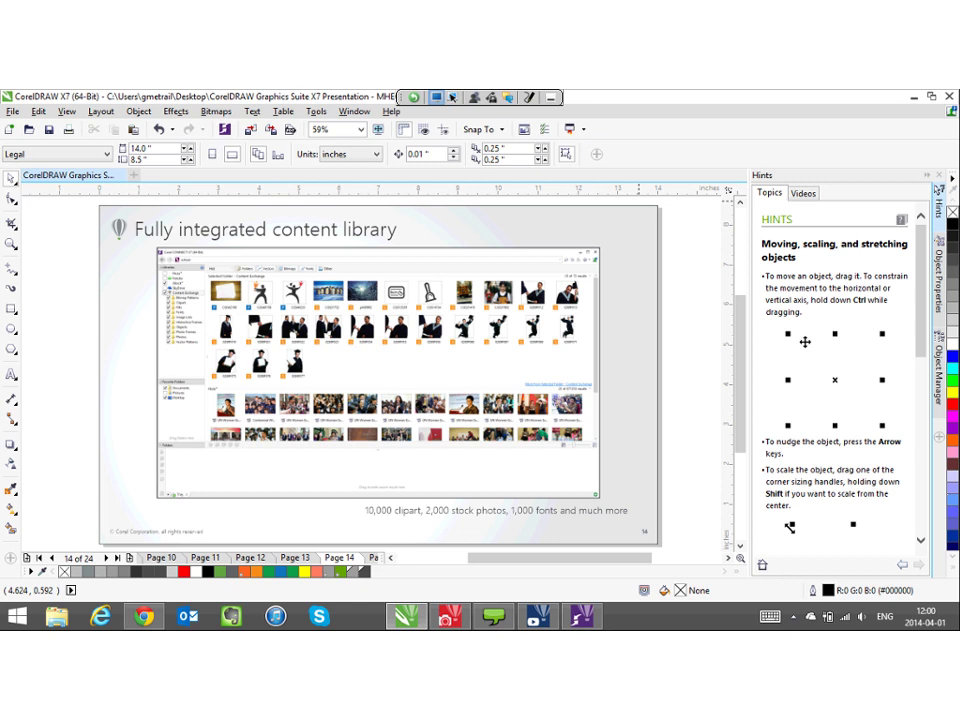
{"action": "key", "text": "Page_Down"}
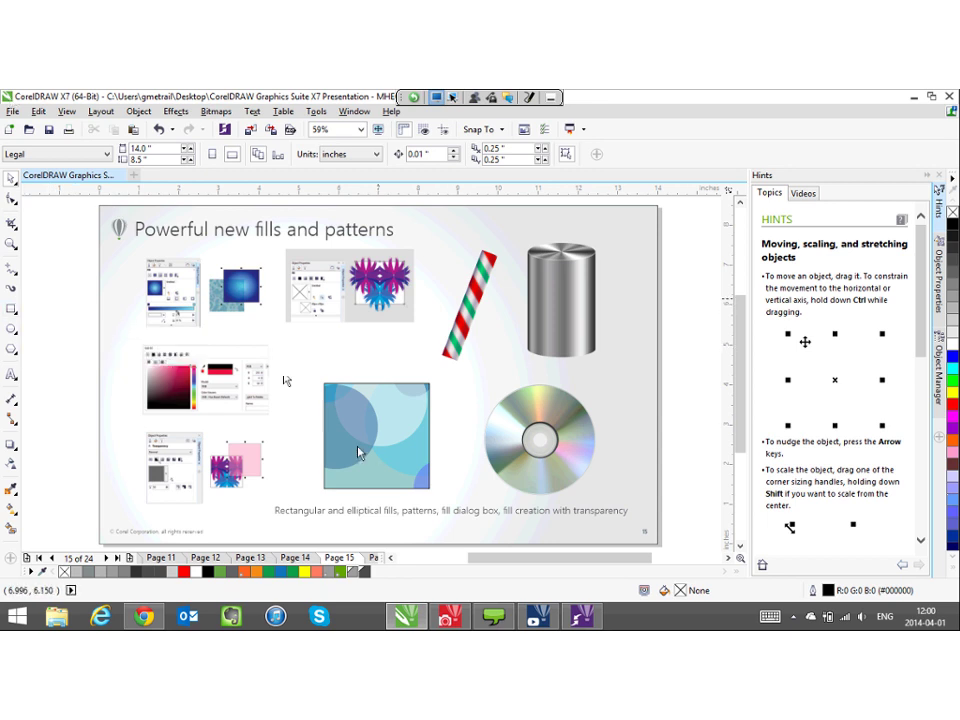
- Draw two overlapping rectangles in the empty area beside page 15, the front one about 2.78 by 2.81 inches
{"action": "left_click", "coordinate": [391, 558]}
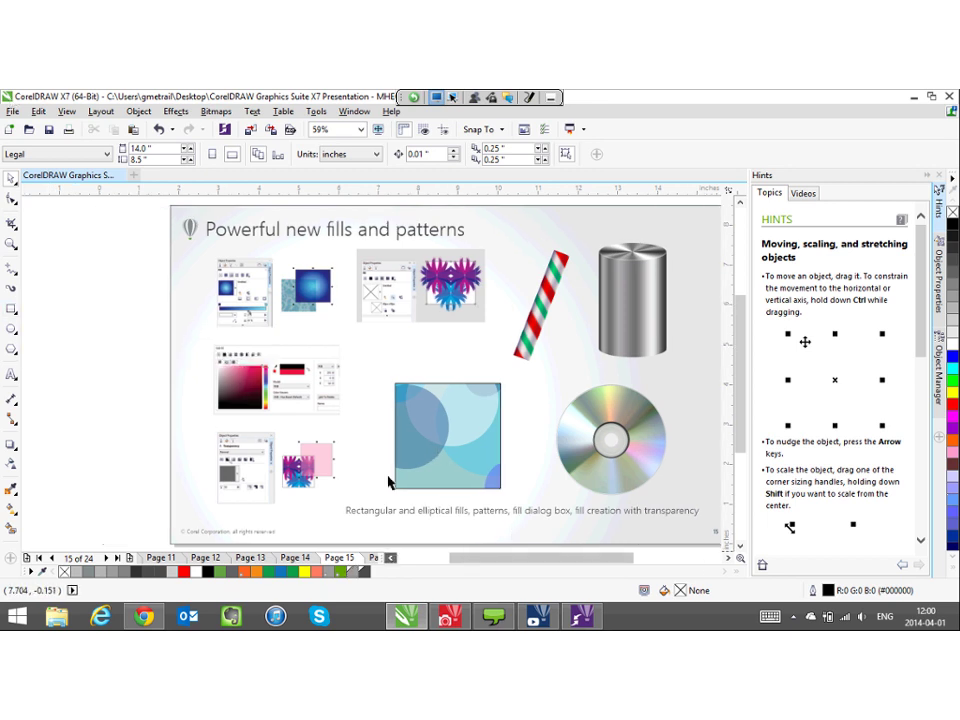
{"action": "left_click", "coordinate": [391, 558]}
{"action": "left_click", "coordinate": [391, 558]}
{"action": "left_click", "coordinate": [14, 312]}
{"action": "left_click", "coordinate": [58, 308]}
{"action": "key", "text": "F6"}
{"action": "left_click_drag", "start_coordinate": [86, 270], "coordinate": [167, 342]}
{"action": "left_click_drag", "start_coordinate": [230, 412], "coordinate": [119, 300]}
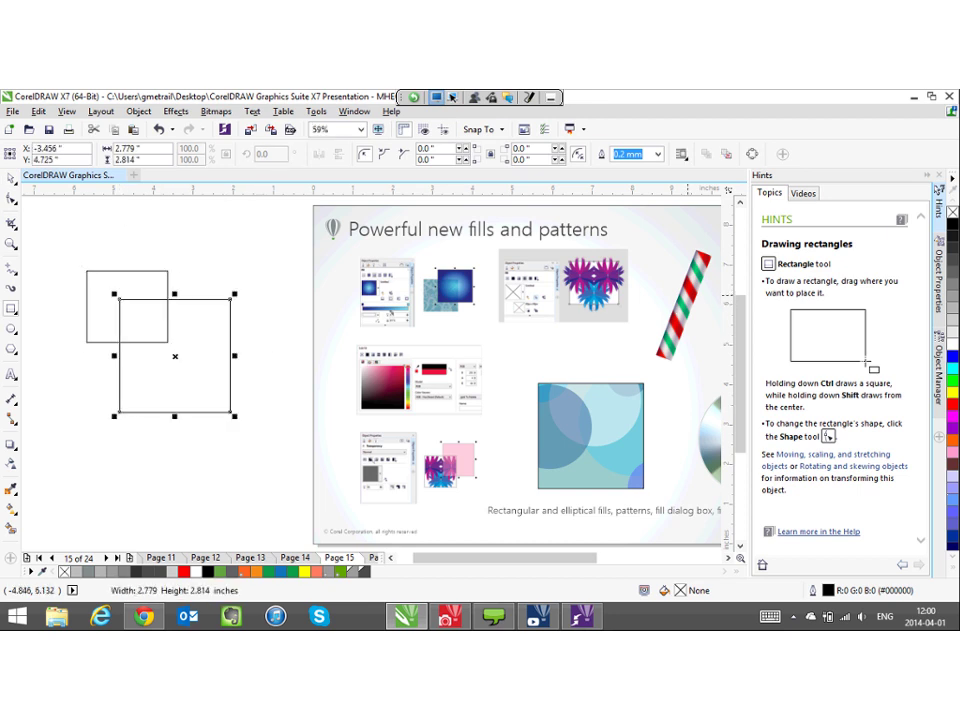
- Fill the two rectangles with green, and recolor the front one yellow
{"action": "left_click_drag", "start_coordinate": [350, 443], "coordinate": [131, 296]}
{"action": "left_click", "coordinate": [952, 380]}
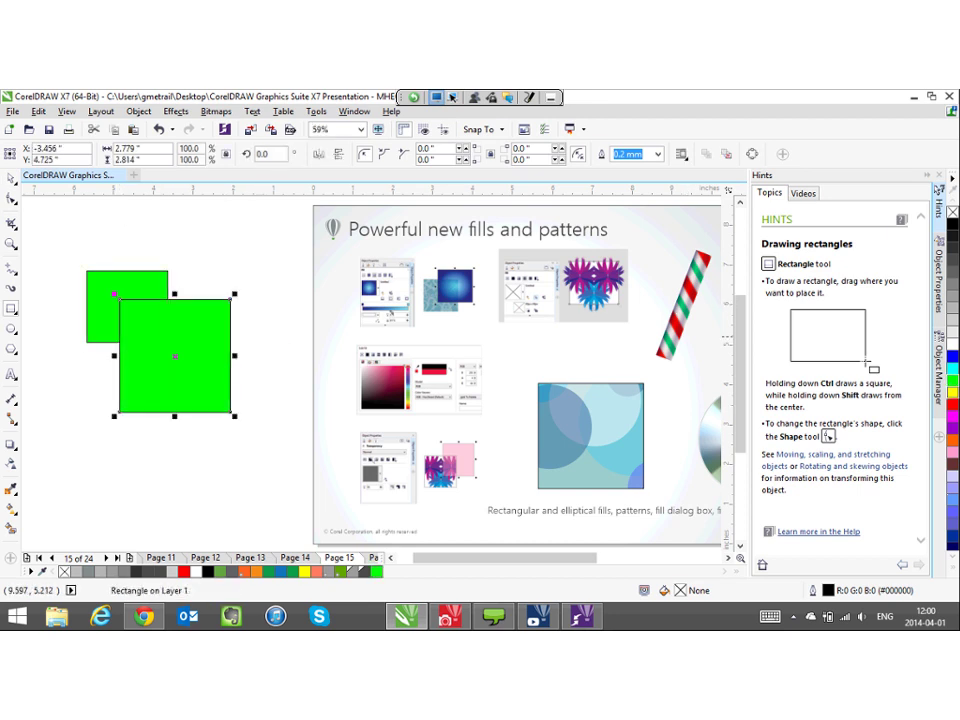
{"action": "left_click_drag", "start_coordinate": [952, 392], "coordinate": [215, 356]}
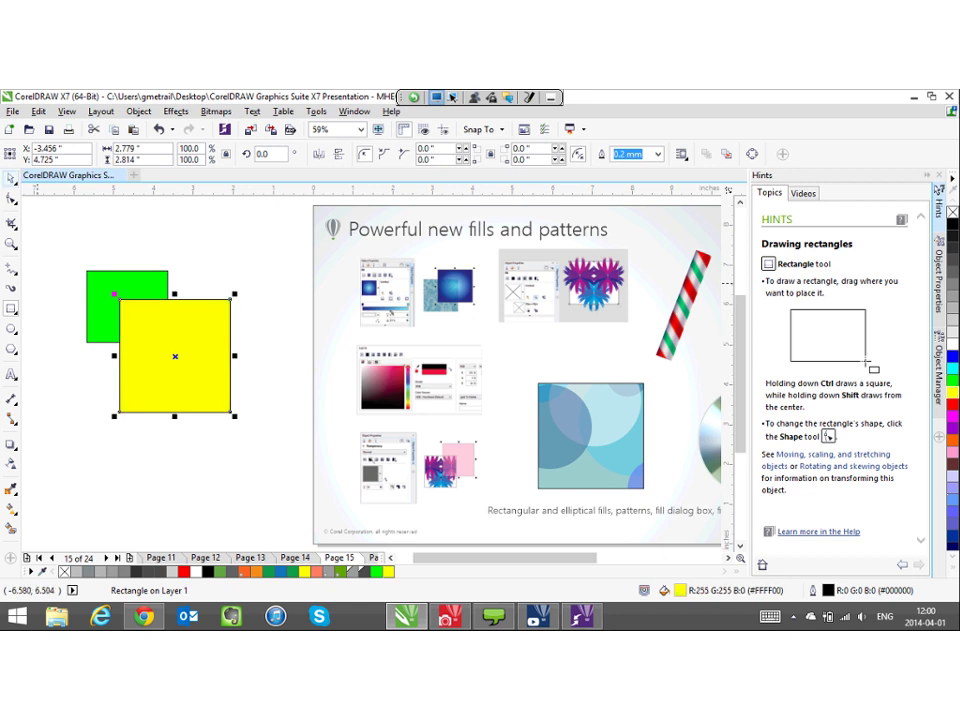
- Replace the blue Bokeh square's vector pattern with a new one captured from the overlapping area of the green and yellow rectangles
{"action": "left_click", "coordinate": [11, 178]}
{"action": "left_click", "coordinate": [612, 424]}
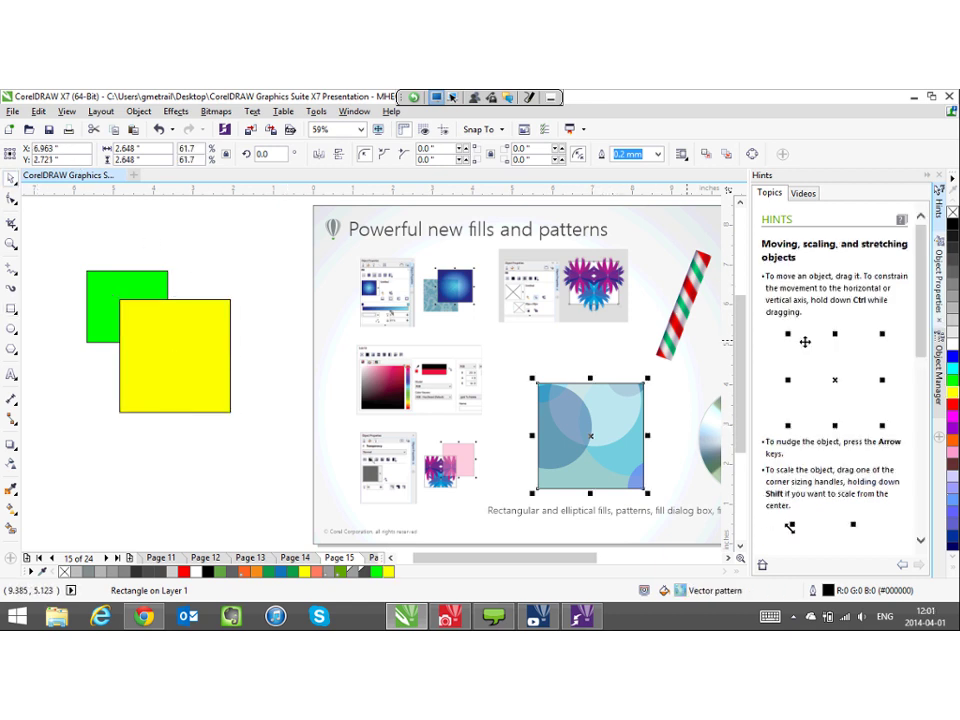
{"action": "left_click", "coordinate": [938, 270]}
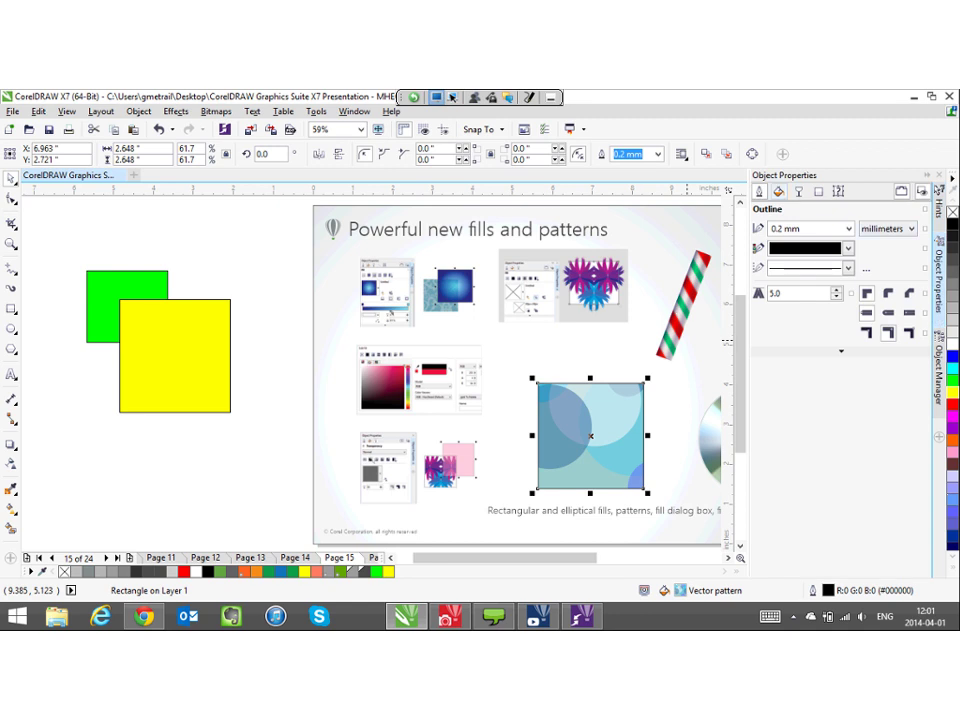
{"action": "left_click", "coordinate": [779, 191]}
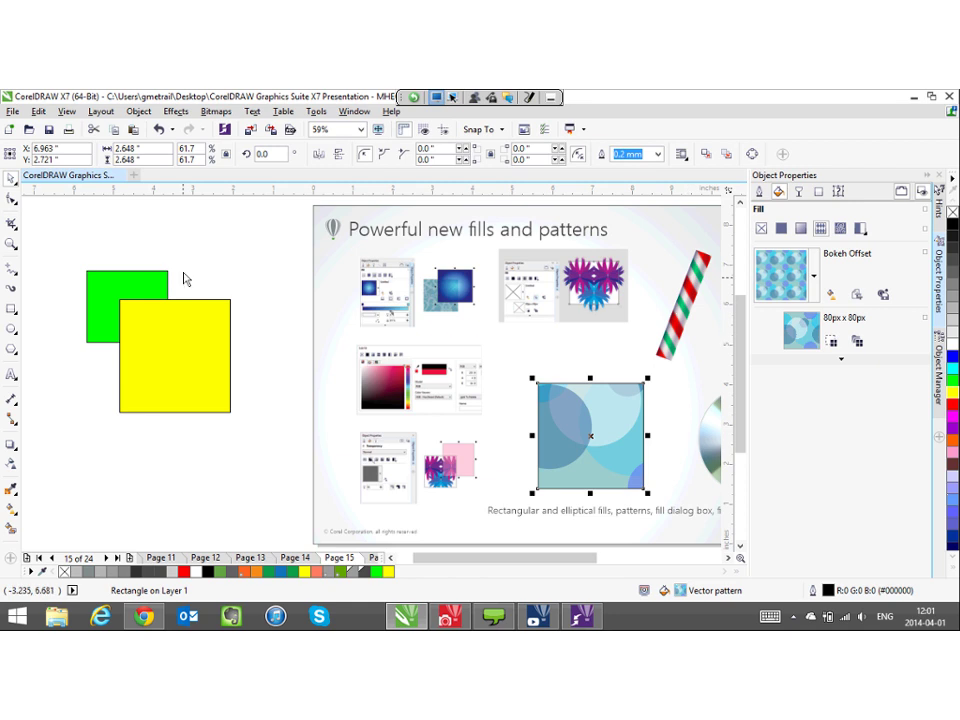
{"action": "left_click_drag", "start_coordinate": [183, 277], "coordinate": [97, 370]}
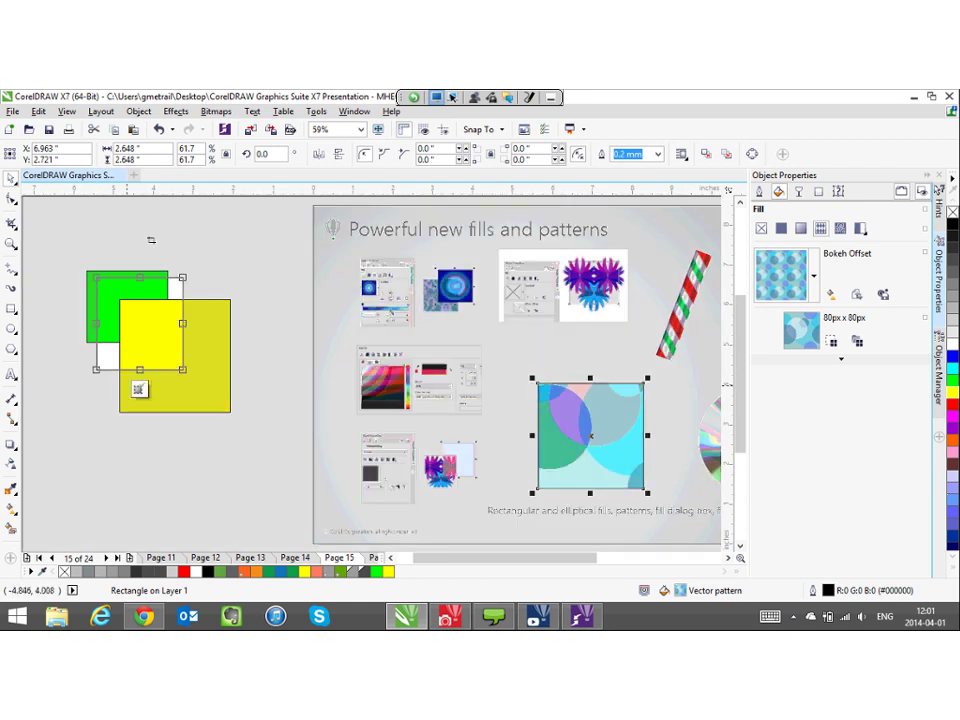
{"action": "left_click", "coordinate": [139, 389]}
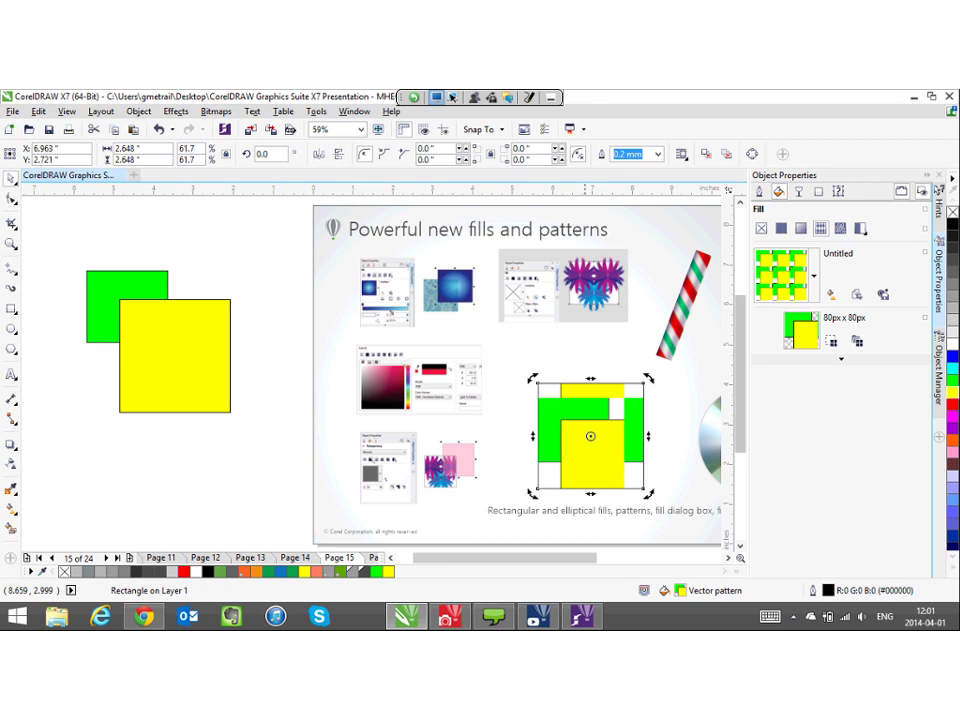
- Enlarge the pattern-filled square to about 5.62 inches and set its pattern tile width to 1/4 inch
{"action": "left_click_drag", "start_coordinate": [532, 379], "coordinate": [316, 404]}
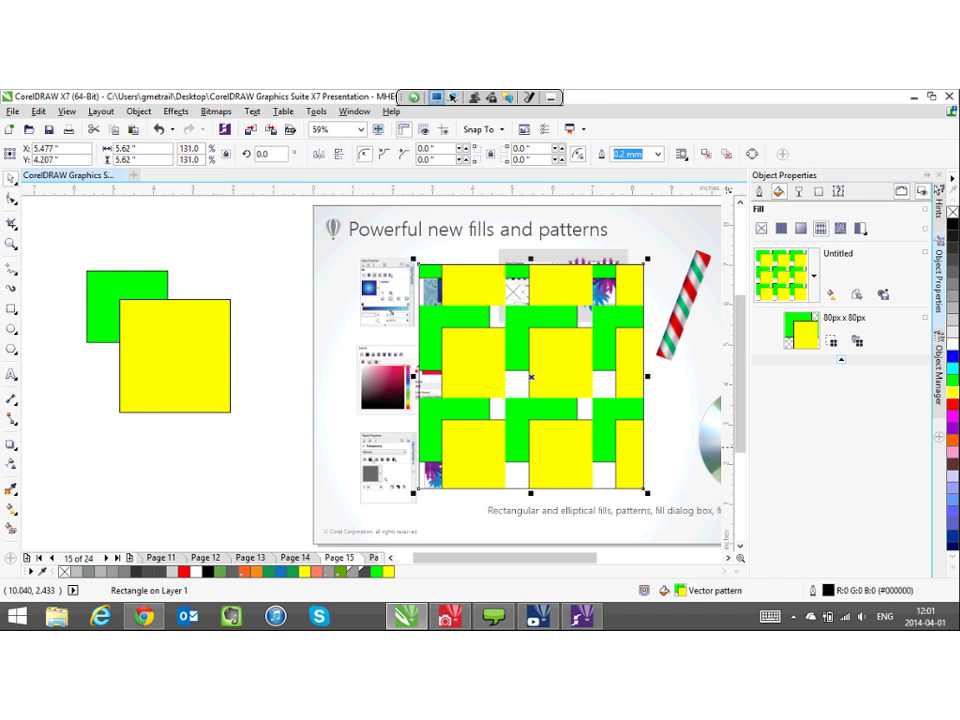
{"action": "left_click", "coordinate": [841, 359]}
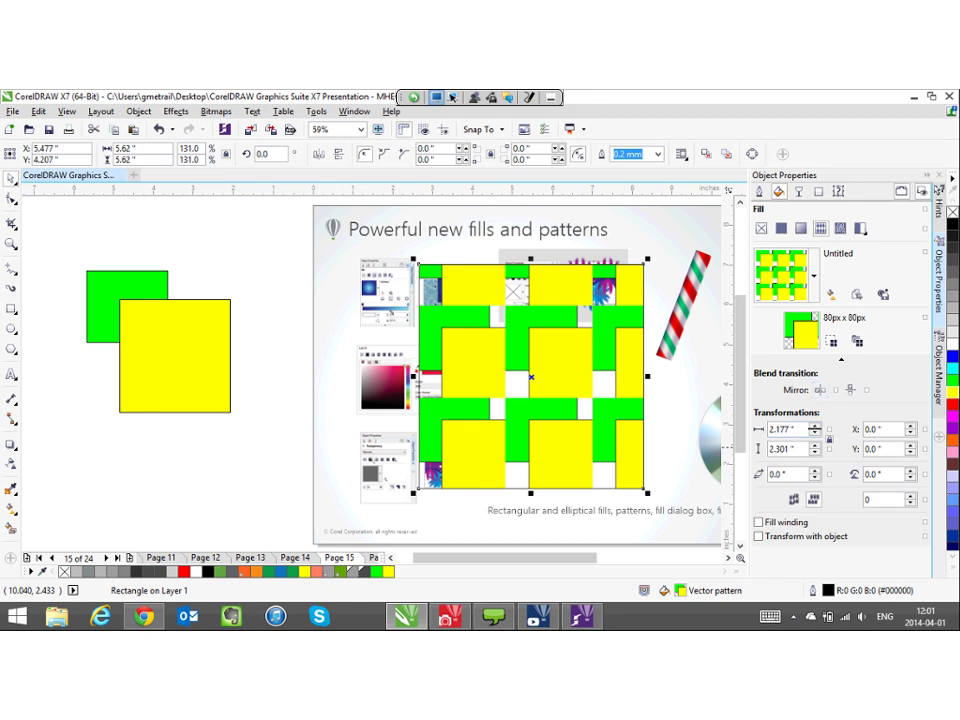
{"action": "left_click", "coordinate": [777, 429]}
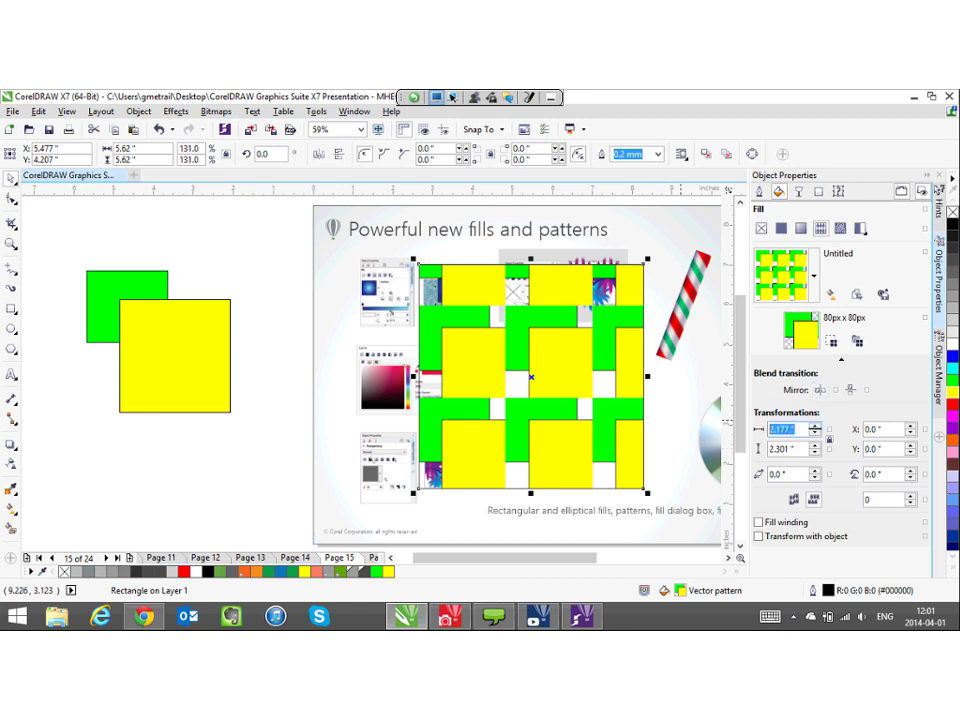
{"action": "type", "text": "1/4"}
{"action": "key", "text": "Return"}
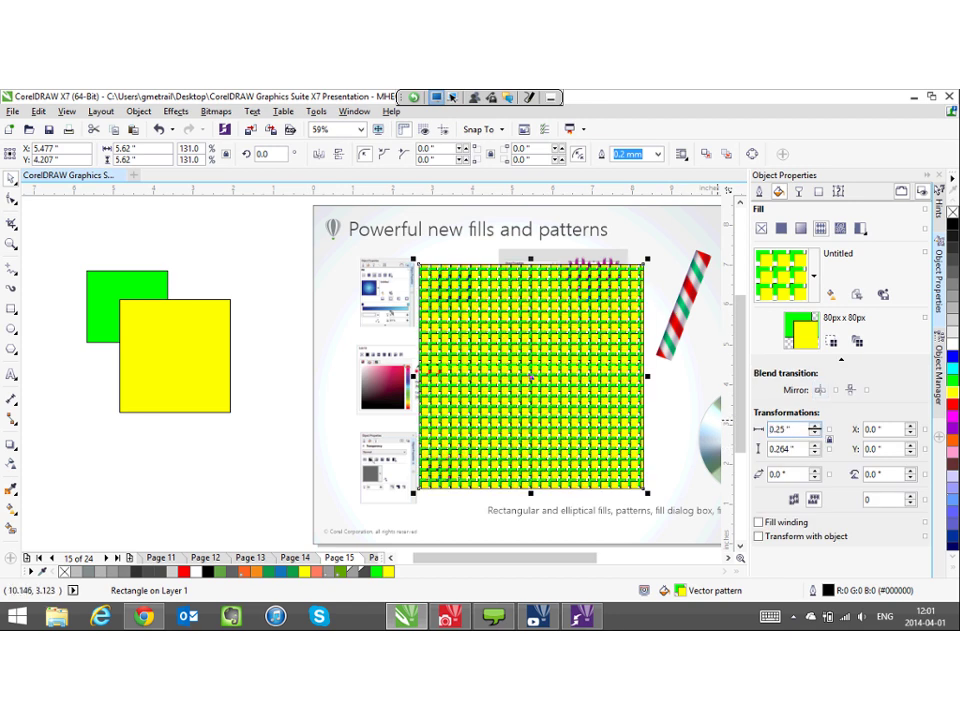
- Set the pattern tile width to 1/2 inch and mirror the tiles horizontally and vertically
{"action": "left_click", "coordinate": [777, 429]}
{"action": "type", "text": "1/2"}
{"action": "key", "text": "Return"}
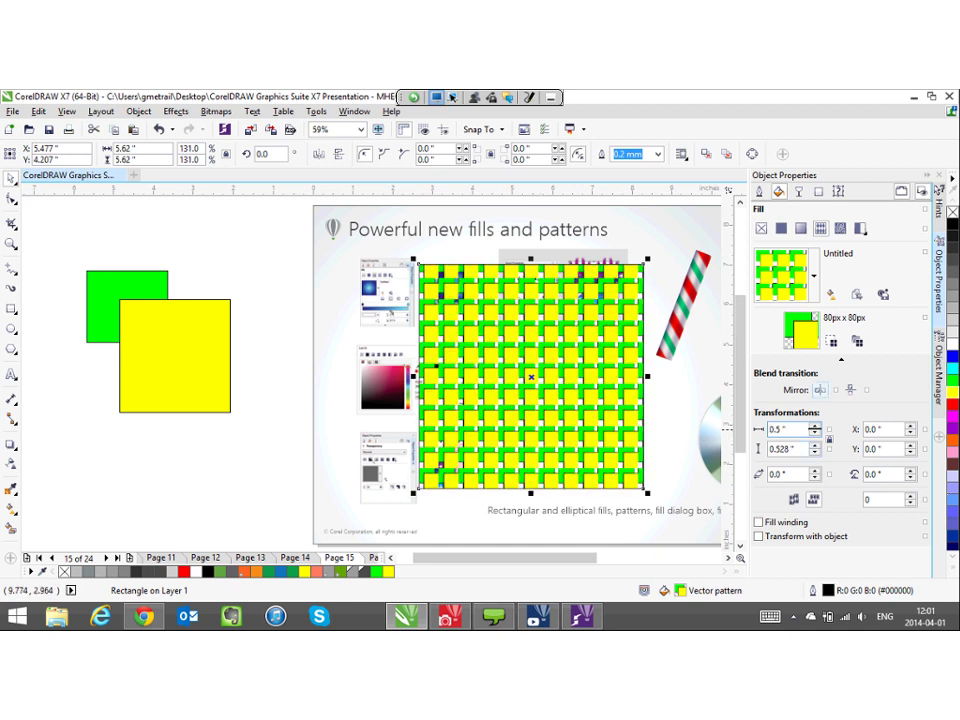
{"action": "left_click", "coordinate": [820, 389]}
{"action": "left_click", "coordinate": [850, 389]}
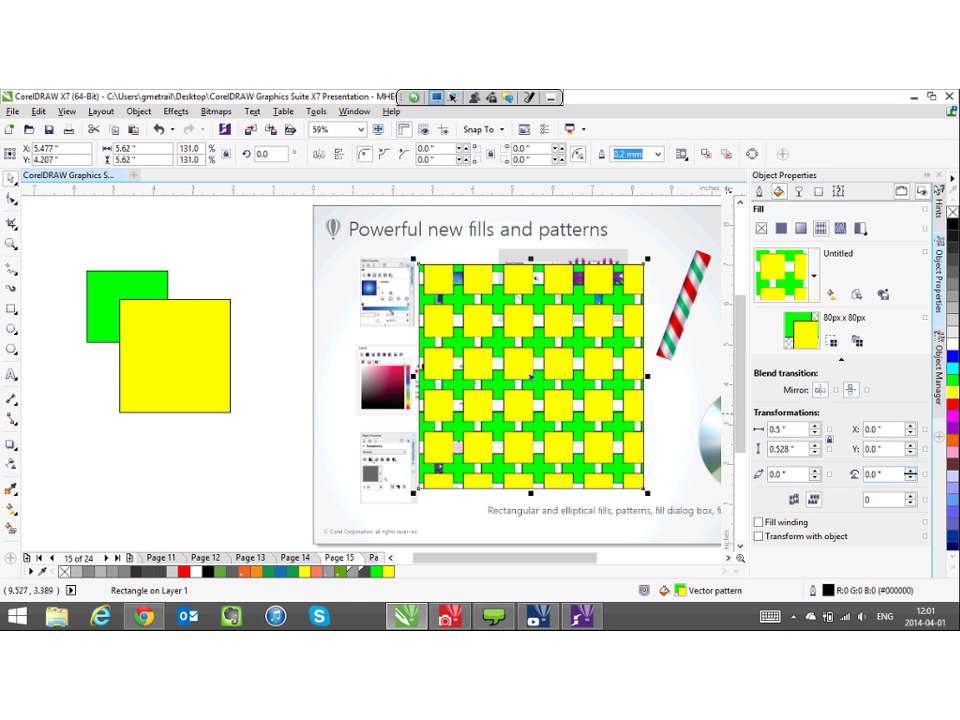
- Rotate the pattern fill by 25° and shrink the square to about 2.34 inches, moving it slightly to the right
{"action": "double_click", "coordinate": [874, 474]}
{"action": "type", "text": "25"}
{"action": "key", "text": "Return"}
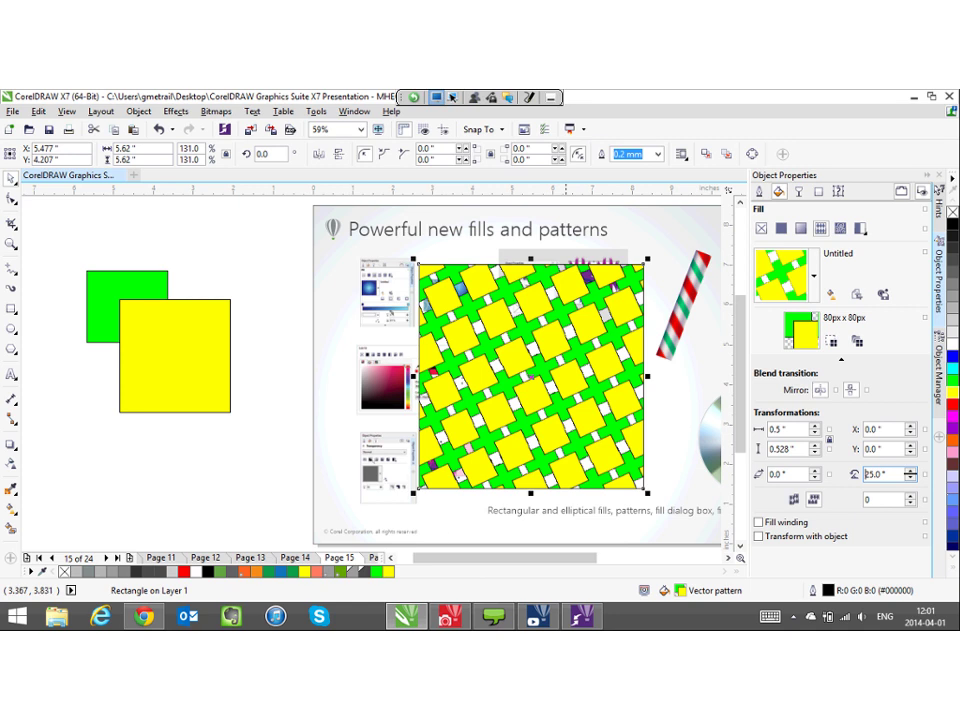
{"action": "left_click_drag", "start_coordinate": [414, 259], "coordinate": [547, 391]}
{"action": "left_click_drag", "start_coordinate": [595, 443], "coordinate": [631, 440]}
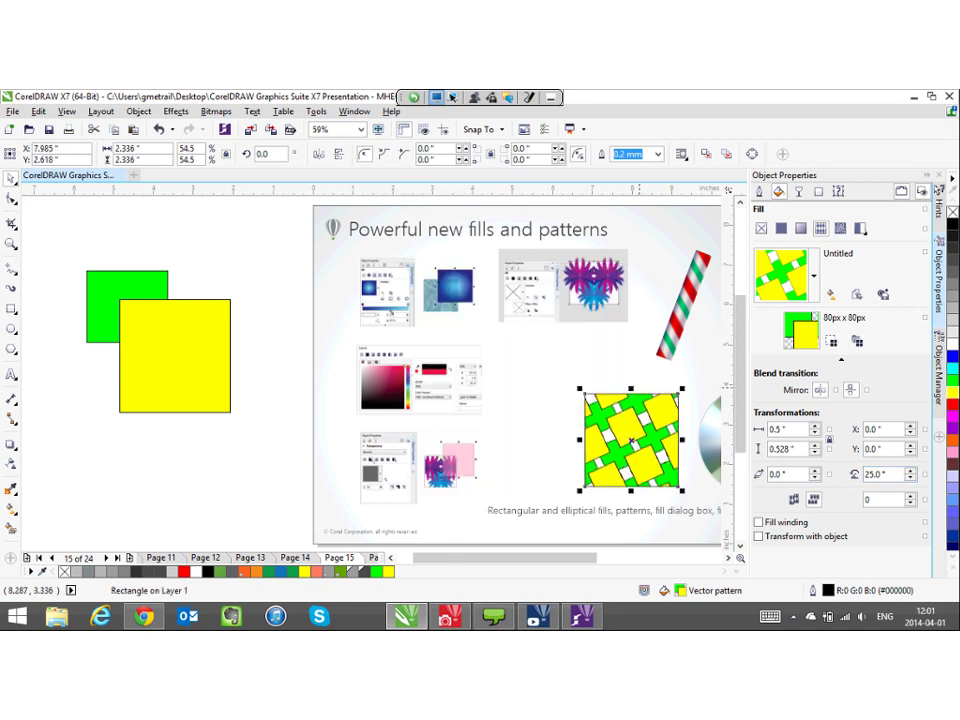
- Give the square a bitmap pattern captured from the page's fill screenshot with a linear seamless blend, enlarging the square to about 5.97 inches
{"action": "left_click", "coordinate": [840, 228]}
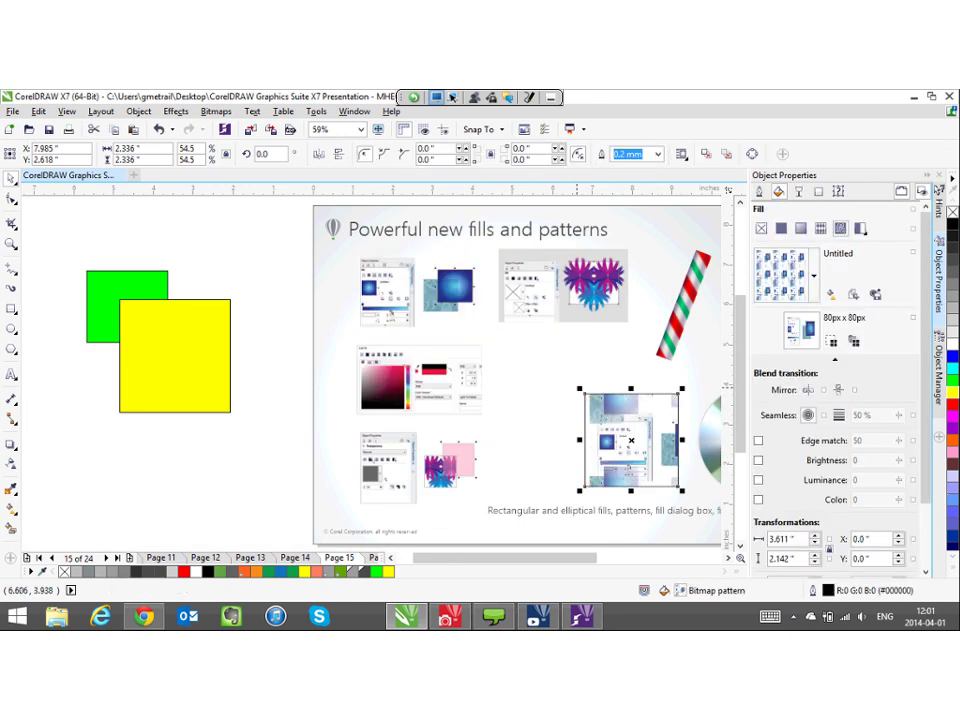
{"action": "left_click_drag", "start_coordinate": [580, 388], "coordinate": [433, 243]}
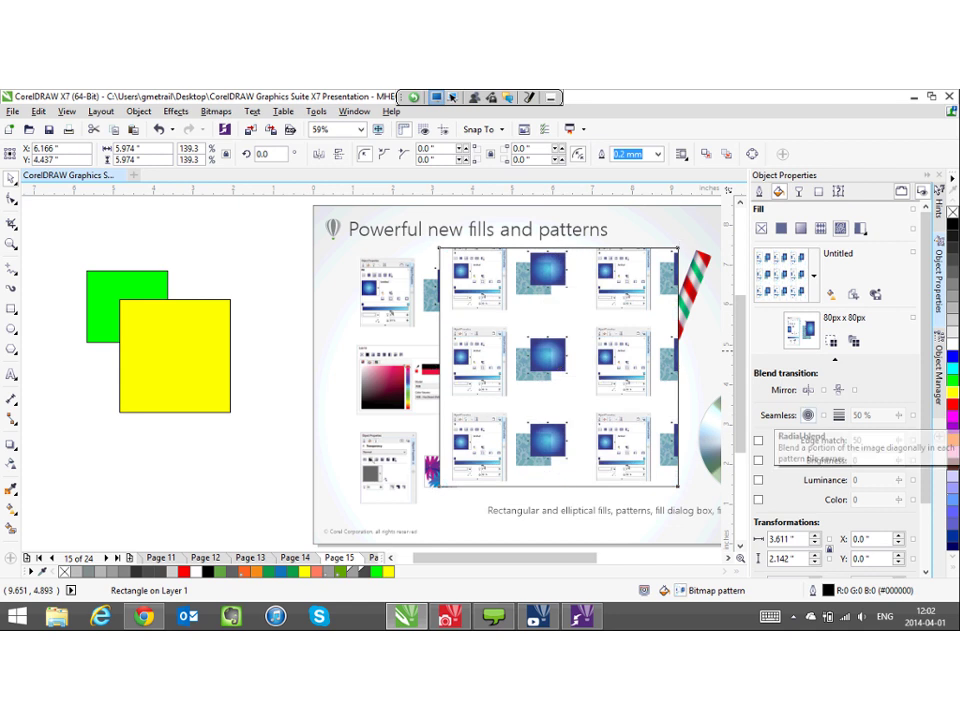
{"action": "left_click", "coordinate": [808, 415]}
{"action": "left_click", "coordinate": [839, 415]}
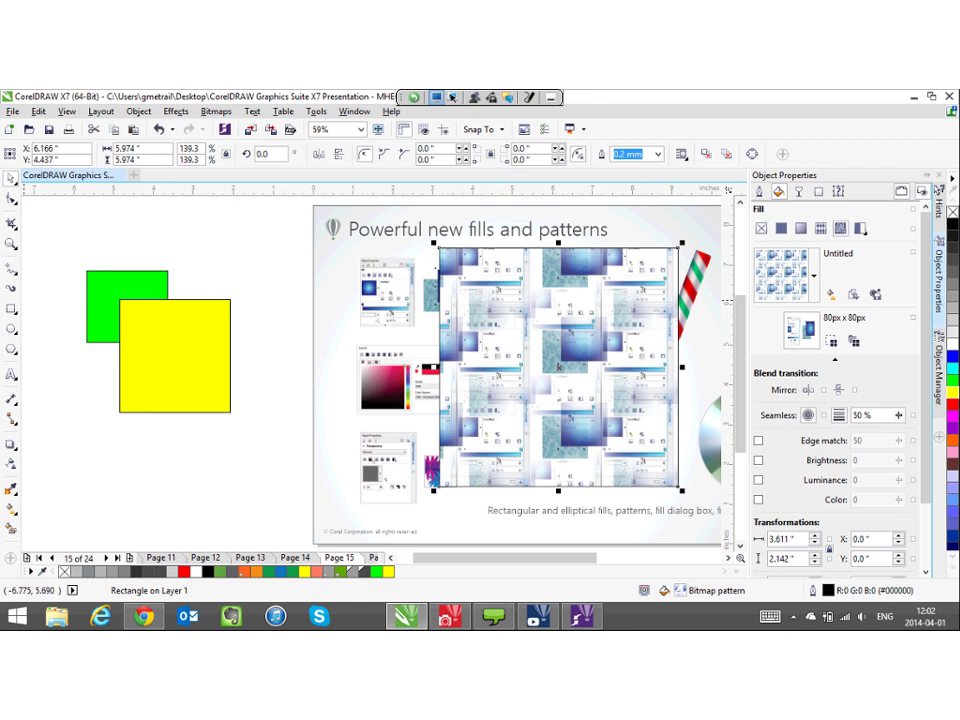
- Delete the green and yellow rectangles beside the page
{"action": "left_click_drag", "start_coordinate": [26, 228], "coordinate": [268, 360]}
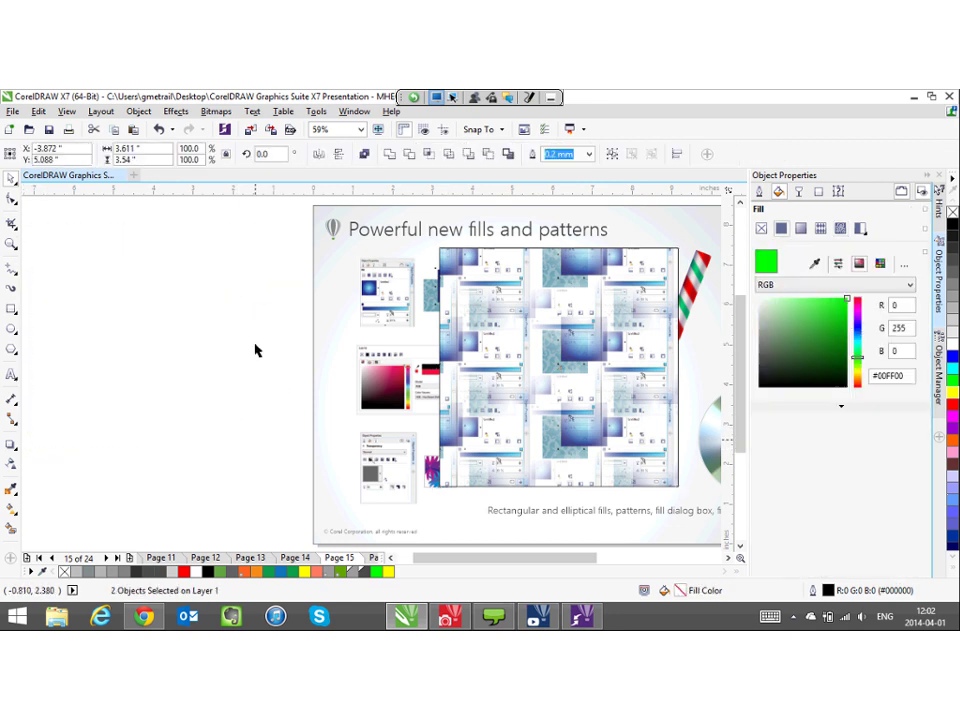
- Shrink the bitmap-patterned square to about 2.97 inches, keeping its lower-right corner in place
{"action": "left_click", "coordinate": [255, 350]}
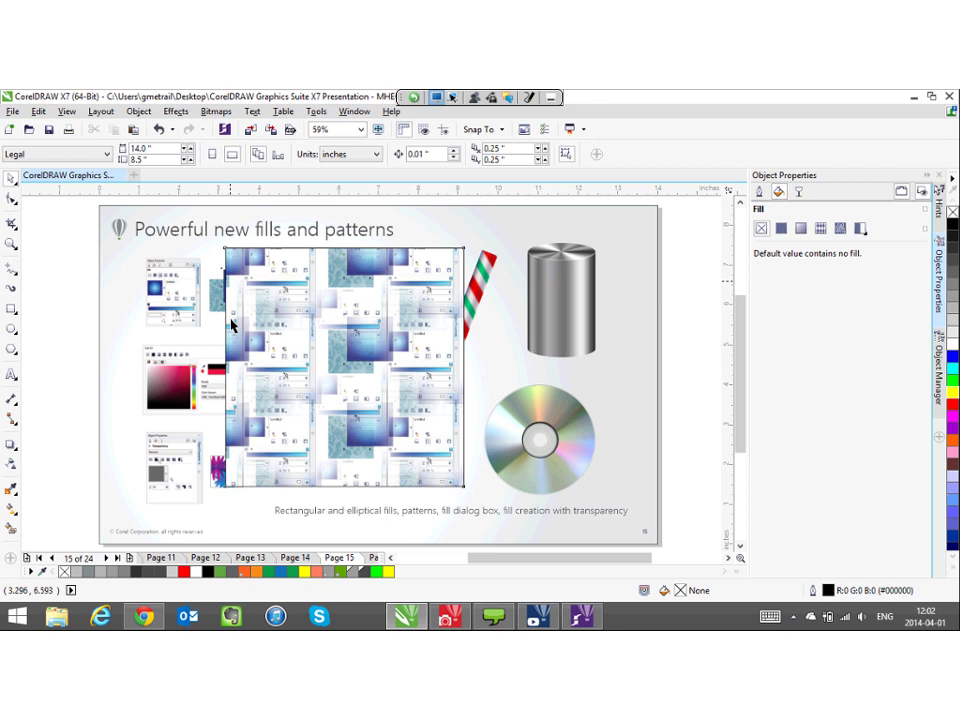
{"action": "left_click", "coordinate": [231, 325]}
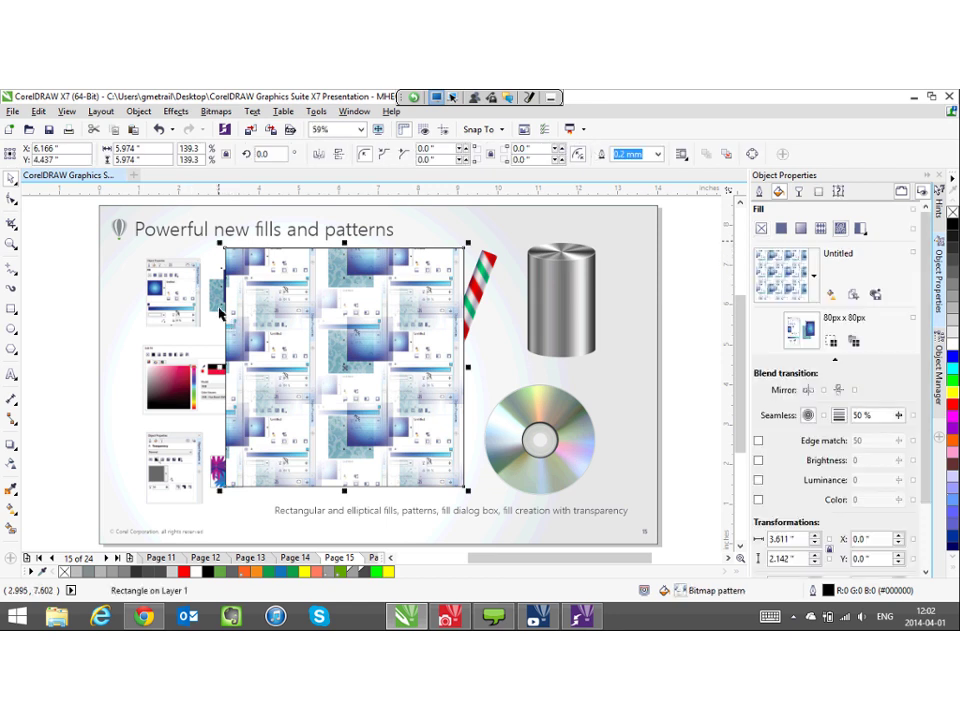
{"action": "left_click_drag", "start_coordinate": [222, 244], "coordinate": [345, 365]}
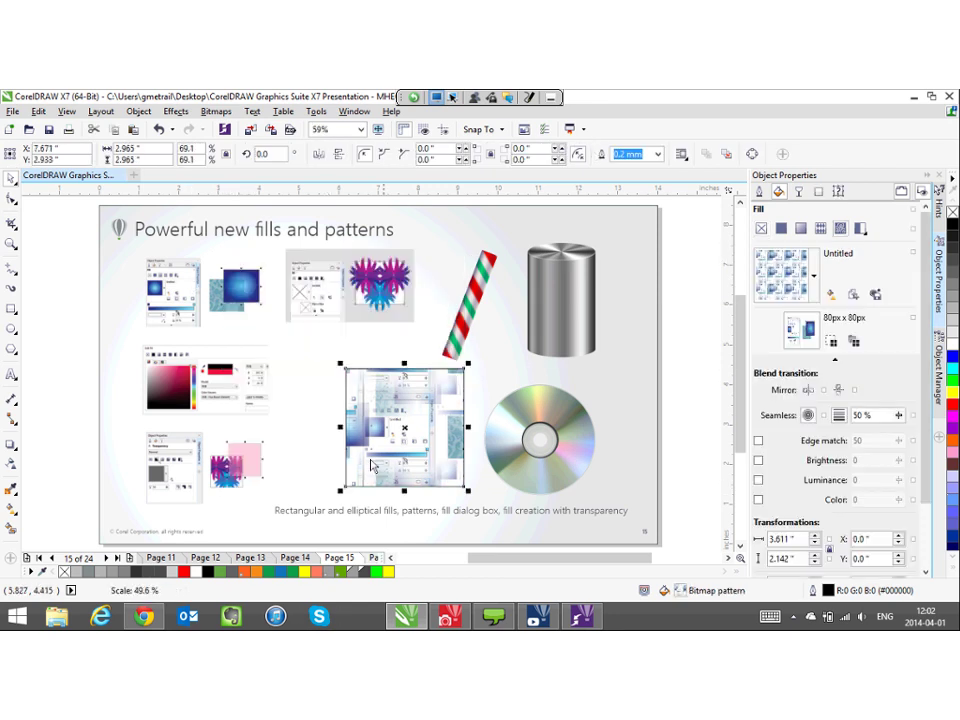
- Go to page 16 and move the whole sample layout to the right half of the page
{"action": "key", "text": "Page_Down"}
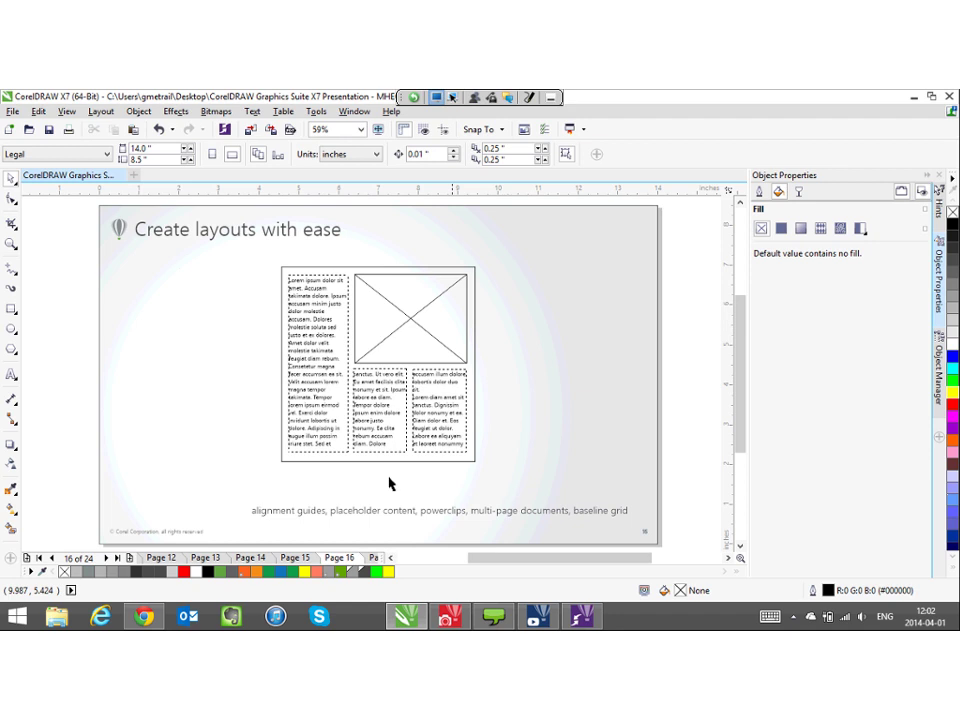
{"action": "left_click_drag", "start_coordinate": [260, 252], "coordinate": [443, 536]}
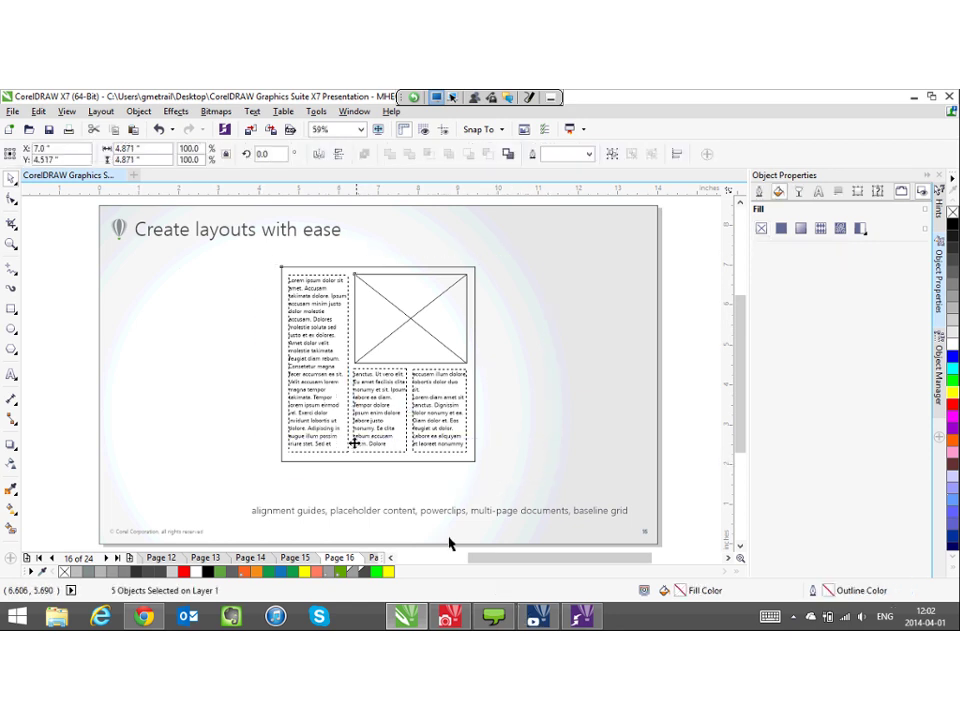
{"action": "left_click_drag", "start_coordinate": [407, 267], "coordinate": [590, 267]}
{"action": "left_click_drag", "start_coordinate": [420, 510], "coordinate": [420, 510]}
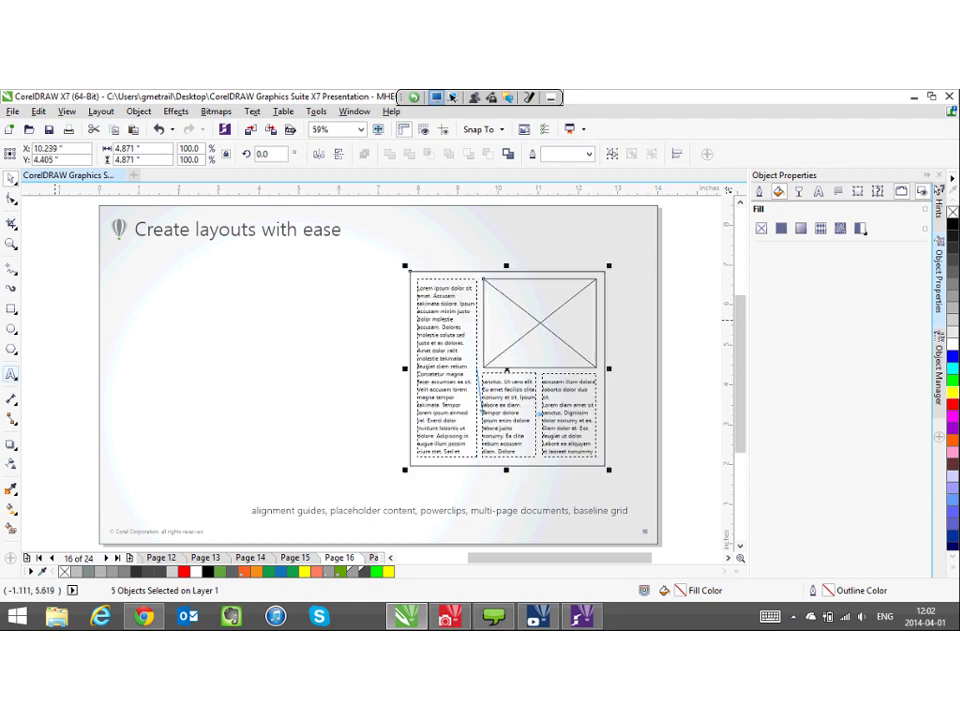
- Create a paragraph text frame about 6.35 by 5.86 inches beside the layout and fill it with placeholder text
{"action": "key", "text": "F8"}
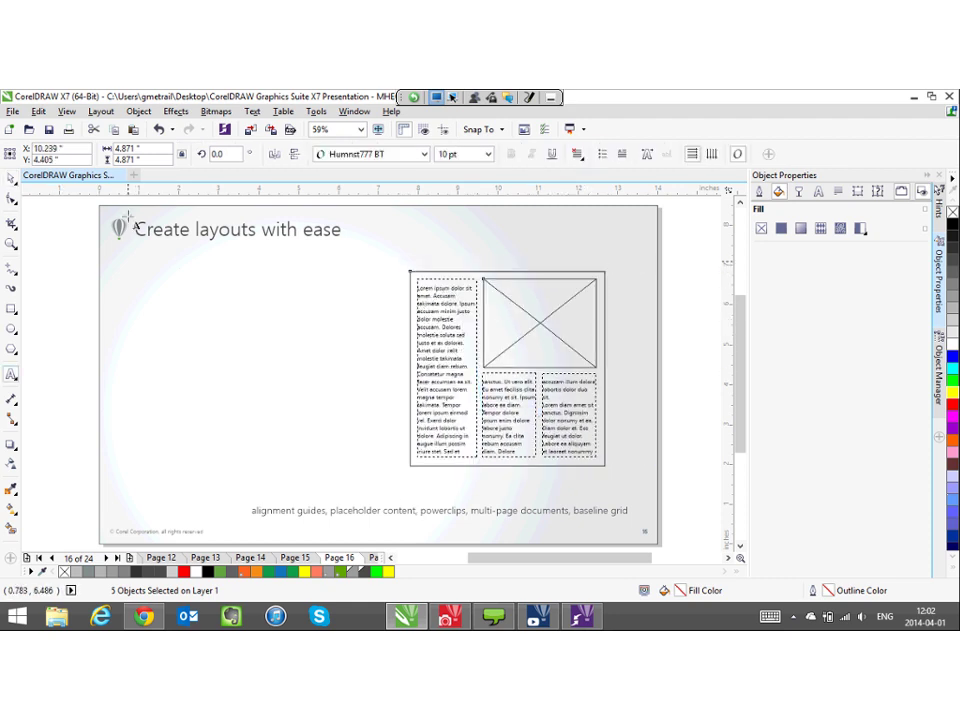
{"action": "left_click_drag", "start_coordinate": [127, 256], "coordinate": [381, 471]}
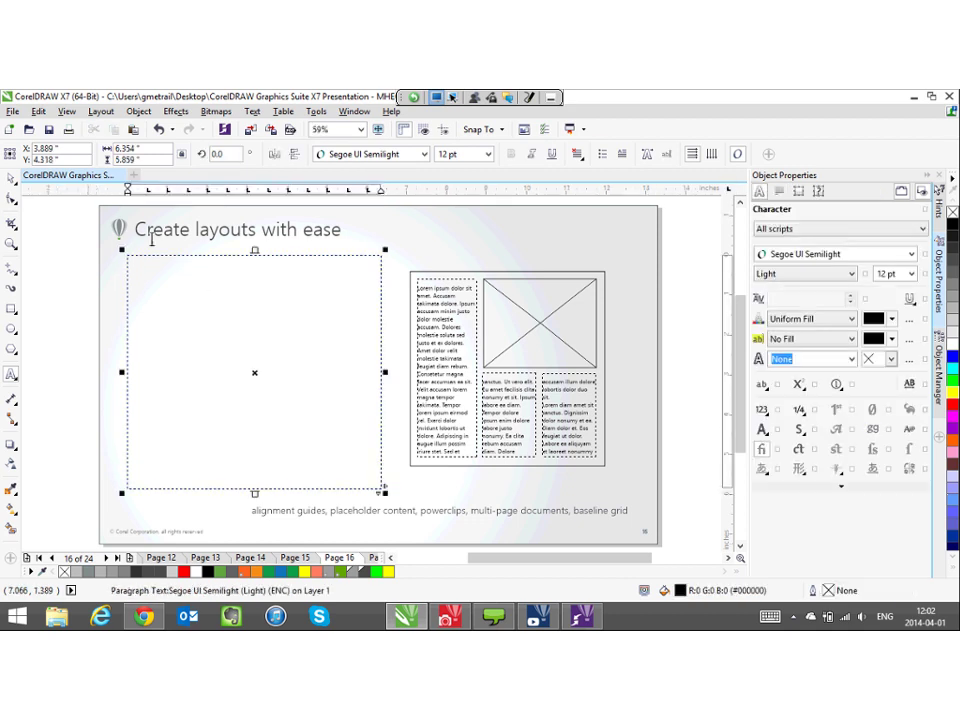
{"action": "right_click", "coordinate": [167, 287]}
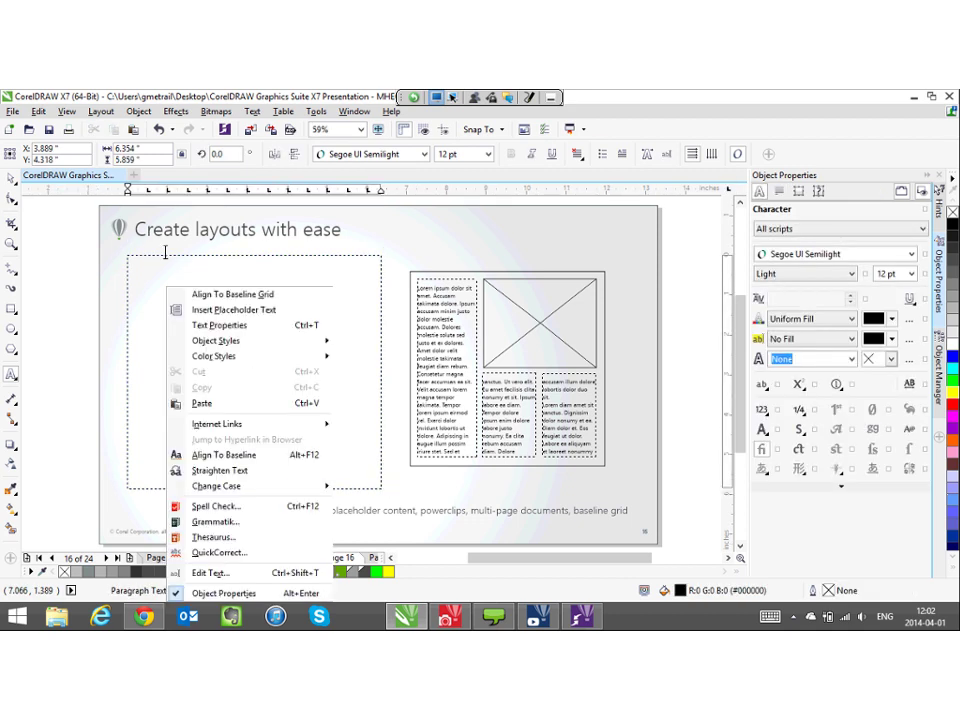
{"action": "left_click", "coordinate": [229, 312]}
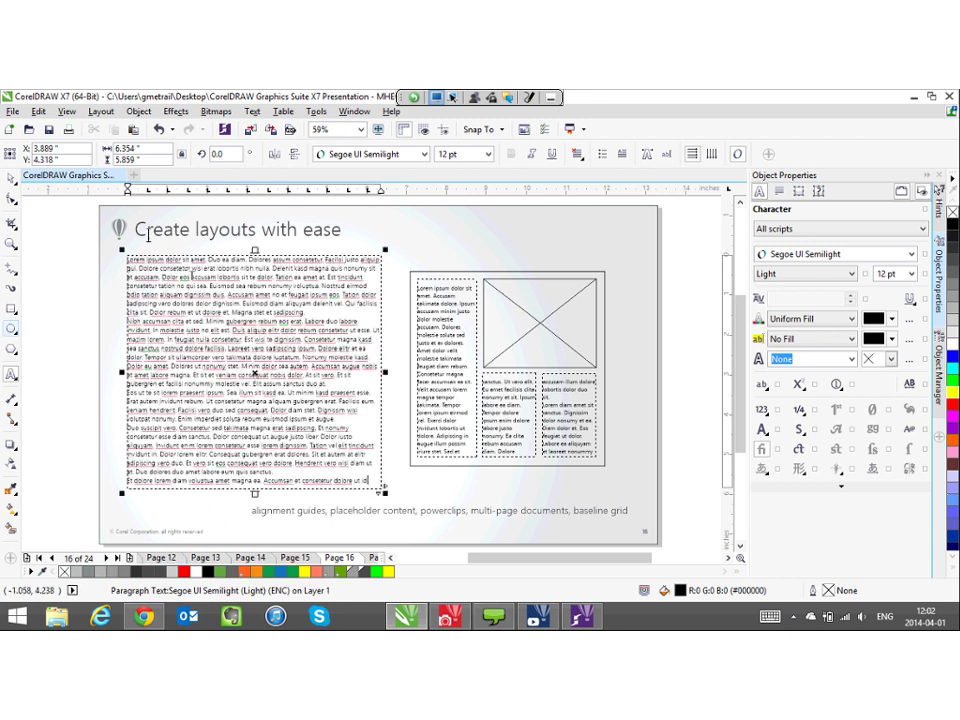
{"action": "left_click", "coordinate": [295, 349]}
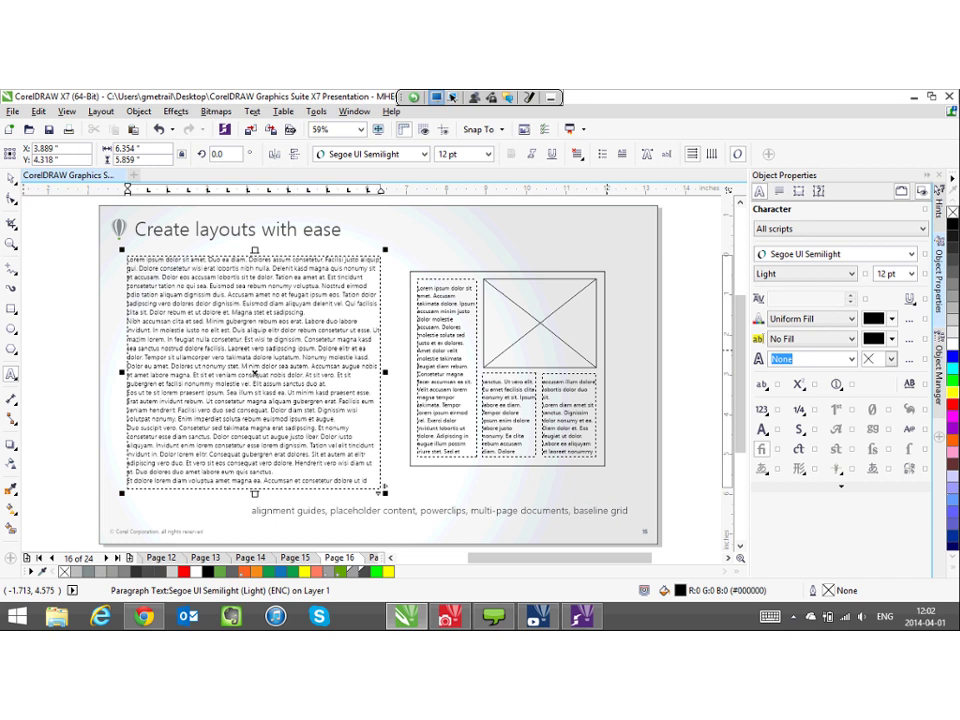
{"action": "left_click", "coordinate": [11, 178]}
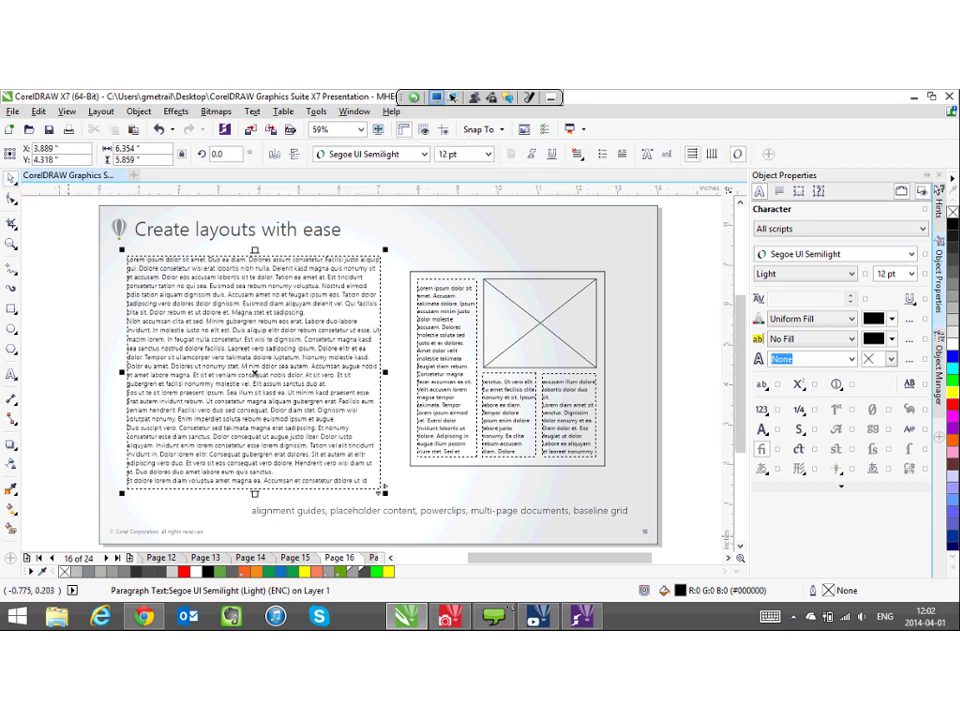
- Switch to Corel CONNECT and place the photo of the jumping graduate from the school results onto page 16
{"action": "left_click", "coordinate": [582, 616]}
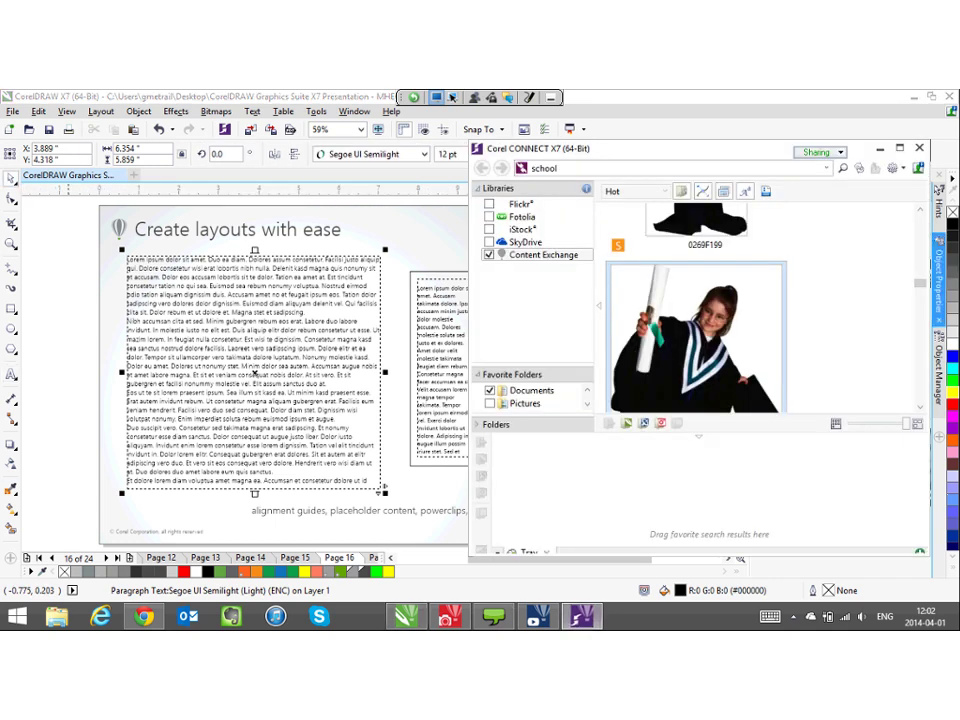
{"action": "scroll", "coordinate": [700, 310], "scroll_direction": "down", "scroll_amount": 3}
{"action": "scroll", "coordinate": [695, 305], "scroll_direction": "down", "scroll_amount": 4}
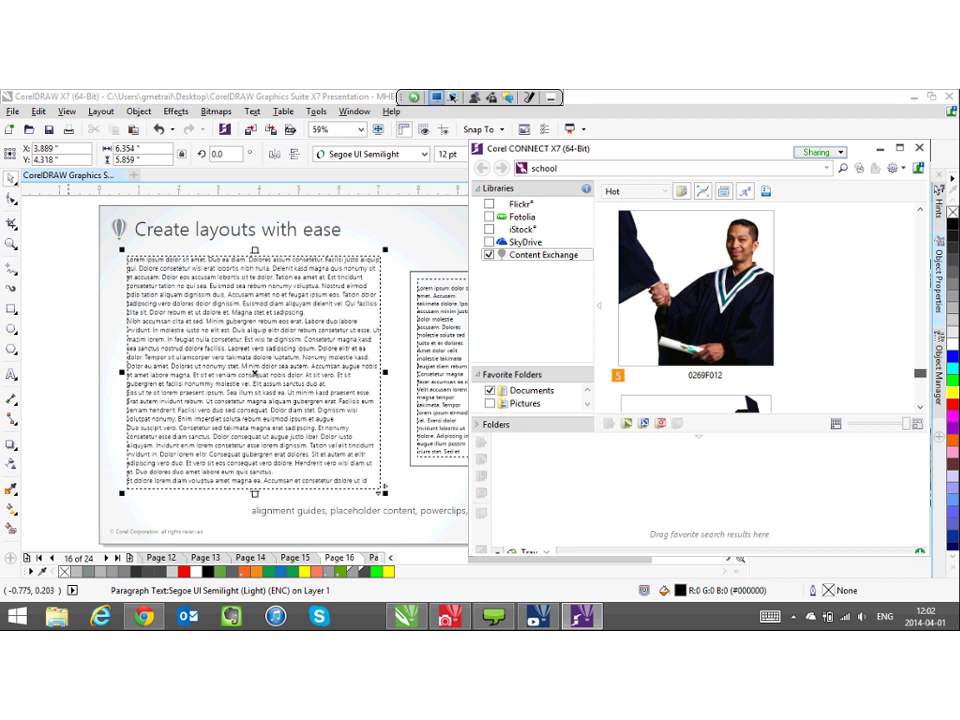
{"action": "left_click_drag", "start_coordinate": [690, 300], "coordinate": [386, 481]}
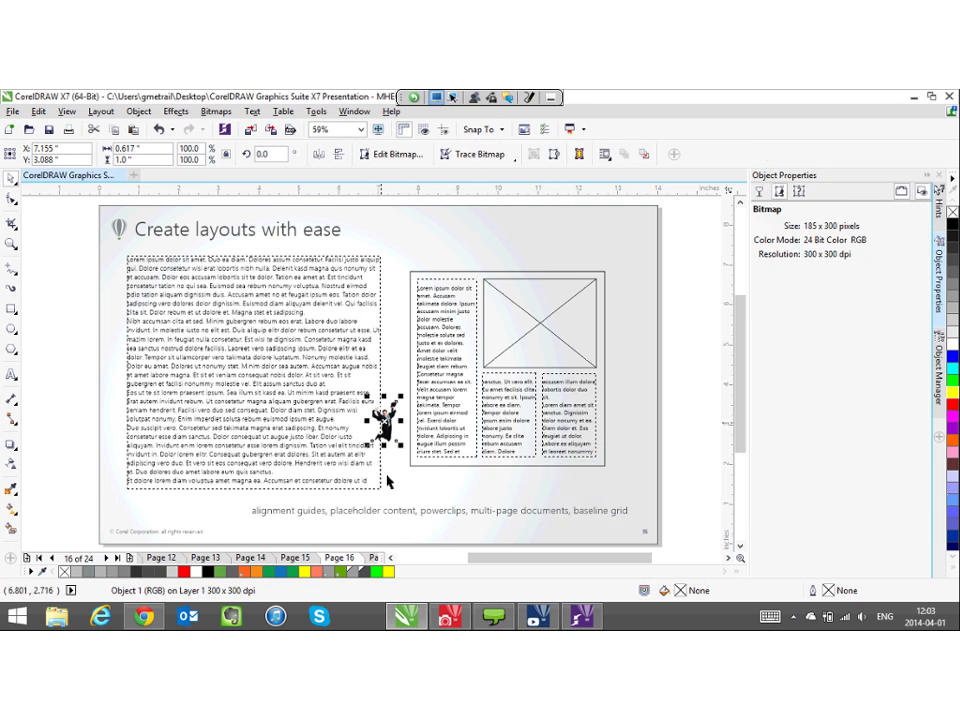
- Put the graduate photo into the layout's empty picture frame and enlarge it to 400% so the upper body fills the frame
{"action": "left_click_drag", "start_coordinate": [383, 471], "coordinate": [540, 368]}
{"action": "left_click_drag", "start_coordinate": [540, 322], "coordinate": [540, 322]}
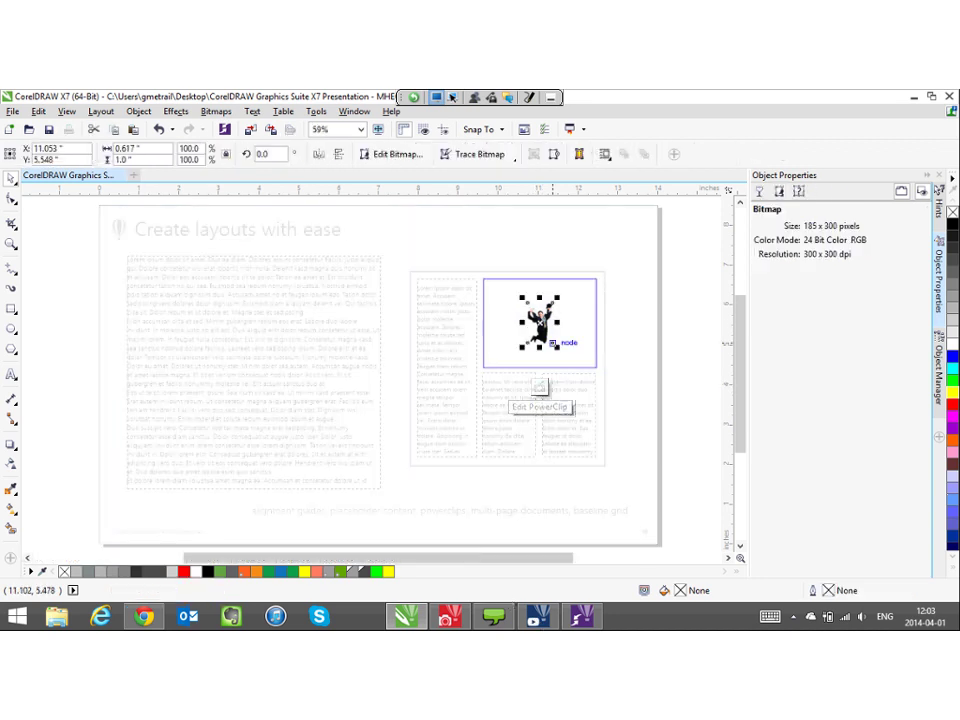
{"action": "left_click_drag", "start_coordinate": [556, 348], "coordinate": [578, 367]}
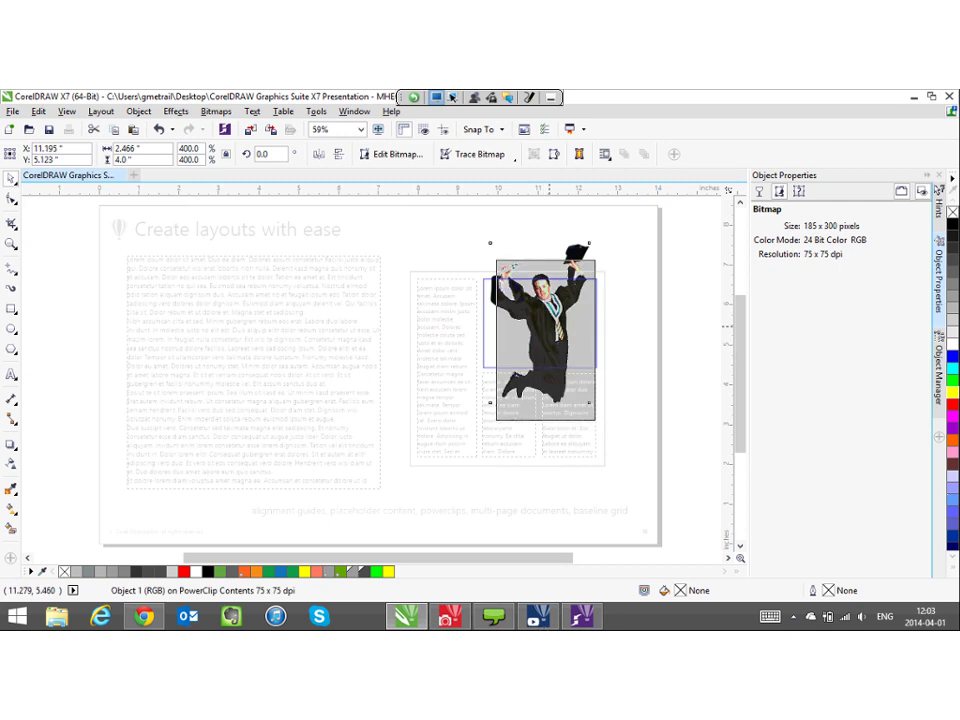
{"action": "left_click", "coordinate": [539, 388]}
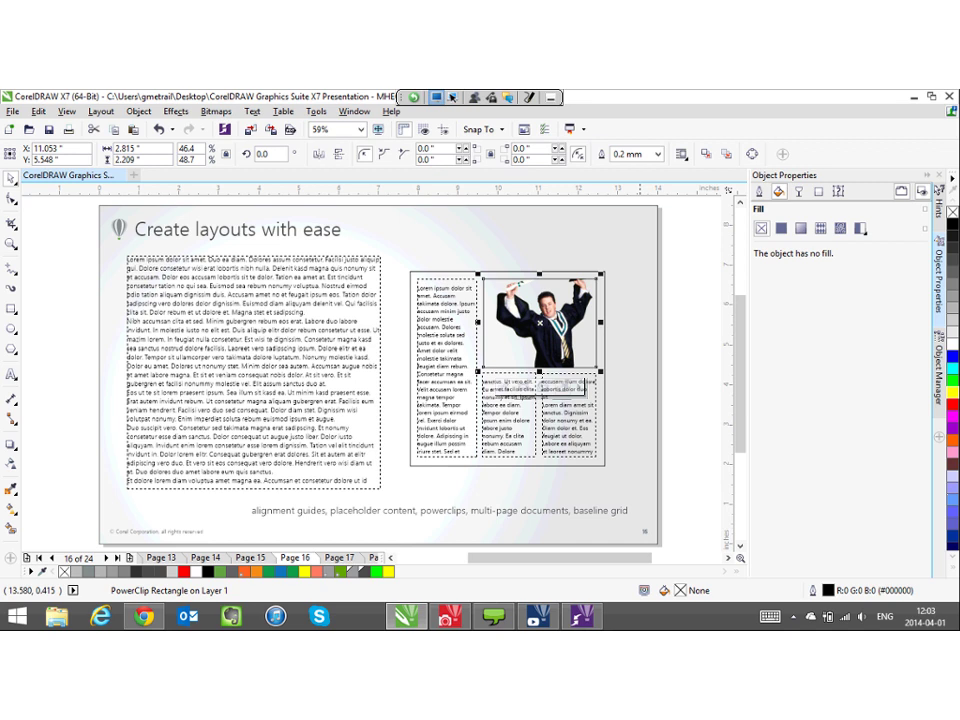
{"action": "left_click", "coordinate": [488, 246]}
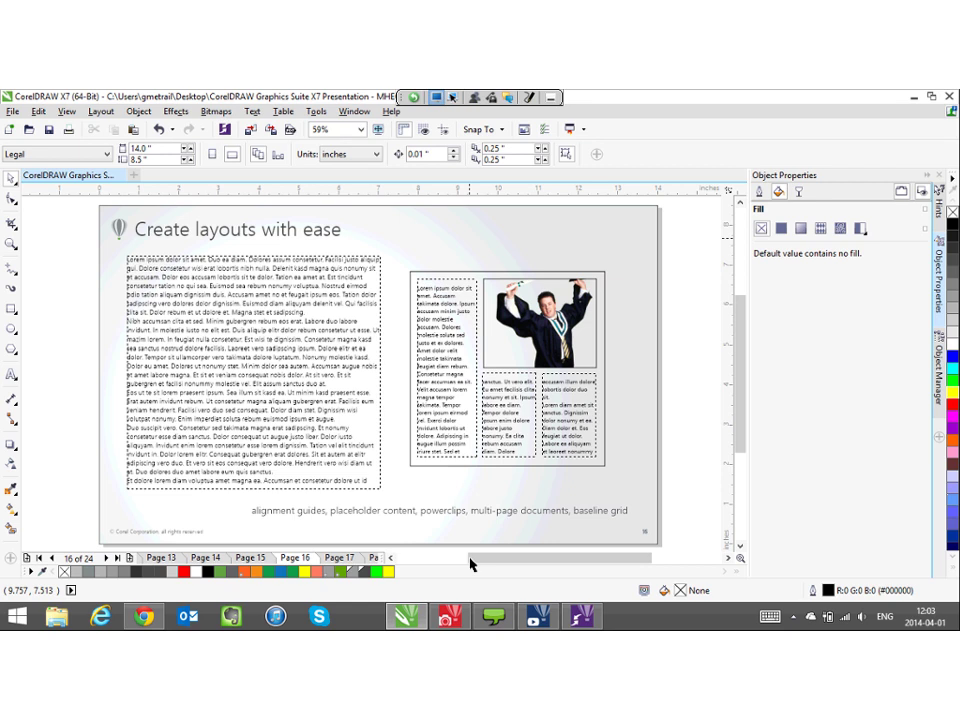
- Go to page 17 and add the Align and Distribute docker to the workspace
{"action": "key", "text": "Page_Down"}
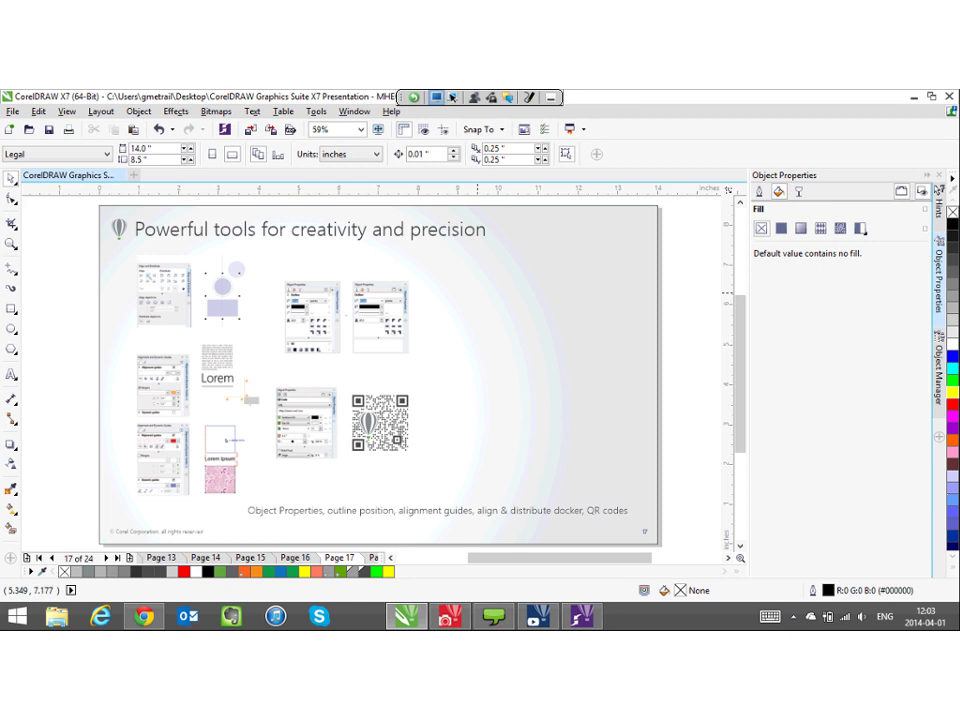
{"action": "right_click", "coordinate": [938, 190]}
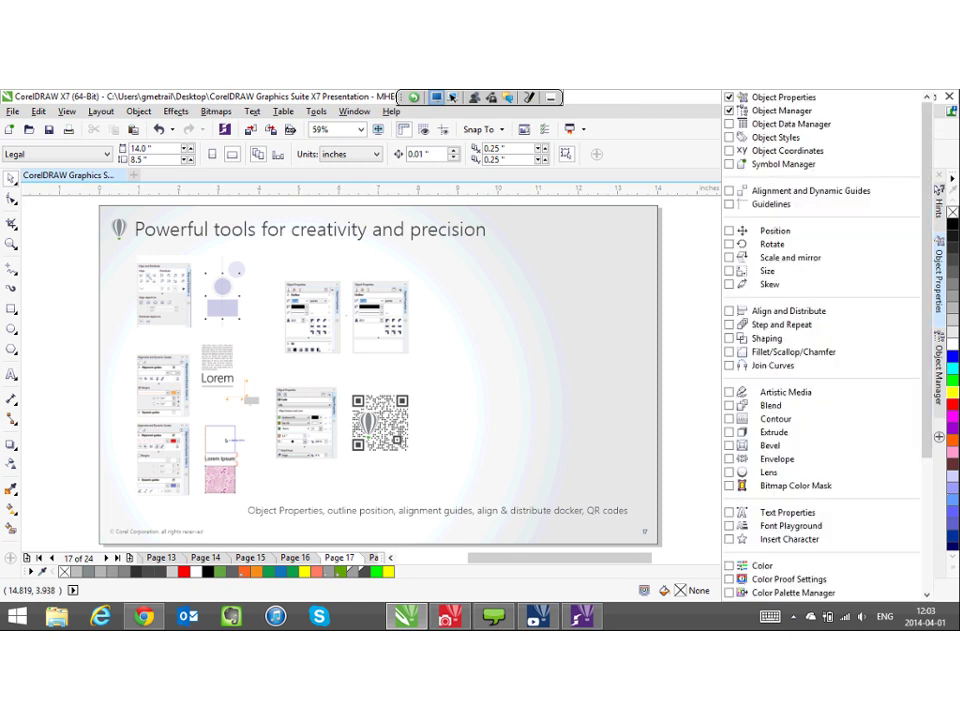
{"action": "left_click", "coordinate": [789, 311]}
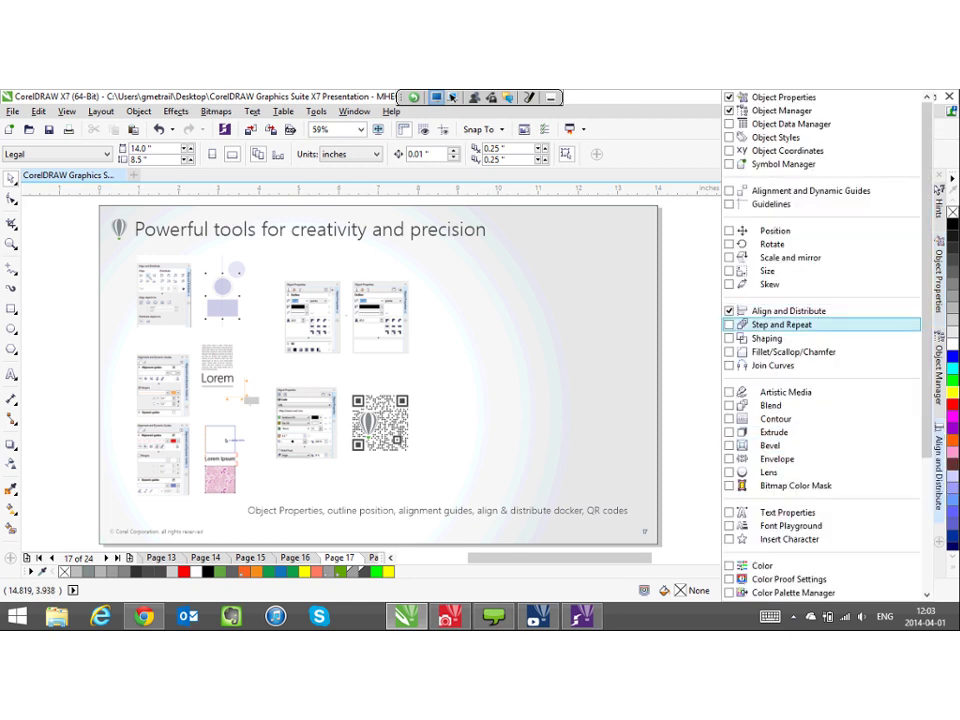
{"action": "left_click", "coordinate": [705, 418]}
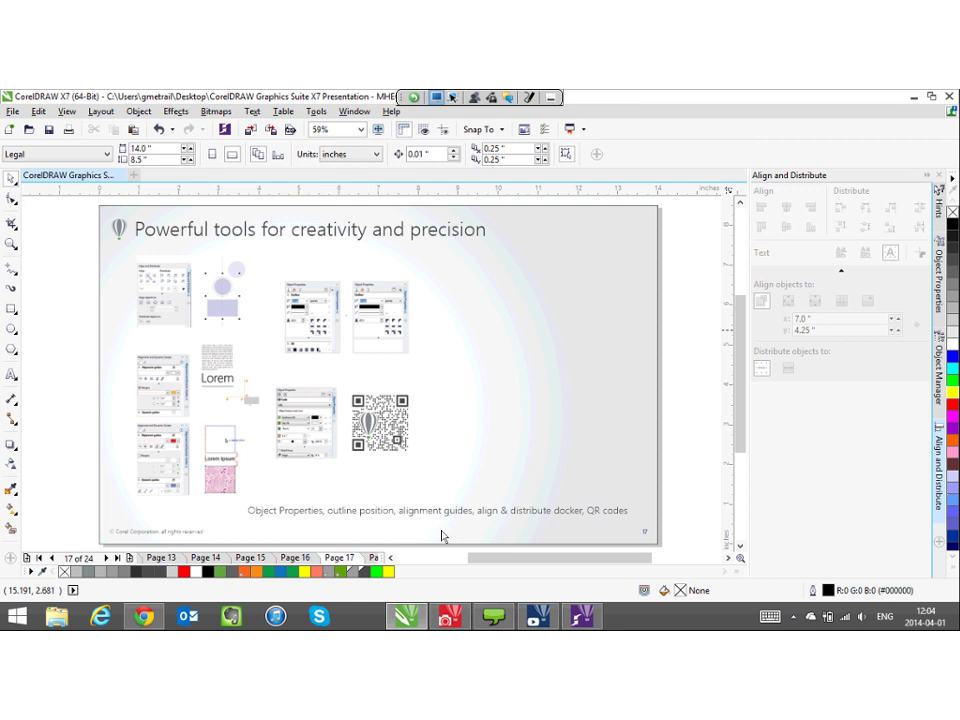
- Draw three rectangles down the right side of the page, about 3.17, 1.77 and 2.69 inches wide from top to bottom
{"action": "left_click", "coordinate": [11, 309]}
{"action": "left_click_drag", "start_coordinate": [480, 261], "coordinate": [605, 331]}
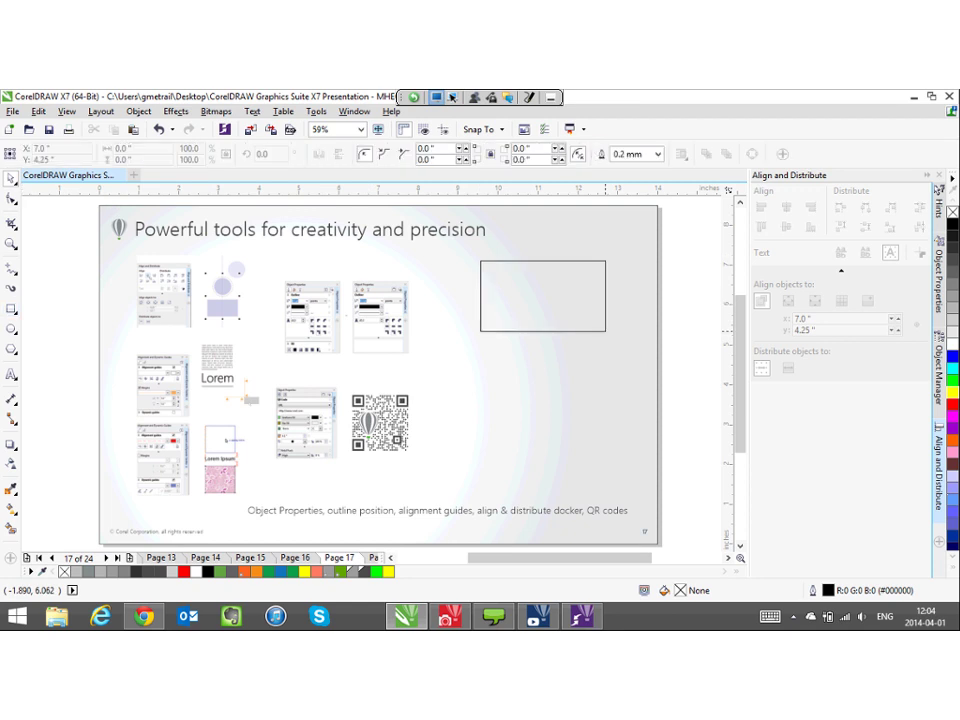
{"action": "left_click_drag", "start_coordinate": [548, 352], "coordinate": [624, 411]}
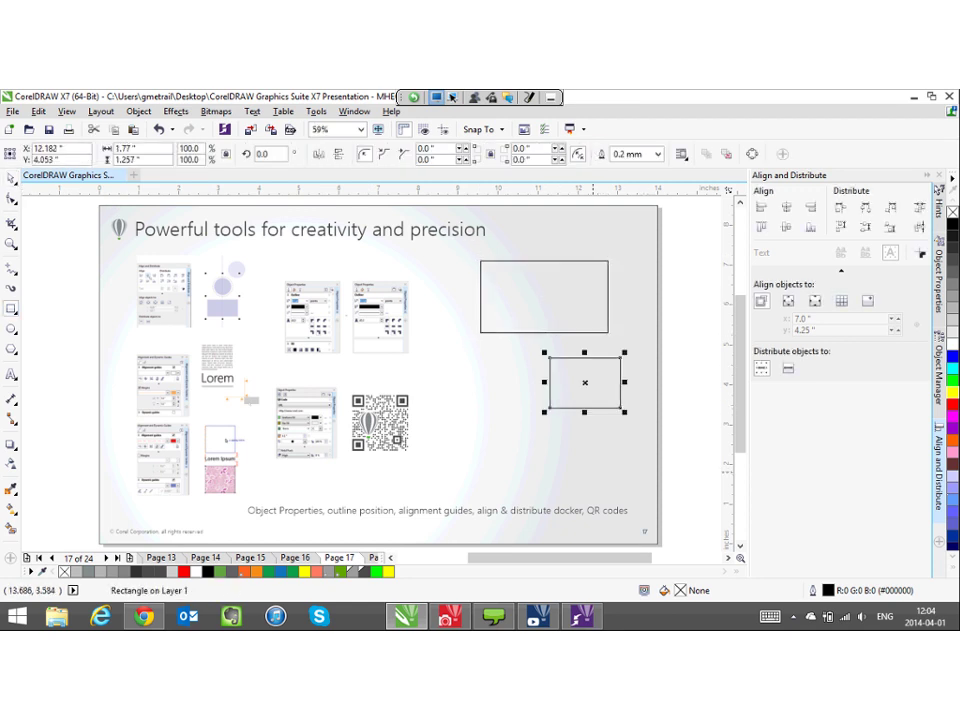
{"action": "left_click_drag", "start_coordinate": [484, 428], "coordinate": [593, 472]}
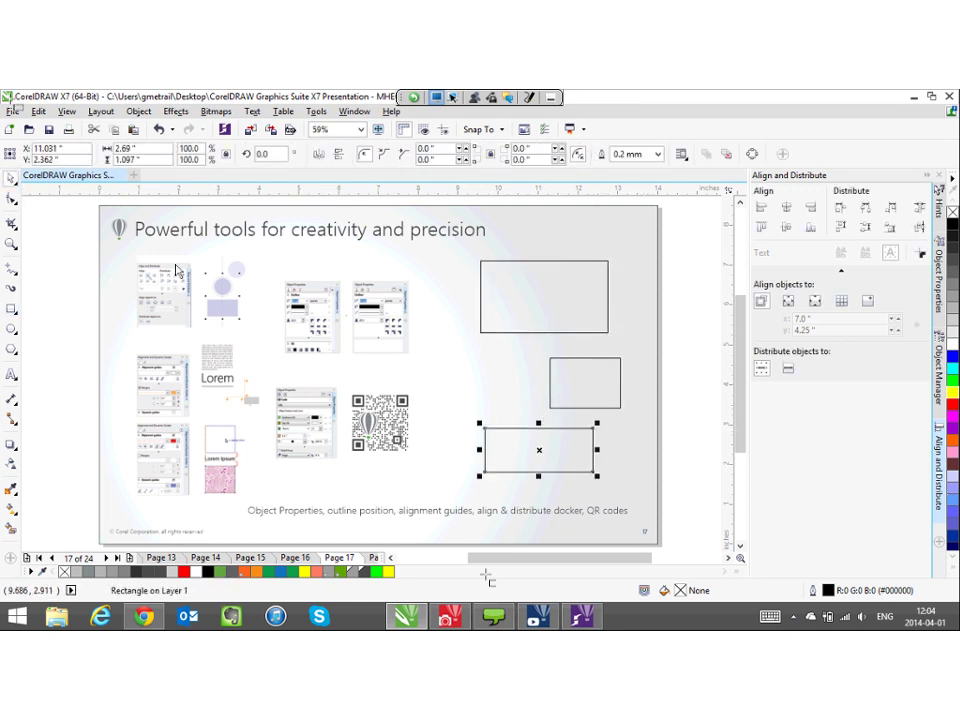
- Align the three rectangles' centers horizontally and distribute the vertical spacing between them evenly
{"action": "key", "text": "space"}
{"action": "left_click_drag", "start_coordinate": [697, 236], "coordinate": [454, 542]}
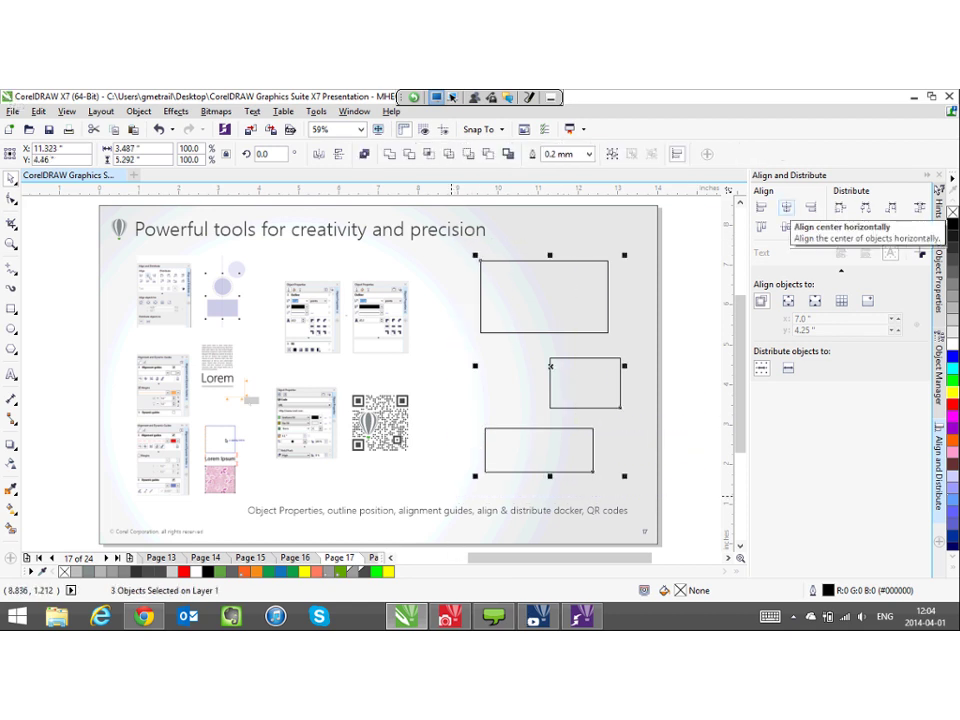
{"action": "left_click", "coordinate": [786, 208]}
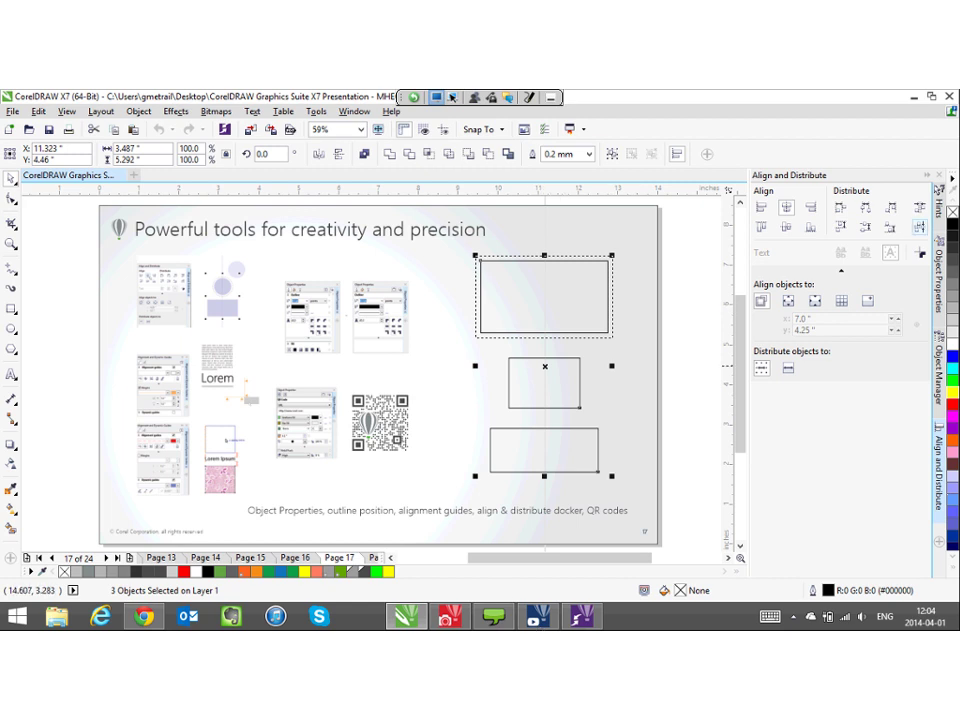
{"action": "left_click", "coordinate": [919, 227]}
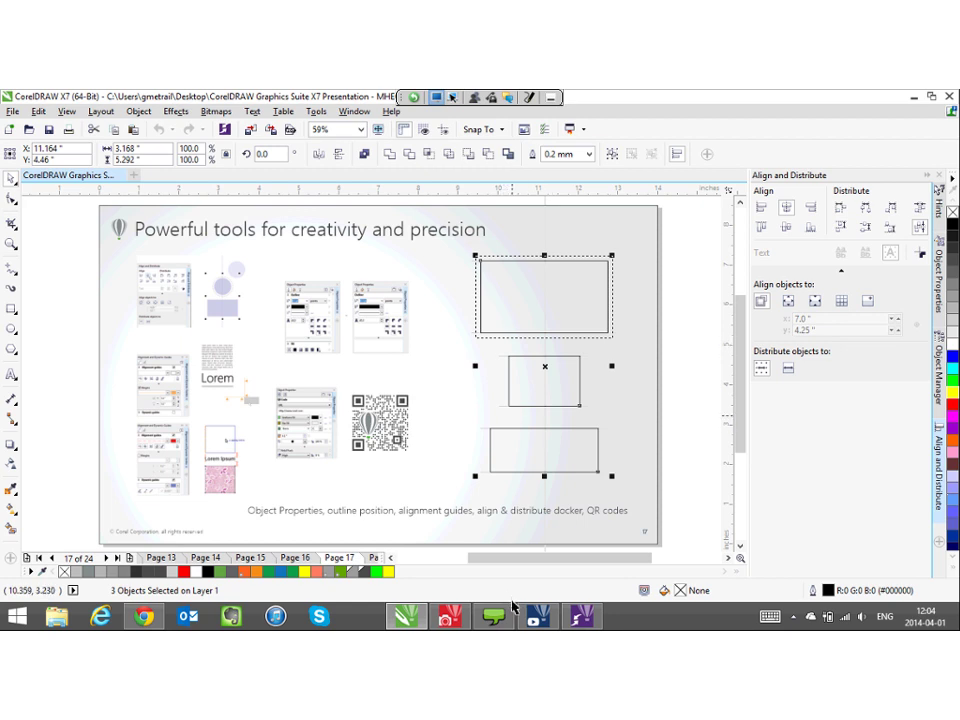
{"action": "key", "text": "Escape"}
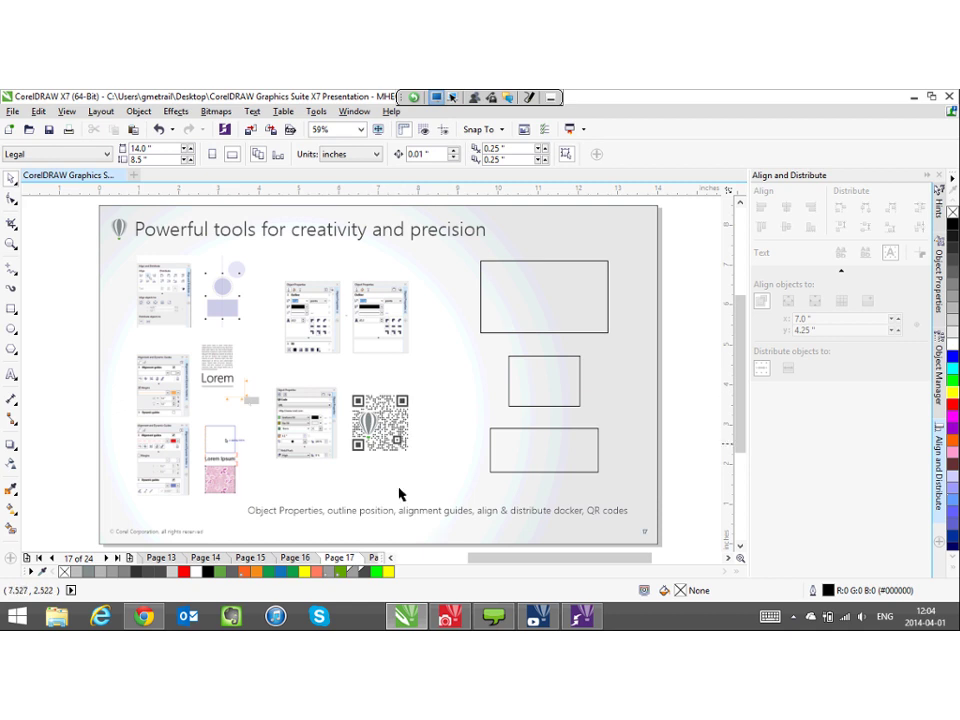
- Insert a QR code about 3.83 inches wide and move it over the three rectangles
{"action": "key", "text": "Down"}
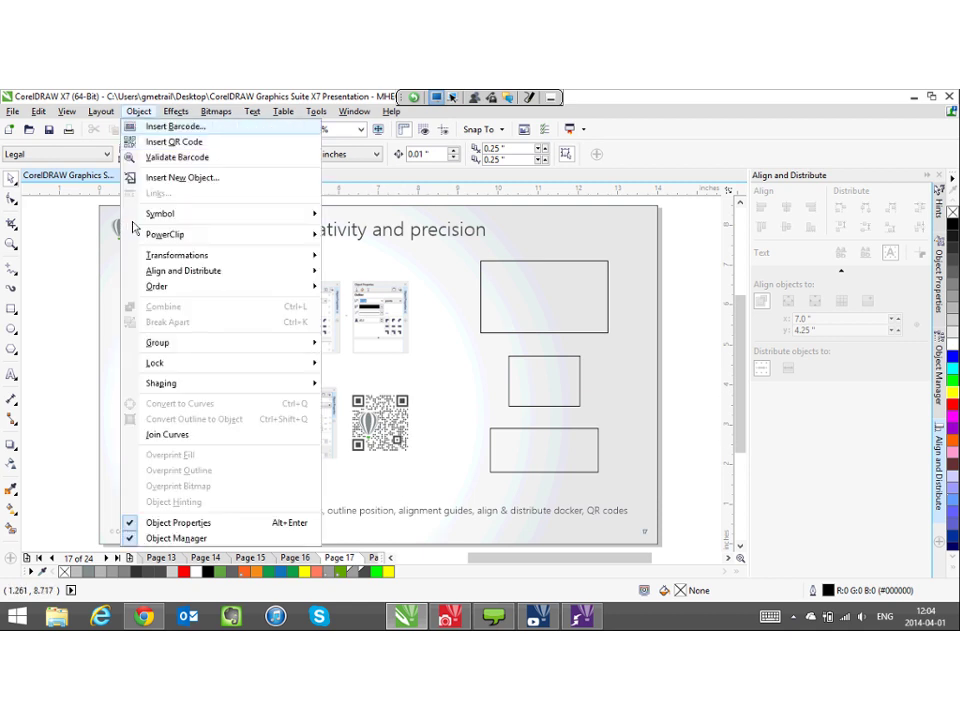
{"action": "key", "text": "Down"}
{"action": "key", "text": "Return"}
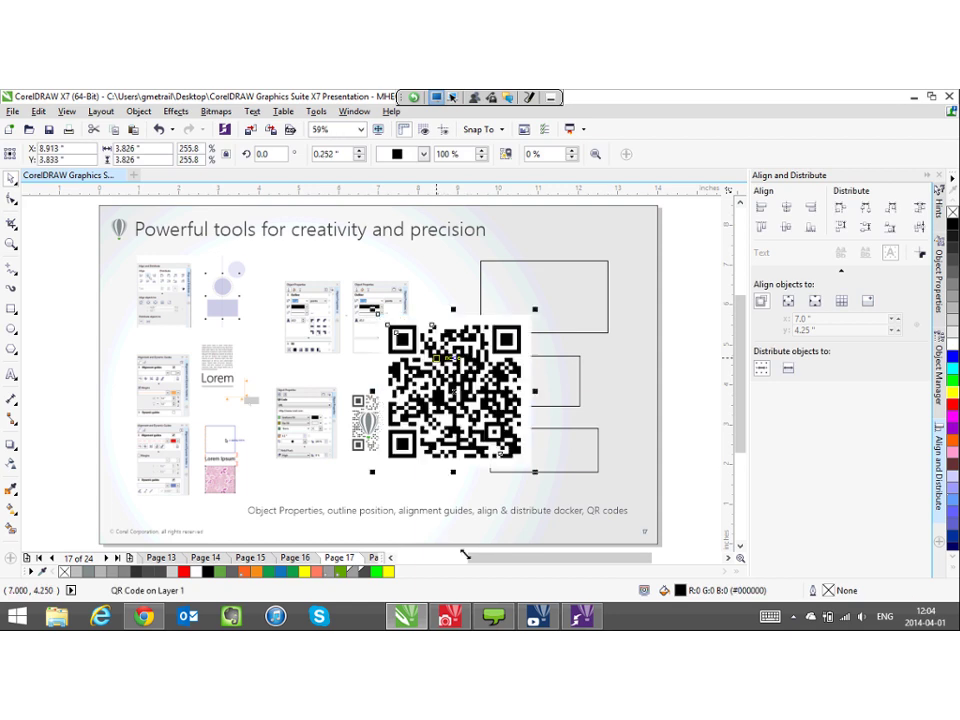
{"action": "left_click_drag", "start_coordinate": [437, 360], "coordinate": [522, 340]}
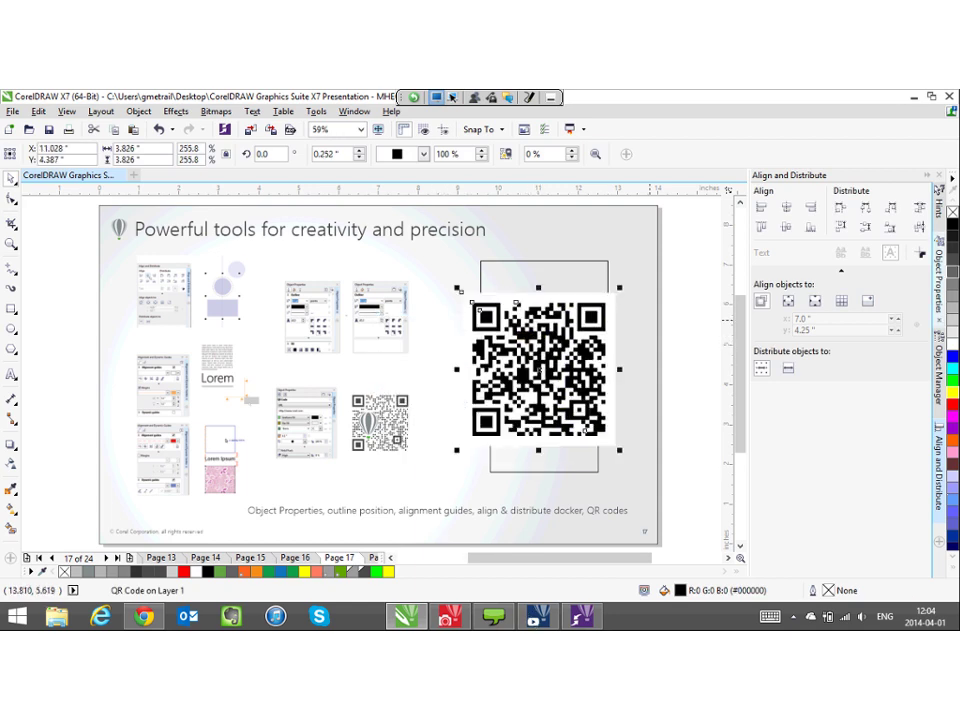
{"action": "left_click", "coordinate": [939, 282]}
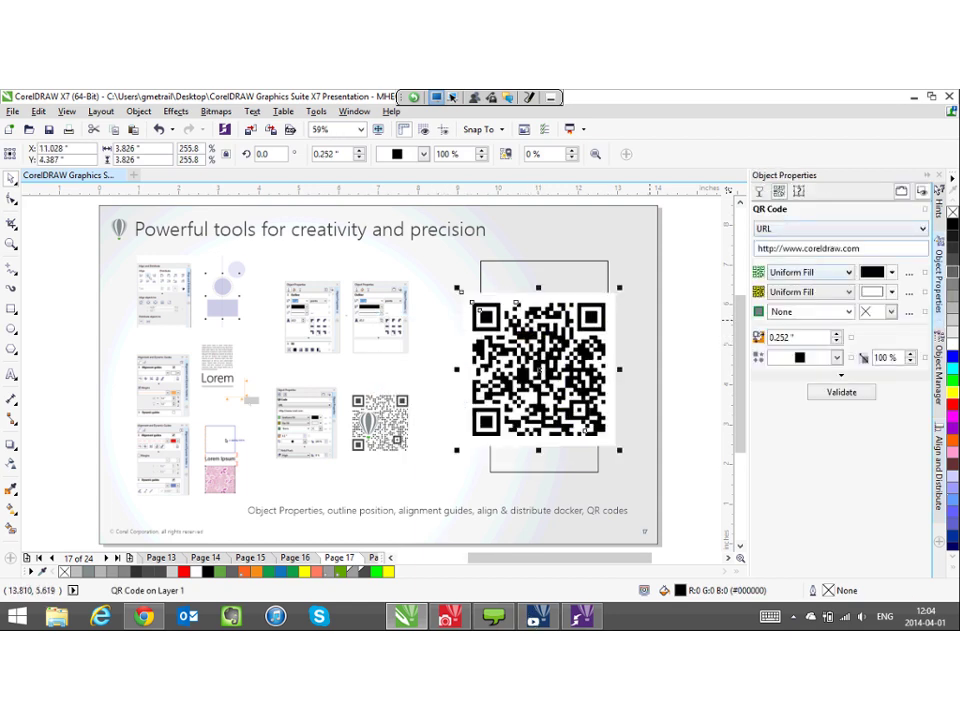
{"action": "left_click_drag", "start_coordinate": [861, 248], "coordinate": [804, 248]}
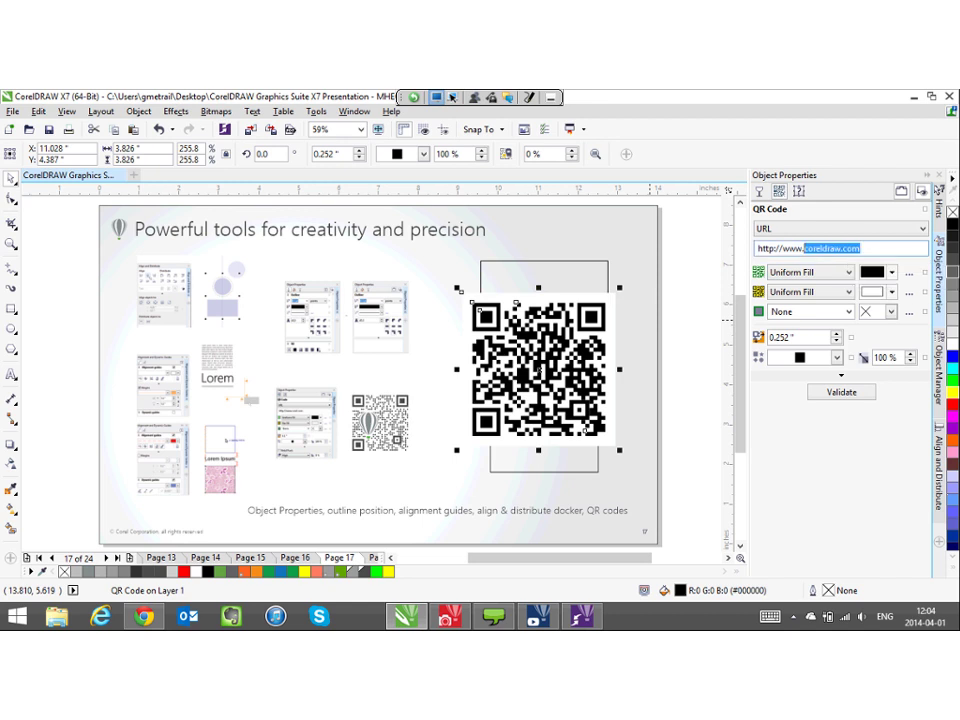
{"action": "type", "text": "corel.com/"}
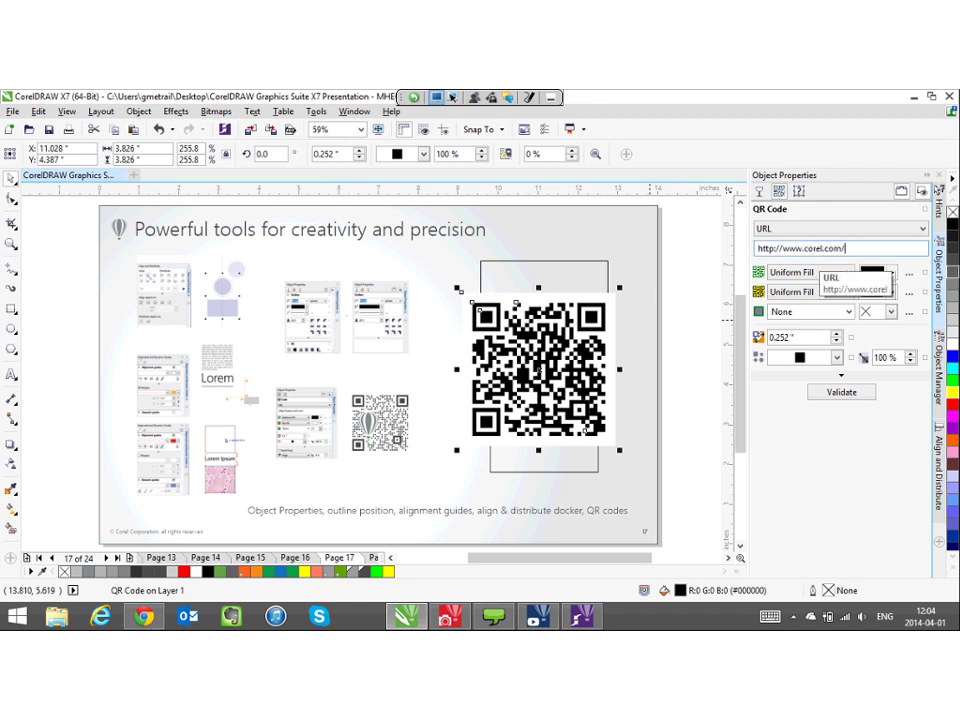
{"action": "type", "text": "mhec"}
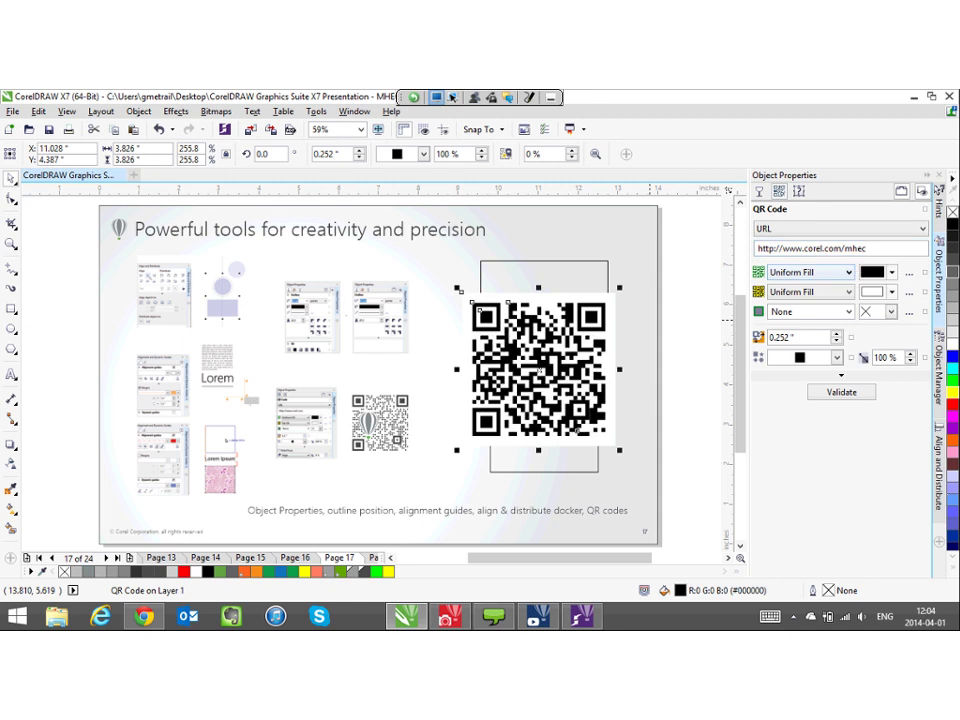
- Give the QR code's pixels a fountain fill using the multicolor conical rainbow preset from the Content Exchange
{"action": "left_click", "coordinate": [810, 272]}
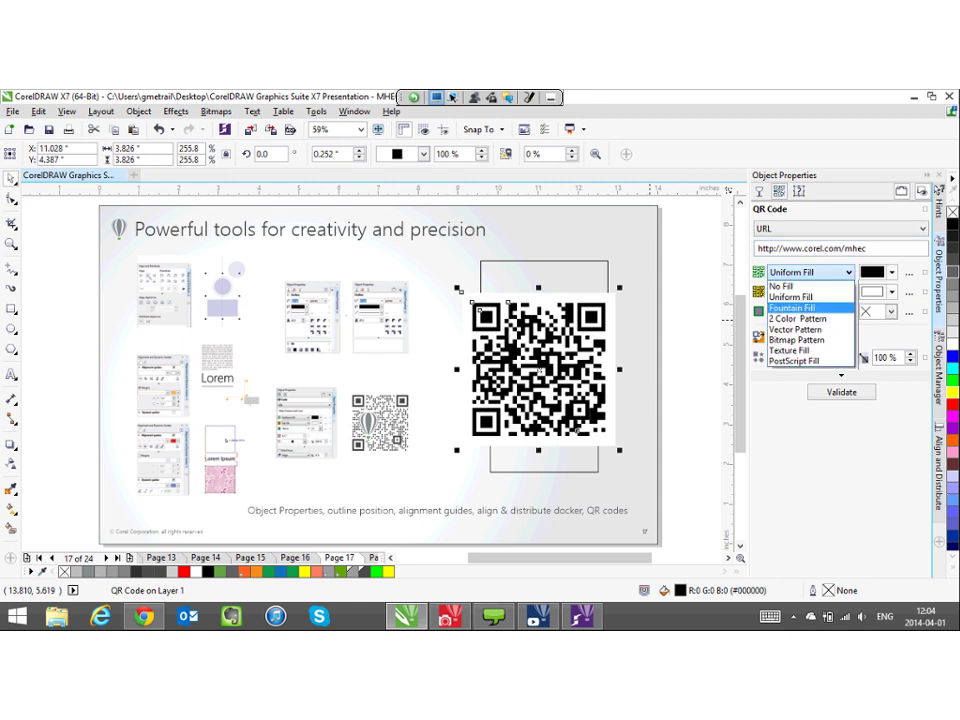
{"action": "left_click", "coordinate": [810, 307]}
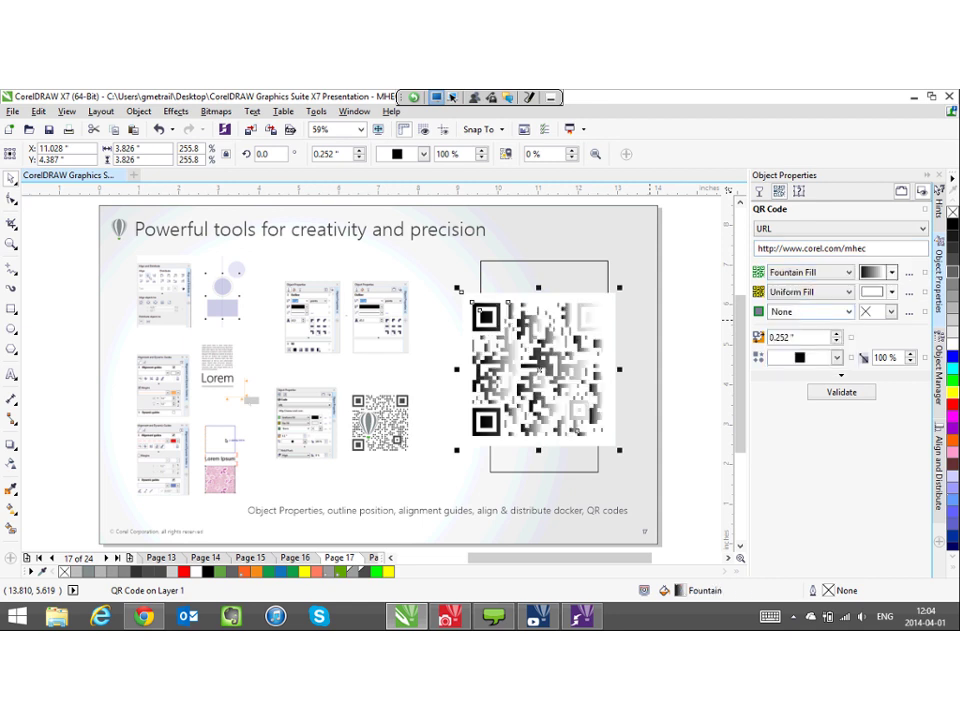
{"action": "left_click", "coordinate": [891, 272]}
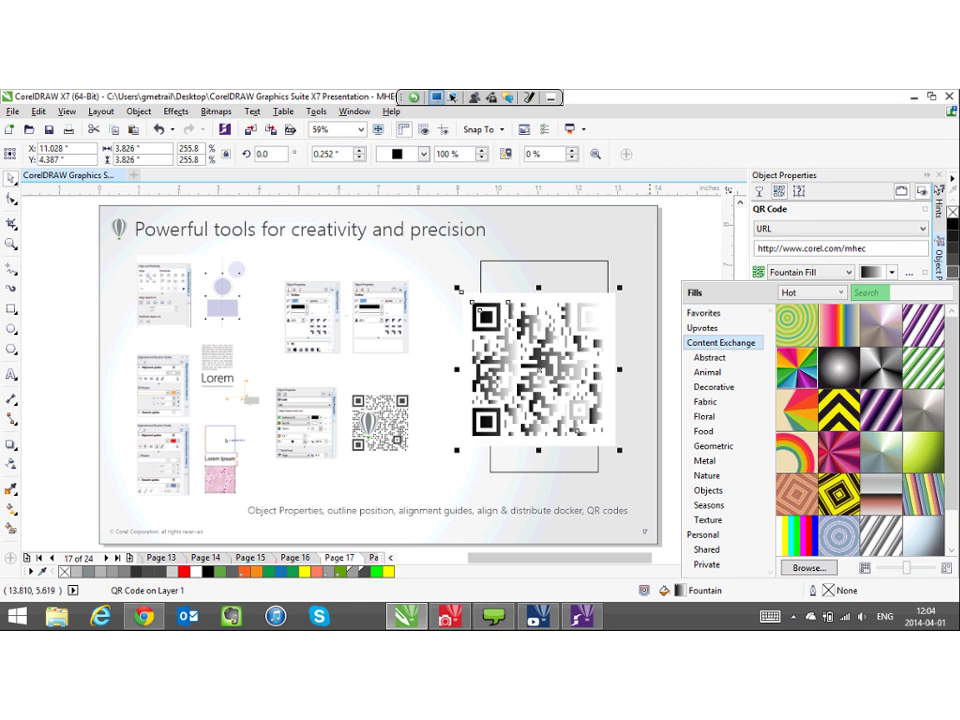
{"action": "double_click", "coordinate": [797, 368]}
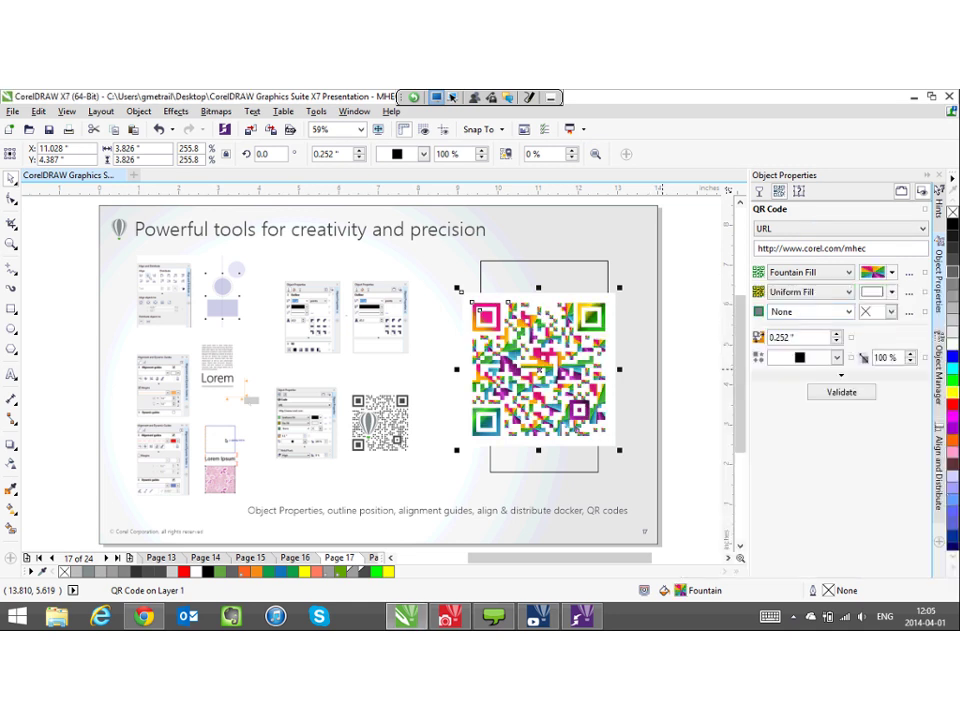
- Validate the rainbow QR code and delete it from the page
{"action": "left_click", "coordinate": [138, 111]}
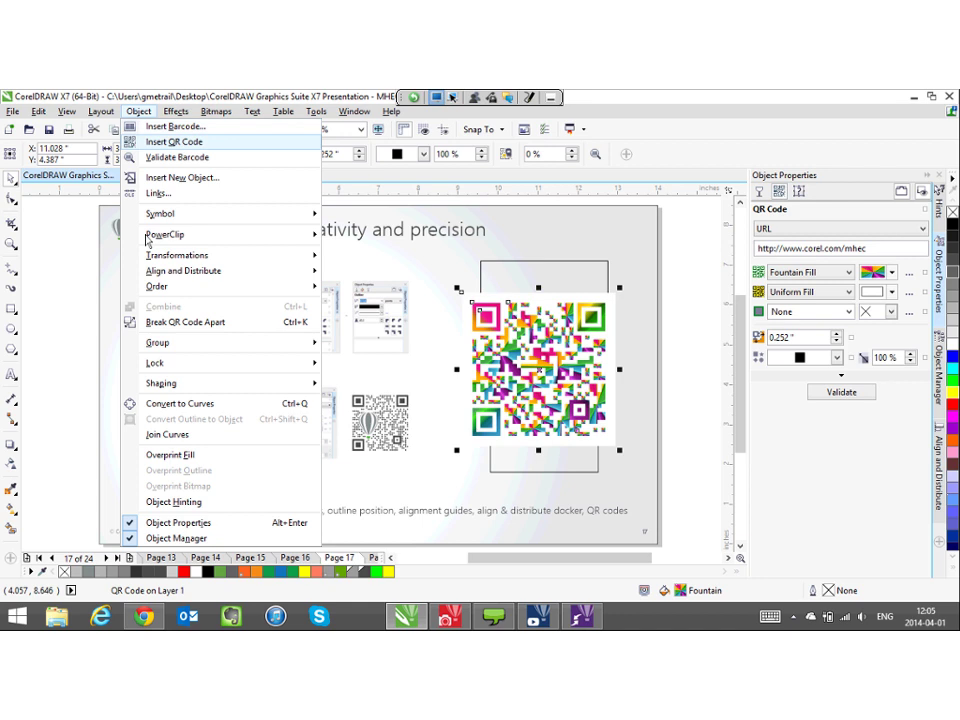
{"action": "left_click", "coordinate": [165, 157]}
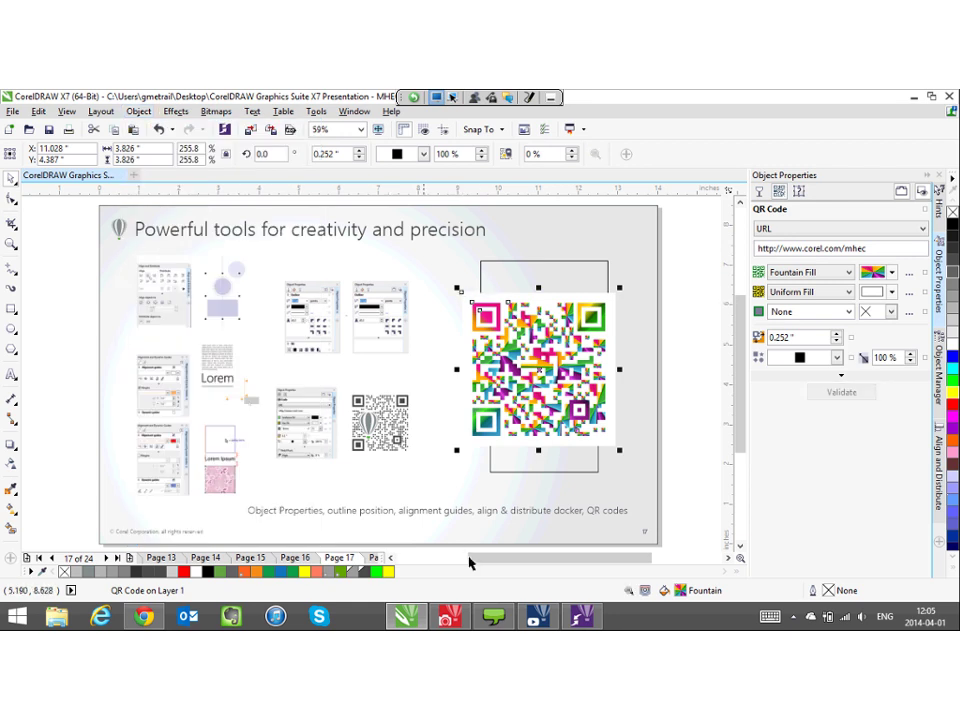
{"action": "left_click", "coordinate": [633, 459]}
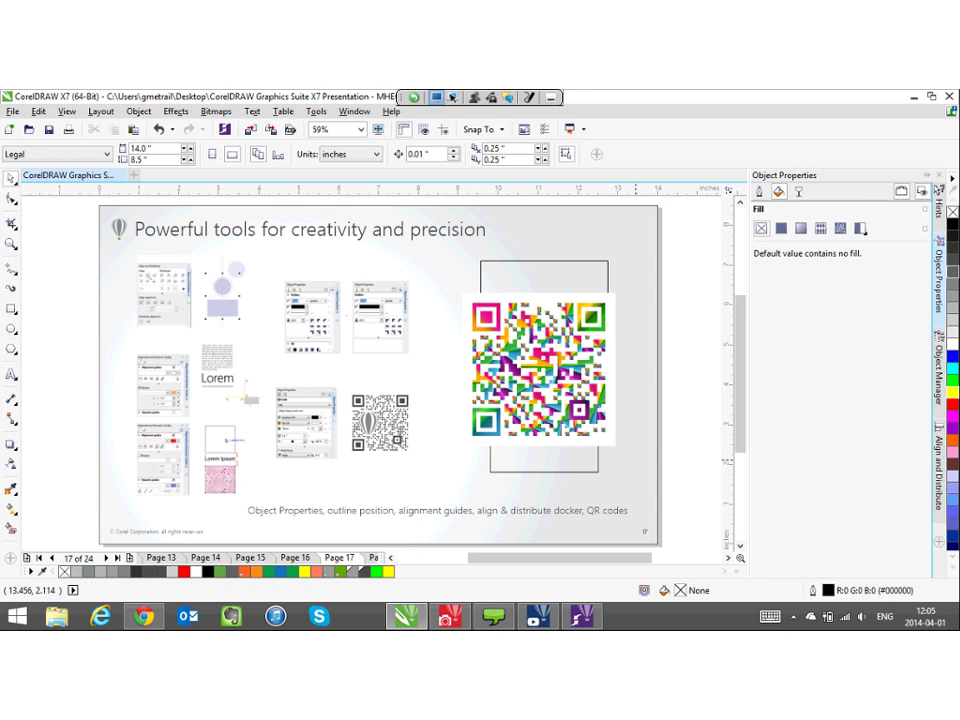
{"action": "left_click", "coordinate": [507, 356]}
{"action": "key", "text": "Delete"}
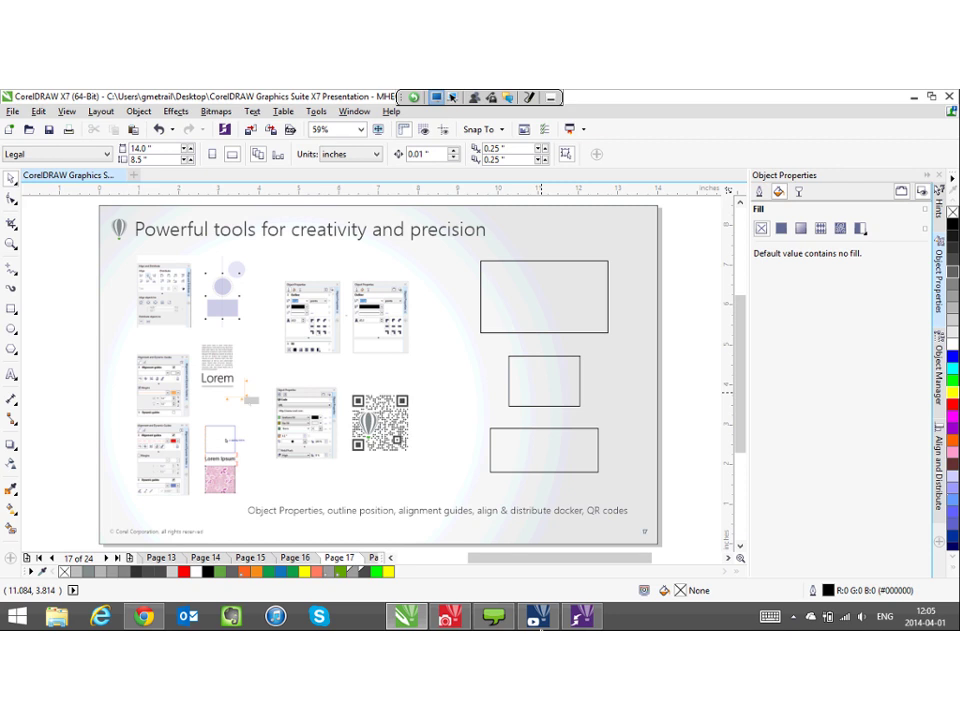
- Go to page 18 and add the Color Styles docker to the workspace
{"action": "key", "text": "Page_Down"}
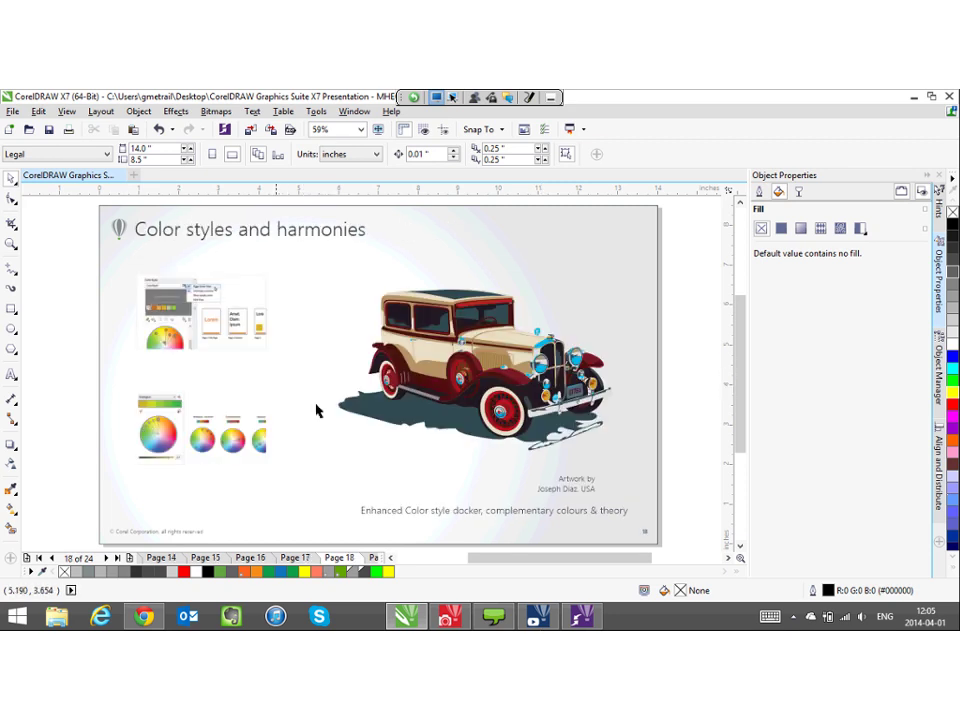
{"action": "left_click", "coordinate": [939, 541]}
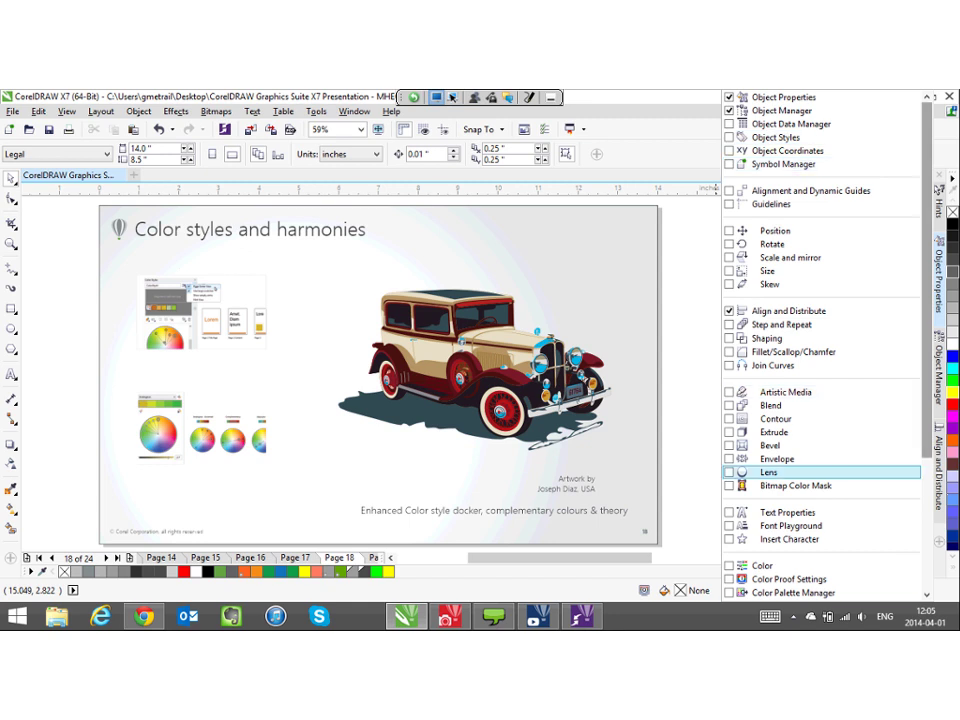
{"action": "scroll", "coordinate": [770, 470], "scroll_direction": "down", "scroll_amount": 1}
{"action": "scroll", "coordinate": [780, 470], "scroll_direction": "down", "scroll_amount": 2}
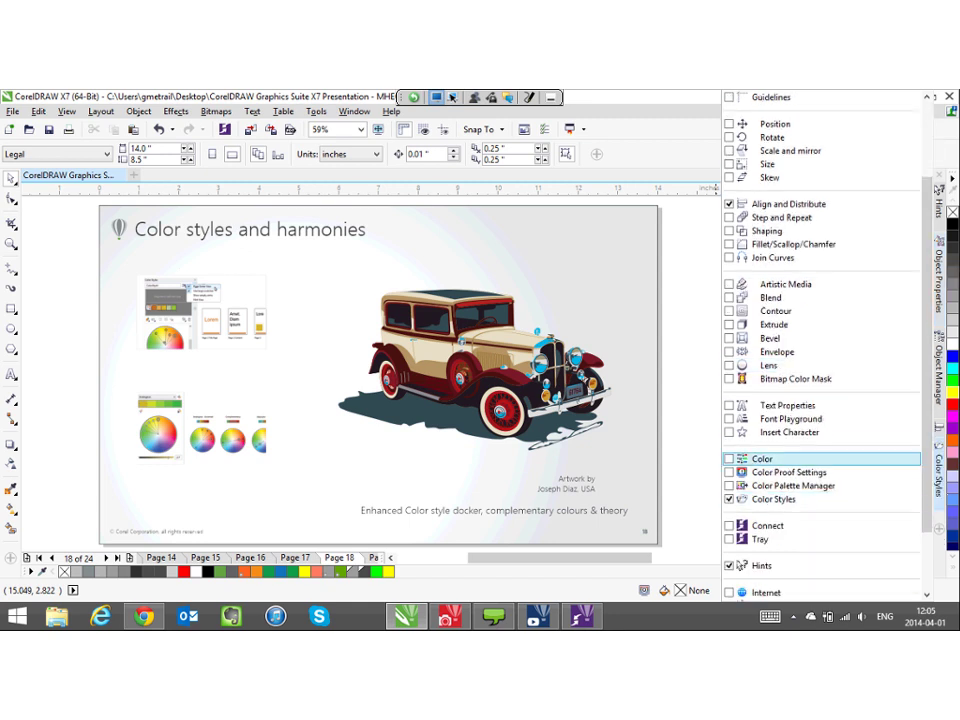
{"action": "left_click", "coordinate": [773, 498]}
- Create color styles from both the fills and outlines of the vintage car artwork, grouped into 3 harmonies
{"action": "left_click_drag", "start_coordinate": [304, 268], "coordinate": [640, 520]}
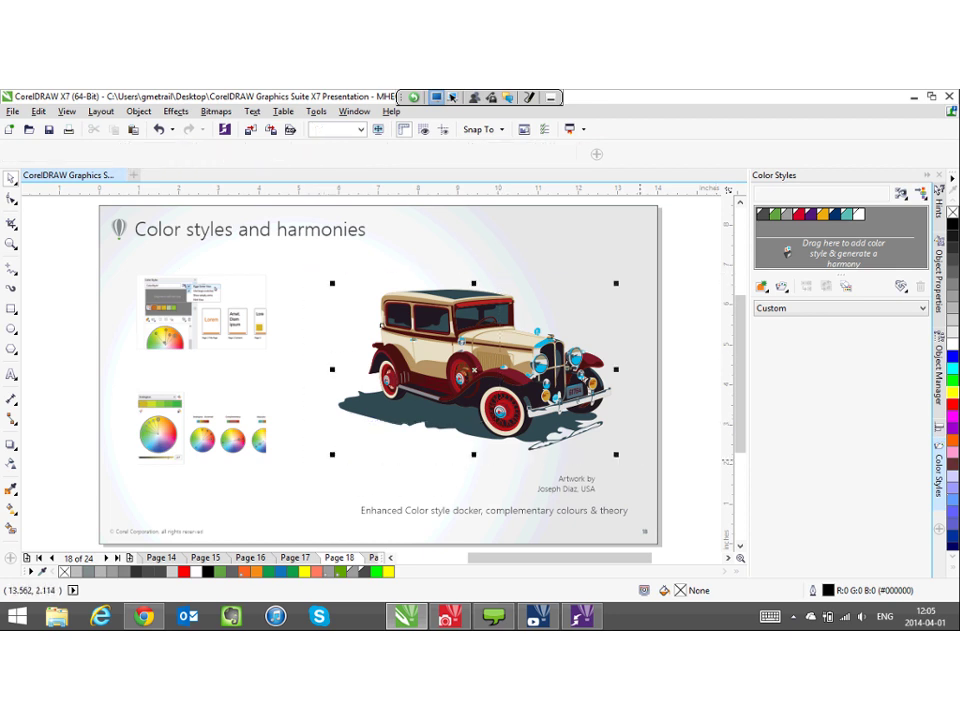
{"action": "left_click_drag", "start_coordinate": [444, 351], "coordinate": [836, 252]}
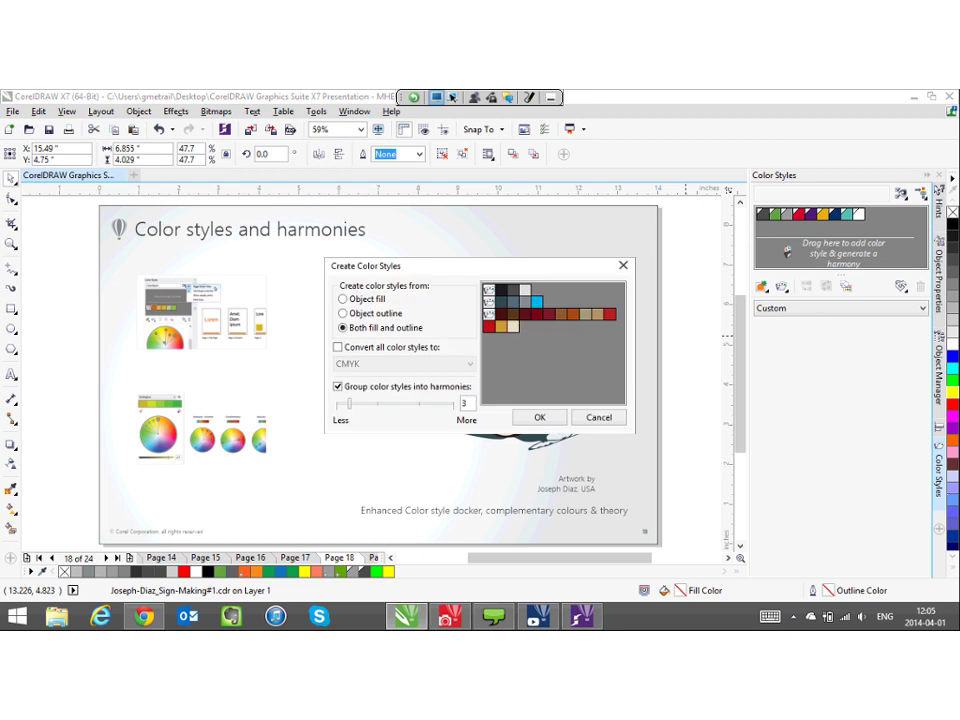
{"action": "key", "text": "Return"}
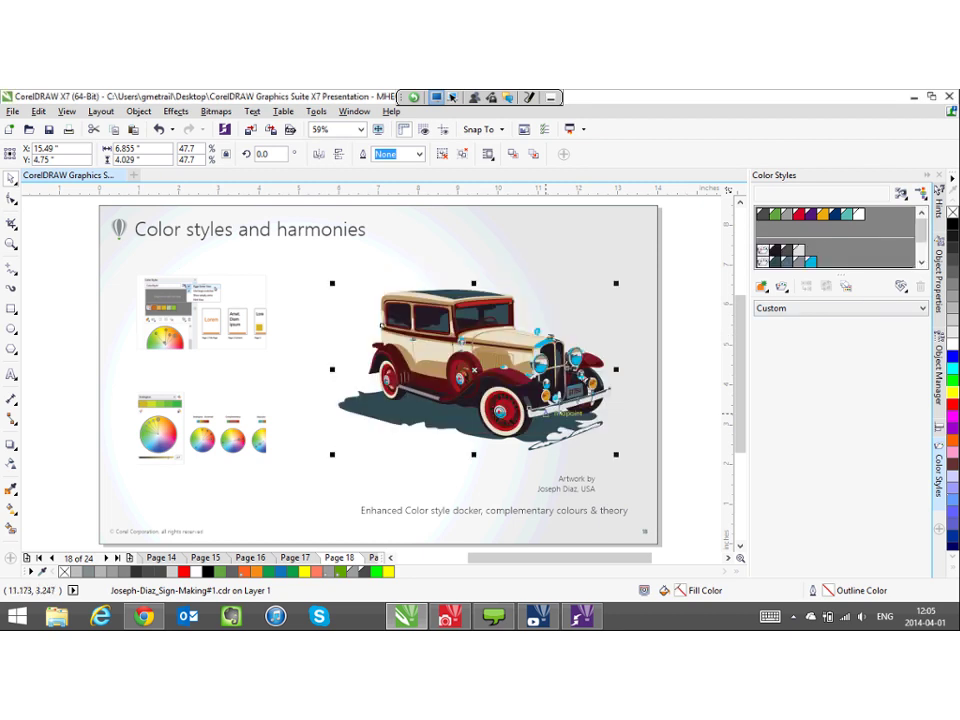
- Select the car's red and brown harmony and rotate its hues on the color wheel to blues, purples and pinks
{"action": "left_click_drag", "start_coordinate": [841, 275], "coordinate": [841, 349]}
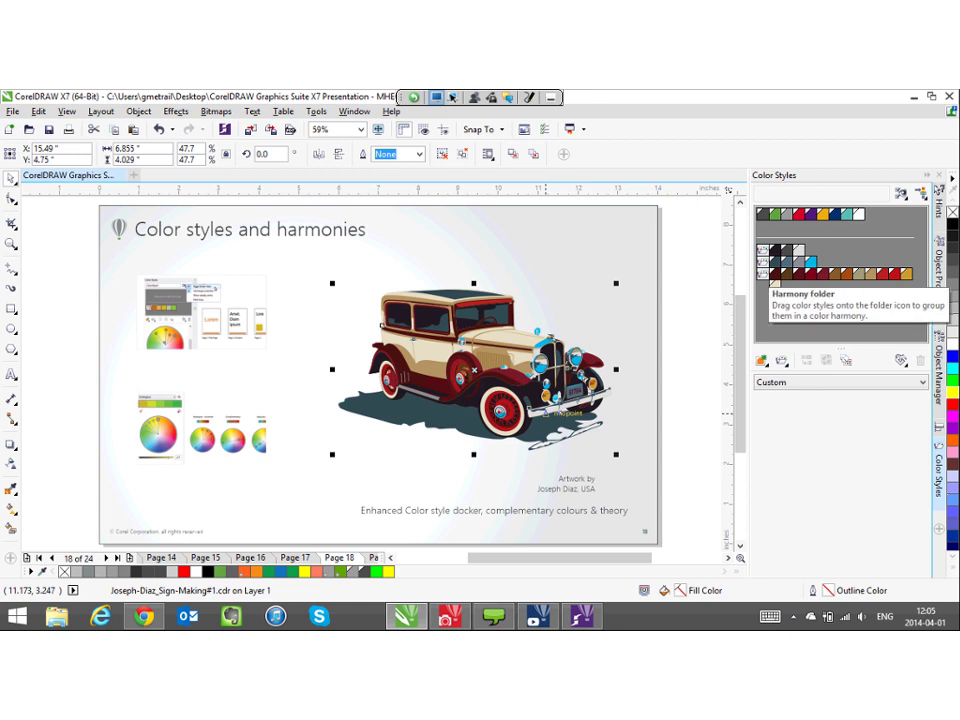
{"action": "left_click", "coordinate": [763, 274]}
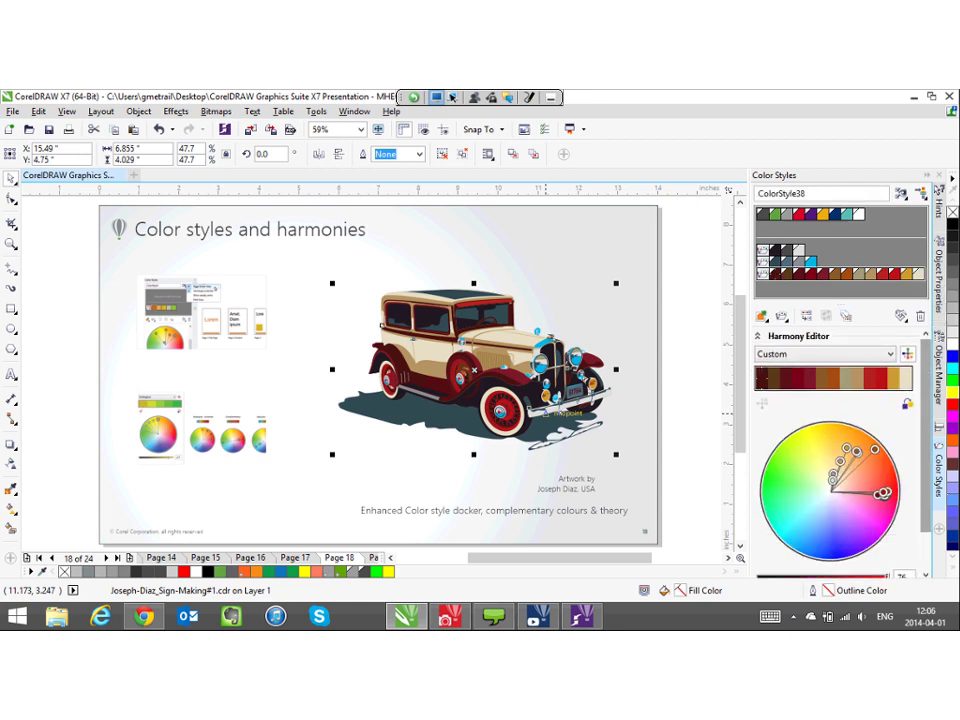
{"action": "scroll", "coordinate": [840, 450], "scroll_direction": "down", "scroll_amount": 2}
{"action": "scroll", "coordinate": [840, 450], "scroll_direction": "down", "scroll_amount": 1}
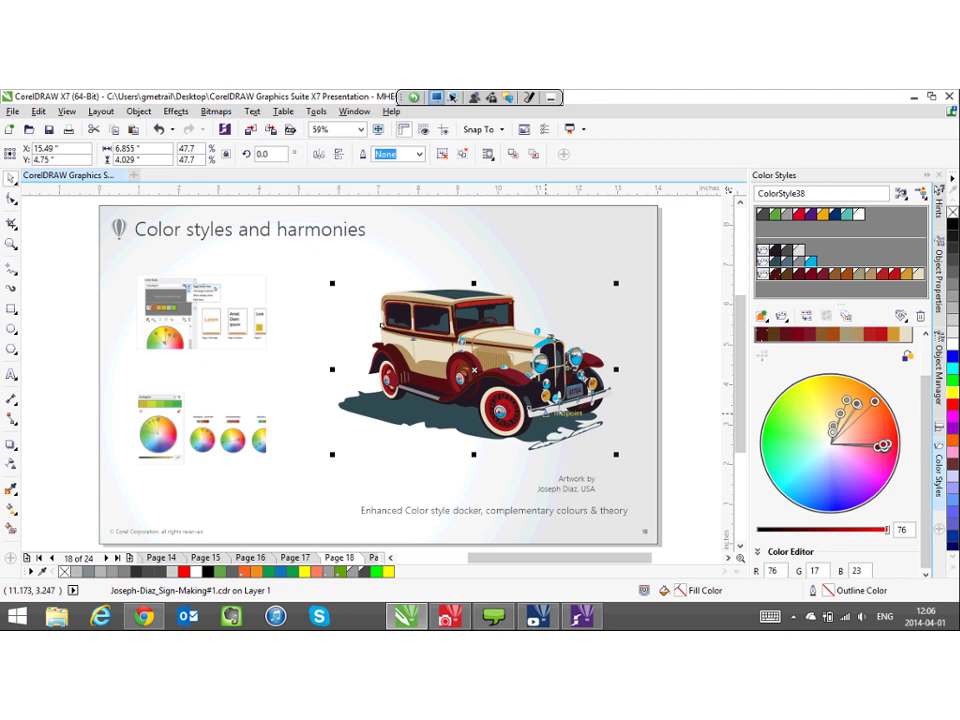
{"action": "mouse_move", "coordinate": [883, 446]}
{"action": "left_mouse_down"}
{"action": "mouse_move", "coordinate": [885, 459]}
{"action": "mouse_move", "coordinate": [817, 493]}
{"action": "left_mouse_up"}
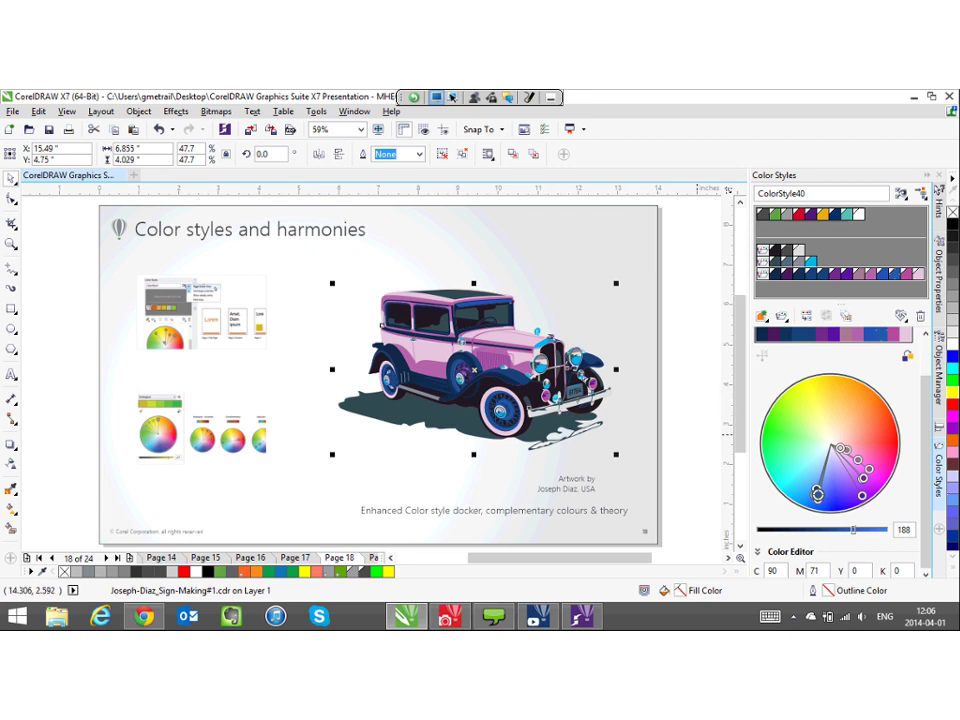
- Enlarge the color styles list and create a new empty color harmony with no existing harmony selected
{"action": "left_click_drag", "start_coordinate": [841, 304], "coordinate": [841, 335]}
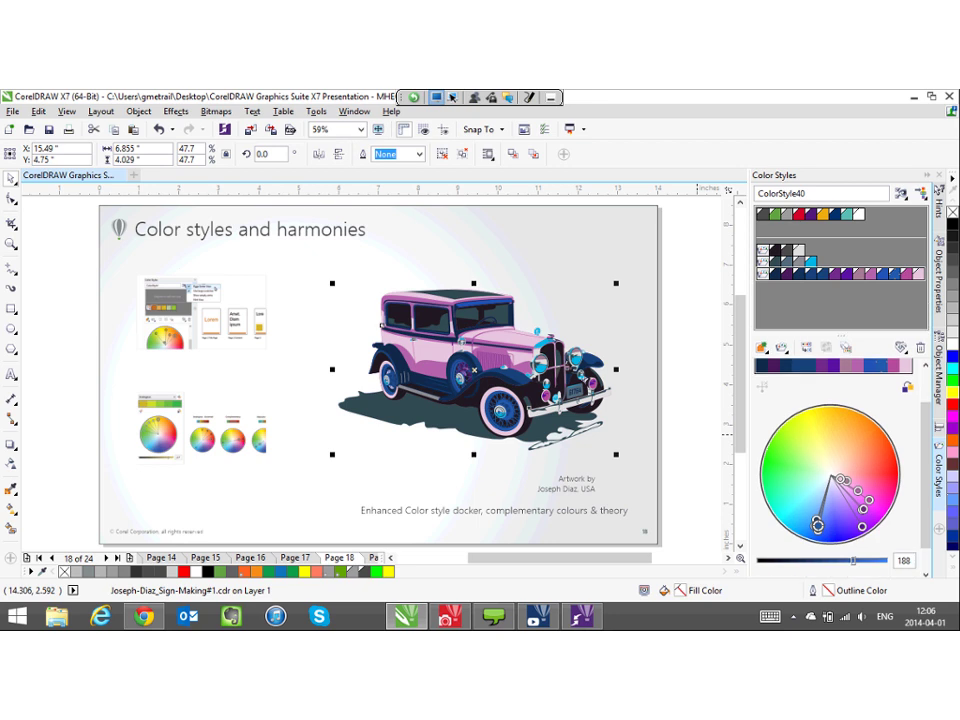
{"action": "left_click", "coordinate": [783, 347]}
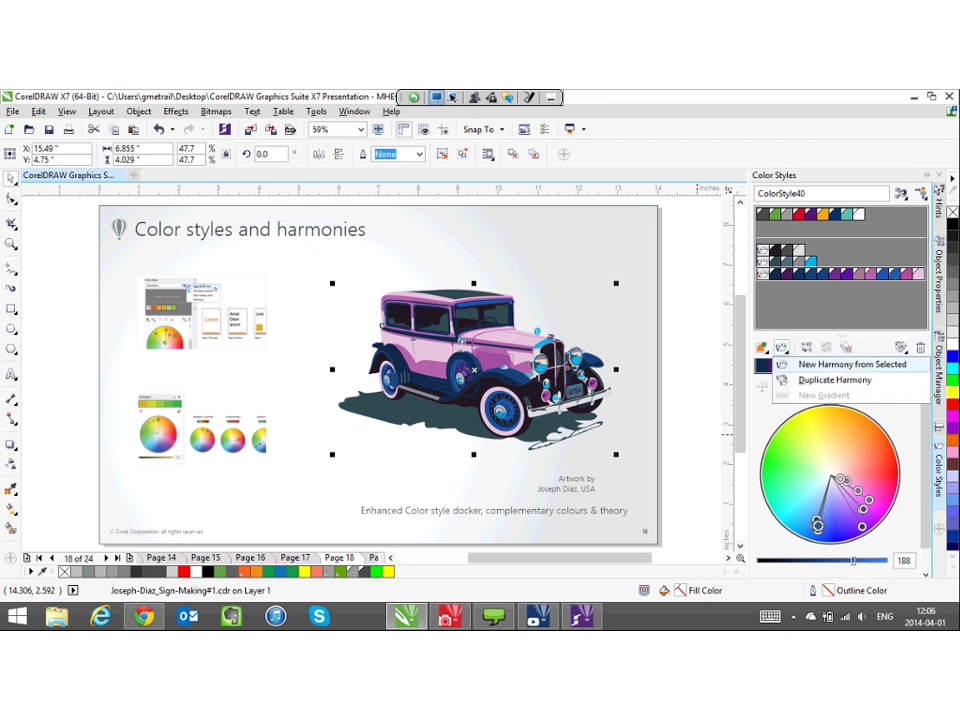
{"action": "left_click", "coordinate": [840, 306]}
{"action": "left_click", "coordinate": [840, 306]}
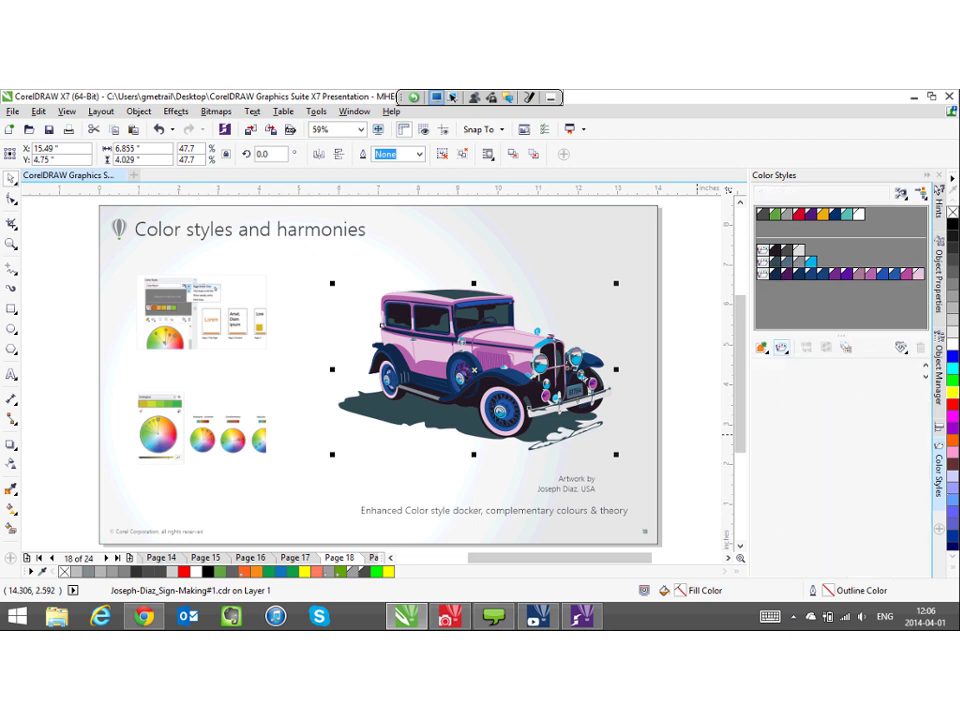
{"action": "left_click", "coordinate": [783, 347]}
{"action": "left_click", "coordinate": [836, 364]}
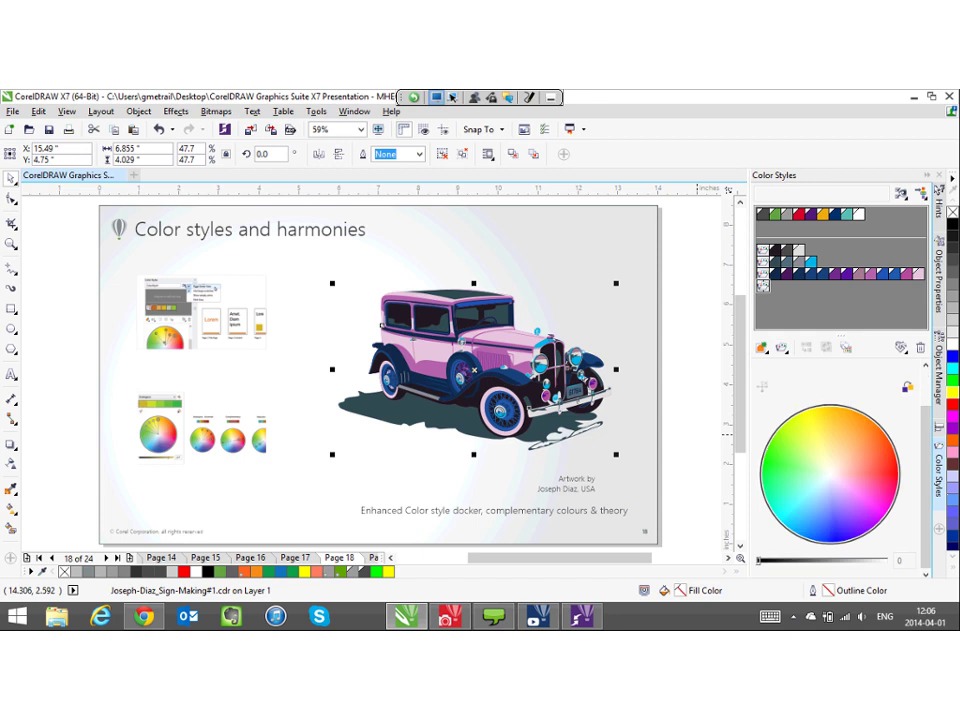
- Set the new color harmony's type to Tetrad in the Harmony Editor
{"action": "left_click_drag", "start_coordinate": [841, 336], "coordinate": [841, 287]}
{"action": "left_click_drag", "start_coordinate": [926, 430], "coordinate": [926, 392]}
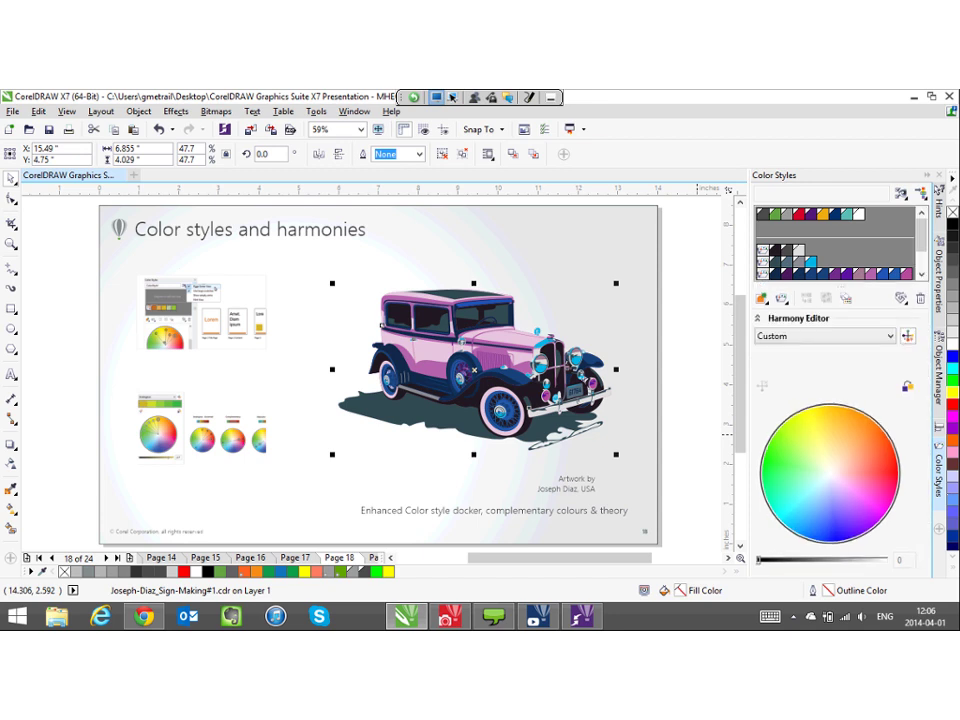
{"action": "left_click", "coordinate": [889, 336]}
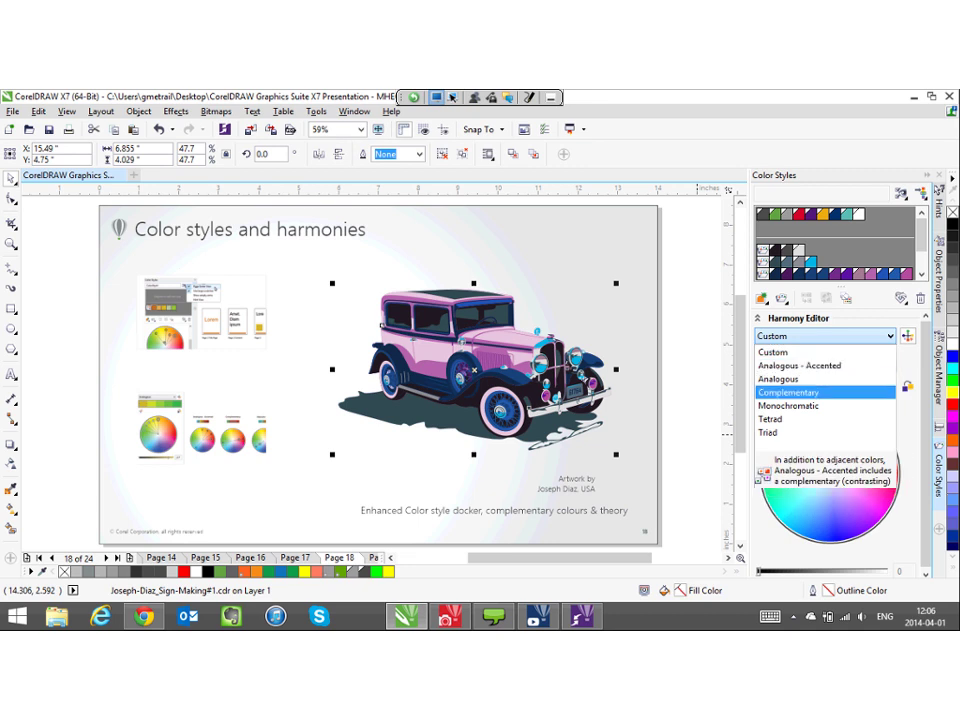
{"action": "left_click", "coordinate": [788, 393]}
{"action": "key", "text": "alt+Down"}
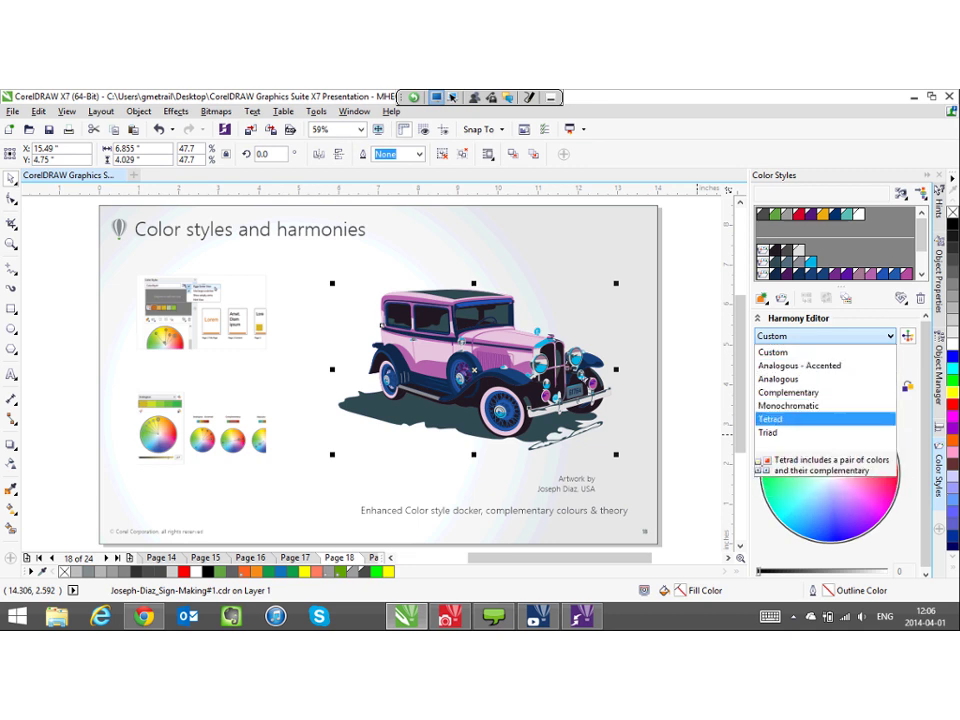
{"action": "key", "text": "Escape"}
{"action": "key", "text": "alt+Down"}
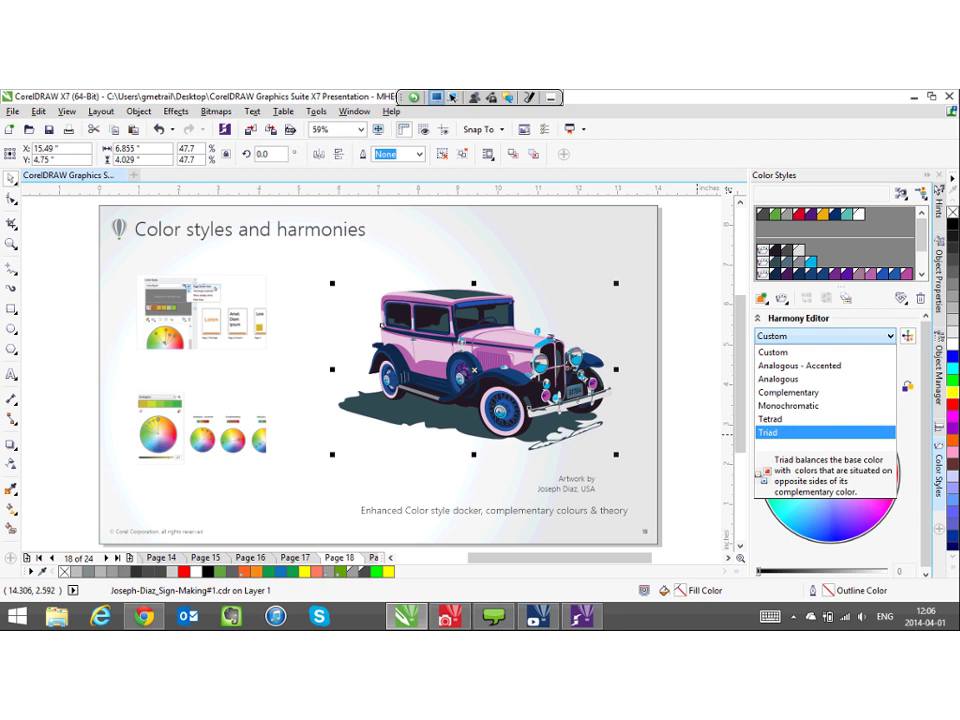
{"action": "key", "text": "Up"}
{"action": "left_click", "coordinate": [474, 370]}
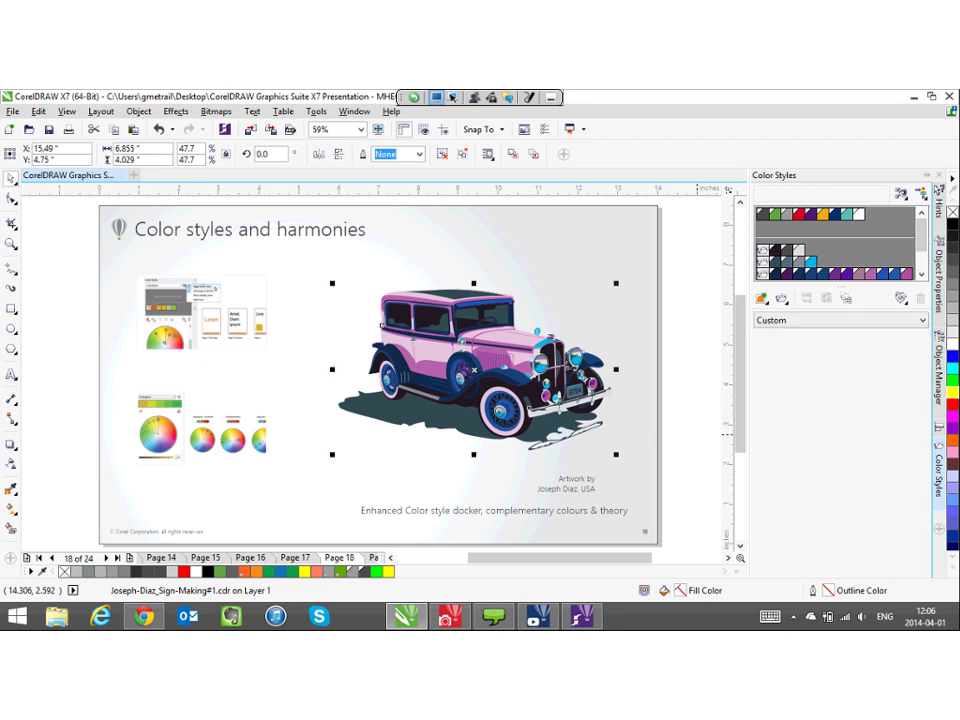
- Rotate the Tetrad harmony on the color wheel to lighter green, blue, pink and orange tones, deselect the car and pick the harmony's first color
{"action": "scroll", "coordinate": [835, 245], "scroll_direction": "down", "scroll_amount": 2}
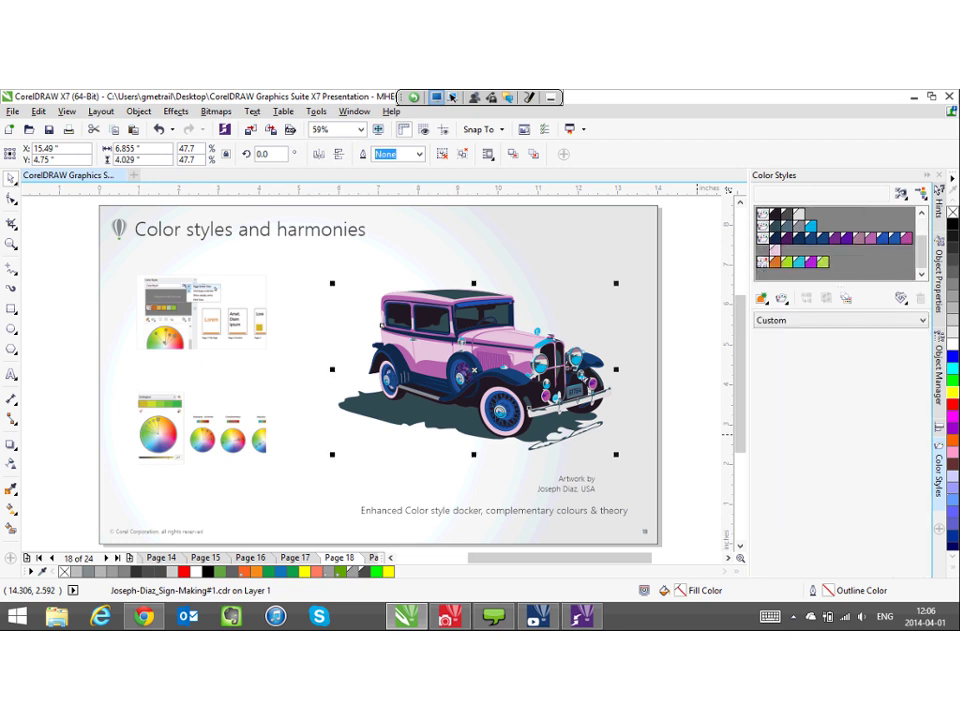
{"action": "left_click", "coordinate": [762, 262]}
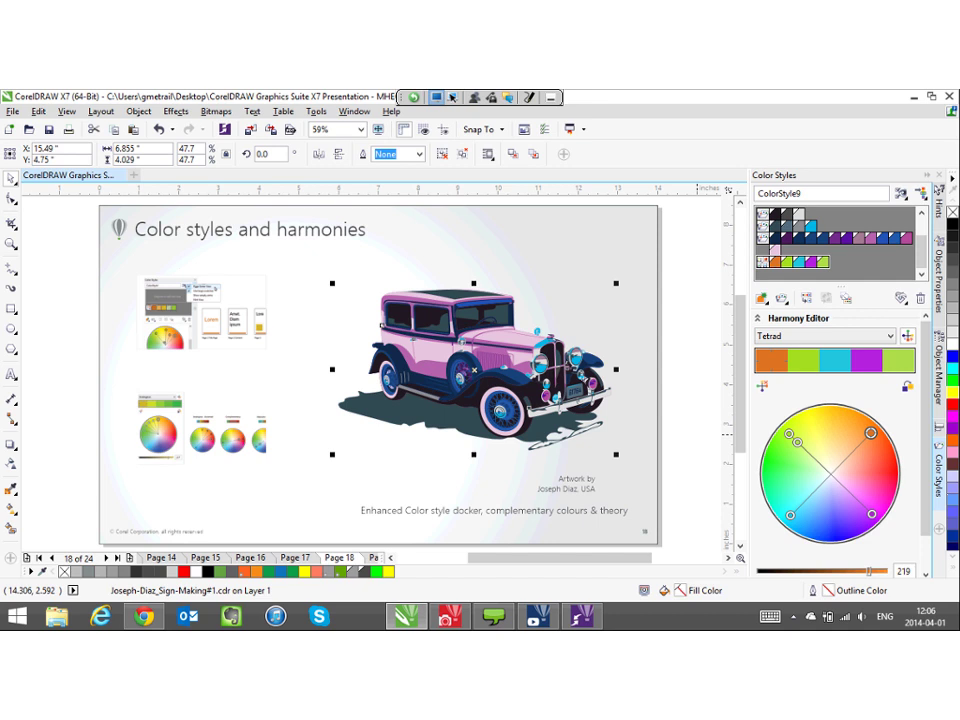
{"action": "left_click_drag", "start_coordinate": [789, 434], "coordinate": [816, 493]}
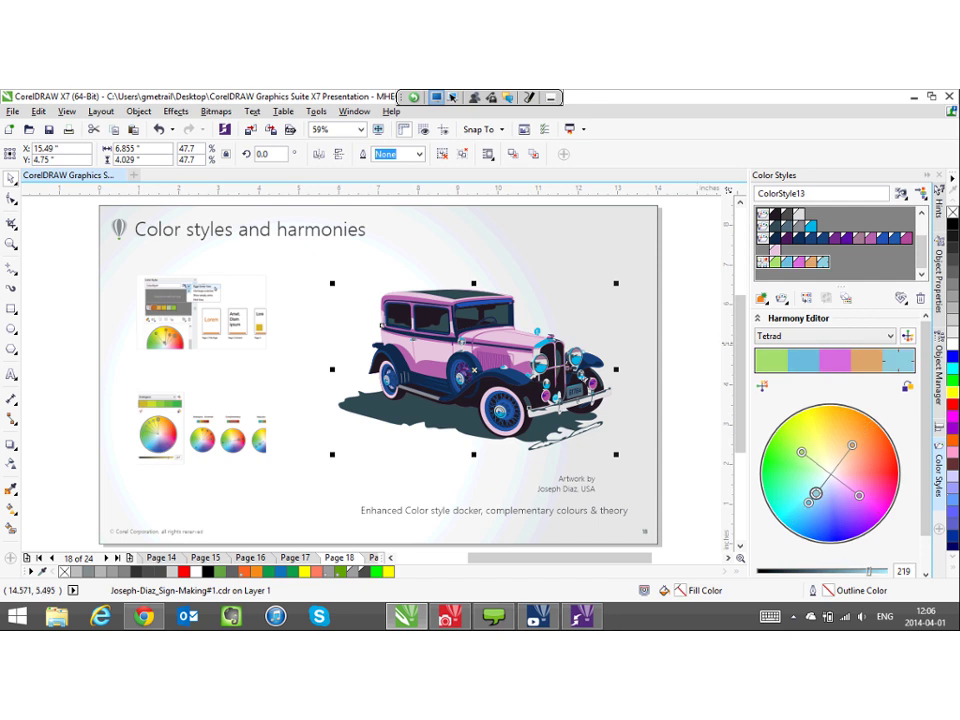
{"action": "left_click", "coordinate": [690, 304]}
{"action": "left_click", "coordinate": [771, 360]}
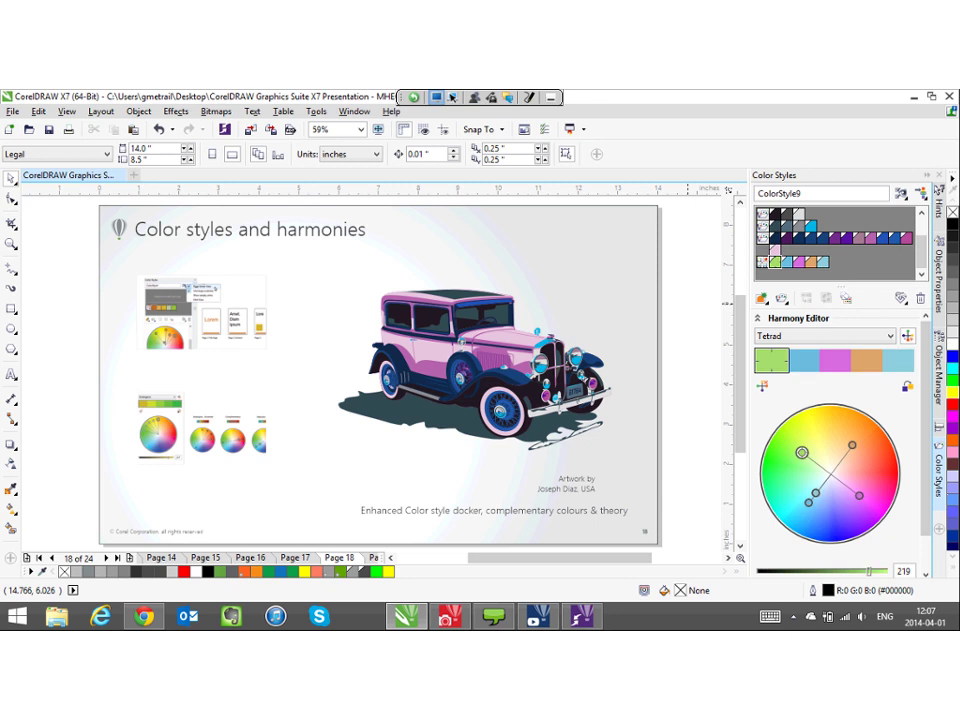
- Try the Tetrad harmony's green on the slide title and pick the harmony's first blue
{"action": "left_click_drag", "start_coordinate": [775, 262], "coordinate": [240, 230]}
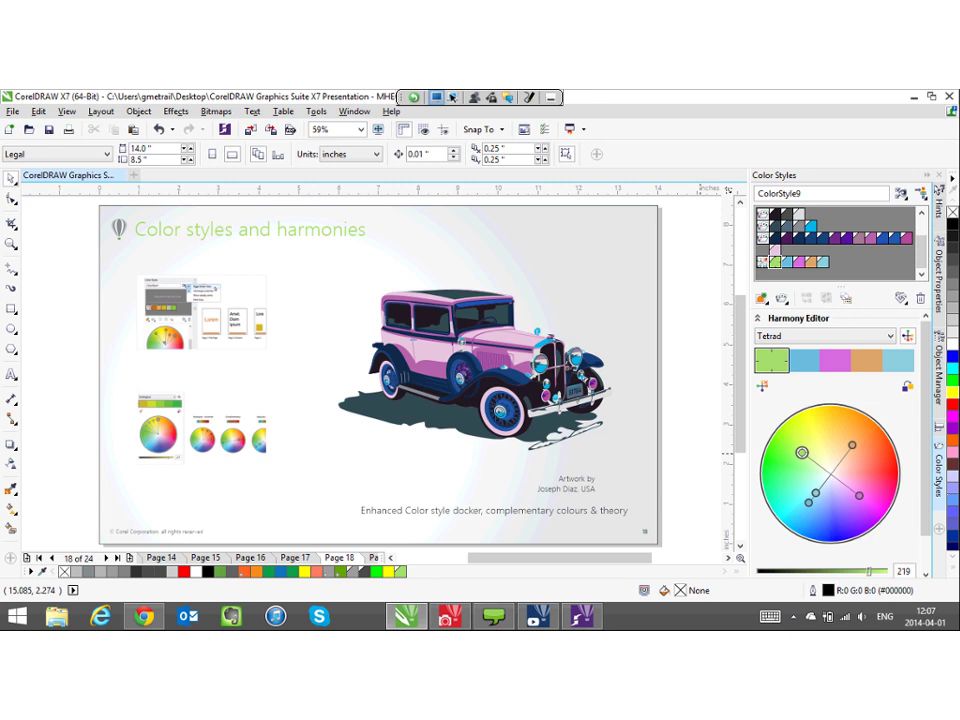
{"action": "left_click_drag", "start_coordinate": [809, 502], "coordinate": [841, 532]}
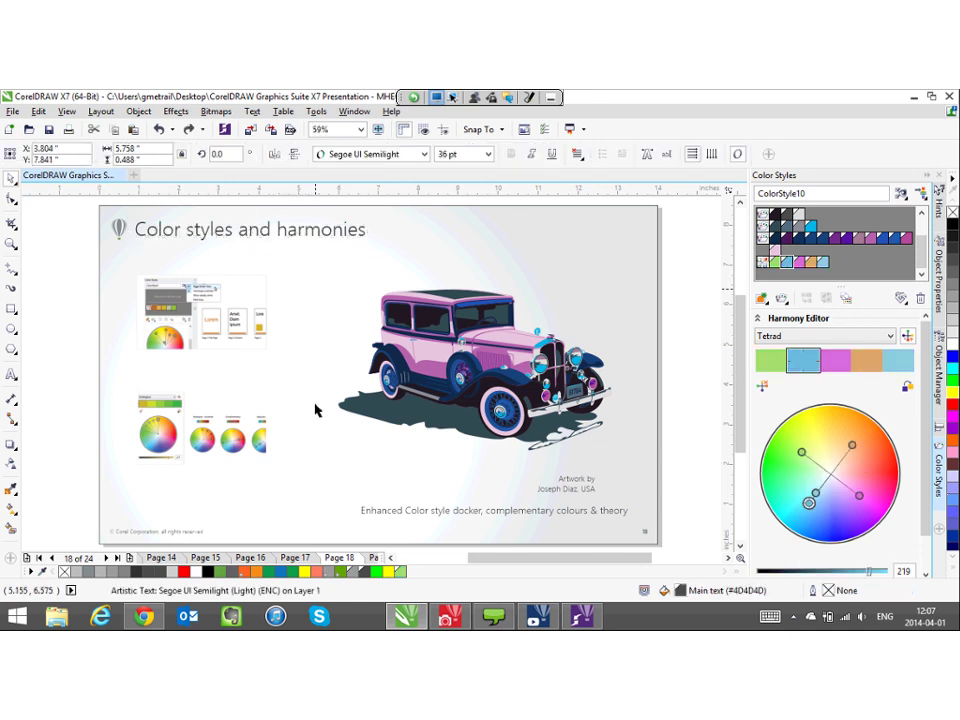
- Go to page 19, show the object properties and add the artistic text "Welcome" beside the column of multilingual greetings
{"action": "key", "text": "Page_Down"}
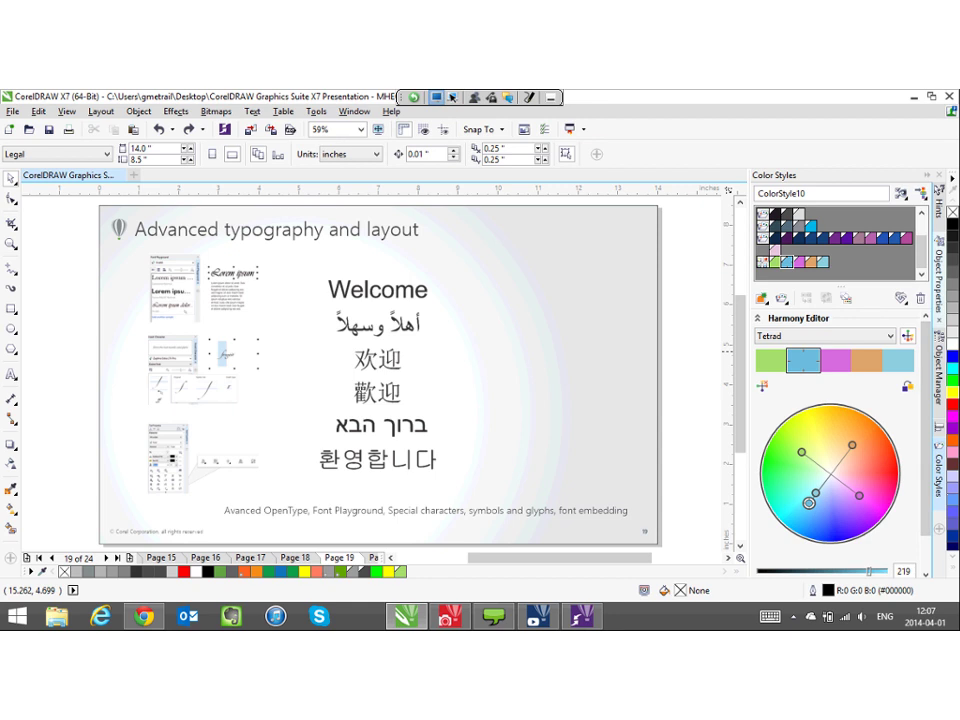
{"action": "left_click", "coordinate": [939, 283]}
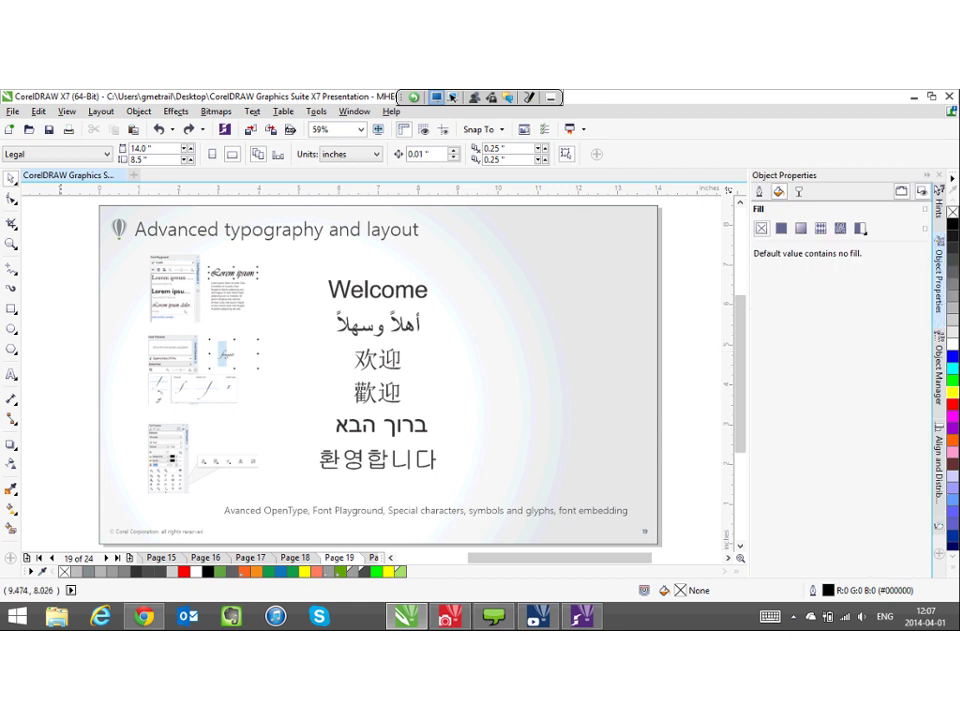
{"action": "left_click", "coordinate": [11, 374]}
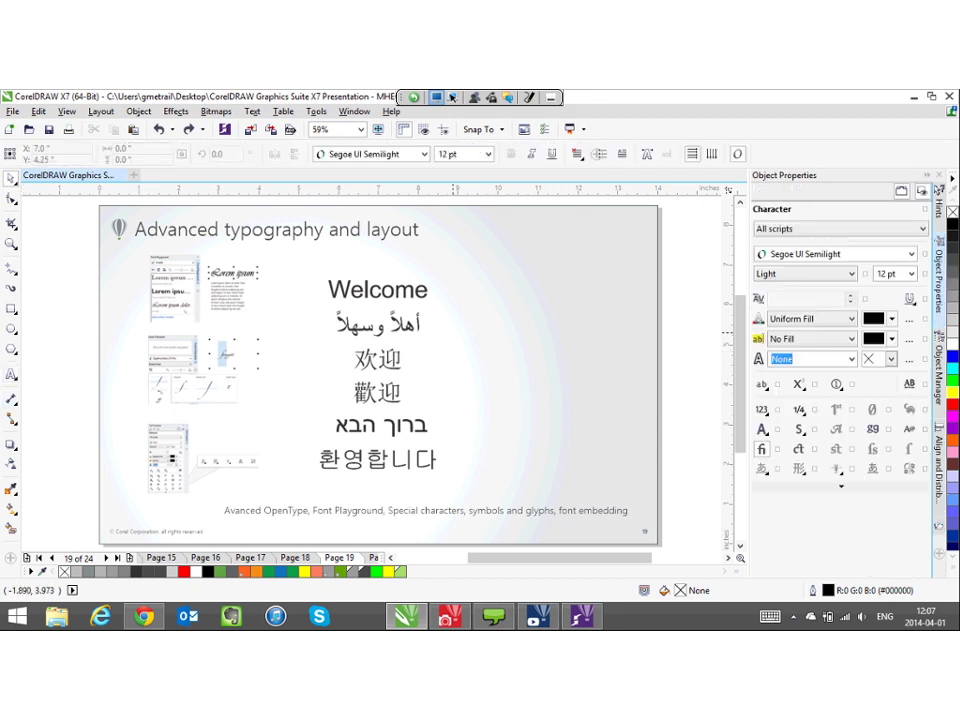
{"action": "left_click", "coordinate": [489, 311]}
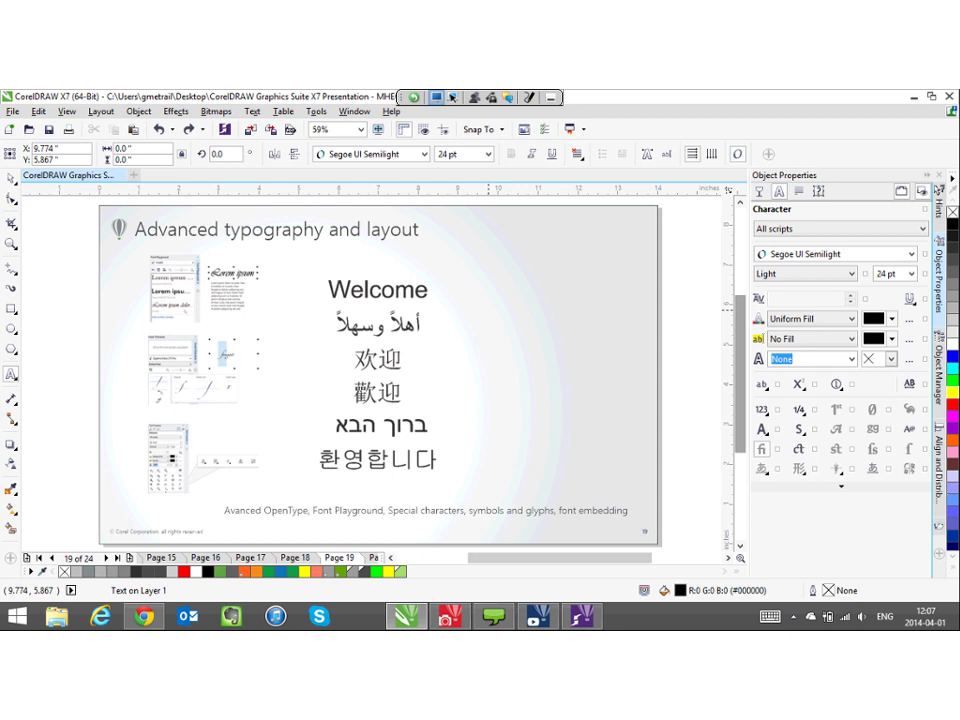
{"action": "type", "text": "Welcom"}
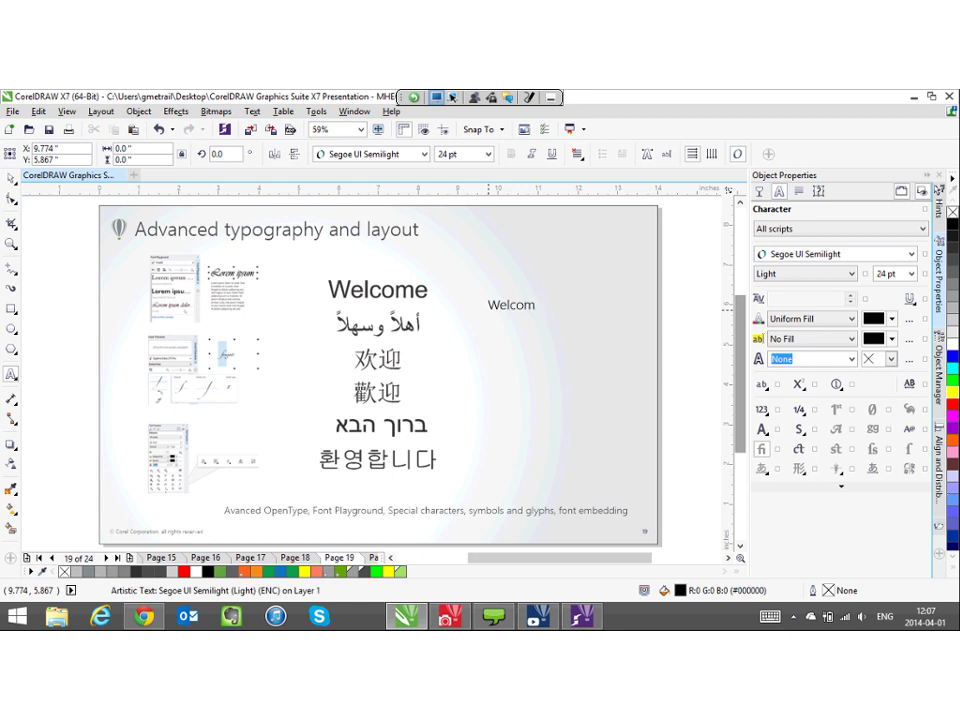
{"action": "type", "text": "e"}
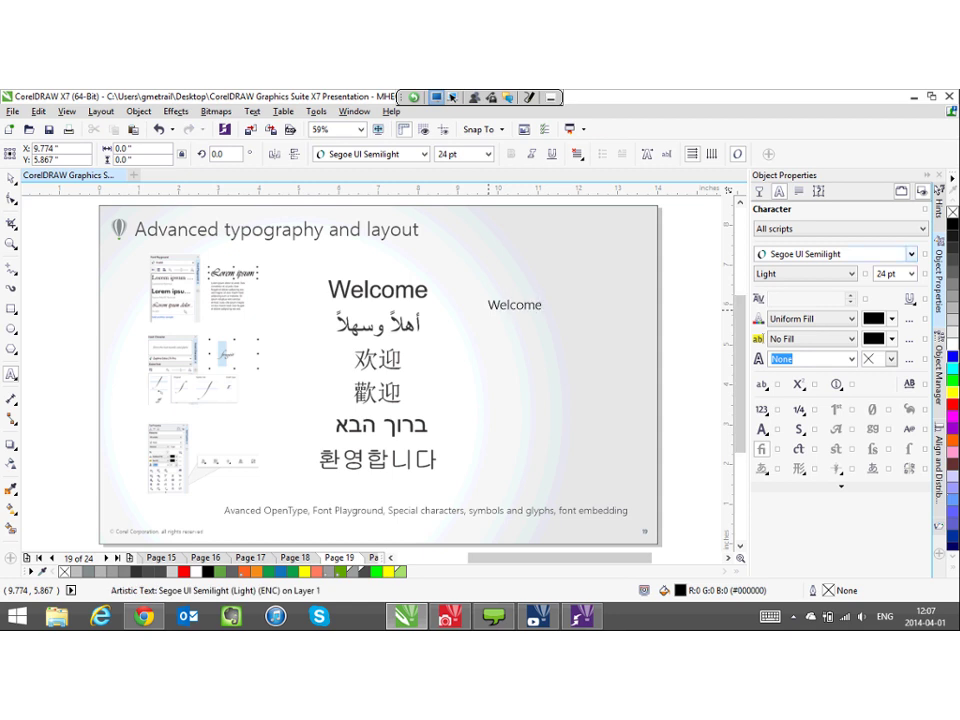
- Select the whole new "Welcome" text and set its font to Gabriola
{"action": "left_click", "coordinate": [911, 254]}
{"action": "mouse_move", "coordinate": [908, 271]}
{"action": "type", "text": "Gabriola"}
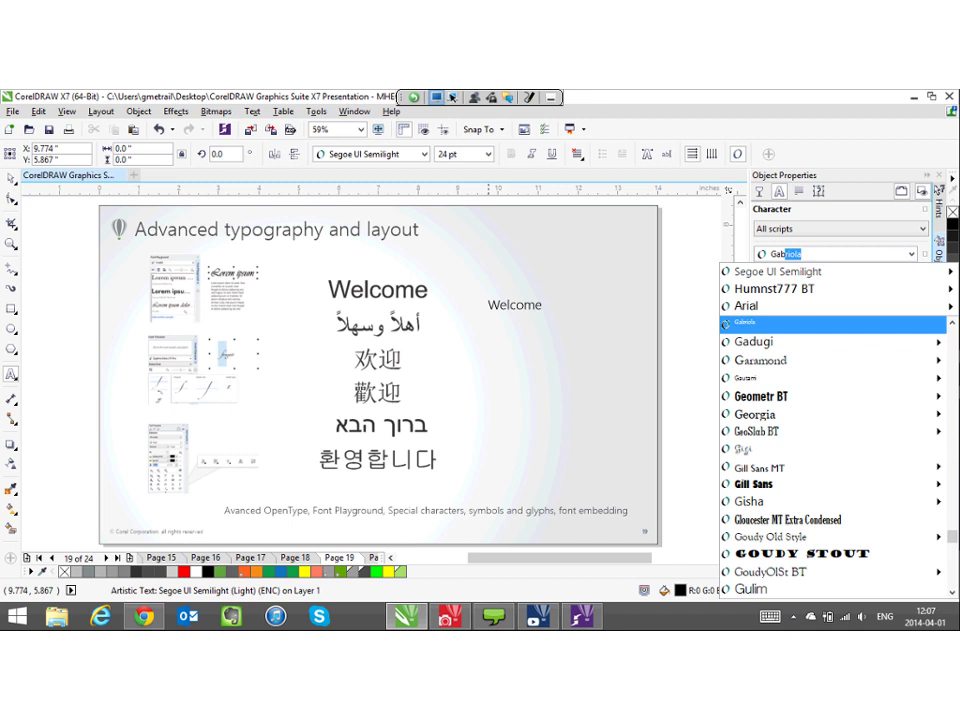
{"action": "key", "text": "Return"}
{"action": "key", "text": "ctrl+a"}
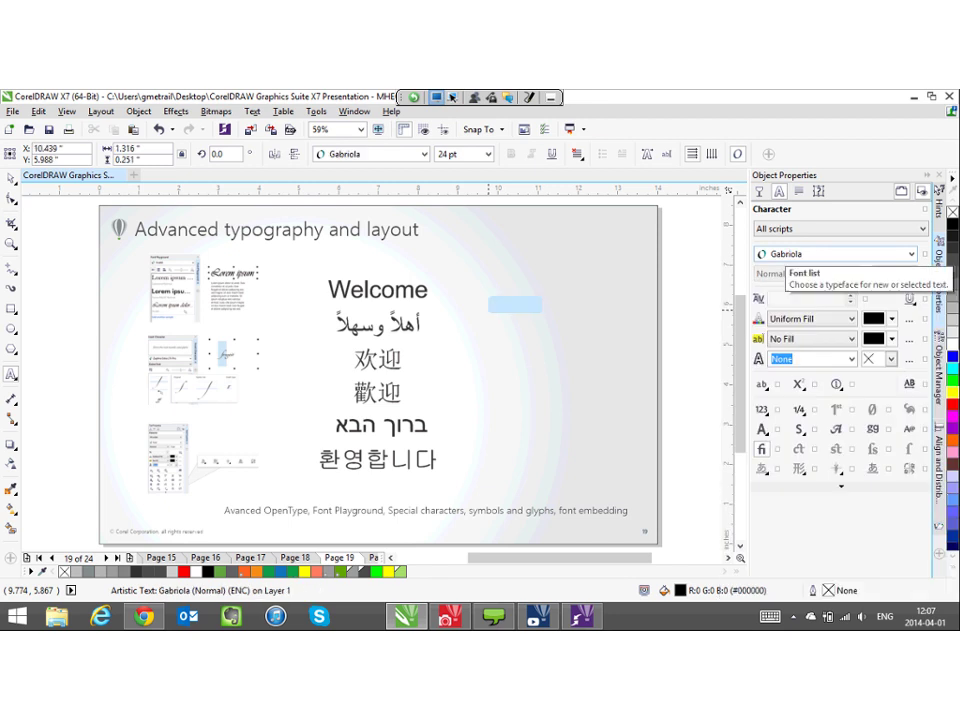
{"action": "left_click", "coordinate": [911, 254]}
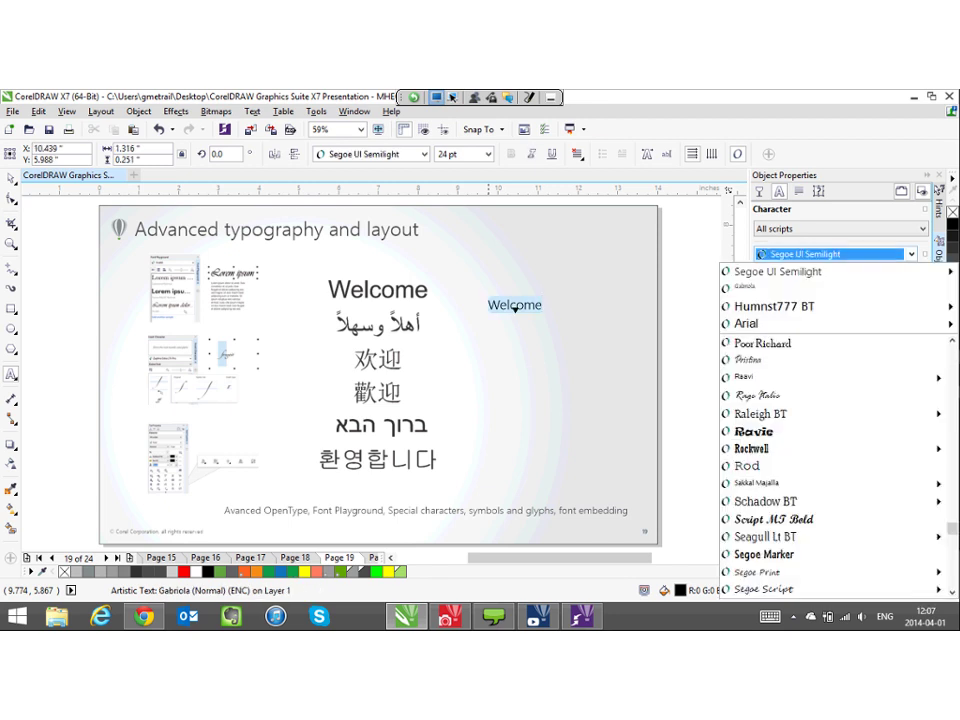
{"action": "type", "text": "Gabriola"}
{"action": "key", "text": "Return"}
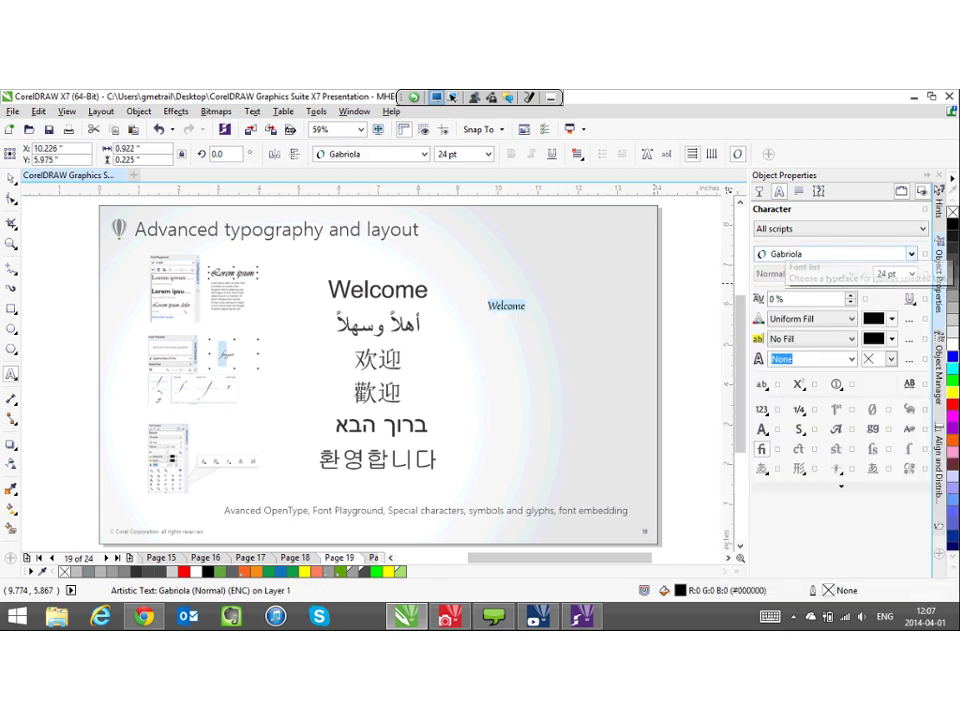
- Scale the Gabriola "Welcome" text up to about 91 pt and apply the flourished Stylistic Set 6 to it
{"action": "left_click", "coordinate": [11, 178]}
{"action": "left_click_drag", "start_coordinate": [530, 313], "coordinate": [633, 340]}
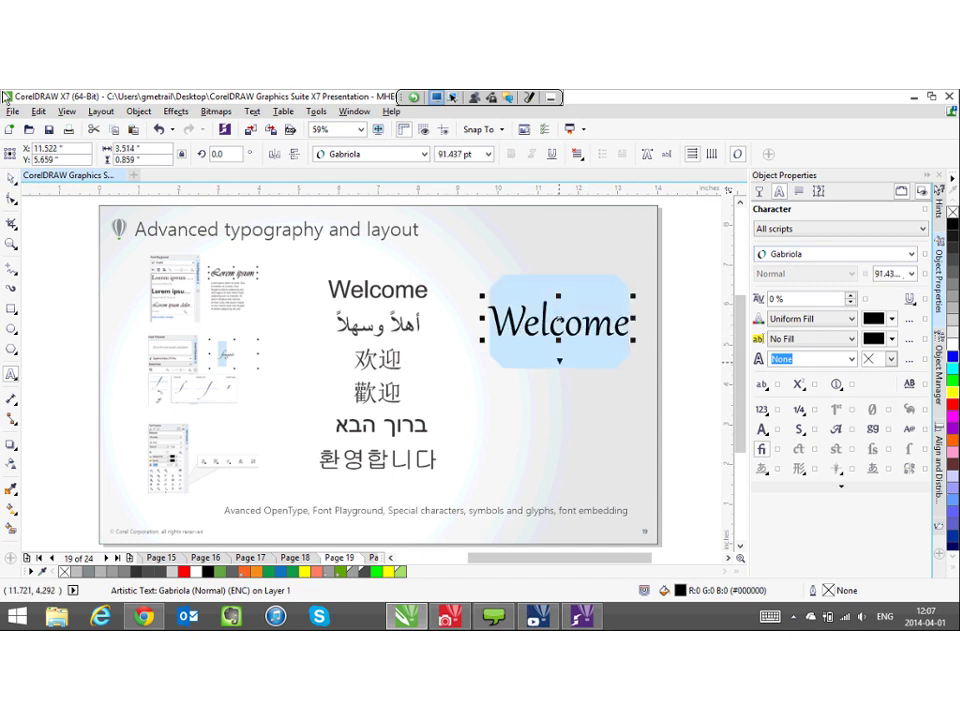
{"action": "left_click", "coordinate": [560, 361]}
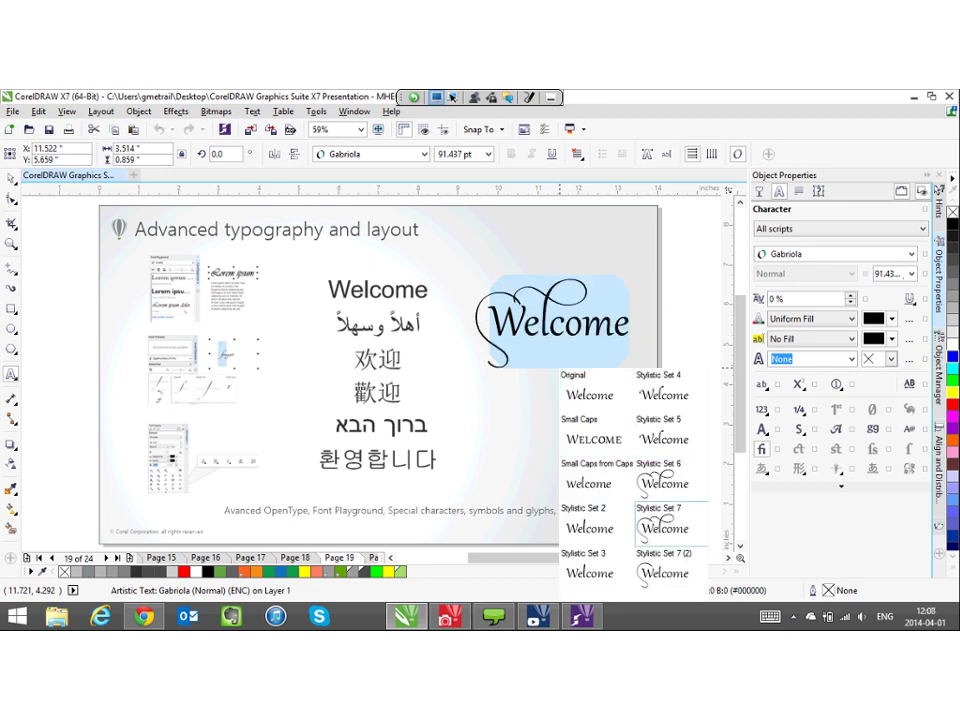
{"action": "left_click", "coordinate": [675, 486]}
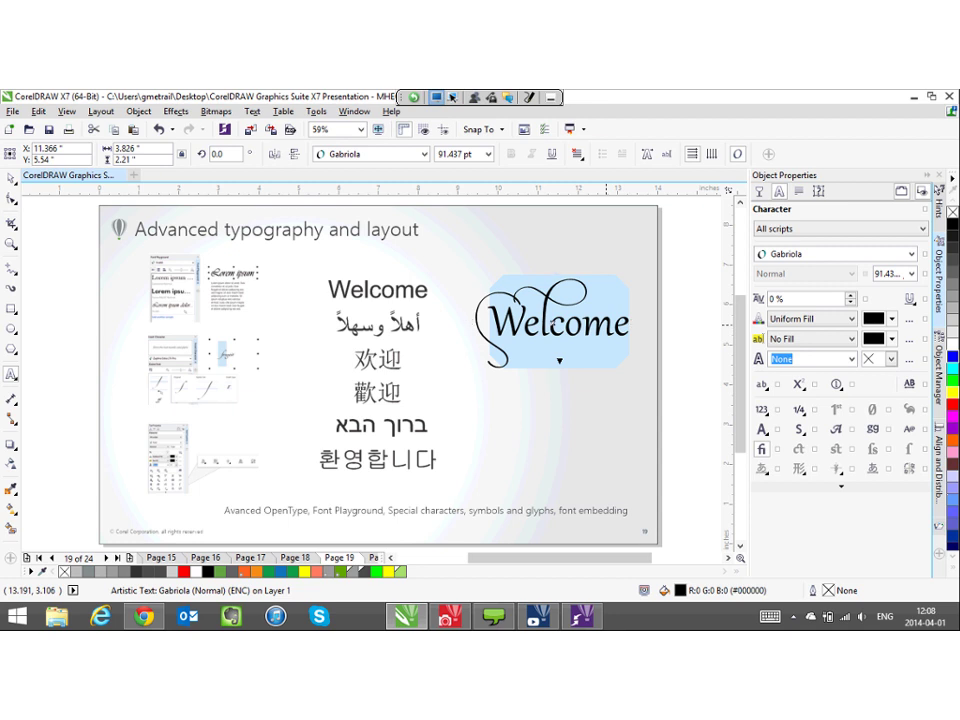
- Retype "Welcome" over the flourished text, finish text editing and select it as an object
{"action": "type", "text": "We"}
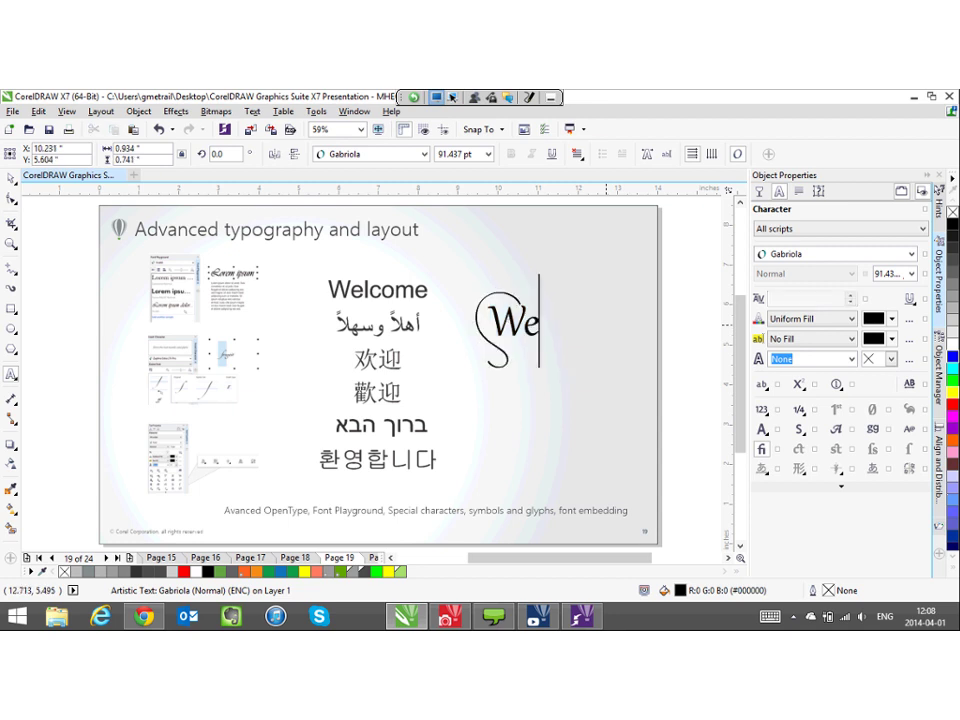
{"action": "key", "text": "BackSpace"}
{"action": "type", "text": "el"}
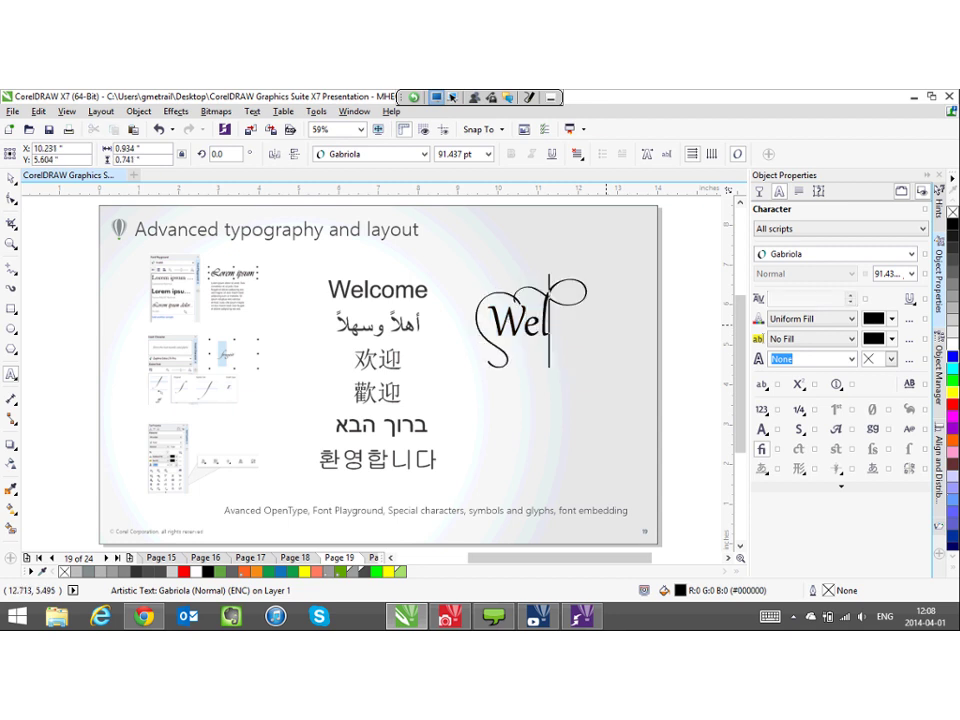
{"action": "type", "text": "come"}
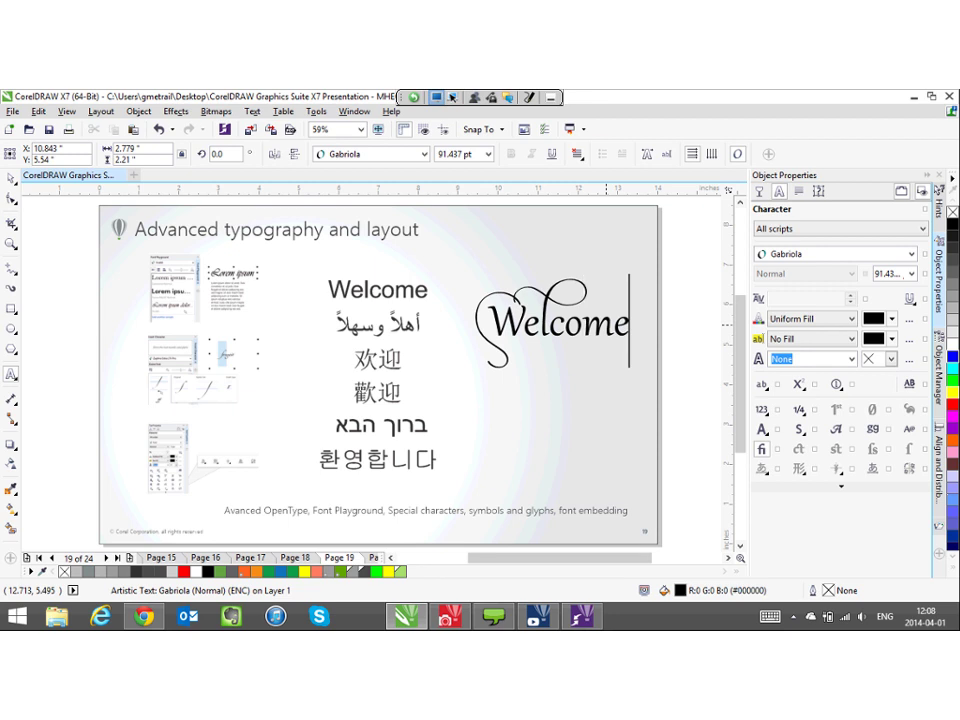
{"action": "key", "text": "Escape"}
{"action": "left_click", "coordinate": [630, 321]}
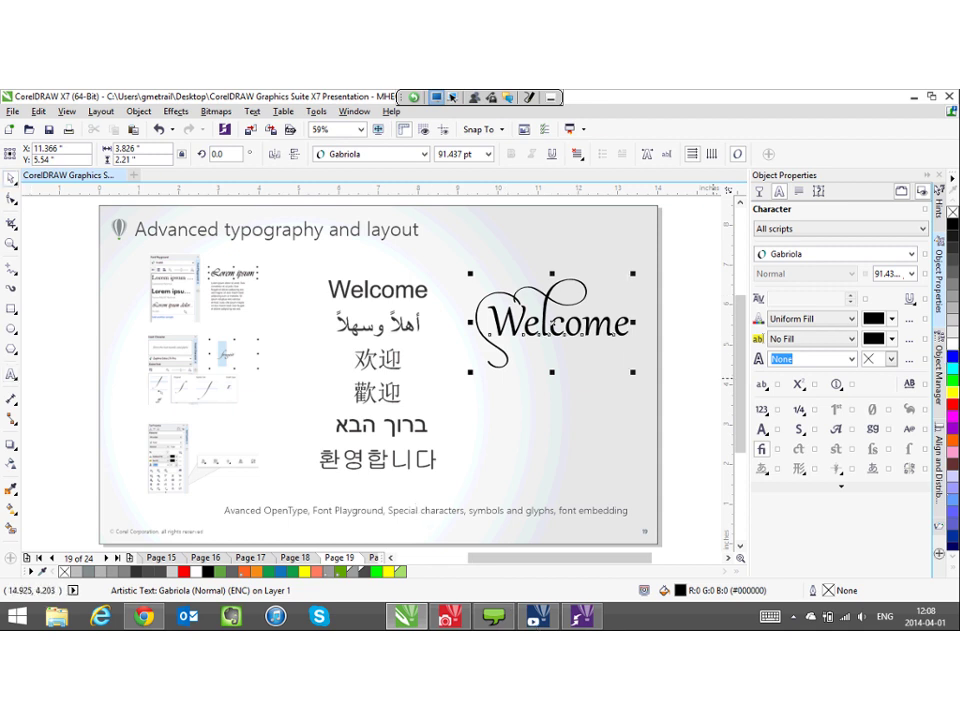
- Add the Insert Character docker to the workspace and display it
{"action": "left_click", "coordinate": [939, 554]}
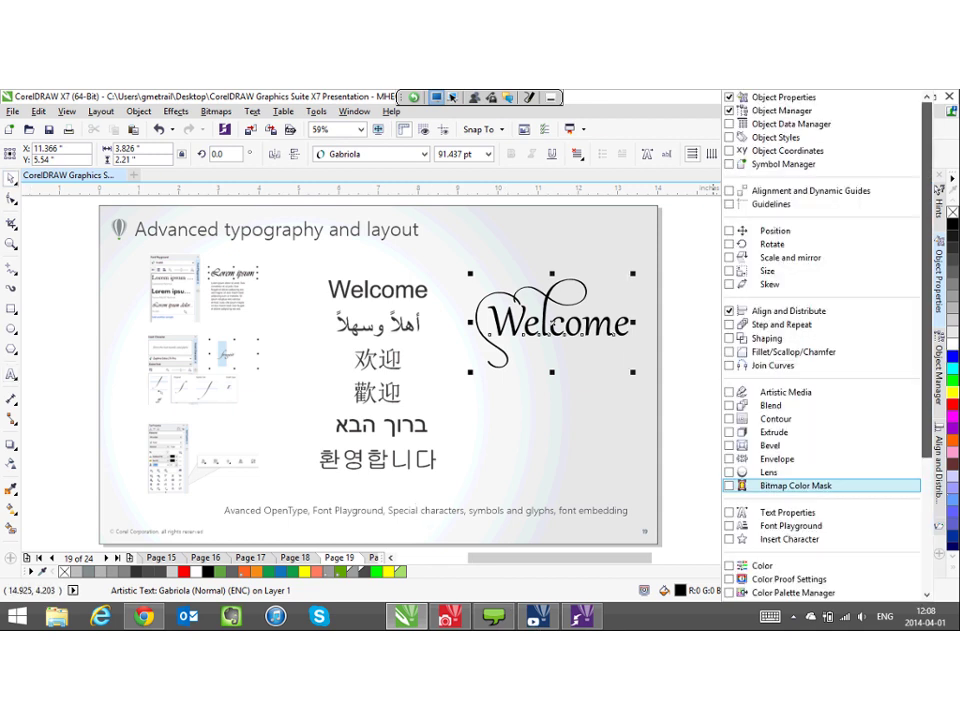
{"action": "left_click_drag", "start_coordinate": [927, 438], "coordinate": [927, 466]}
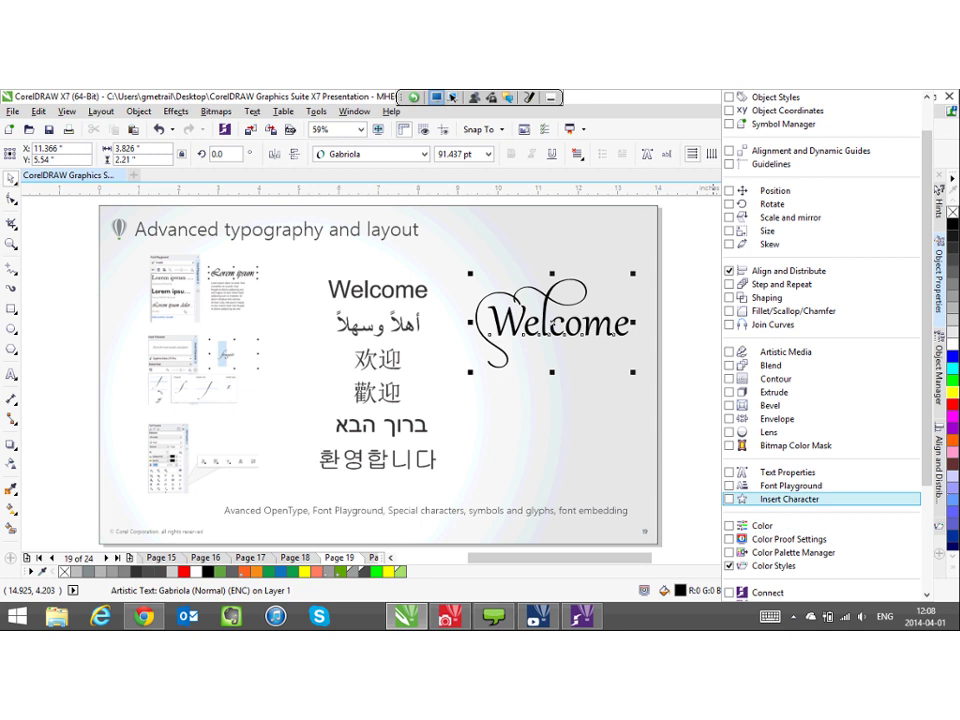
{"action": "left_click", "coordinate": [789, 499]}
{"action": "left_click", "coordinate": [939, 492]}
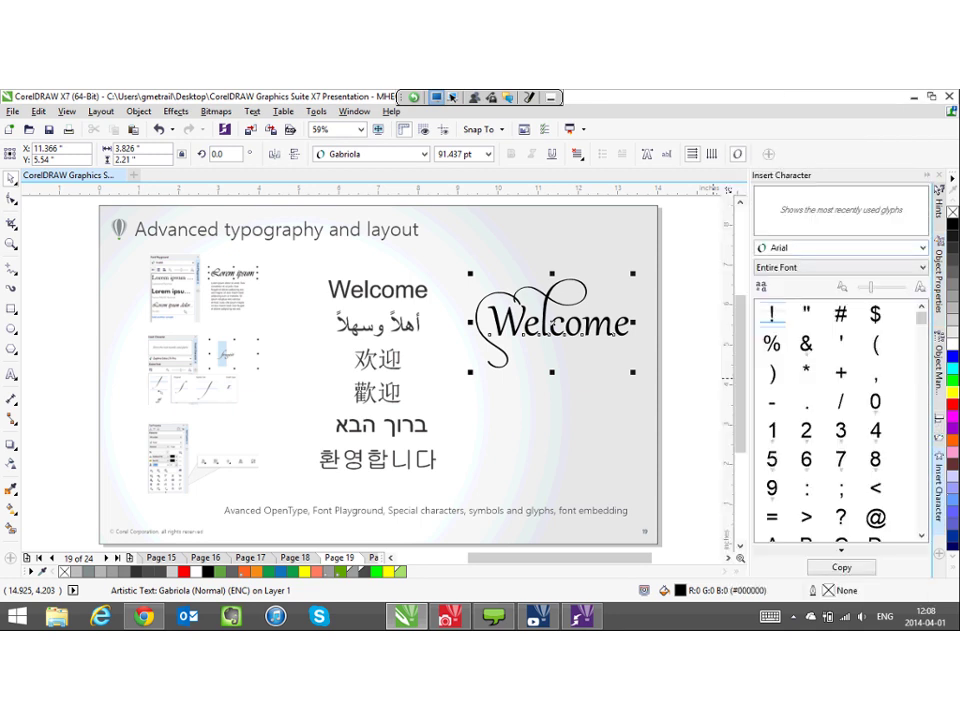
- Filter the Arial glyphs in Insert Character to the Symbols category
{"action": "left_click", "coordinate": [778, 267]}
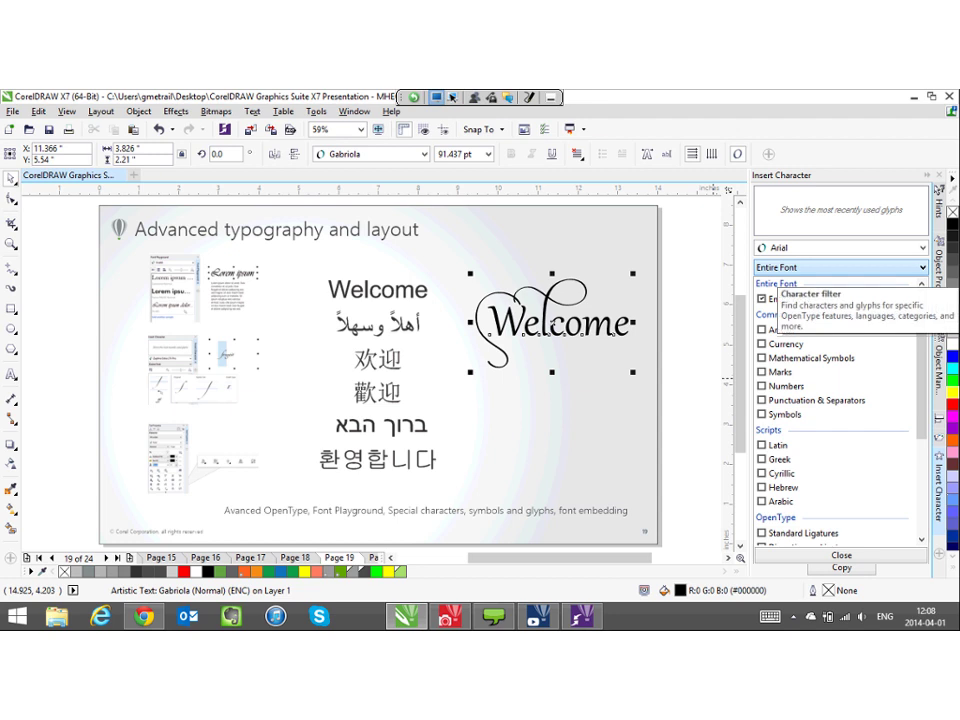
{"action": "scroll", "coordinate": [835, 410], "scroll_direction": "down", "scroll_amount": 5}
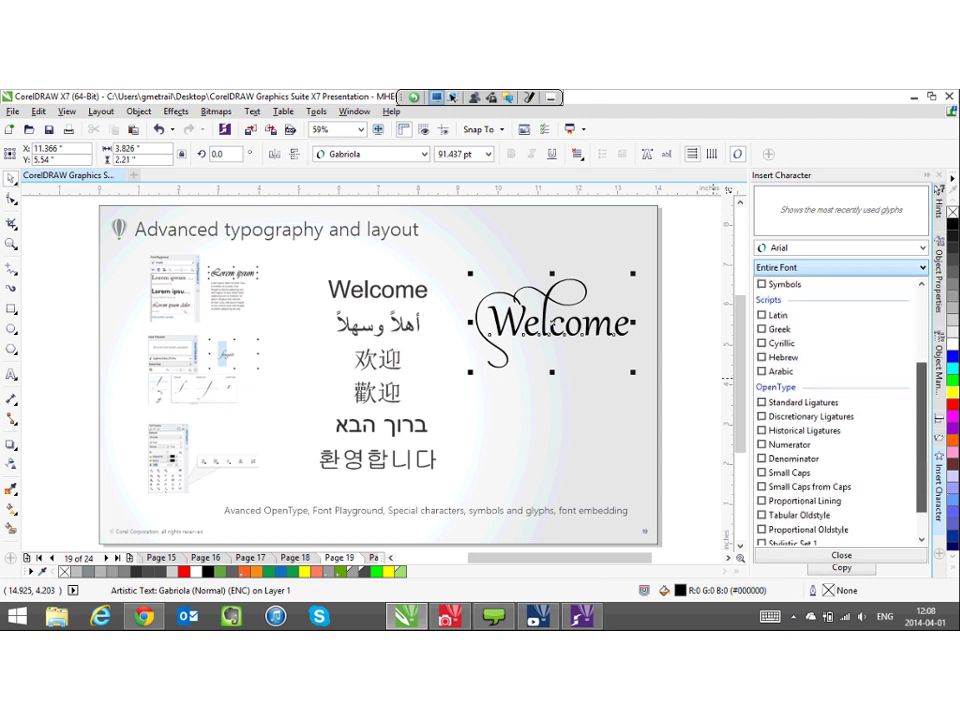
{"action": "scroll", "coordinate": [835, 420], "scroll_direction": "up", "scroll_amount": 1}
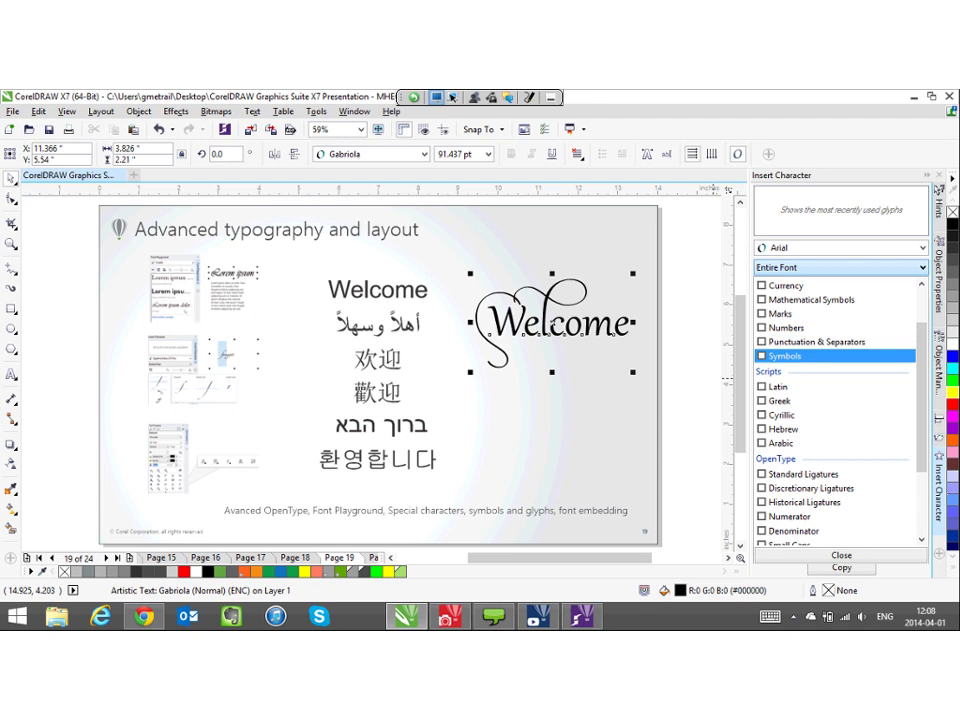
{"action": "left_click", "coordinate": [785, 355]}
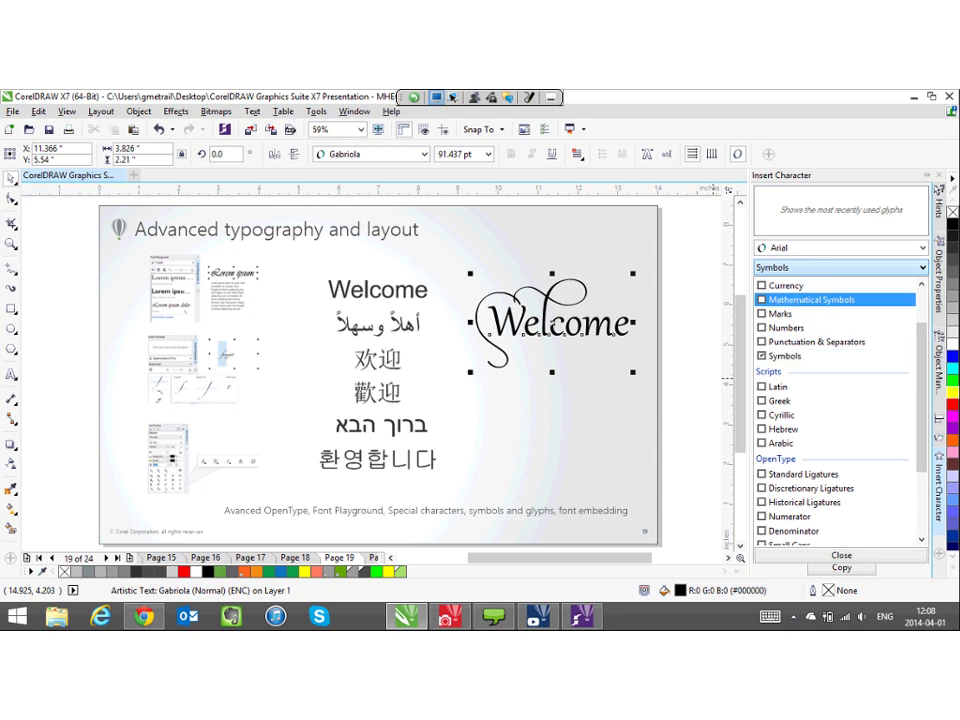
{"action": "left_click", "coordinate": [921, 268]}
{"action": "mouse_move", "coordinate": [921, 326]}
{"action": "left_mouse_down"}
{"action": "mouse_move", "coordinate": [921, 349]}
{"action": "mouse_move", "coordinate": [921, 332]}
{"action": "left_mouse_up"}
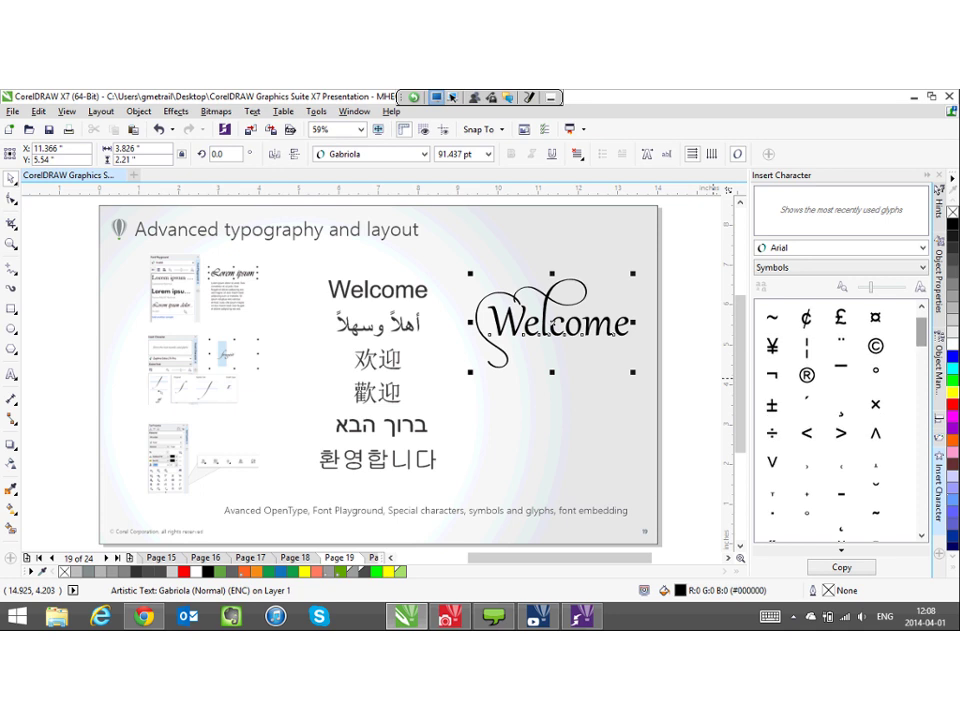
- Find the outlined smiley face among the Arial symbols and copy it
{"action": "scroll", "coordinate": [840, 420], "scroll_direction": "down", "scroll_amount": 5}
{"action": "scroll", "coordinate": [840, 420], "scroll_direction": "down", "scroll_amount": 15}
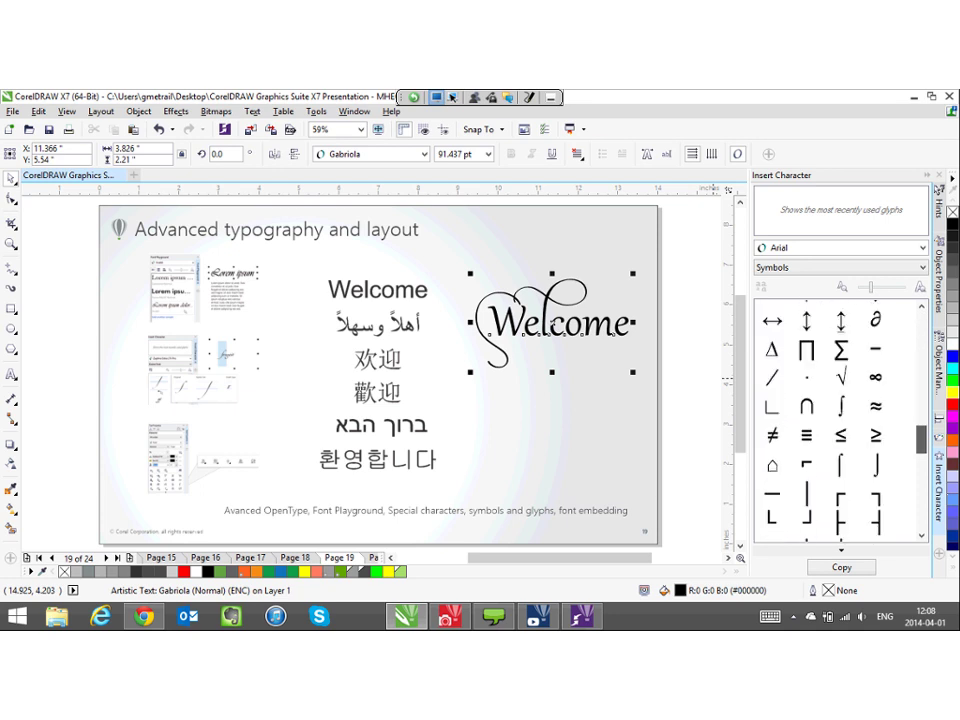
{"action": "scroll", "coordinate": [840, 420], "scroll_direction": "down", "scroll_amount": 2}
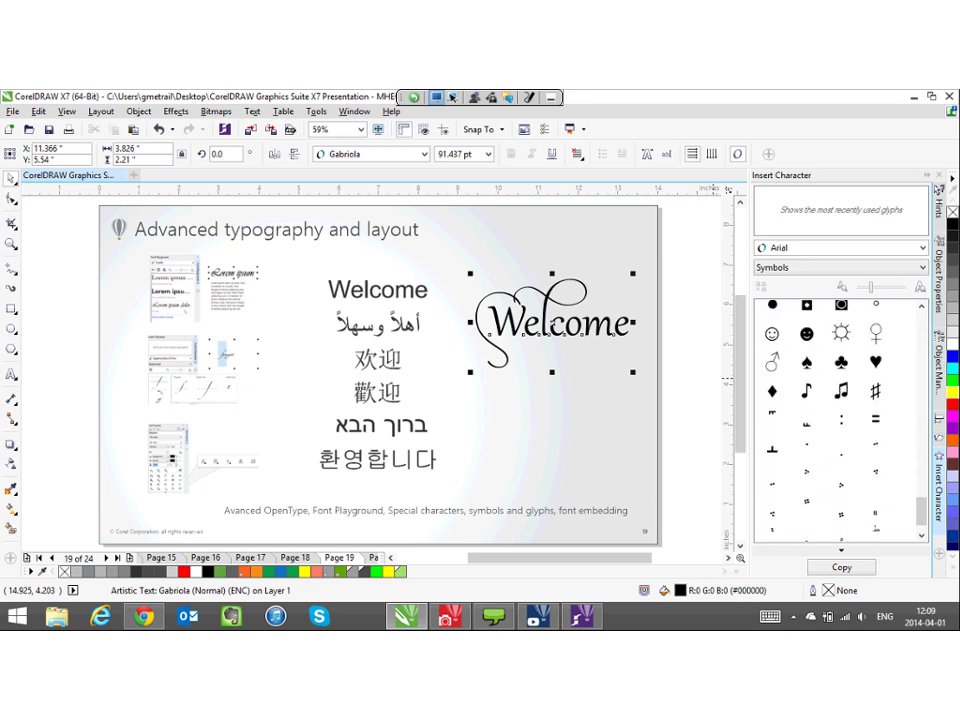
{"action": "left_click", "coordinate": [771, 333]}
{"action": "left_click", "coordinate": [841, 567]}
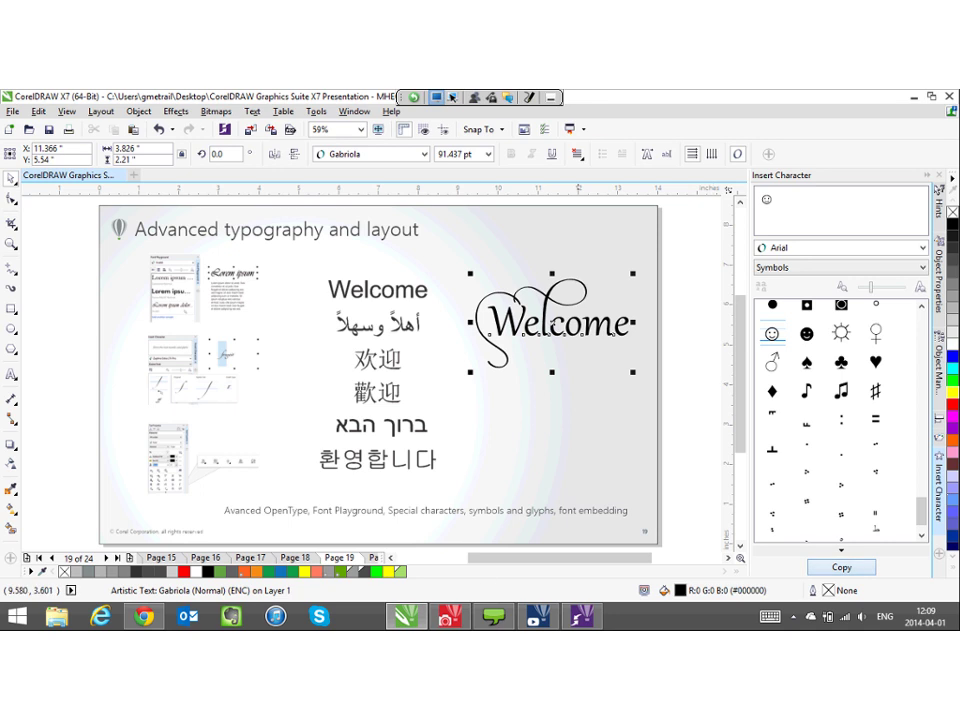
- Paste the smiley symbol as artistic text in the empty area below the flourished "Welcome", and deselect it
{"action": "left_click", "coordinate": [11, 374]}
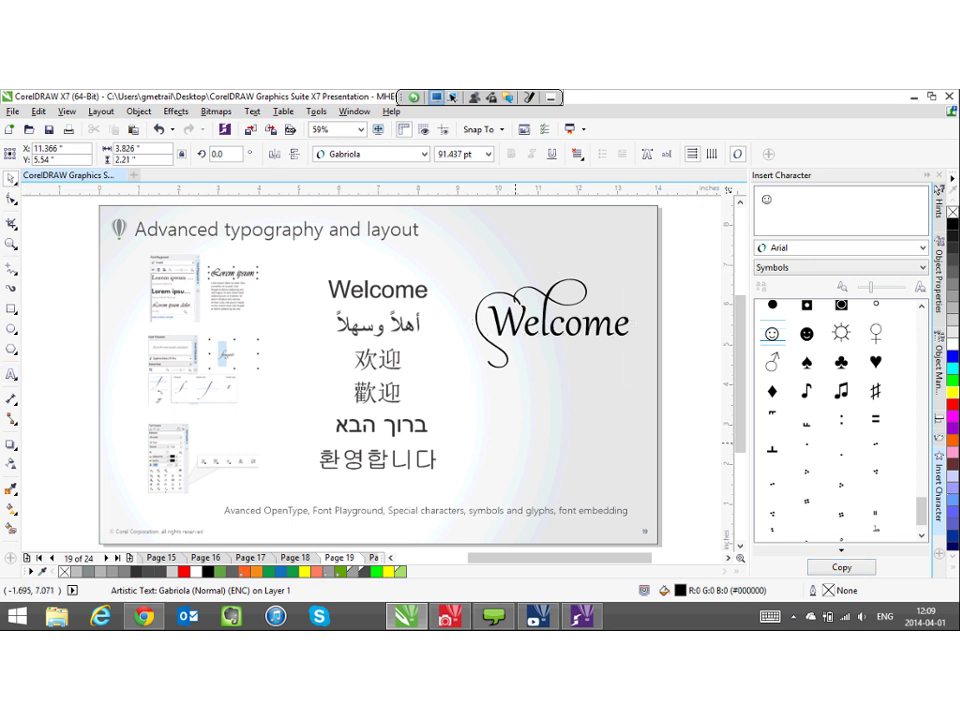
{"action": "left_click", "coordinate": [516, 438]}
{"action": "type", "text": "☺"}
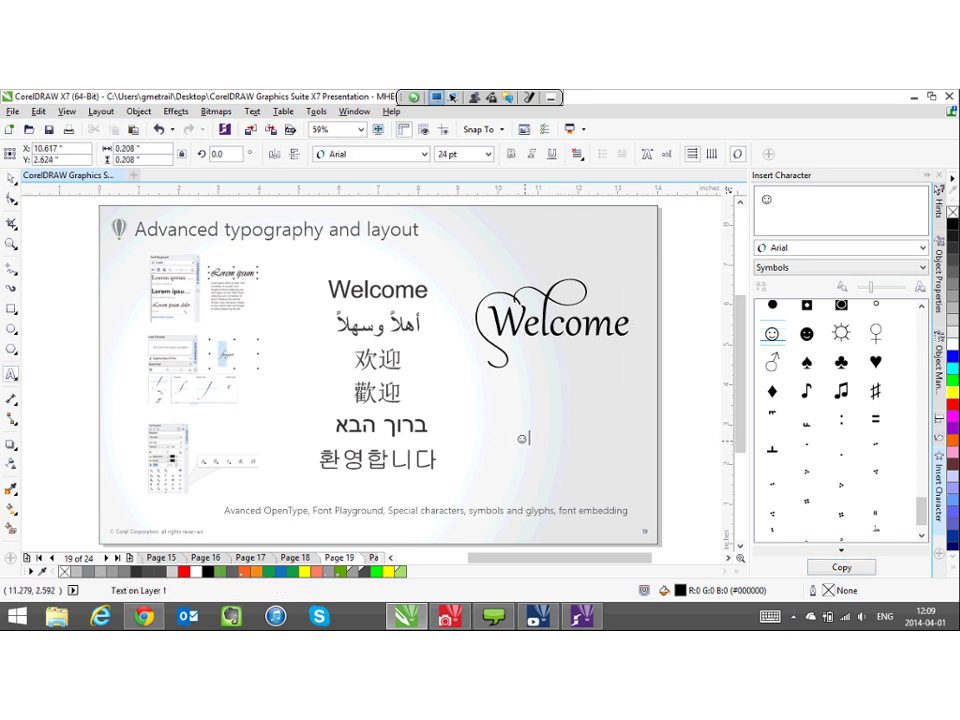
{"action": "left_click", "coordinate": [11, 179]}
{"action": "left_click", "coordinate": [64, 252]}
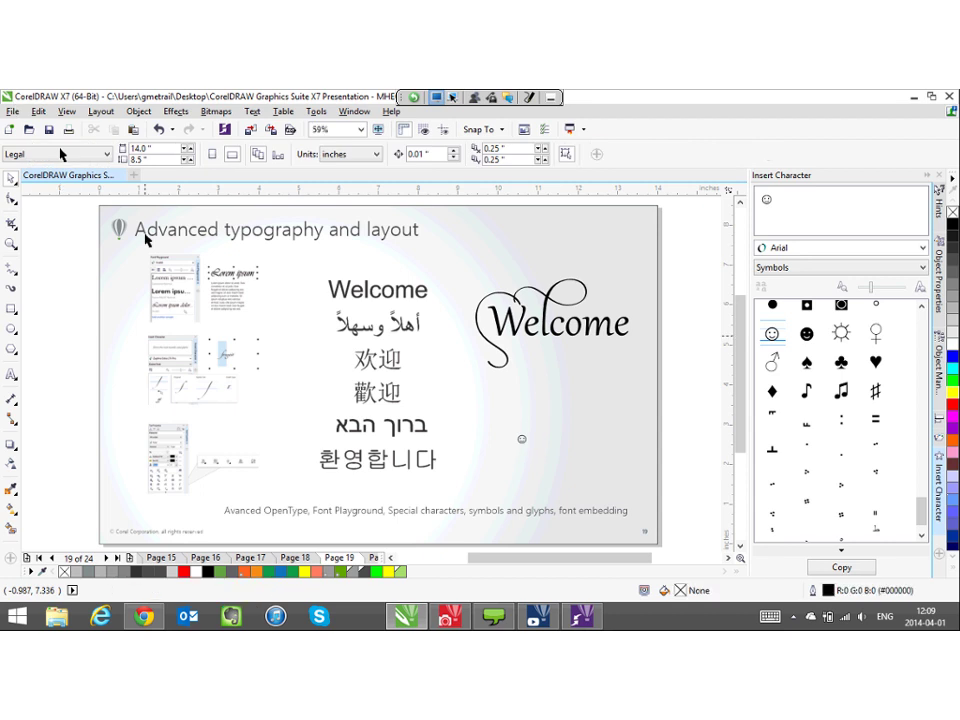
- Go to page 20, "Powerful photo-editing tools", then switch to Corel PHOTO-PAINT and review the file formats it can open
{"action": "key", "text": "Page_Down"}
{"action": "key", "text": "Page_Down"}
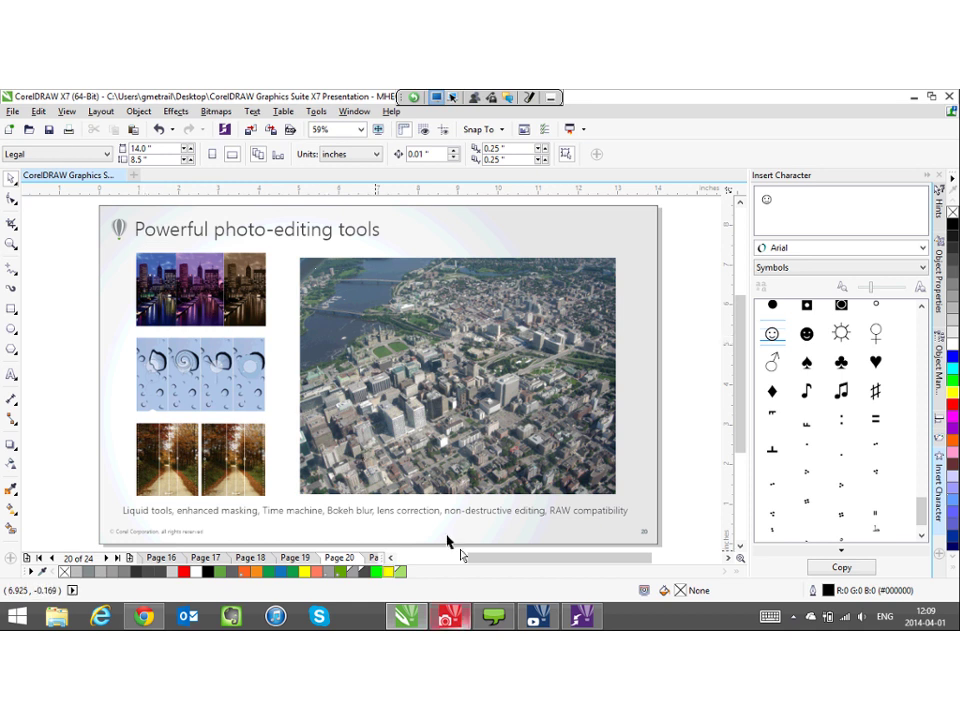
{"action": "left_click", "coordinate": [450, 616]}
{"action": "left_click", "coordinate": [13, 111]}
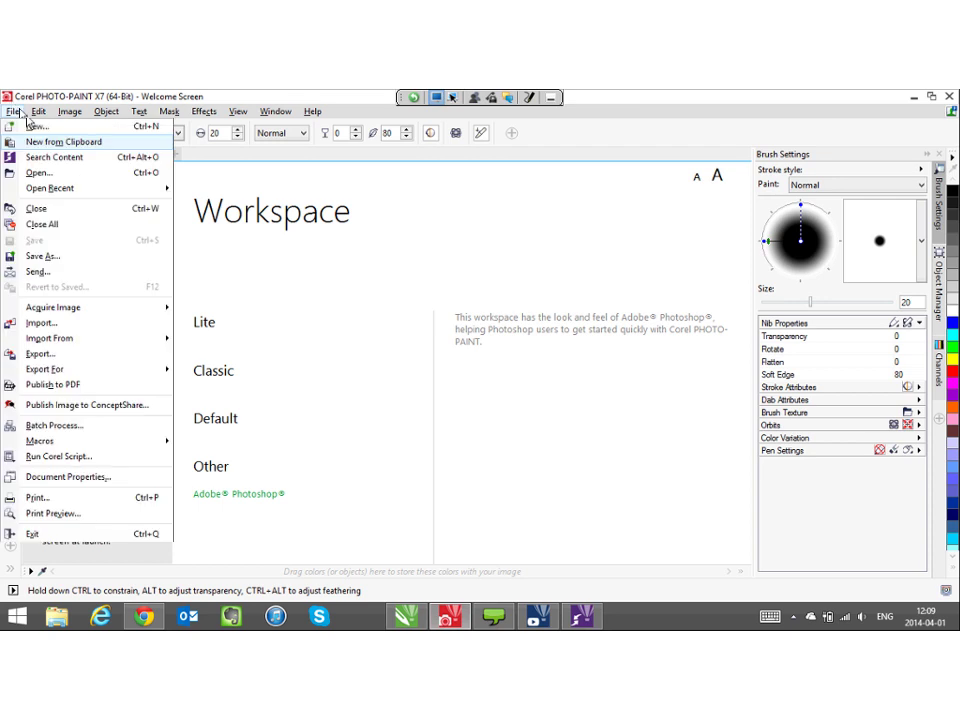
{"action": "left_click", "coordinate": [34, 127]}
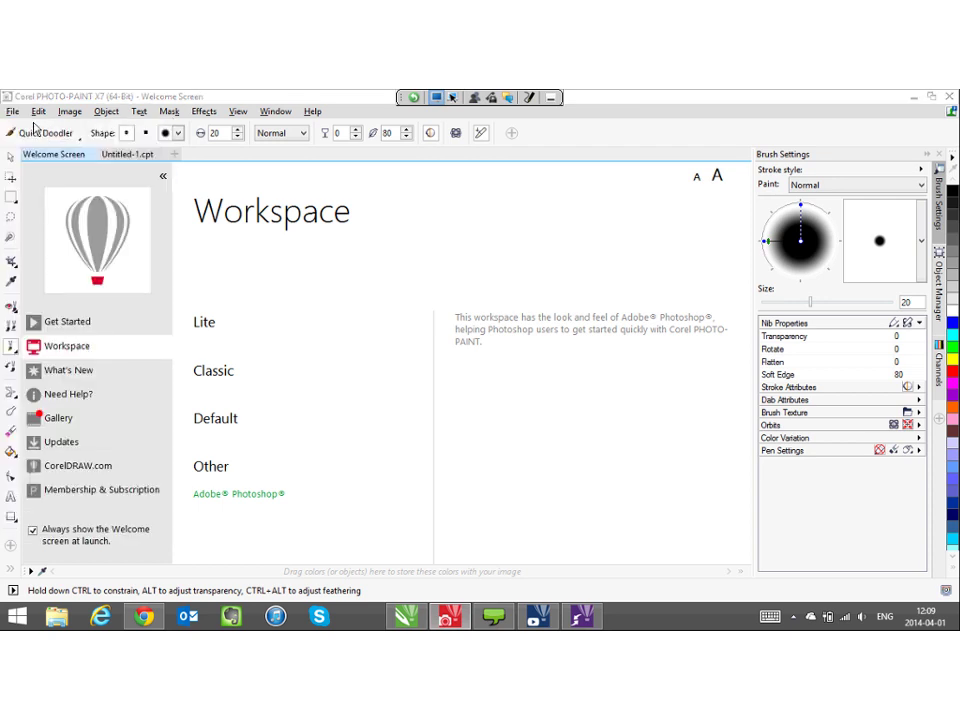
{"action": "left_click", "coordinate": [801, 426]}
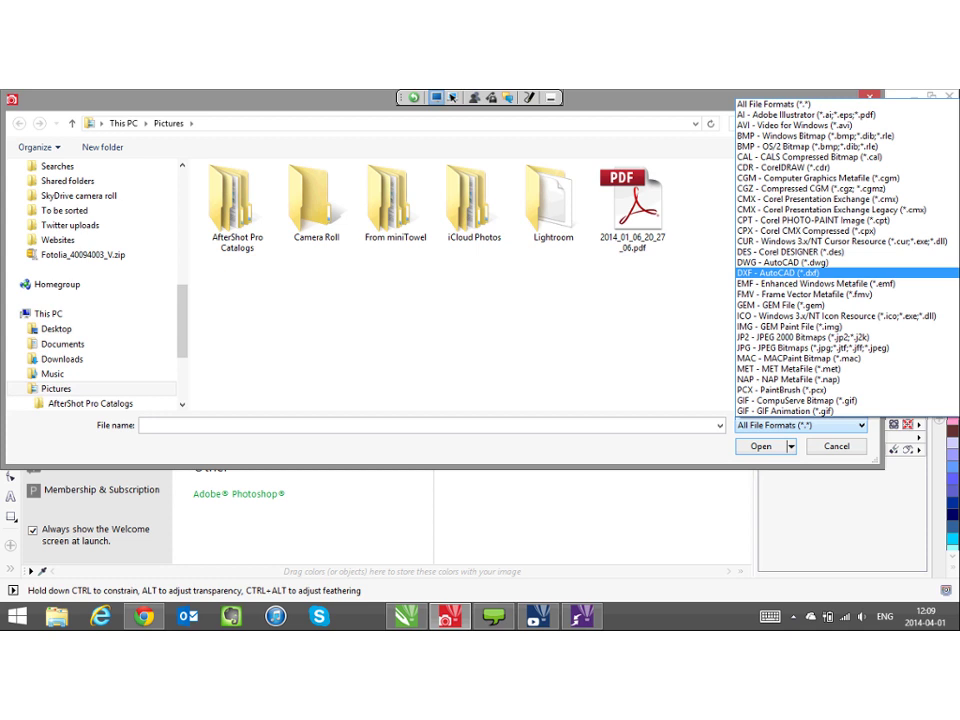
{"action": "key", "text": "Escape"}
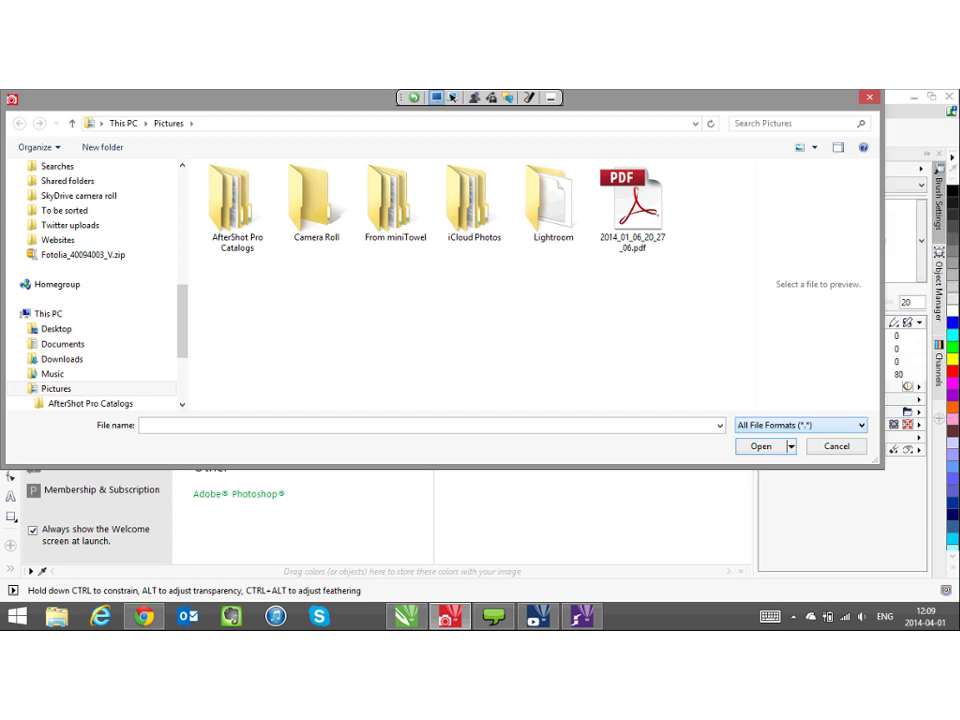
{"action": "key", "text": "Escape"}
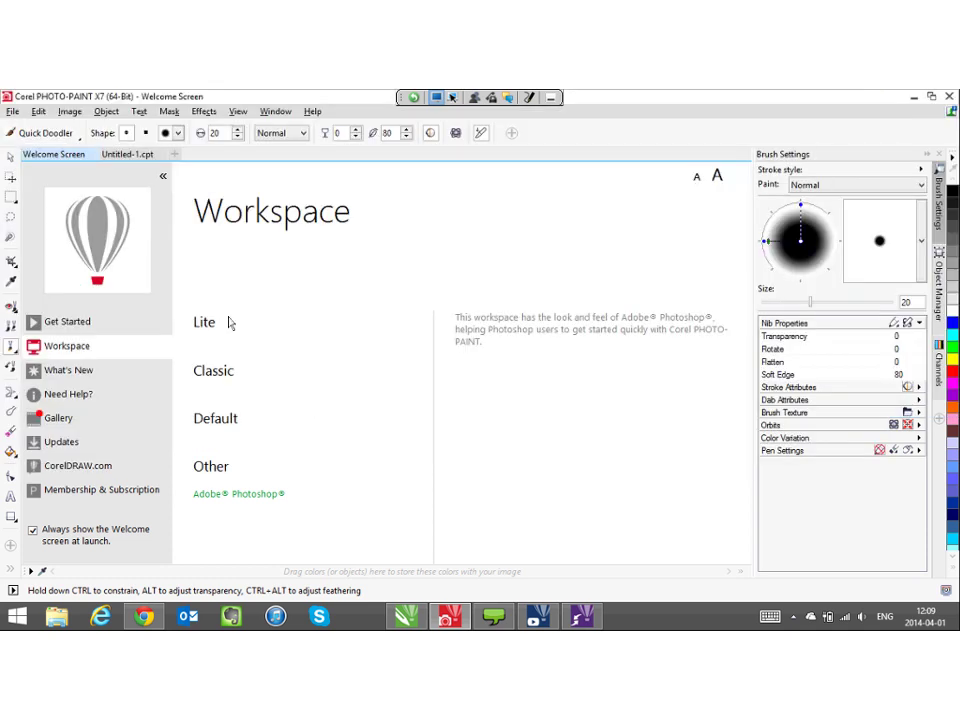
- Return to CorelDRAW and open page 20's large aerial city photo for editing in Corel PHOTO-PAINT
{"action": "left_click", "coordinate": [406, 616]}
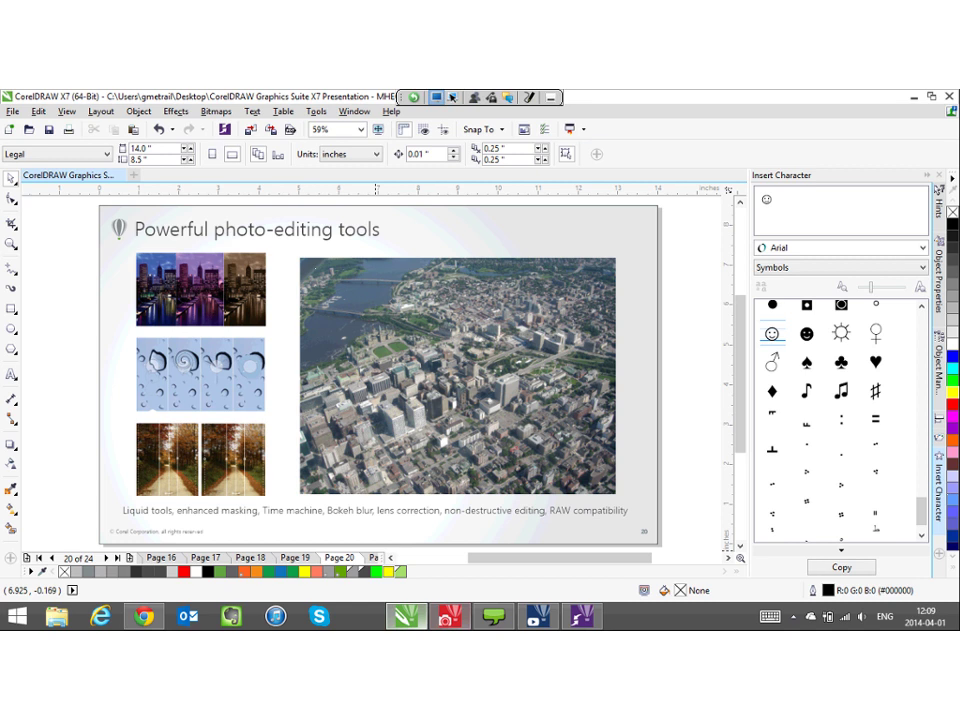
{"action": "left_click", "coordinate": [310, 398]}
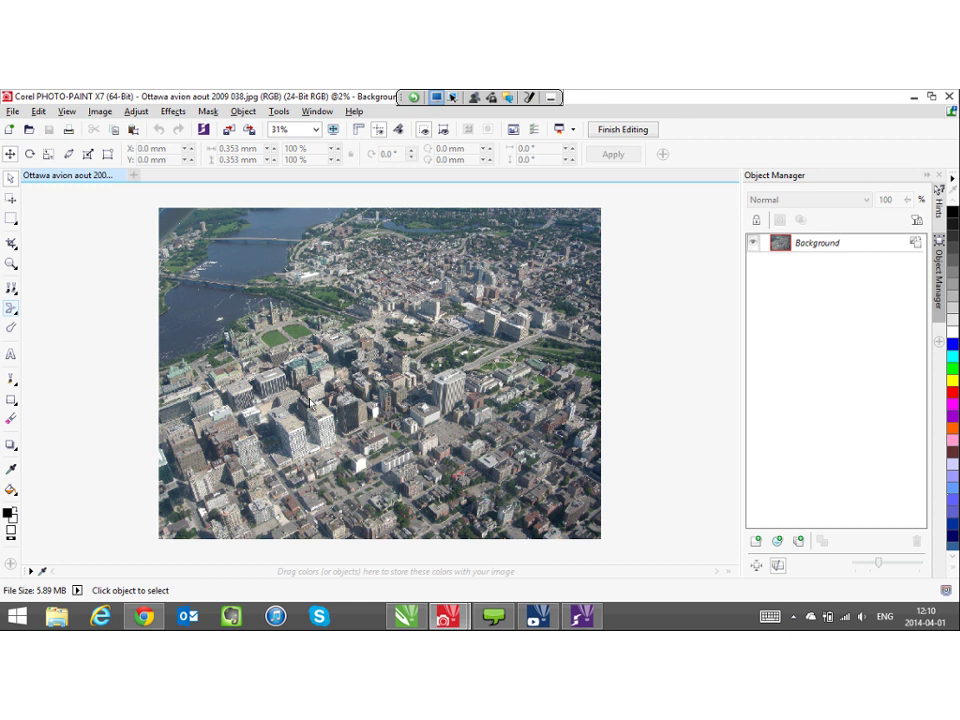
- Distort the parliament's central tower with Liquid Twirl at nib size 100, and shrink the boat on the river with Liquid Attract
{"action": "left_click", "coordinate": [11, 327]}
{"action": "key", "text": "z"}
{"action": "left_click_drag", "start_coordinate": [341, 358], "coordinate": [342, 361]}
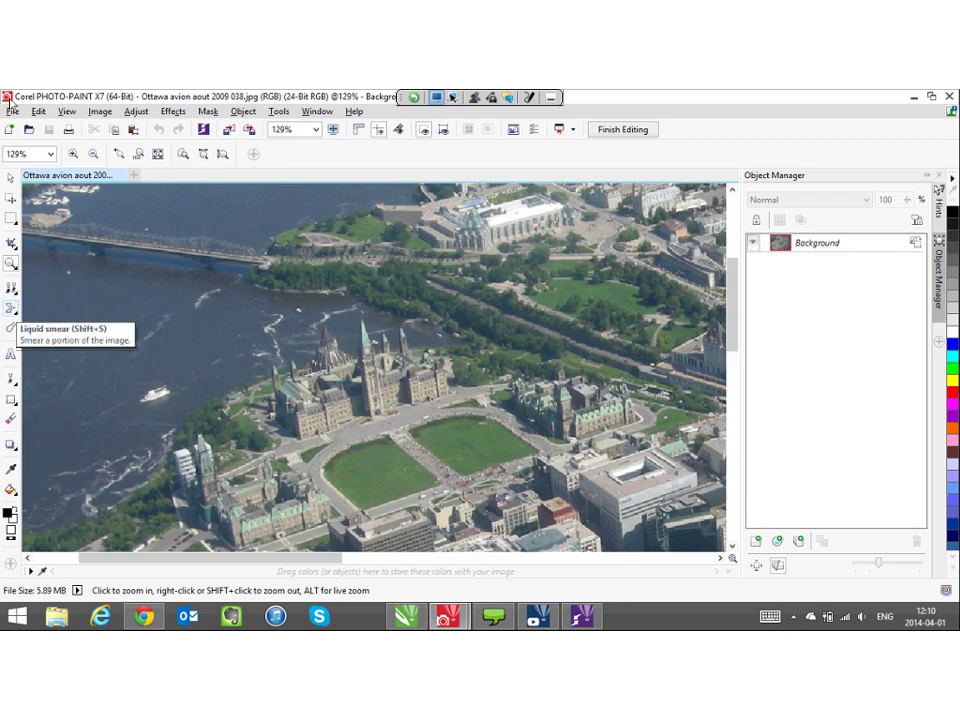
{"action": "left_click", "coordinate": [11, 308]}
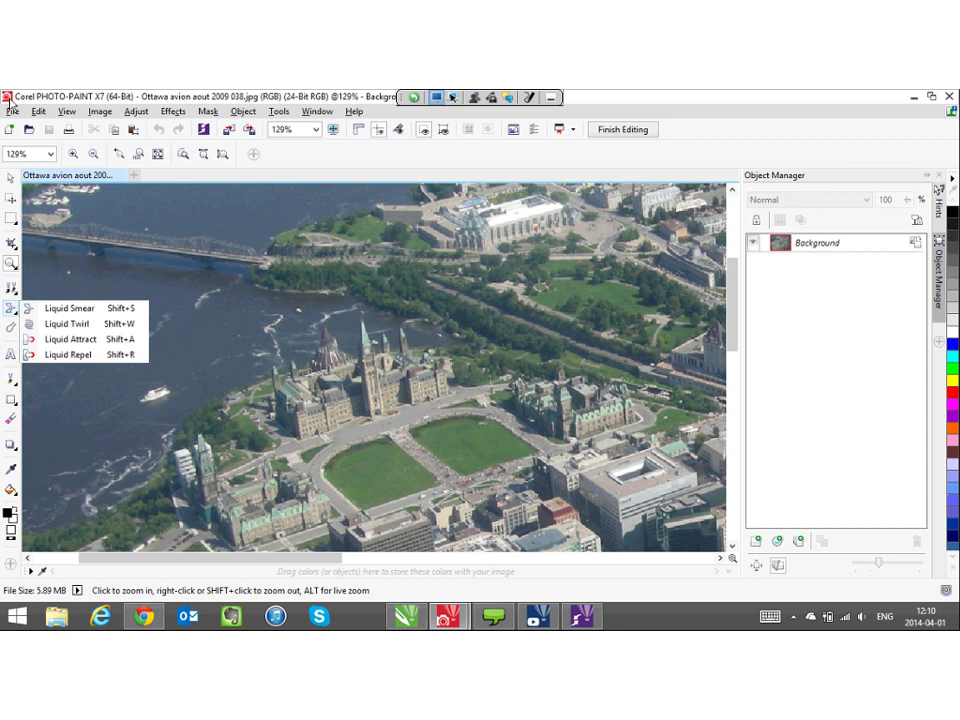
{"action": "left_click", "coordinate": [66, 323]}
{"action": "left_click_drag", "start_coordinate": [29, 154], "coordinate": [15, 154]}
{"action": "type", "text": "100"}
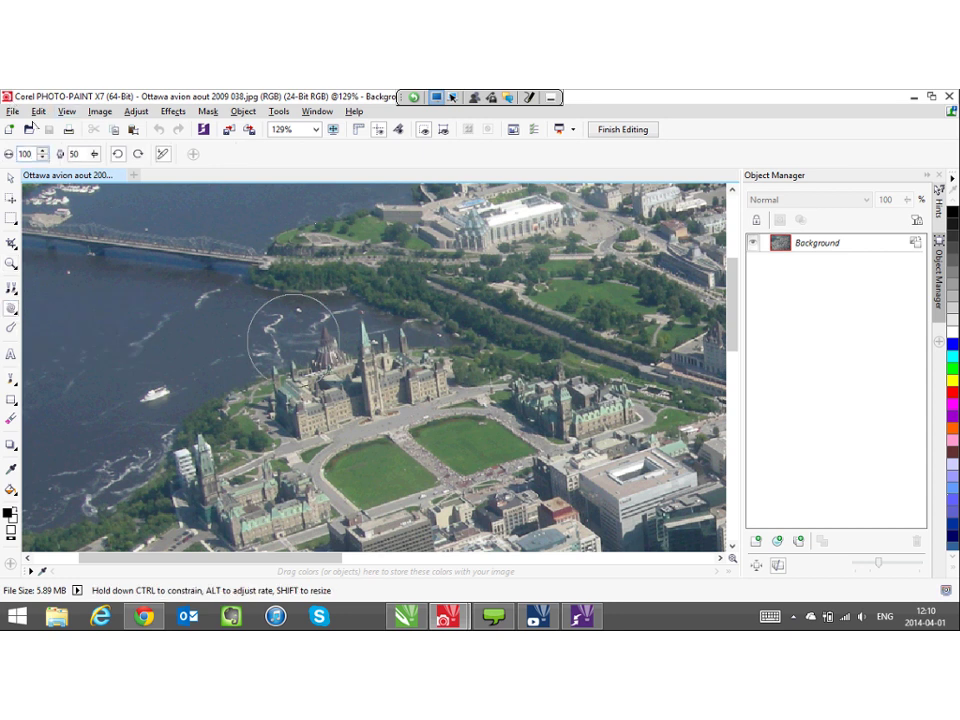
{"action": "left_click_drag", "start_coordinate": [368, 340], "coordinate": [372, 342]}
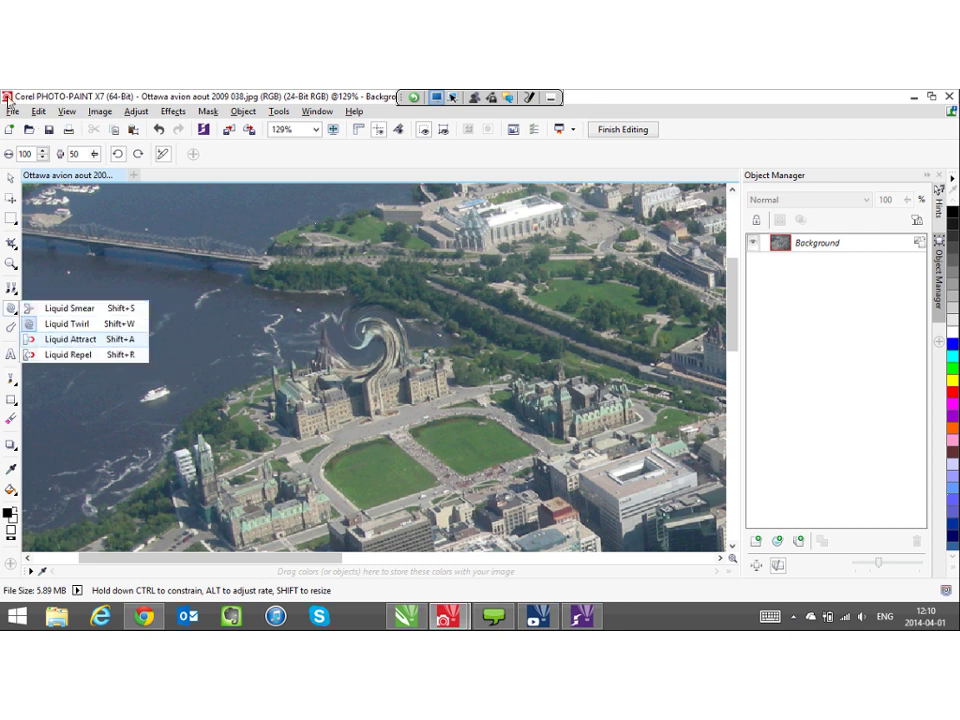
{"action": "left_click", "coordinate": [70, 339]}
{"action": "left_click", "coordinate": [149, 394]}
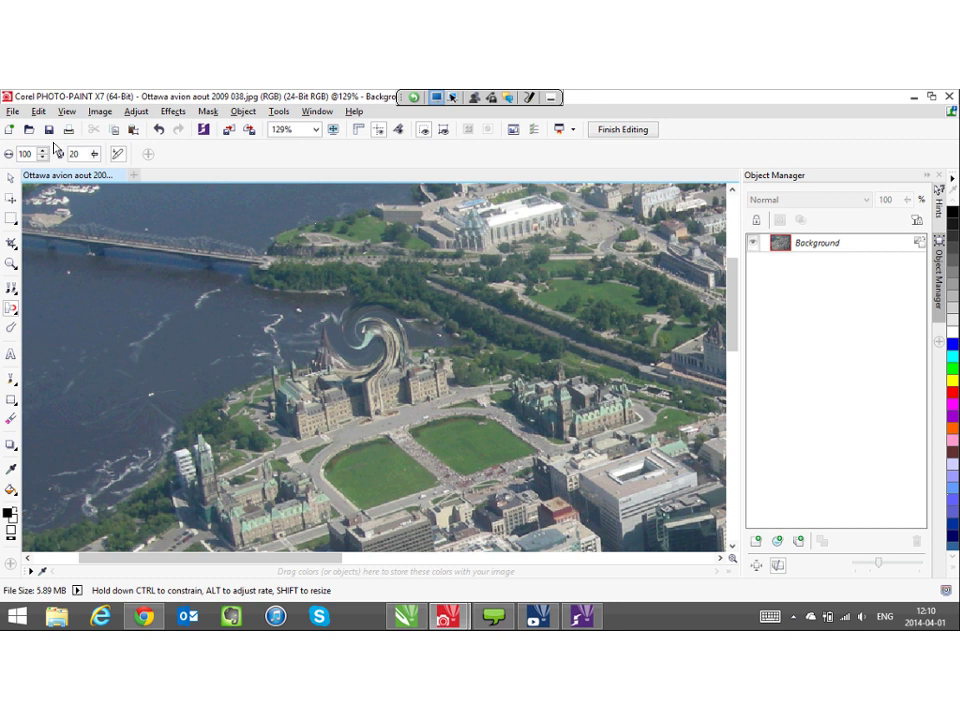
- Paint several freehand black strokes over the river and parliament buildings using the Custom Airbrush from the Airbrush category
{"action": "left_click", "coordinate": [14, 383]}
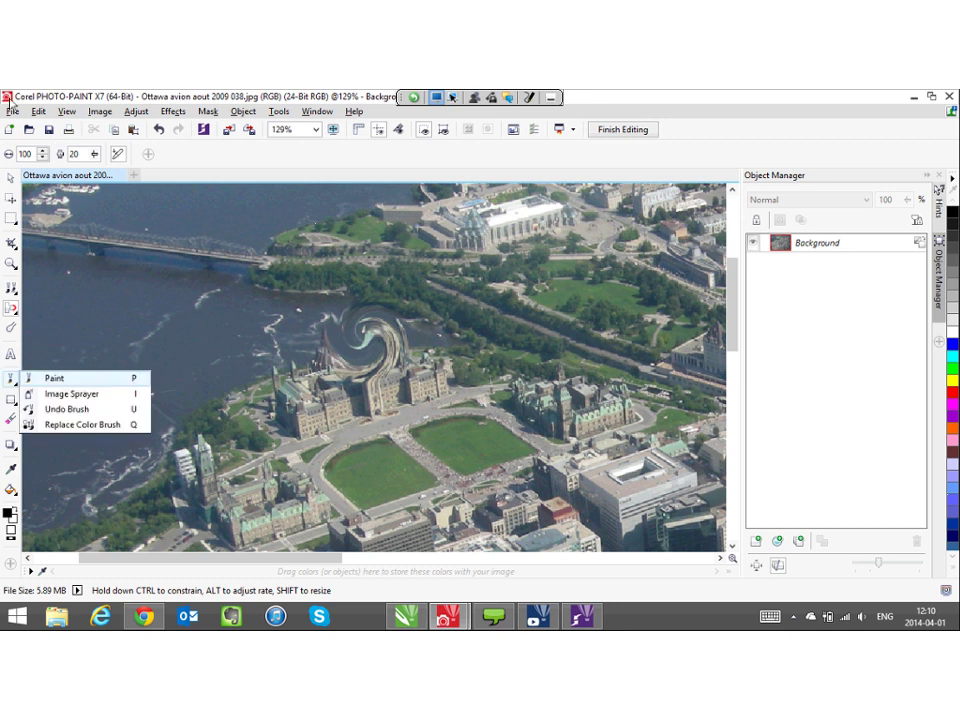
{"action": "key", "text": "p"}
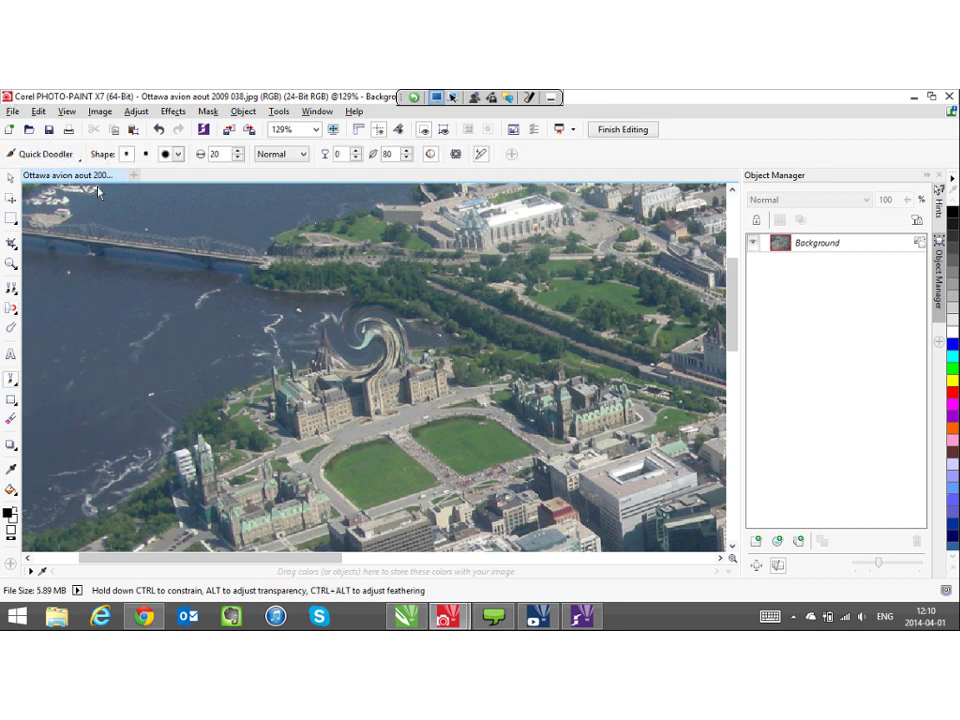
{"action": "left_click", "coordinate": [52, 150]}
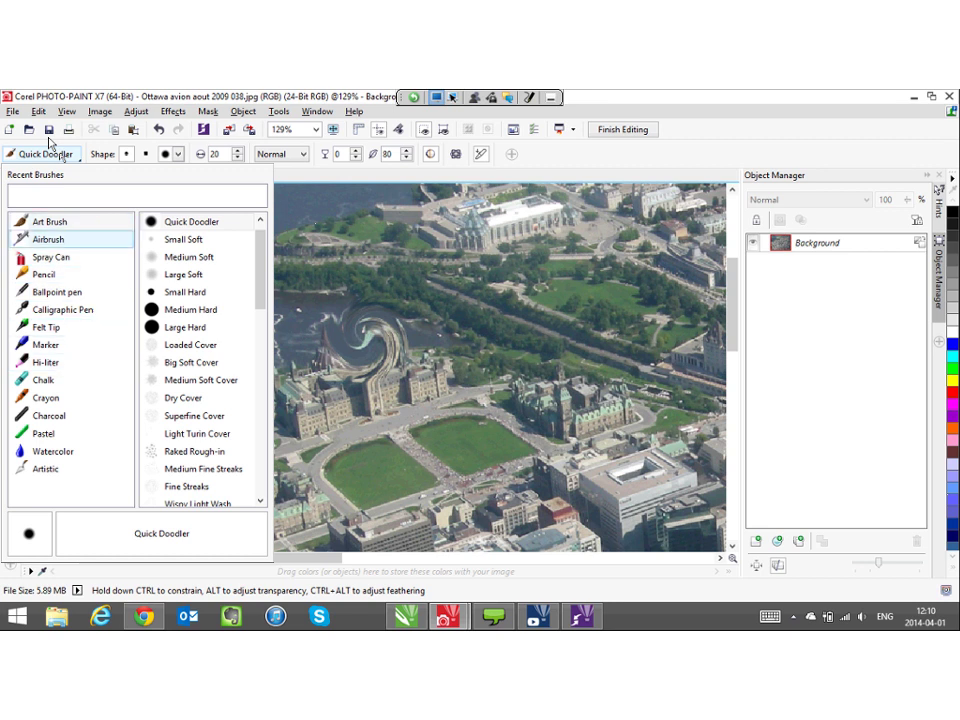
{"action": "left_click", "coordinate": [48, 240]}
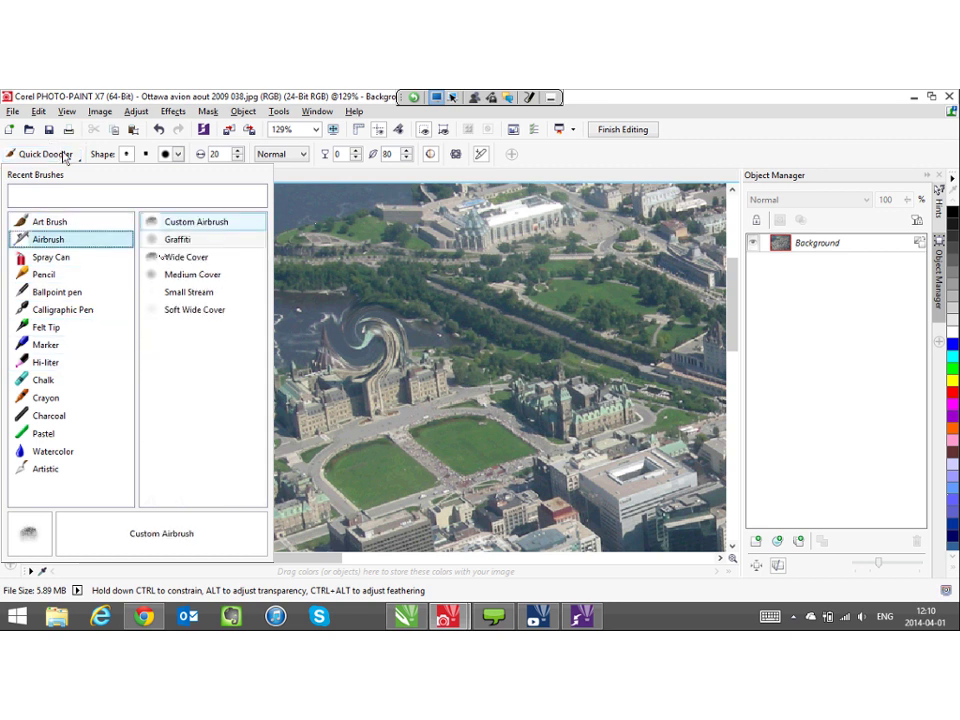
{"action": "left_click", "coordinate": [196, 222]}
{"action": "left_click_drag", "start_coordinate": [103, 350], "coordinate": [221, 299]}
{"action": "left_click_drag", "start_coordinate": [76, 369], "coordinate": [298, 254]}
{"action": "mouse_move", "coordinate": [125, 404]}
{"action": "left_mouse_down"}
{"action": "mouse_move", "coordinate": [246, 357]}
{"action": "mouse_move", "coordinate": [332, 465]}
{"action": "mouse_move", "coordinate": [384, 446]}
{"action": "left_mouse_up"}
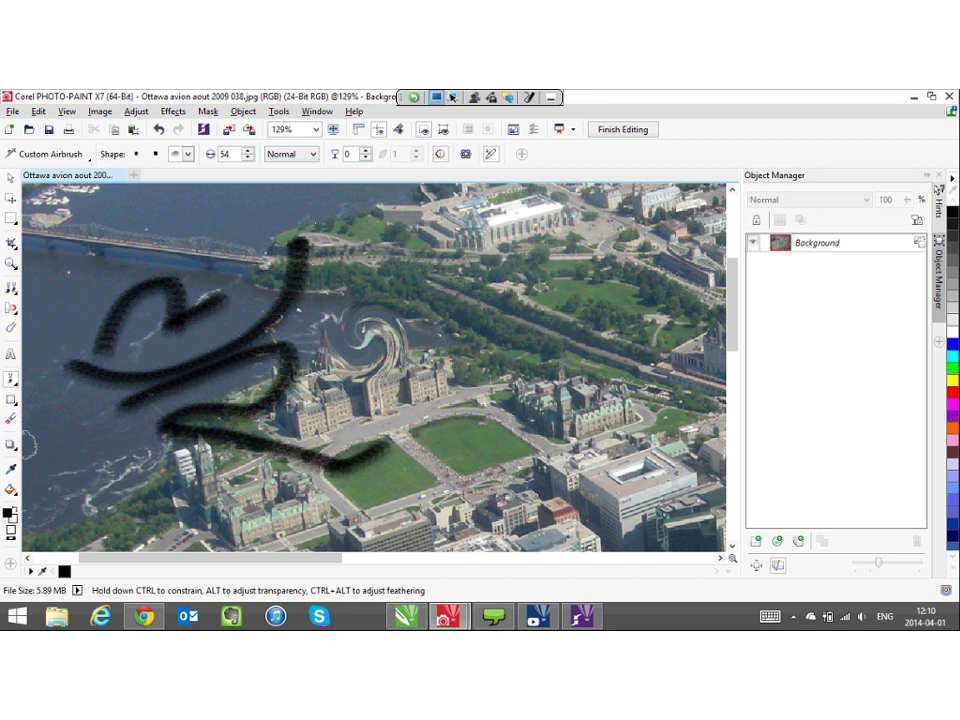
- Undo the airbrush strokes and the liquid distortions on the aerial photo
{"action": "key", "text": "ctrl+z"}
{"action": "key", "text": "ctrl+z"}
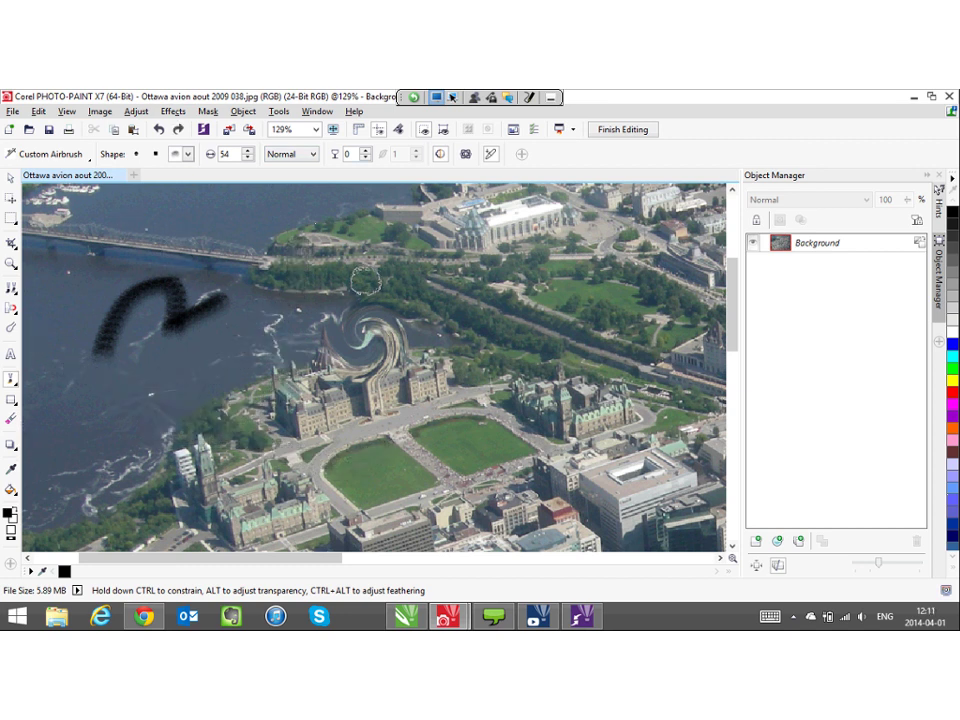
{"action": "key", "text": "ctrl+z"}
{"action": "key", "text": "ctrl+z"}
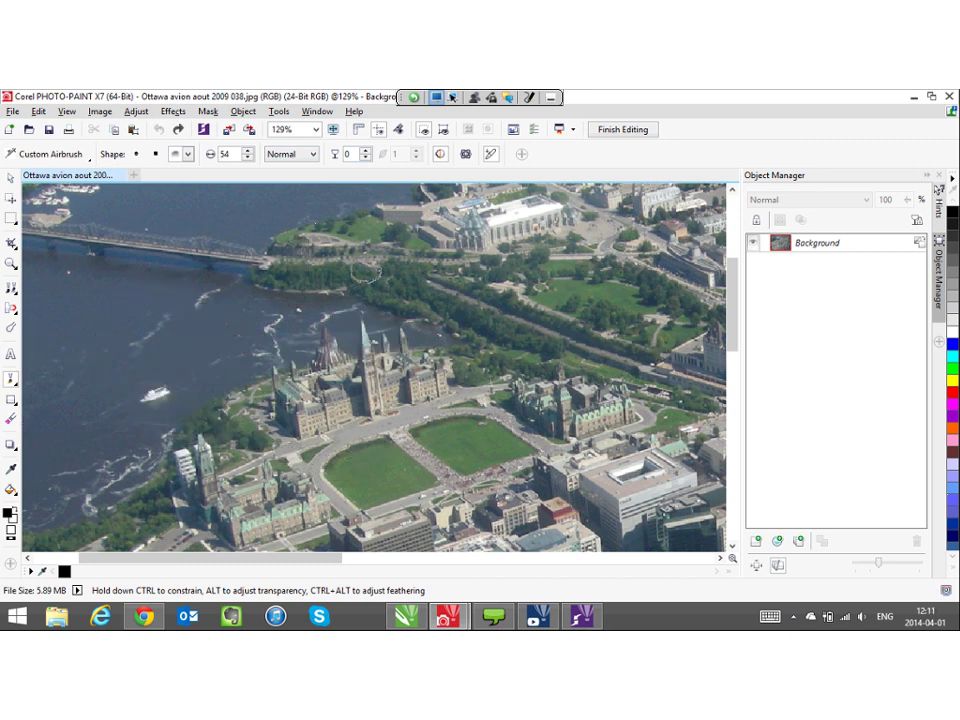
- Place a Planar Mask across the parliament area, about 23.5 mm wide with a 22 mm feathered edge, rotated to about 348.9°
{"action": "key", "text": "F4"}
{"action": "left_click", "coordinate": [11, 178]}
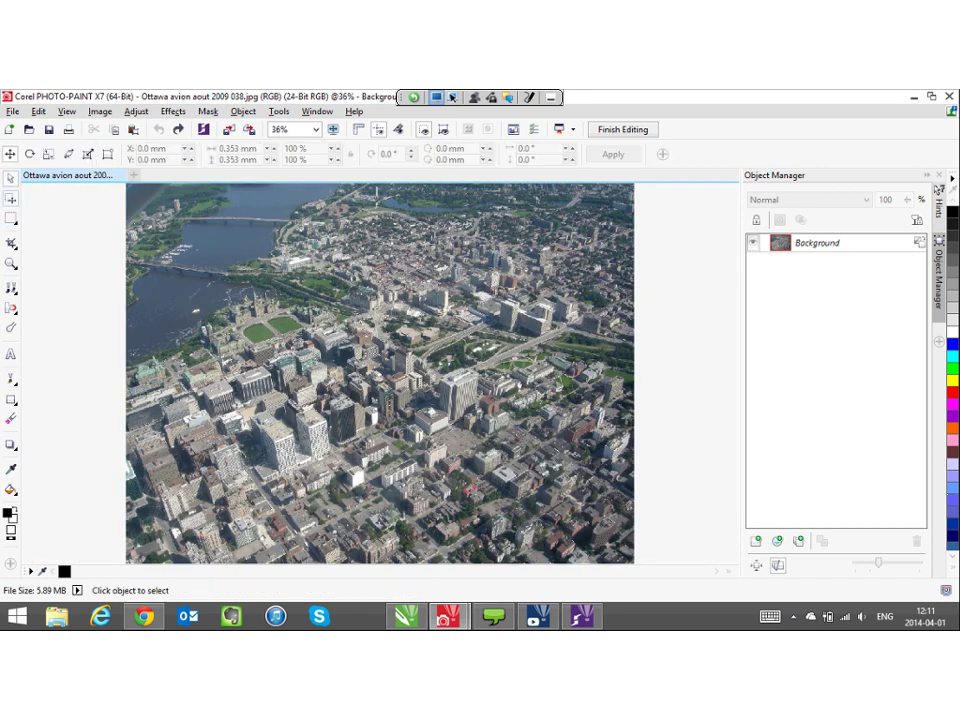
{"action": "left_click", "coordinate": [14, 221]}
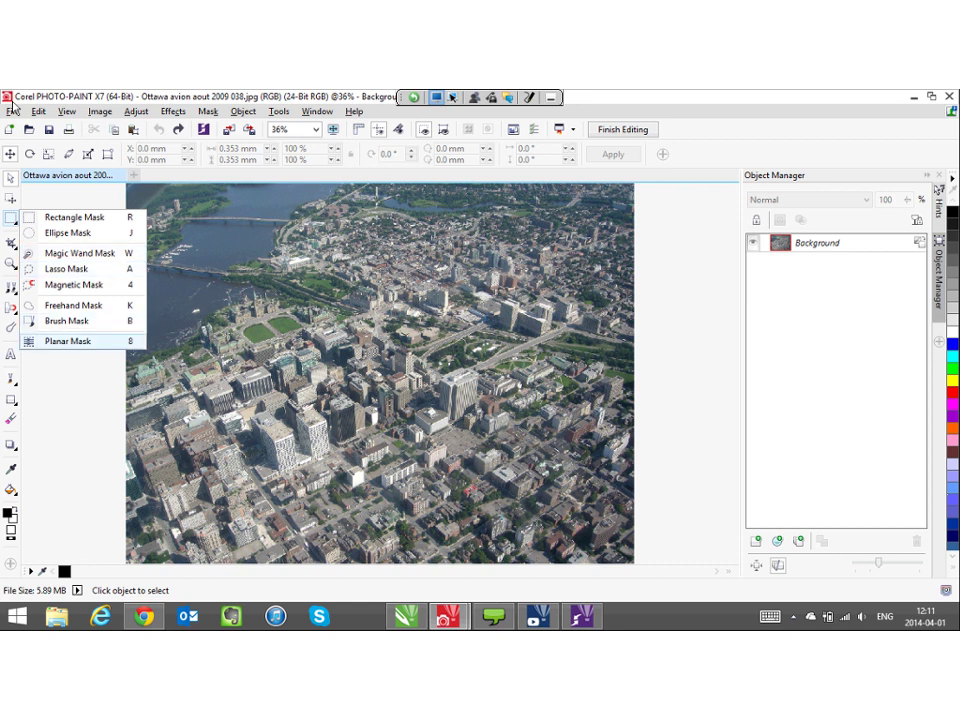
{"action": "left_click", "coordinate": [68, 341]}
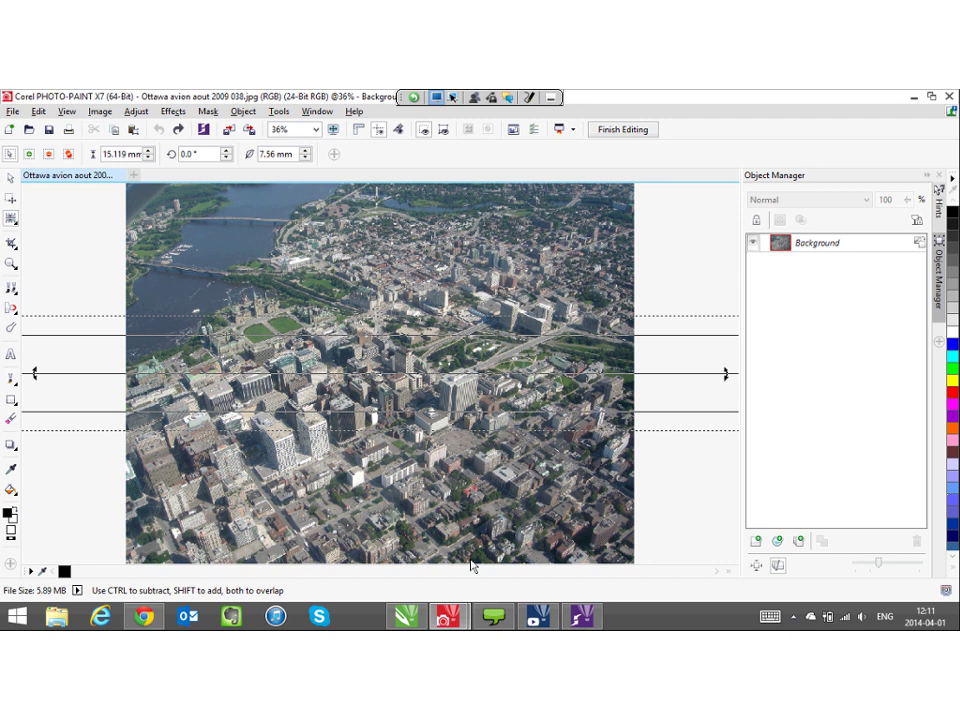
{"action": "left_click_drag", "start_coordinate": [380, 411], "coordinate": [381, 470]}
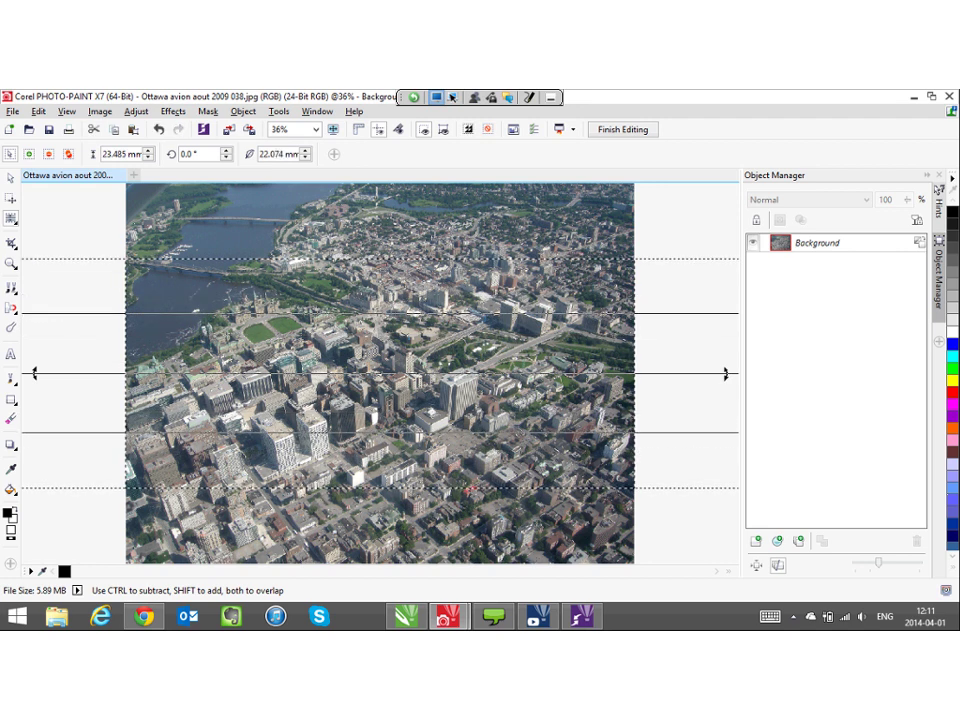
{"action": "mouse_move", "coordinate": [726, 374]}
{"action": "left_mouse_down"}
{"action": "mouse_move", "coordinate": [726, 420]}
{"action": "mouse_move", "coordinate": [726, 374]}
{"action": "mouse_move", "coordinate": [726, 390]}
{"action": "left_mouse_up"}
{"action": "left_click", "coordinate": [193, 287]}
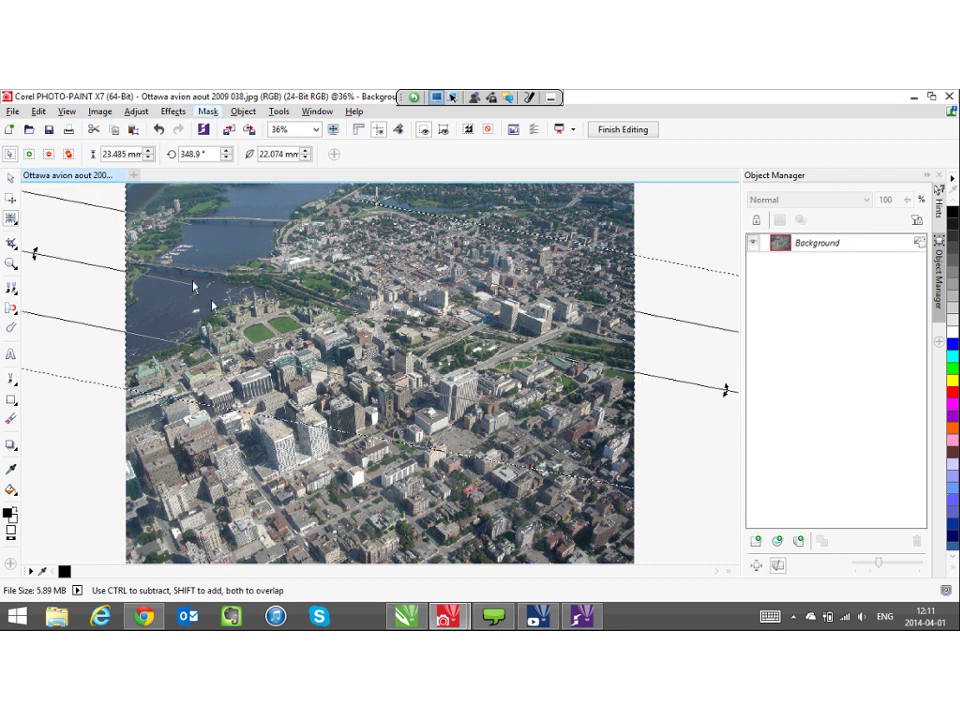
- Apply a Bokeh Blur around the masked band with blur amount 20, circular aperture, feather edge 10 and focus range 0
{"action": "left_click", "coordinate": [208, 111]}
{"action": "mouse_move", "coordinate": [173, 111]}
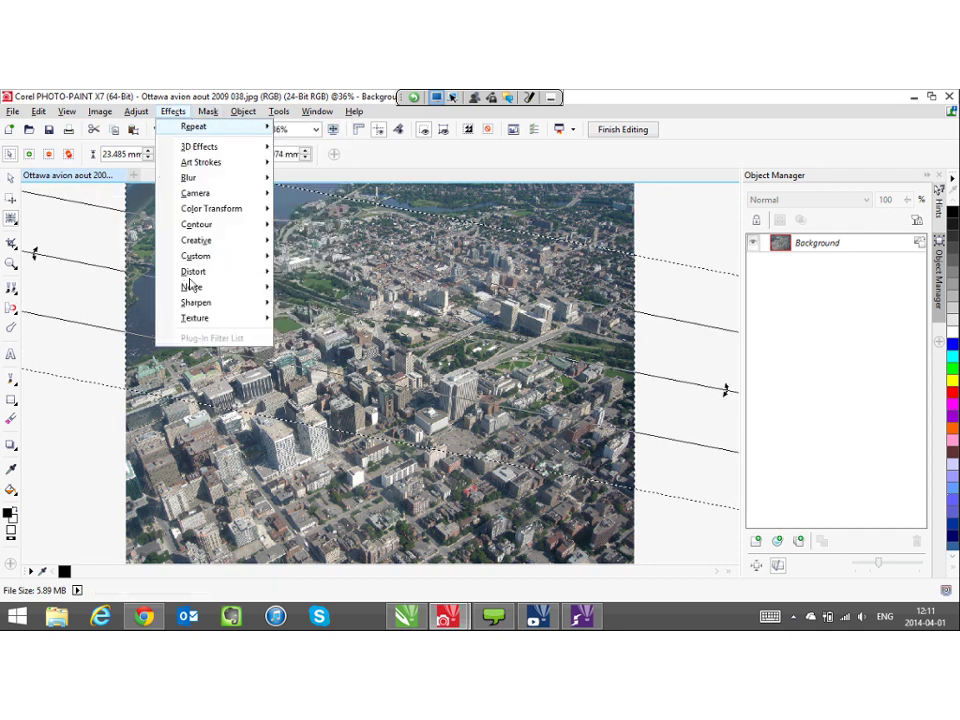
{"action": "key", "text": "Down"}
{"action": "key", "text": "Down"}
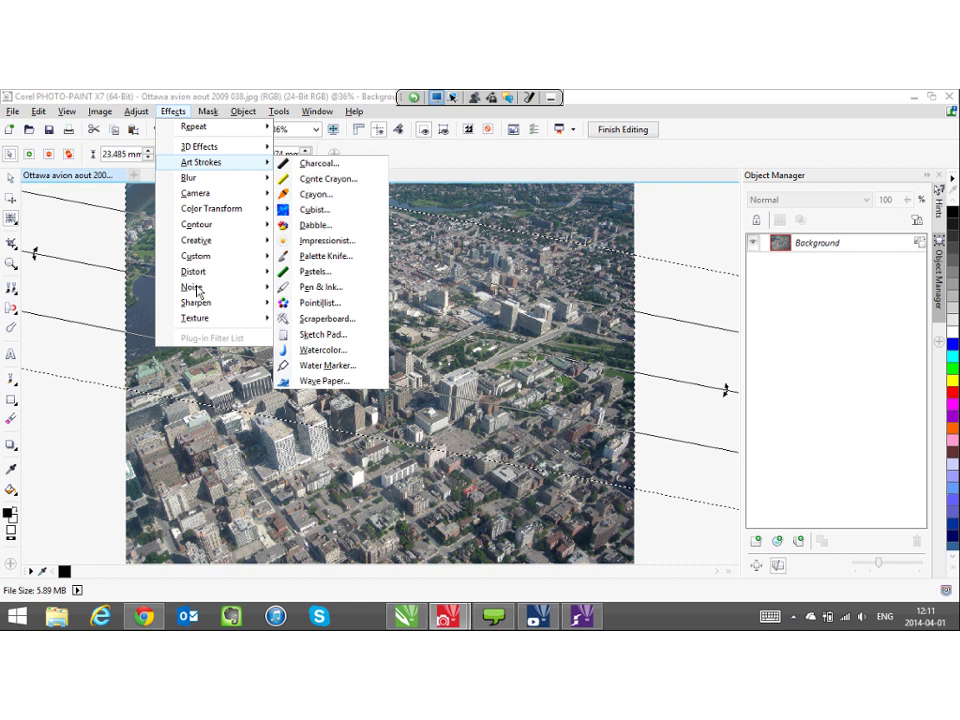
{"action": "key", "text": "Down"}
{"action": "key", "text": "Down"}
{"action": "key", "text": "Up"}
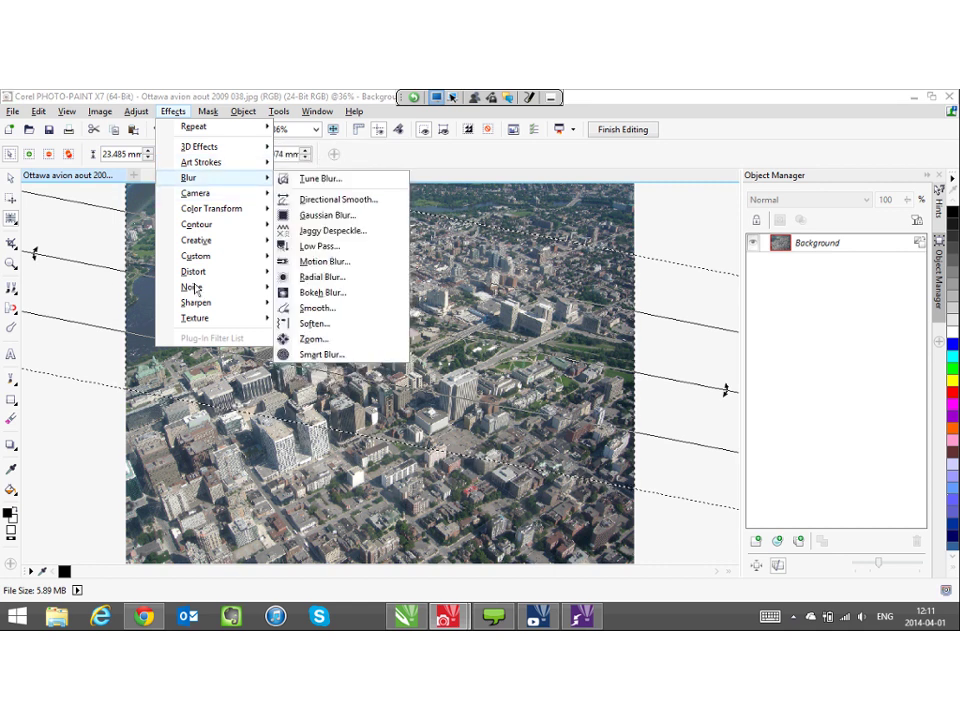
{"action": "key", "text": "Down"}
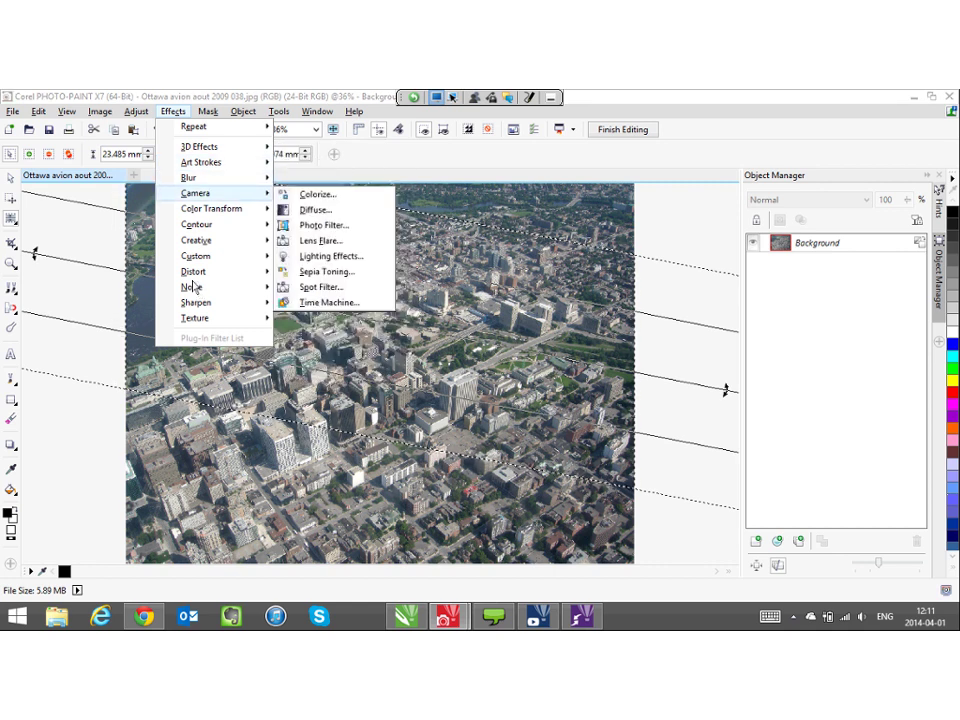
{"action": "key", "text": "Up"}
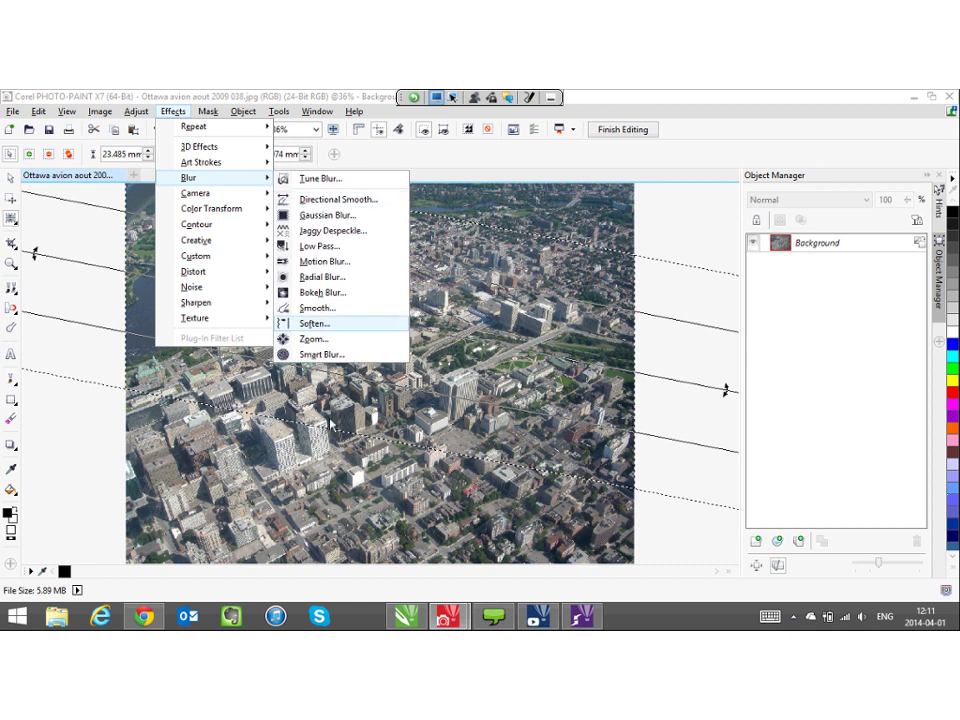
{"action": "key", "text": "Up"}
{"action": "key", "text": "Up"}
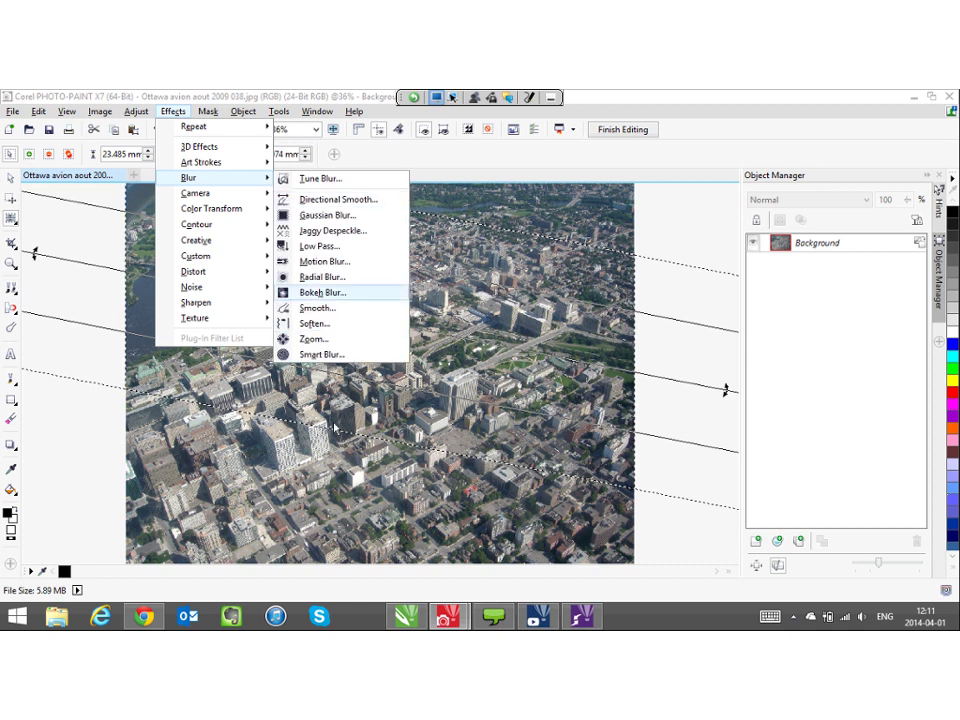
{"action": "key", "text": "Return"}
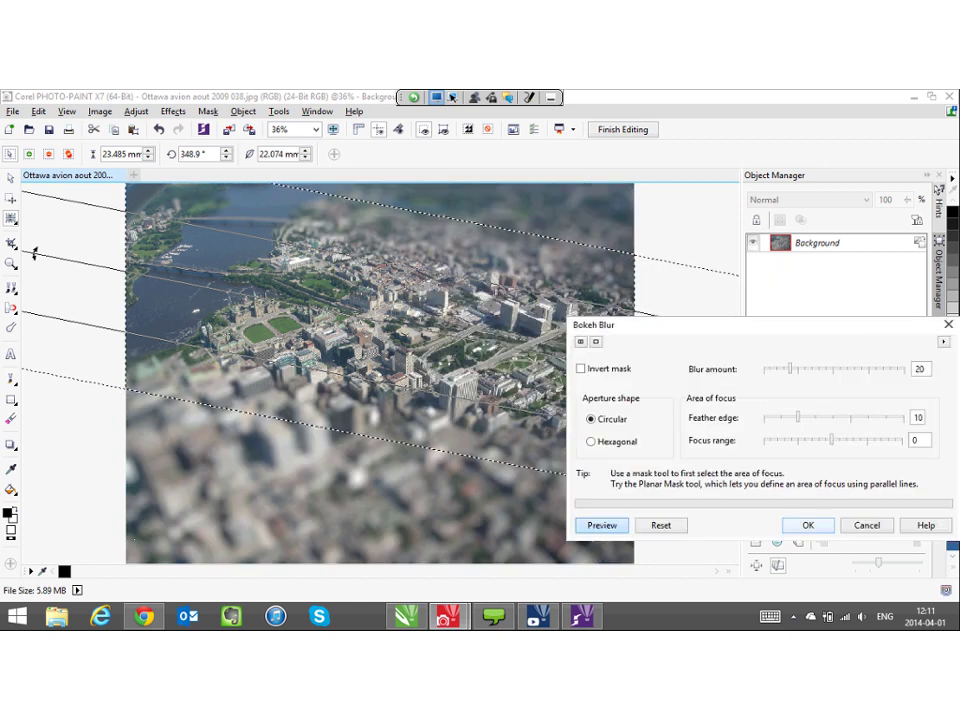
{"action": "key", "text": "Return"}
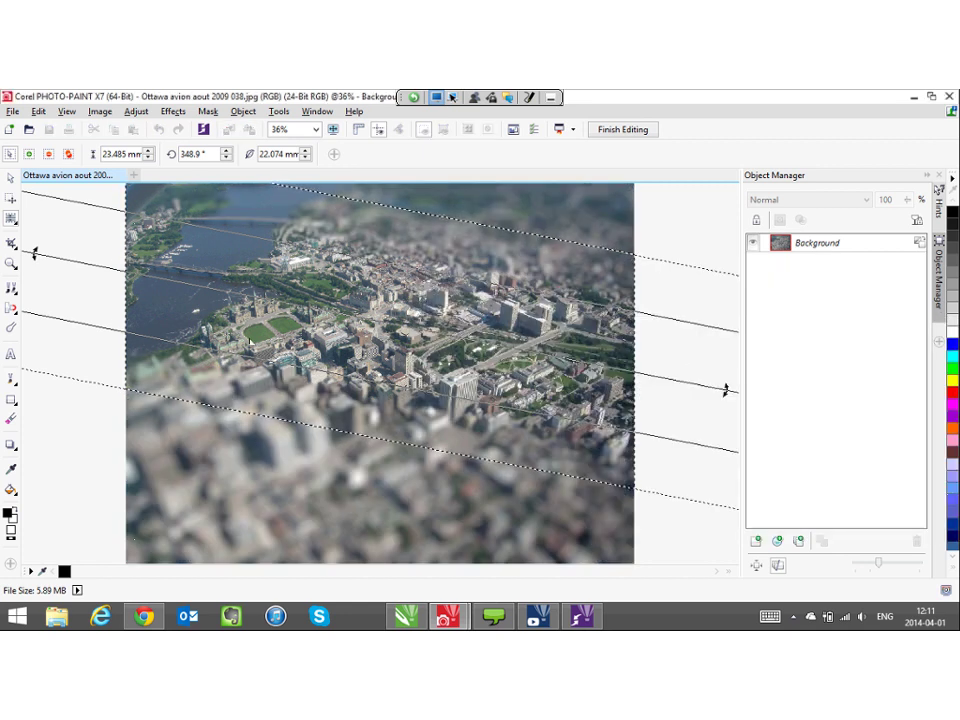
- Add a Grayscale lens above the Background object, keeping its default colour channel percentages
{"action": "left_click", "coordinate": [11, 178]}
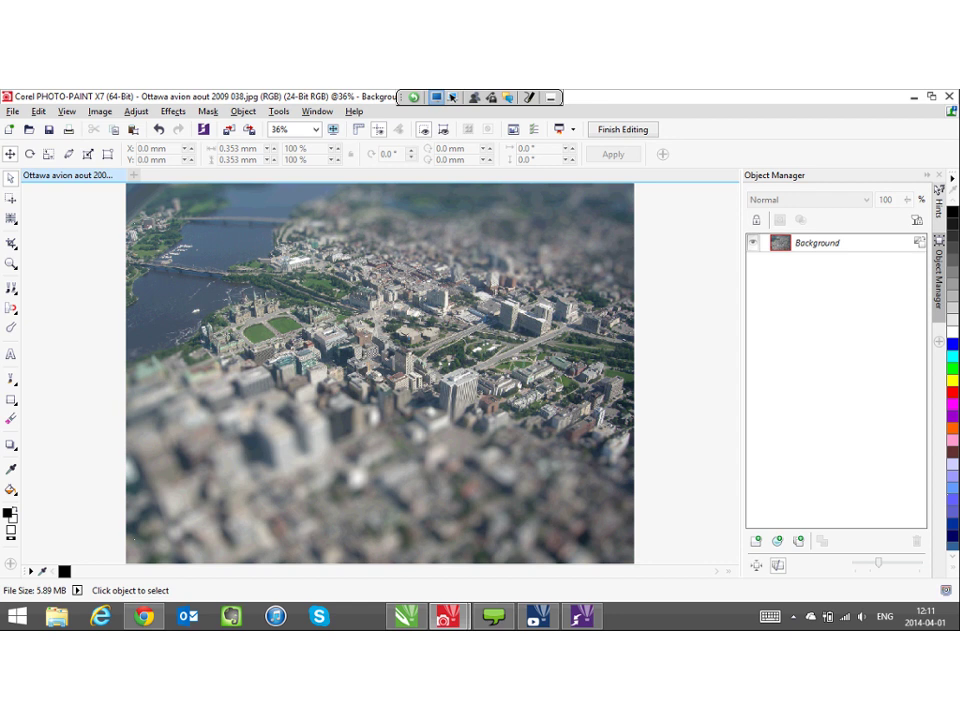
{"action": "left_click", "coordinate": [856, 243]}
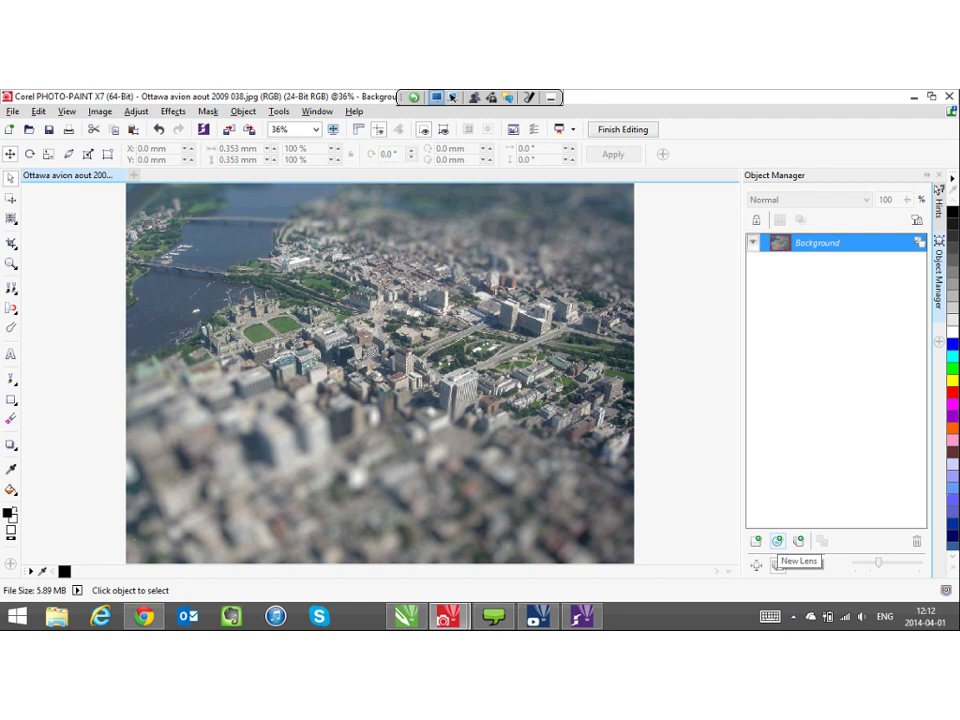
{"action": "left_click", "coordinate": [777, 541]}
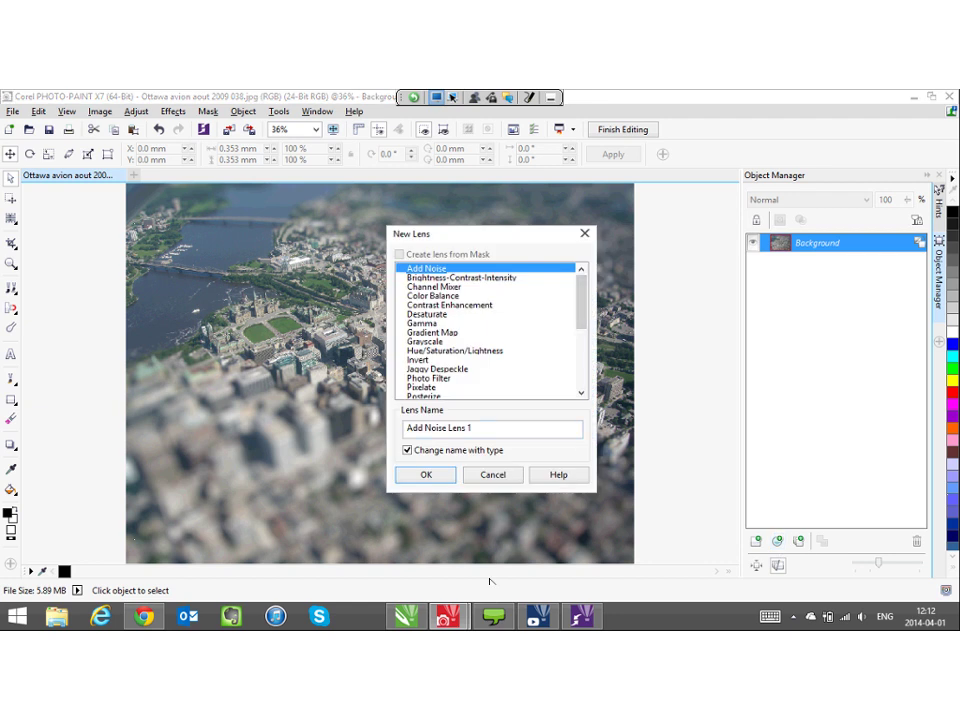
{"action": "left_click", "coordinate": [425, 342]}
{"action": "left_click", "coordinate": [426, 475]}
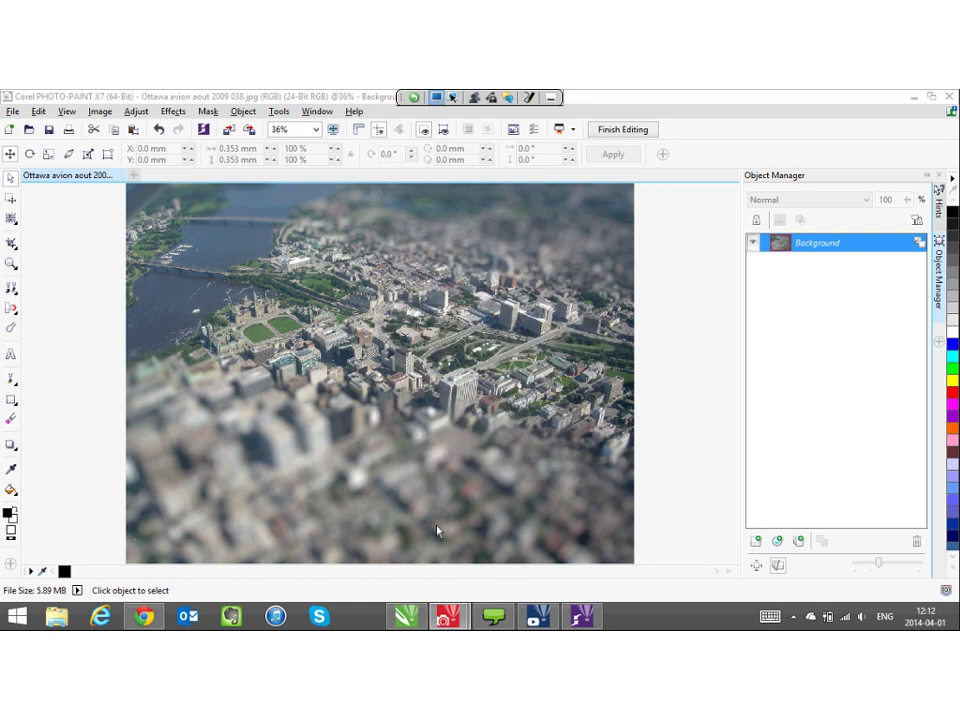
{"action": "left_click_drag", "start_coordinate": [461, 228], "coordinate": [751, 409]}
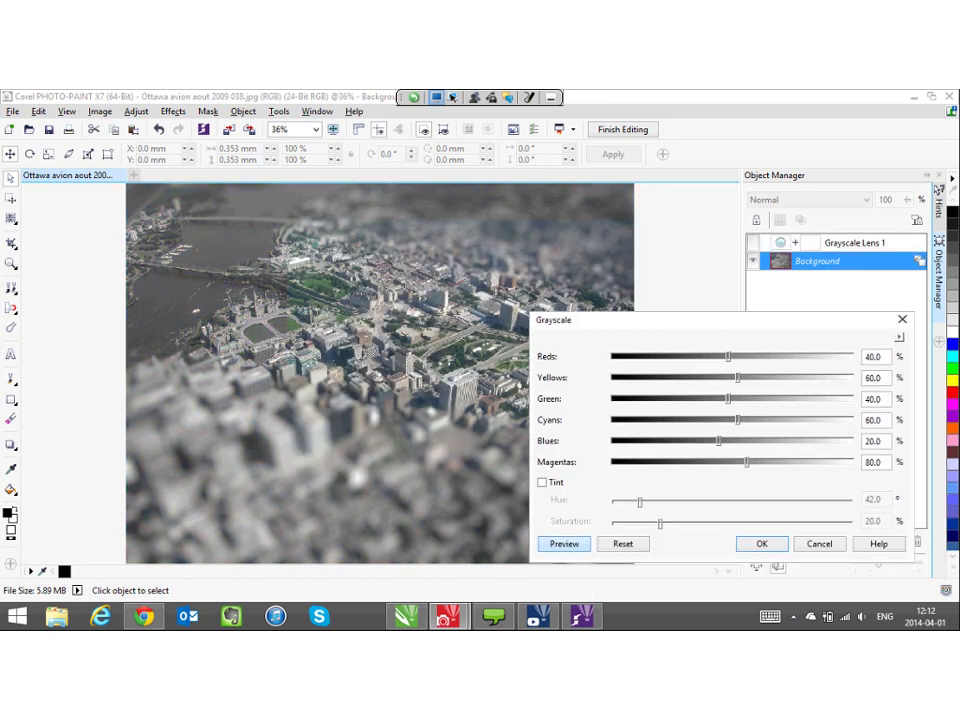
{"action": "left_click", "coordinate": [762, 544]}
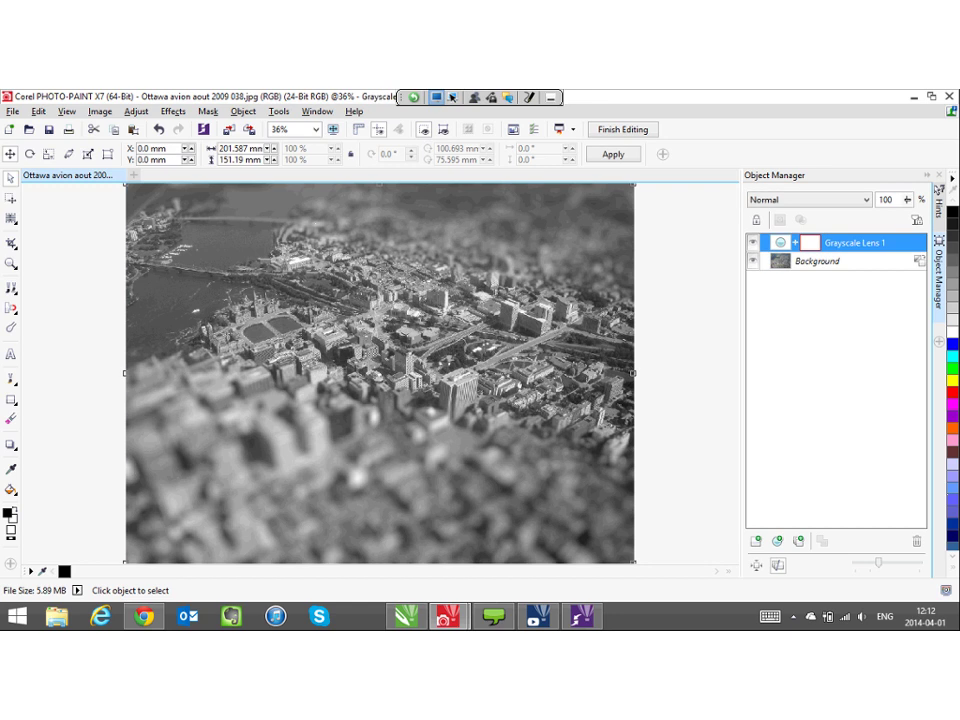
- Toggle the Grayscale lens's visibility to compare the photo with and without it, and look over the available merge modes
{"action": "left_click", "coordinate": [752, 242]}
{"action": "left_click", "coordinate": [752, 242]}
{"action": "left_click", "coordinate": [752, 242]}
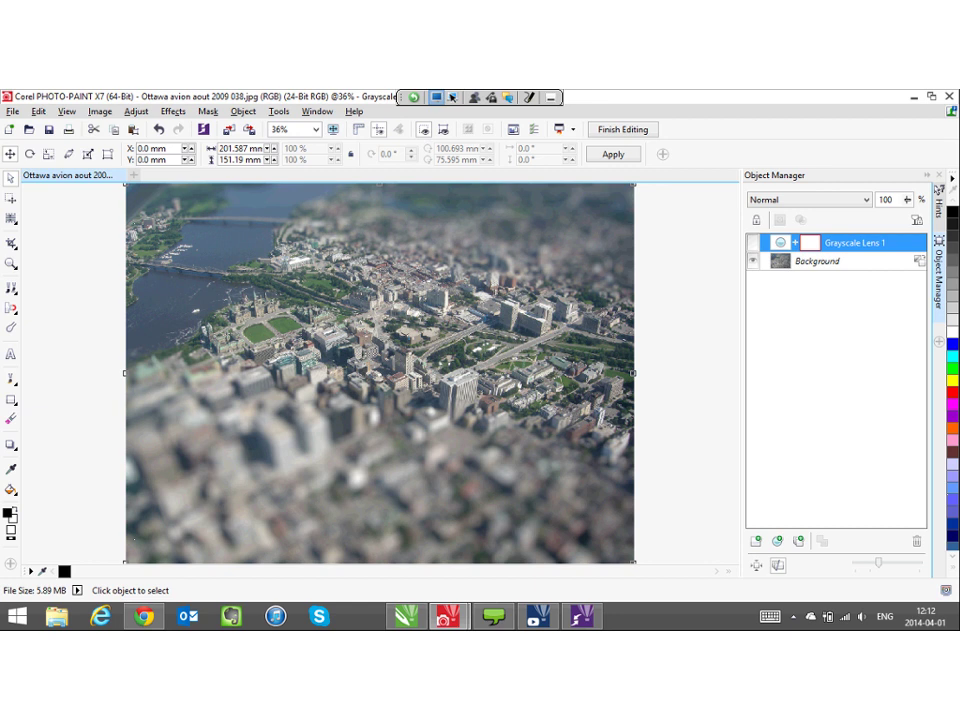
{"action": "left_click", "coordinate": [866, 200]}
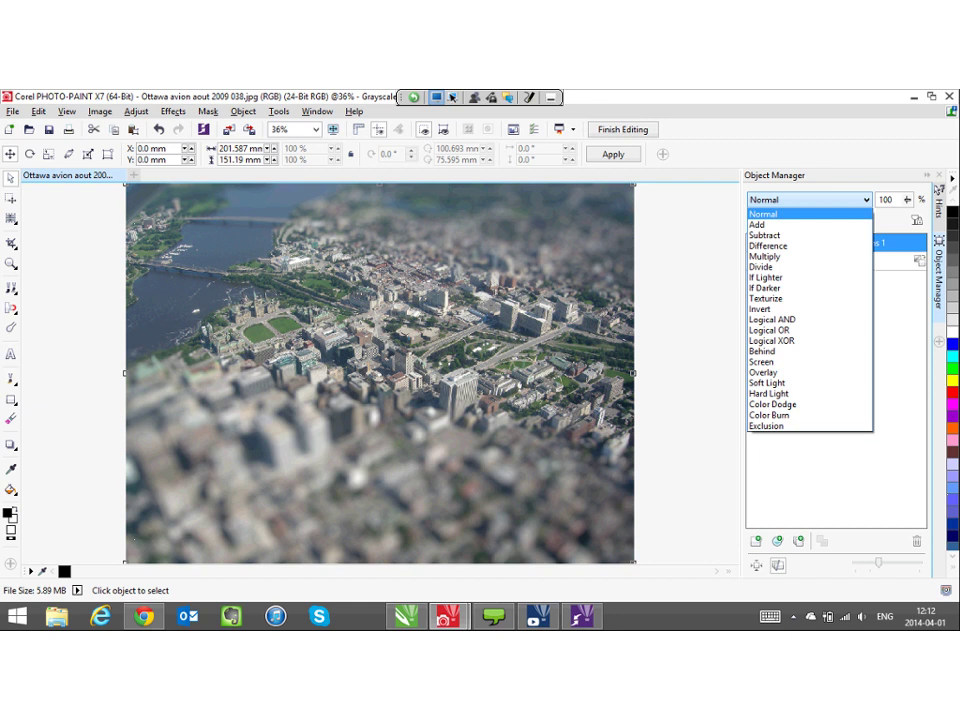
{"action": "key", "text": "Escape"}
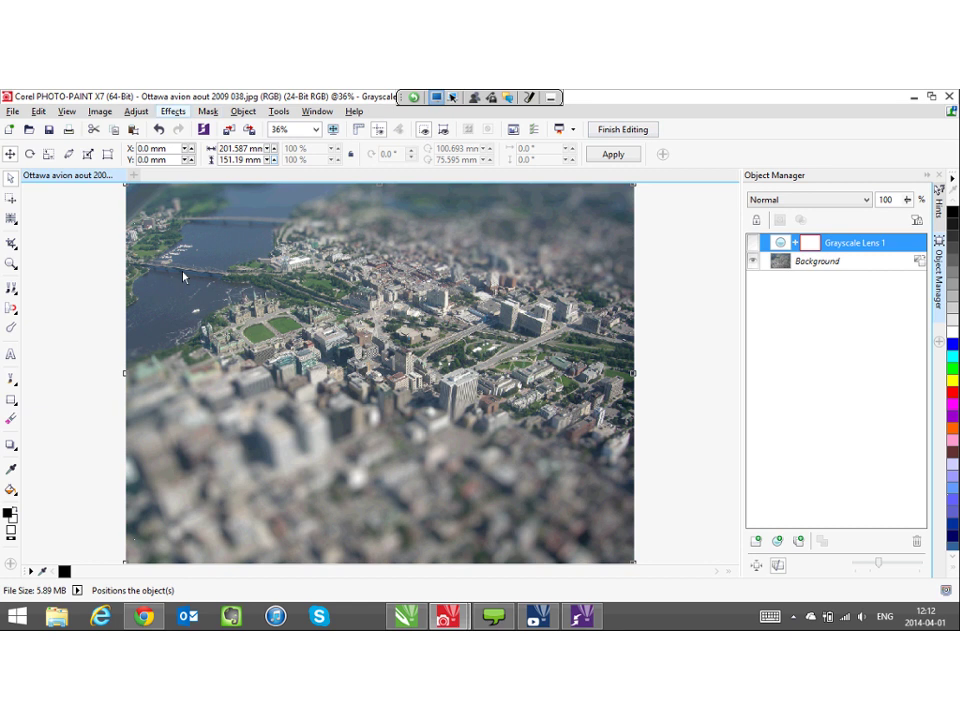
- Delete the Grayscale lens from the photo
{"action": "left_click", "coordinate": [173, 111]}
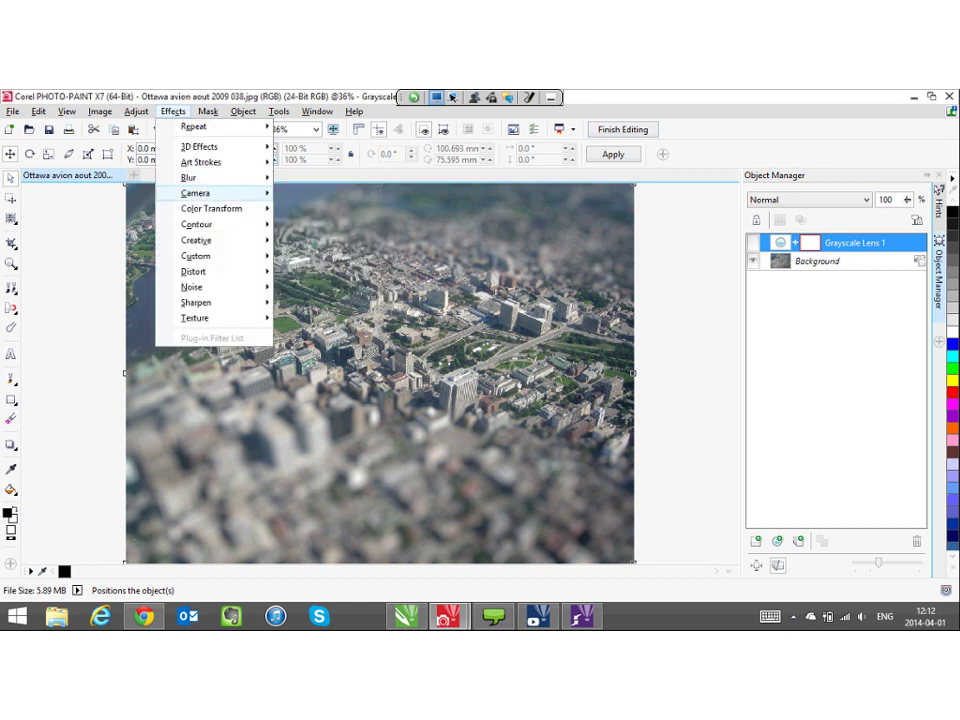
{"action": "key", "text": "Escape"}
{"action": "left_click", "coordinate": [860, 261]}
{"action": "left_click", "coordinate": [868, 243]}
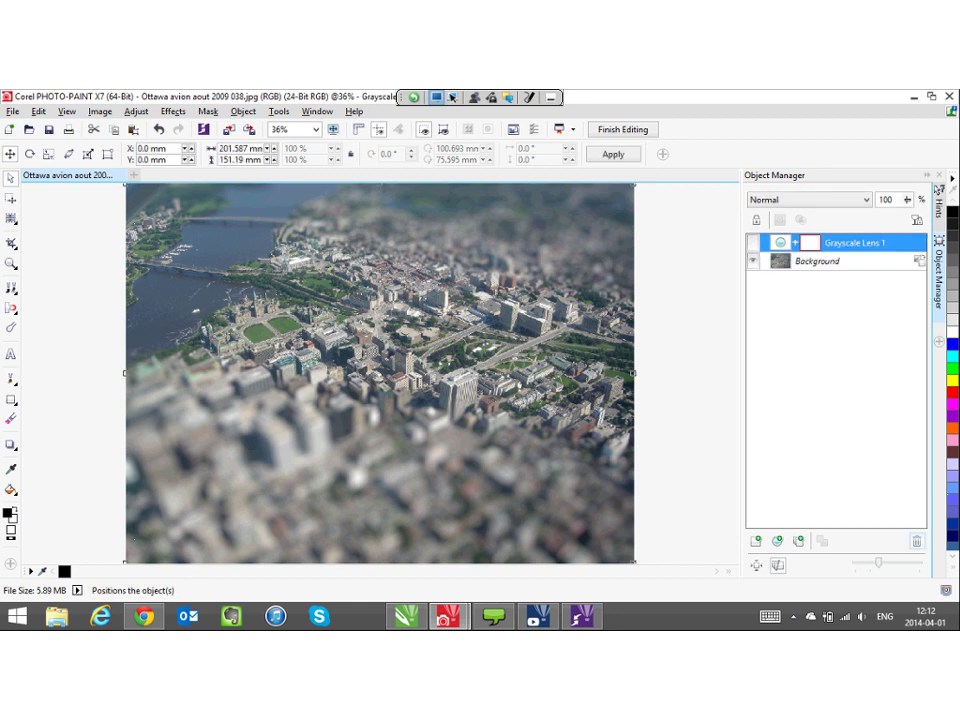
{"action": "key", "text": "Delete"}
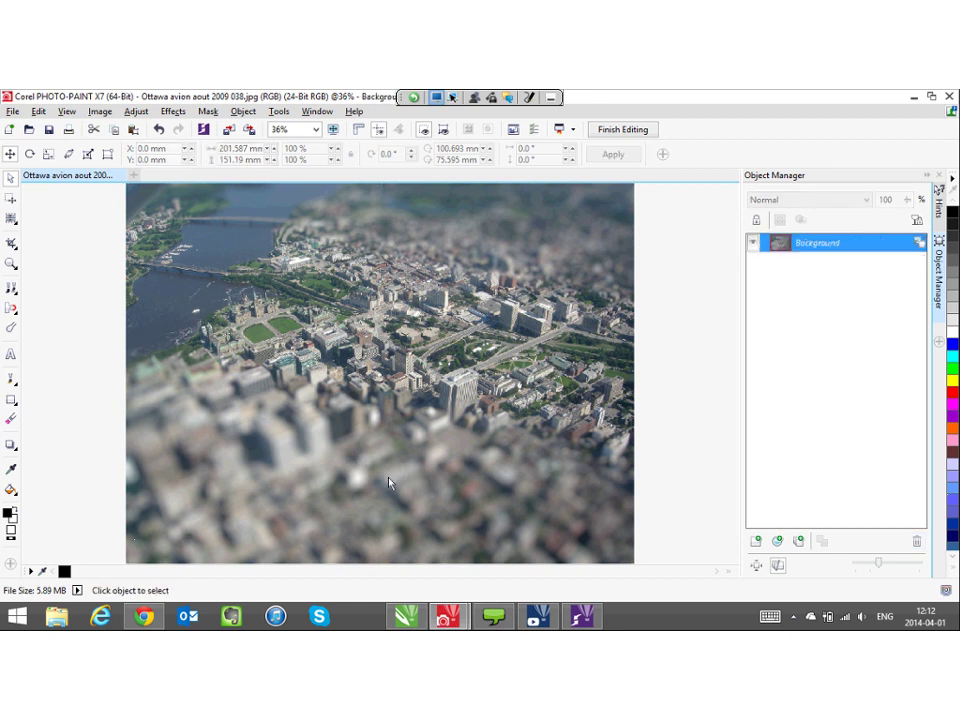
- Preview the Time Machine camera effect on the photo in the Albumen style with photo edges and intensity 50, without applying it
{"action": "left_click", "coordinate": [173, 111]}
{"action": "mouse_move", "coordinate": [197, 193]}
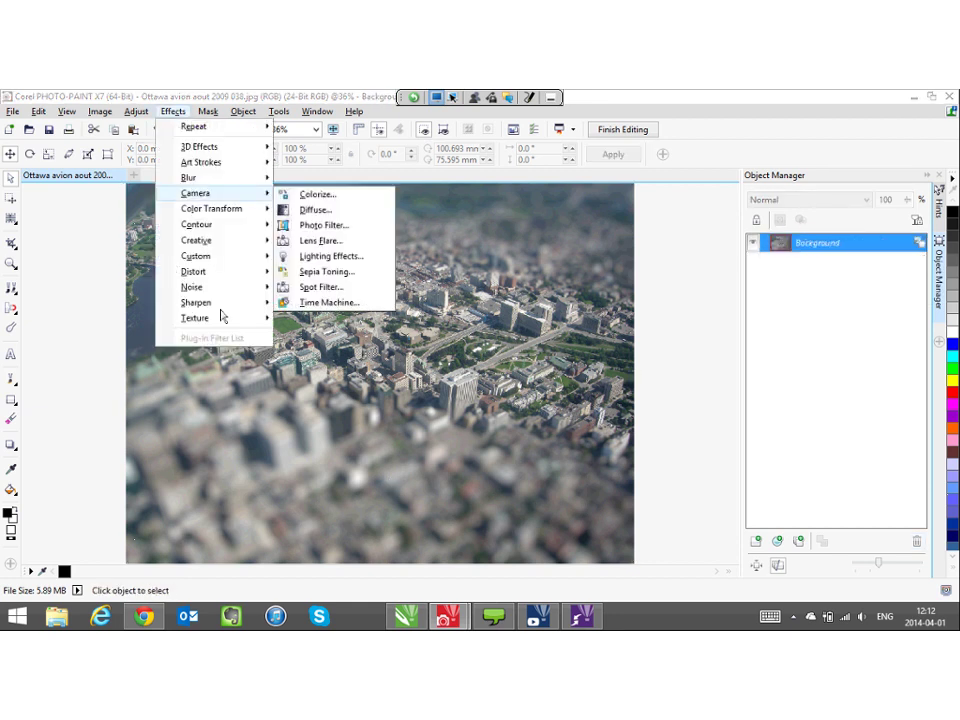
{"action": "key", "text": "Up"}
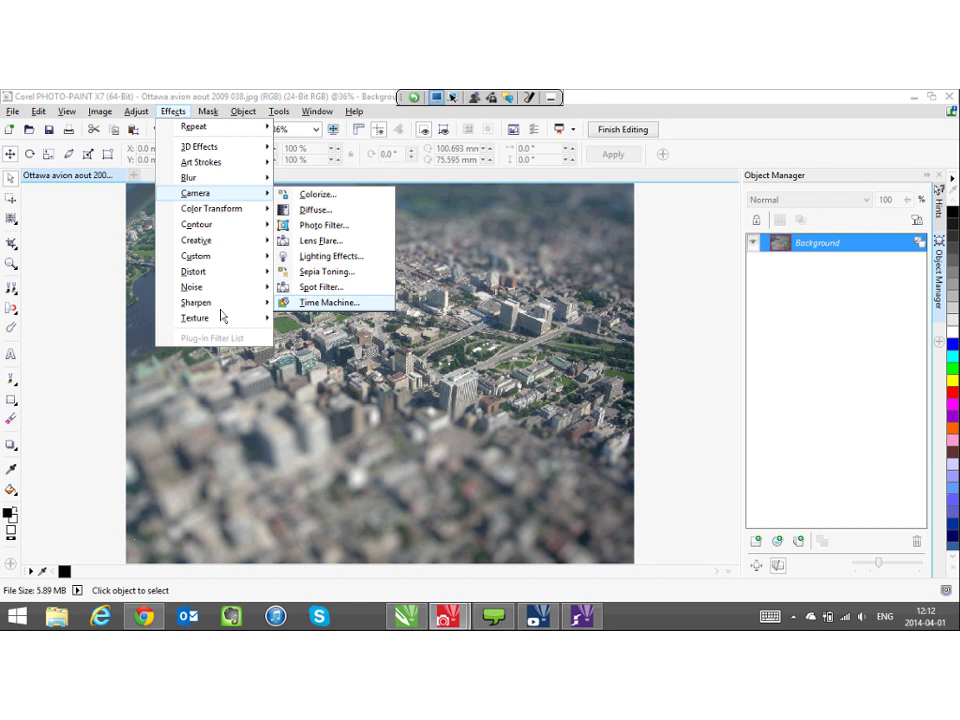
{"action": "key", "text": "Return"}
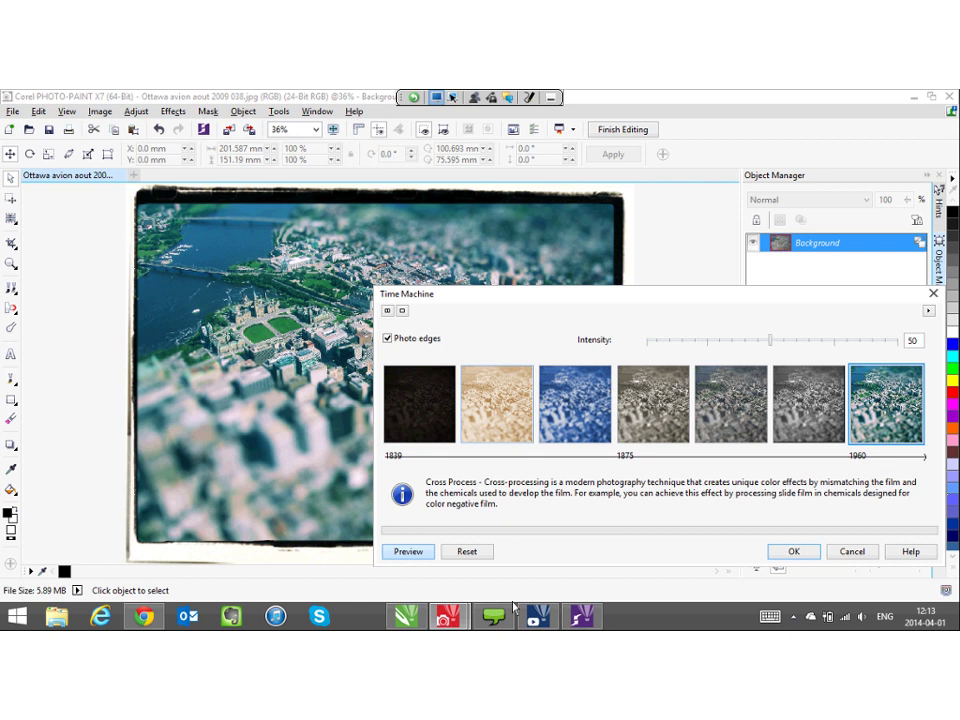
{"action": "left_click", "coordinate": [497, 405]}
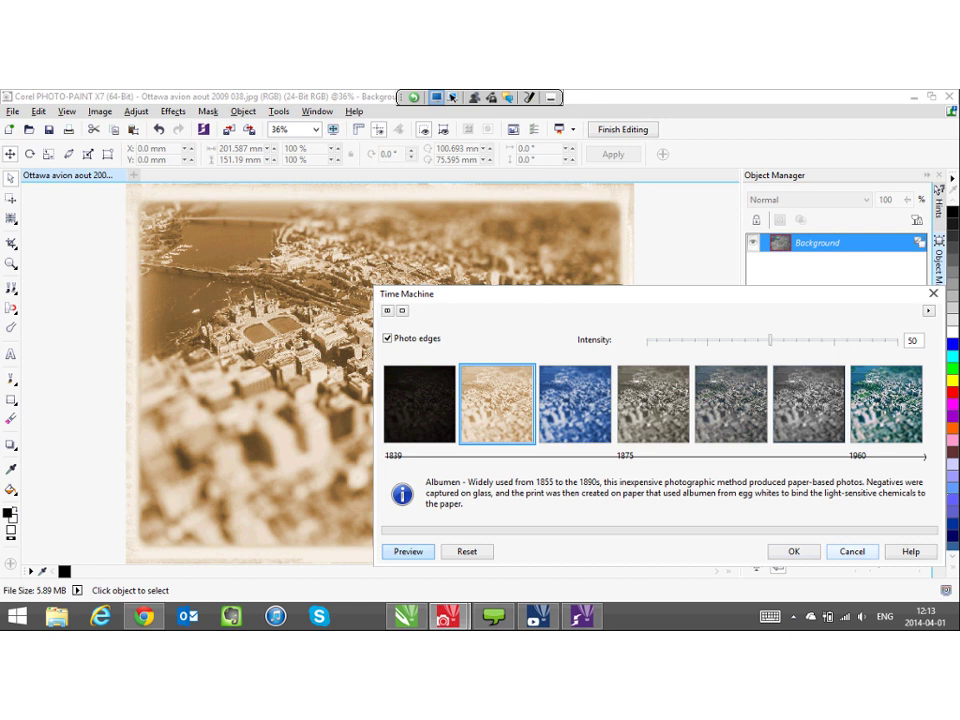
{"action": "left_click", "coordinate": [852, 552]}
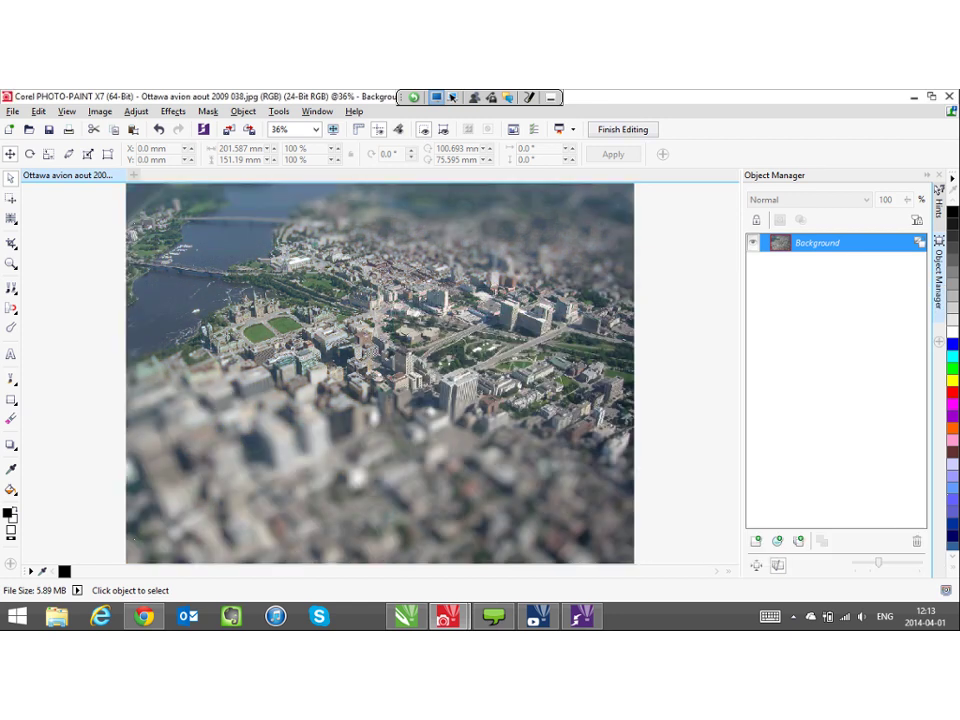
- Finish editing the aerial photo, saving the changes, and return to the CorelDRAW presentation at page 21
{"action": "left_click", "coordinate": [623, 130]}
{"action": "left_click", "coordinate": [452, 374]}
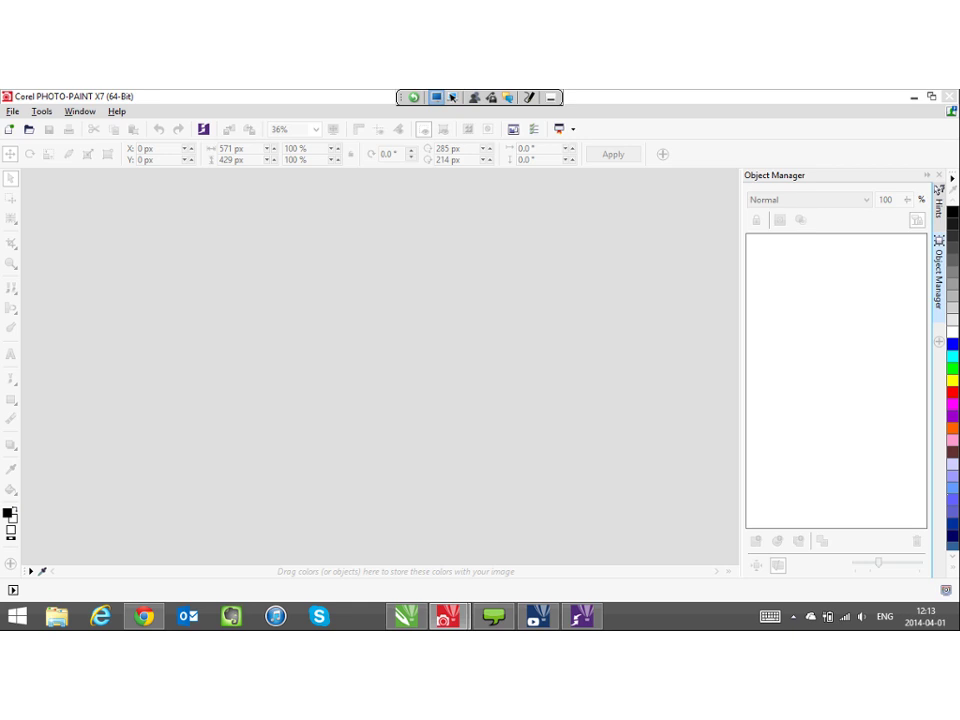
{"action": "key", "text": "alt+Tab"}
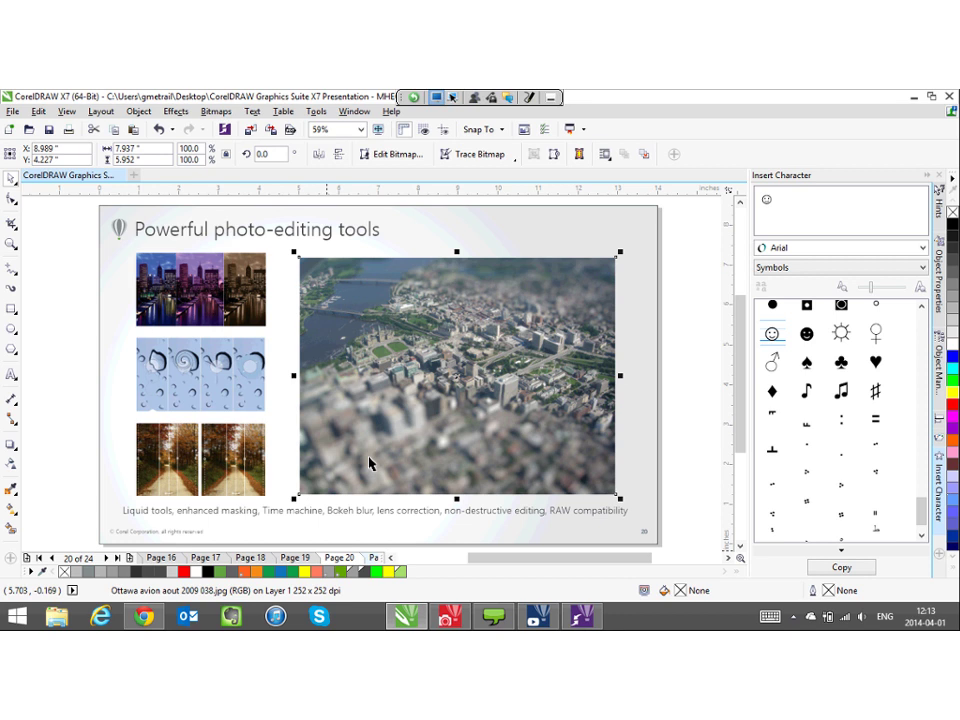
{"action": "key", "text": "Page_Down"}
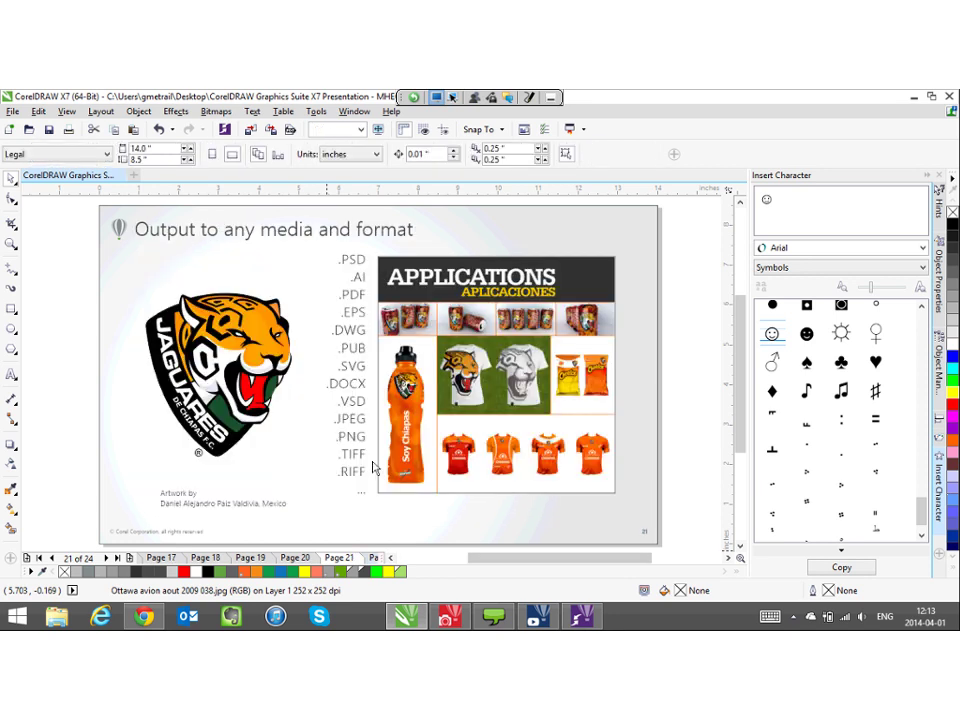
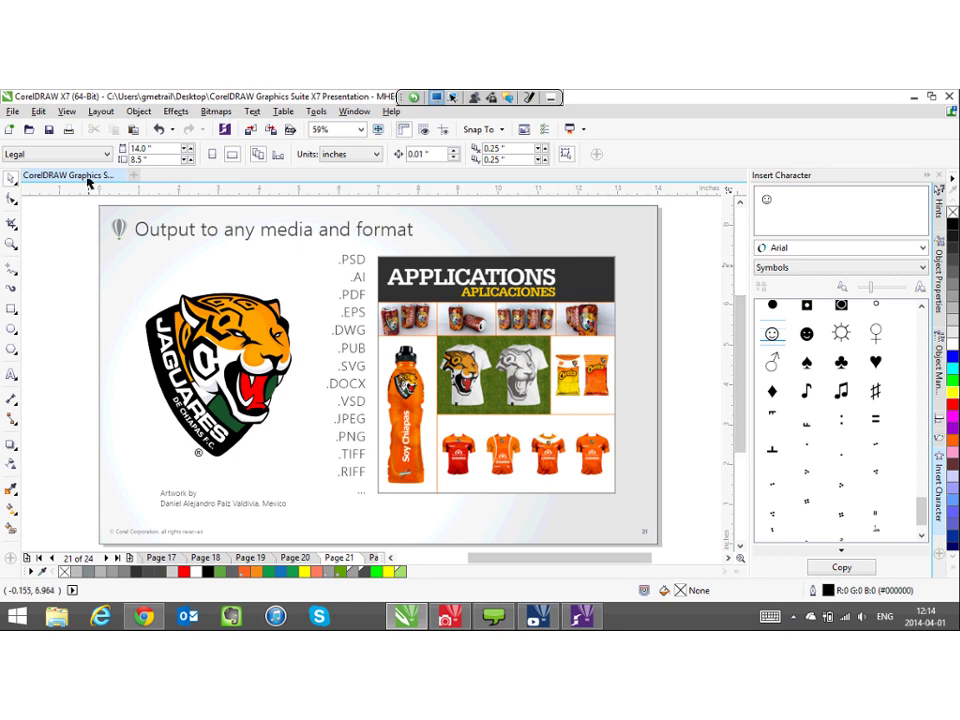
- Select the jaguar logo group on page 21 and open it in Export For Web
{"action": "left_click_drag", "start_coordinate": [303, 398], "coordinate": [306, 482]}
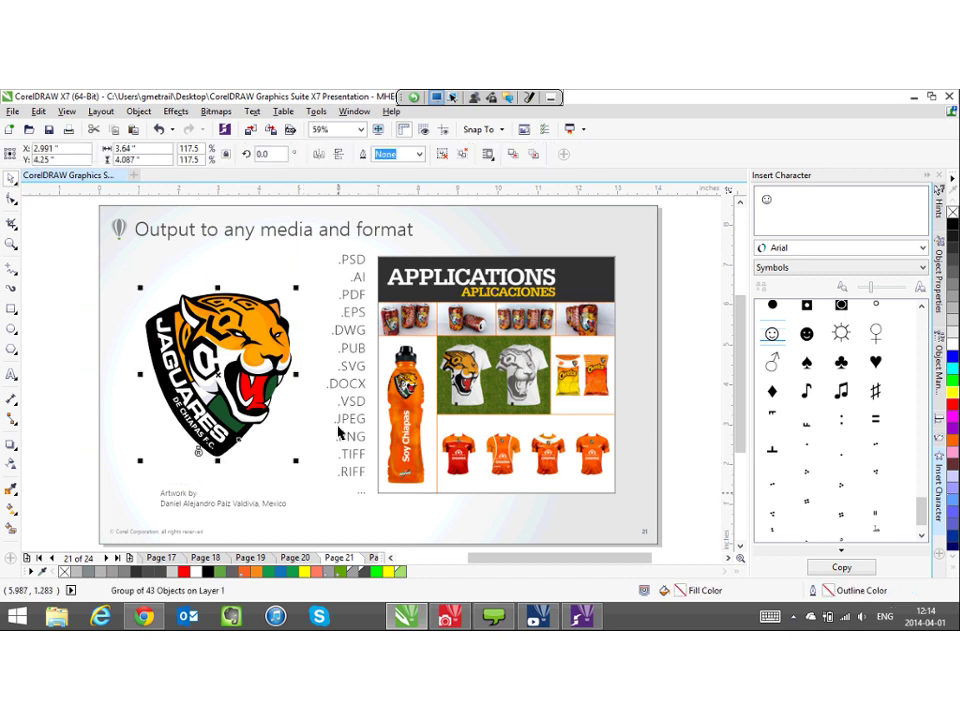
{"action": "left_click", "coordinate": [12, 110]}
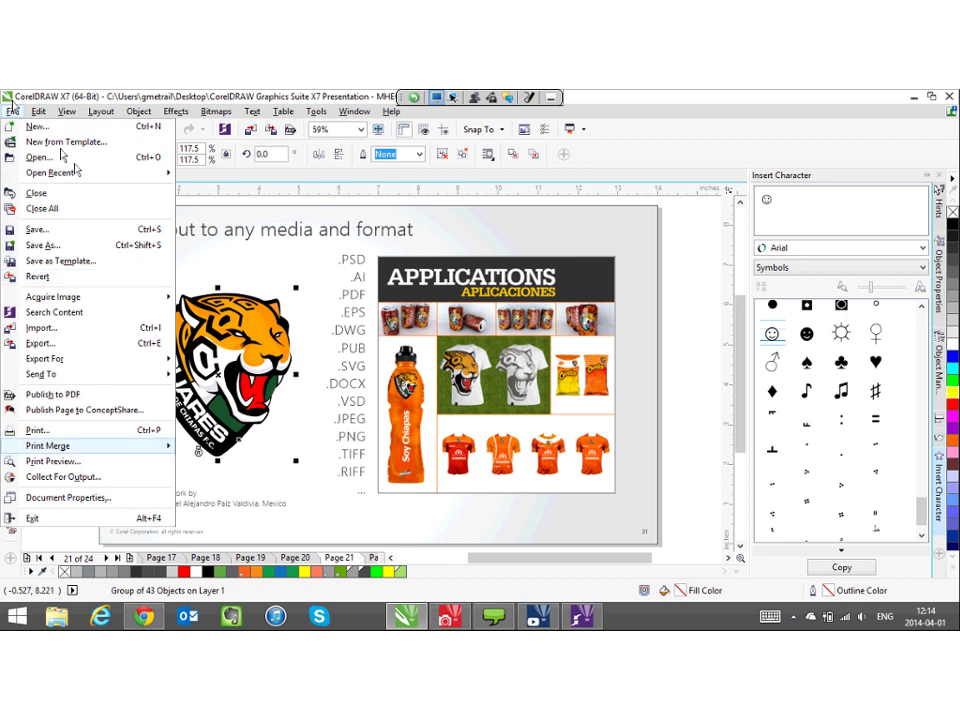
{"action": "mouse_move", "coordinate": [90, 359]}
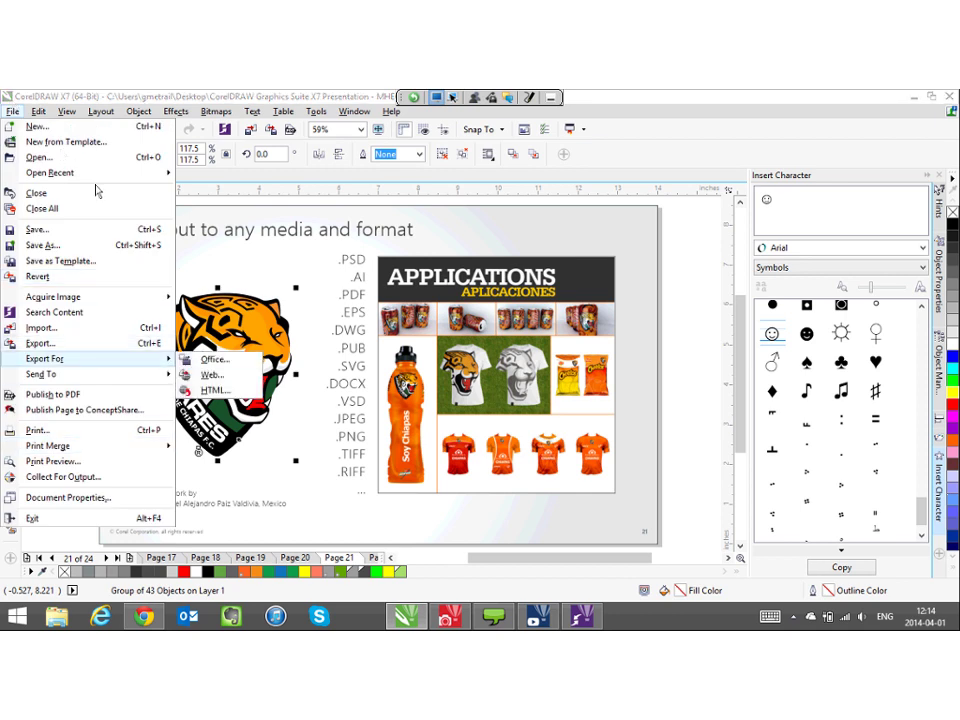
{"action": "key", "text": "Up"}
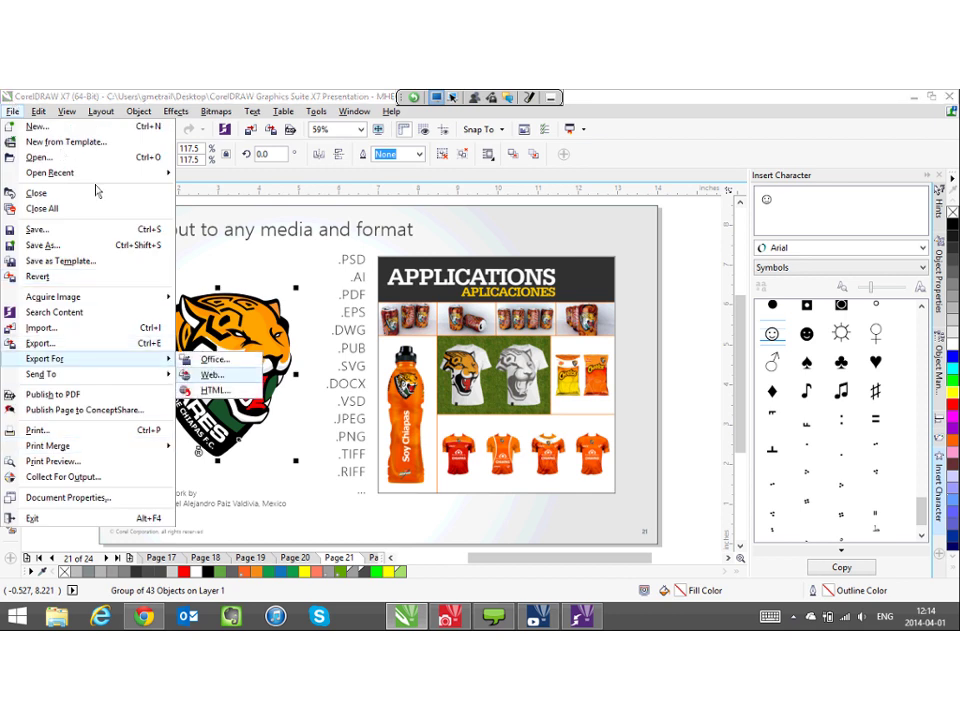
{"action": "key", "text": "Up"}
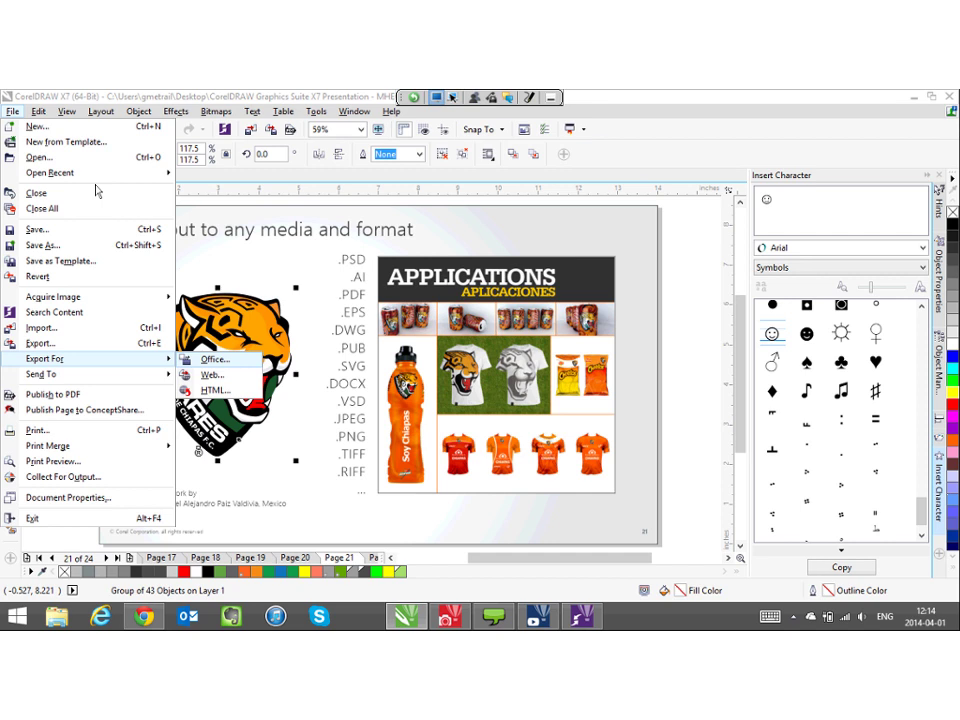
{"action": "key", "text": "Down"}
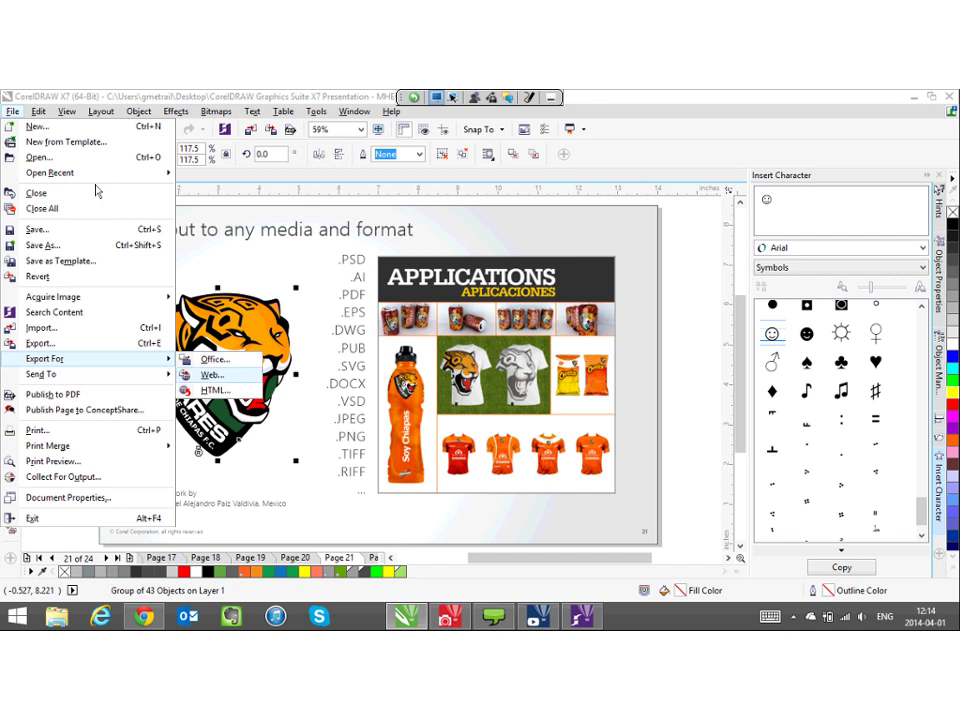
{"action": "key", "text": "Return"}
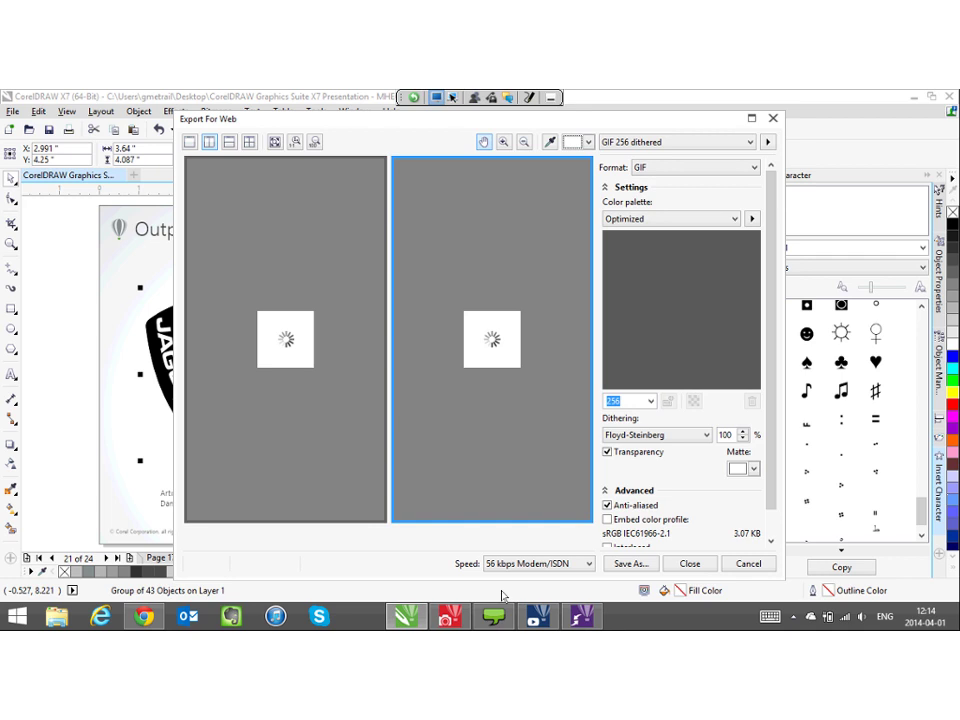
- Fit the logo in both web export previews, examine the format presets and connection speeds, and leave without exporting
{"action": "left_click", "coordinate": [749, 142]}
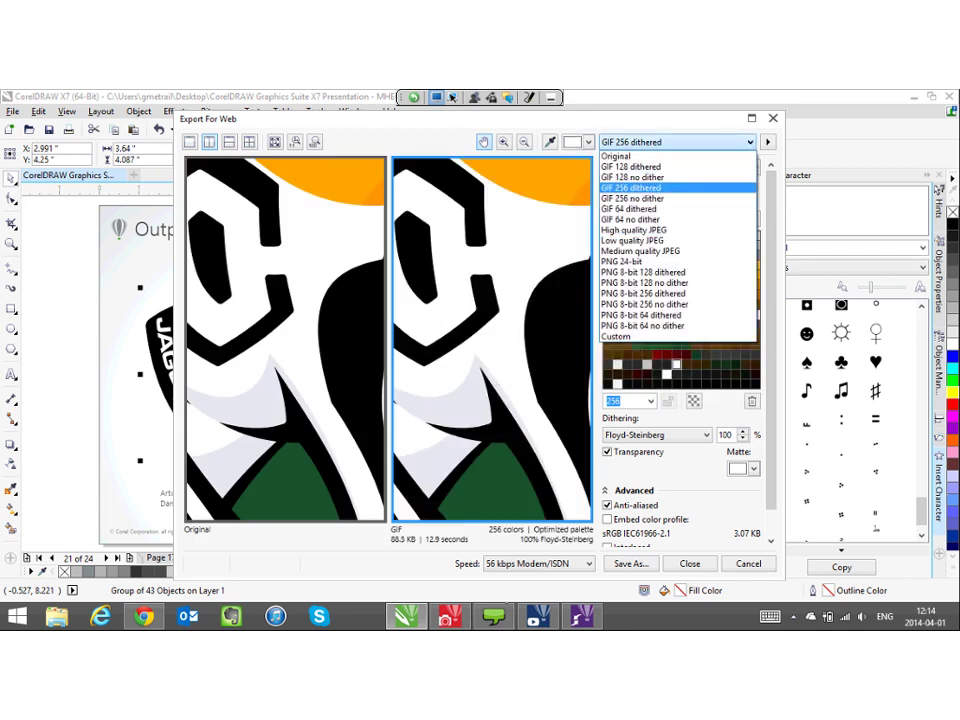
{"action": "left_click", "coordinate": [749, 142]}
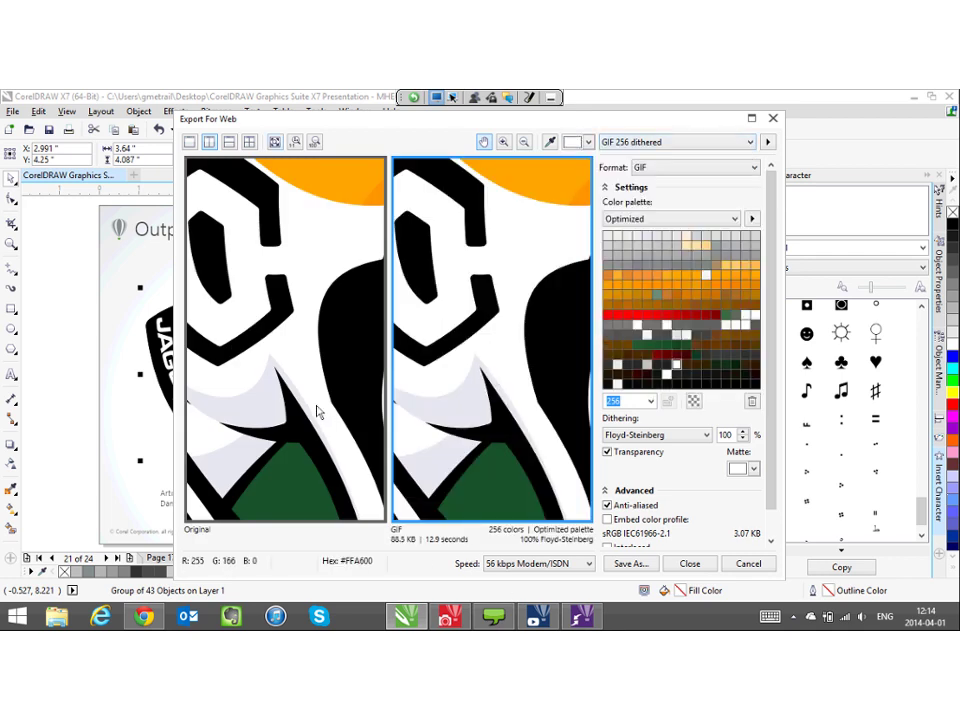
{"action": "left_click", "coordinate": [275, 142]}
{"action": "key", "text": "alt+Down"}
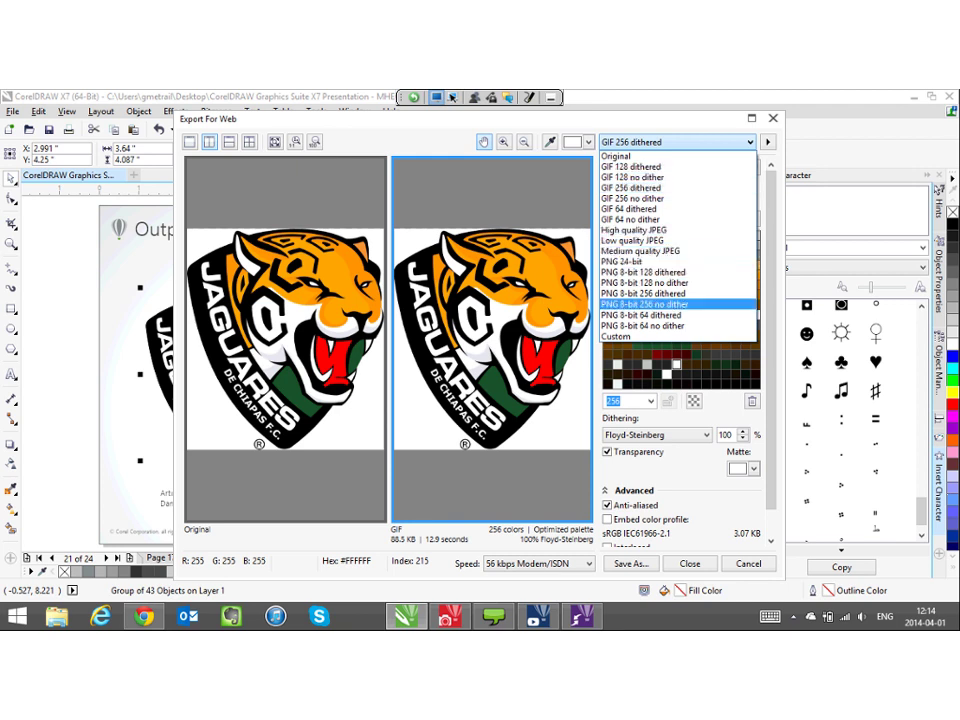
{"action": "key", "text": "Escape"}
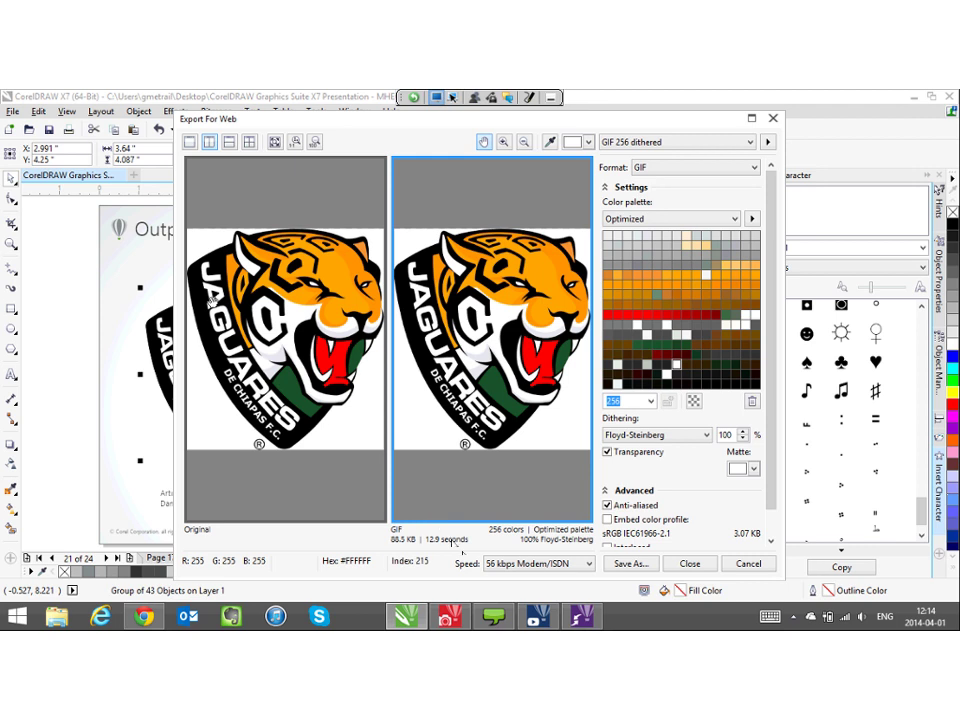
{"action": "left_click", "coordinate": [580, 564]}
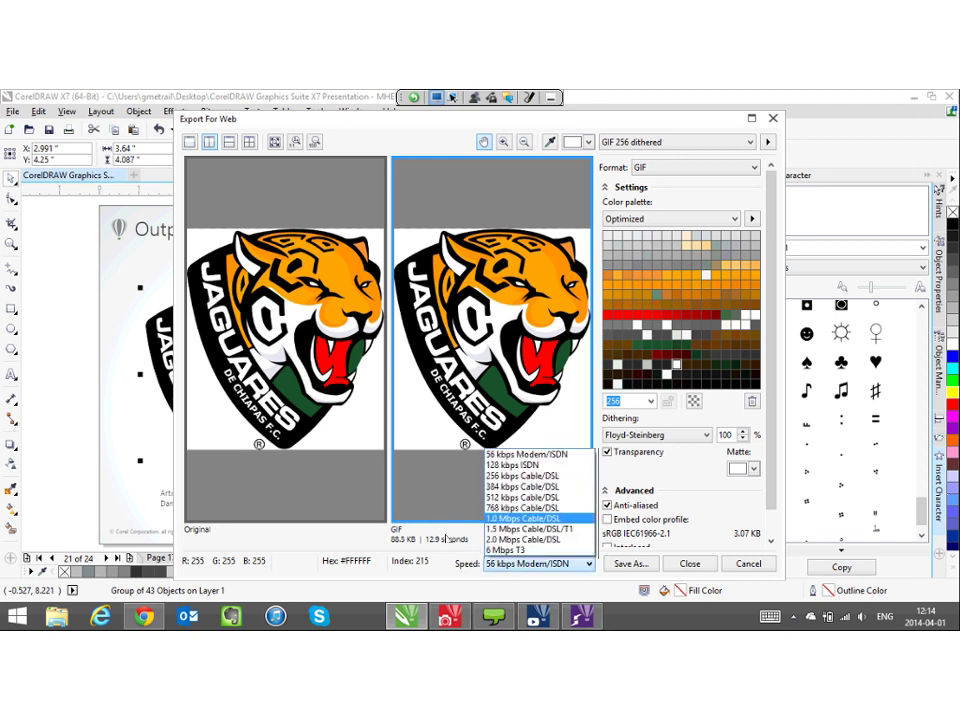
{"action": "key", "text": "Escape"}
{"action": "key", "text": "Escape"}
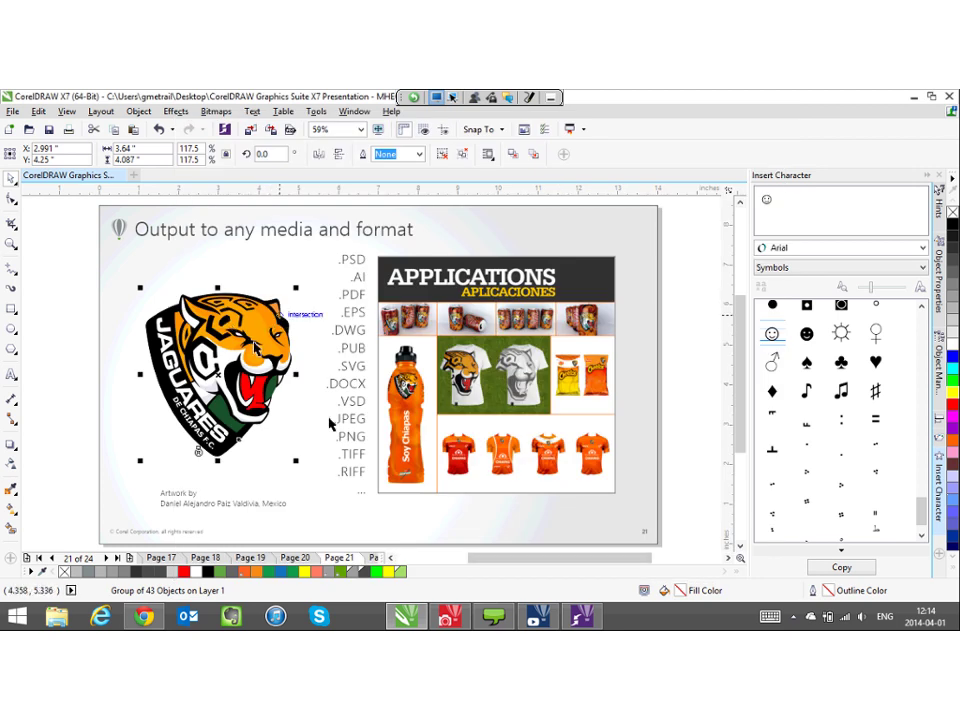
- Open the selected jaguar logo in Export For Office and set the export target to Microsoft Office
{"action": "left_click", "coordinate": [15, 111]}
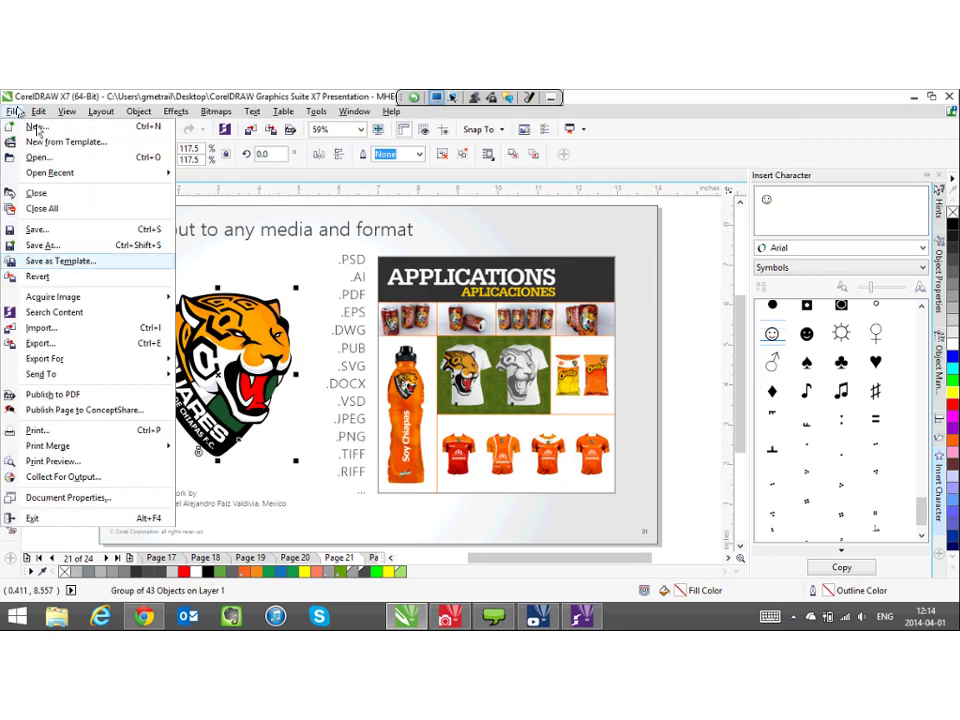
{"action": "mouse_move", "coordinate": [52, 359]}
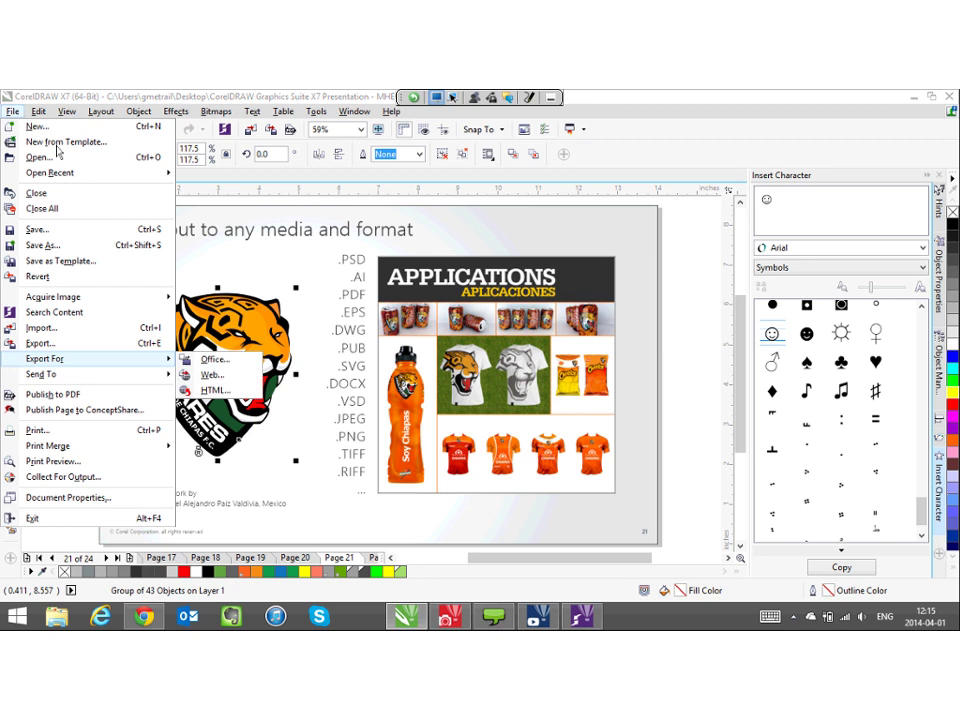
{"action": "key", "text": "Right"}
{"action": "left_click", "coordinate": [241, 336]}
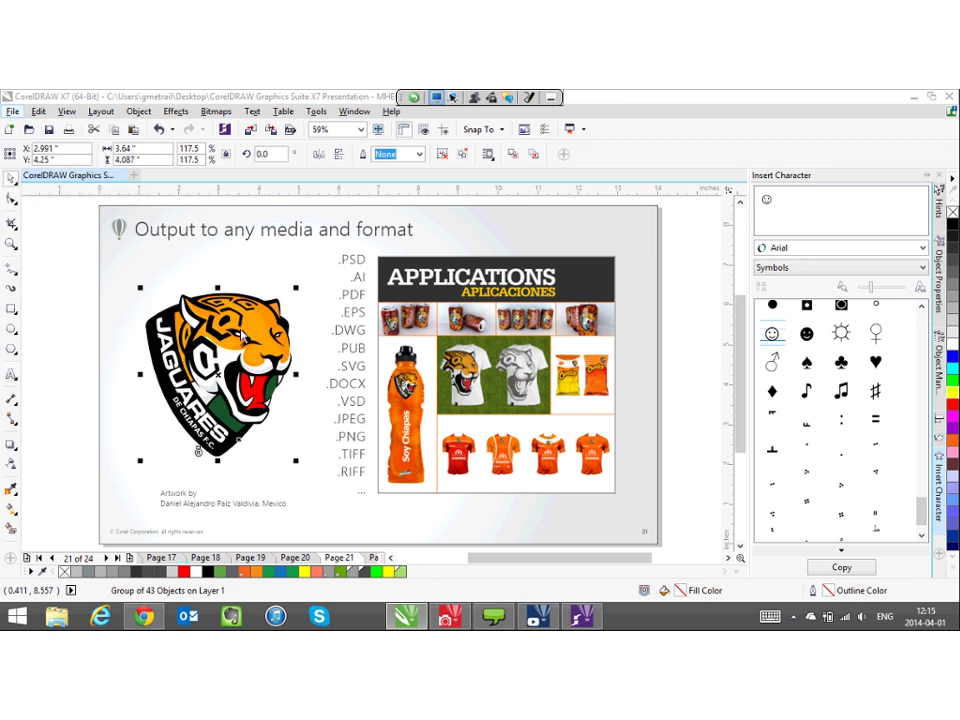
{"action": "left_click", "coordinate": [520, 157]}
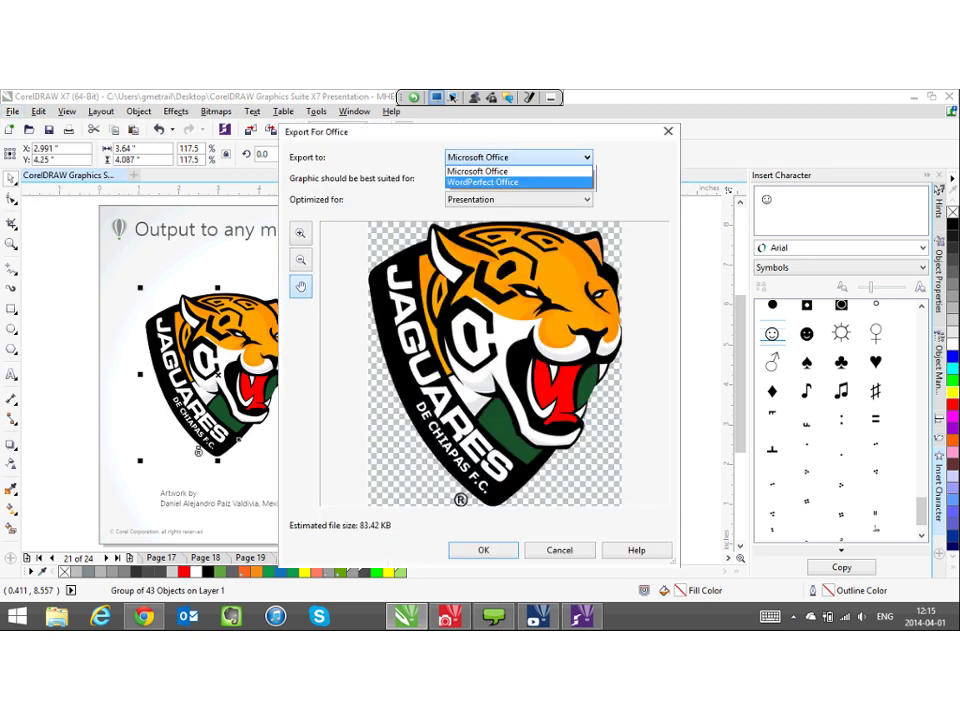
{"action": "left_click", "coordinate": [520, 172]}
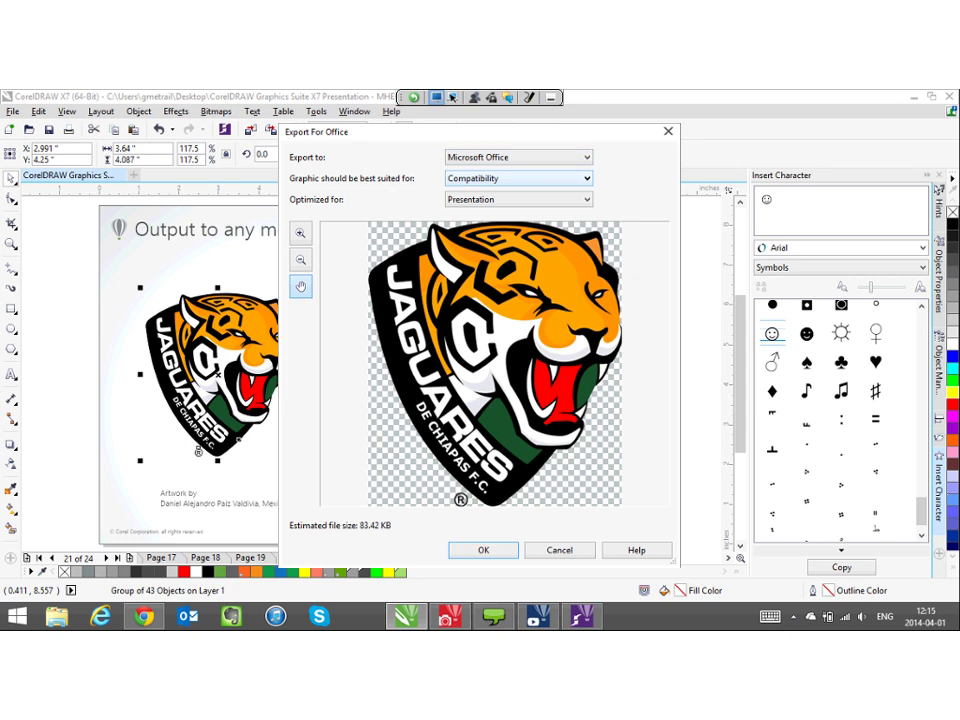
- Examine the Compatibility and Editing choices, preview the logo optimized for Desktop Printing, and leave without exporting
{"action": "left_click", "coordinate": [518, 178]}
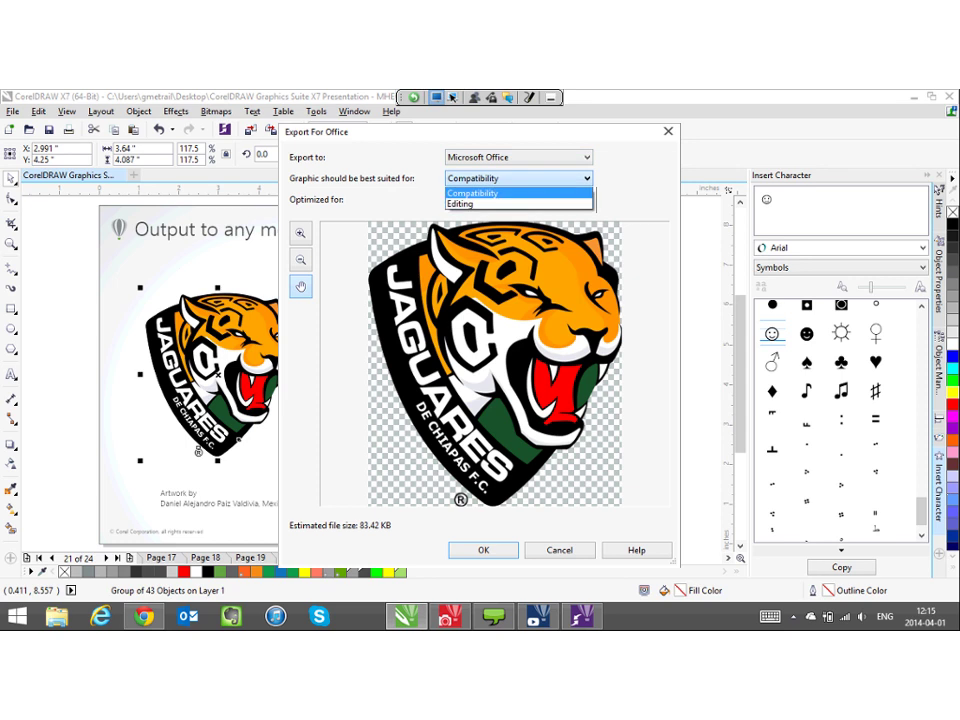
{"action": "key", "text": "Down"}
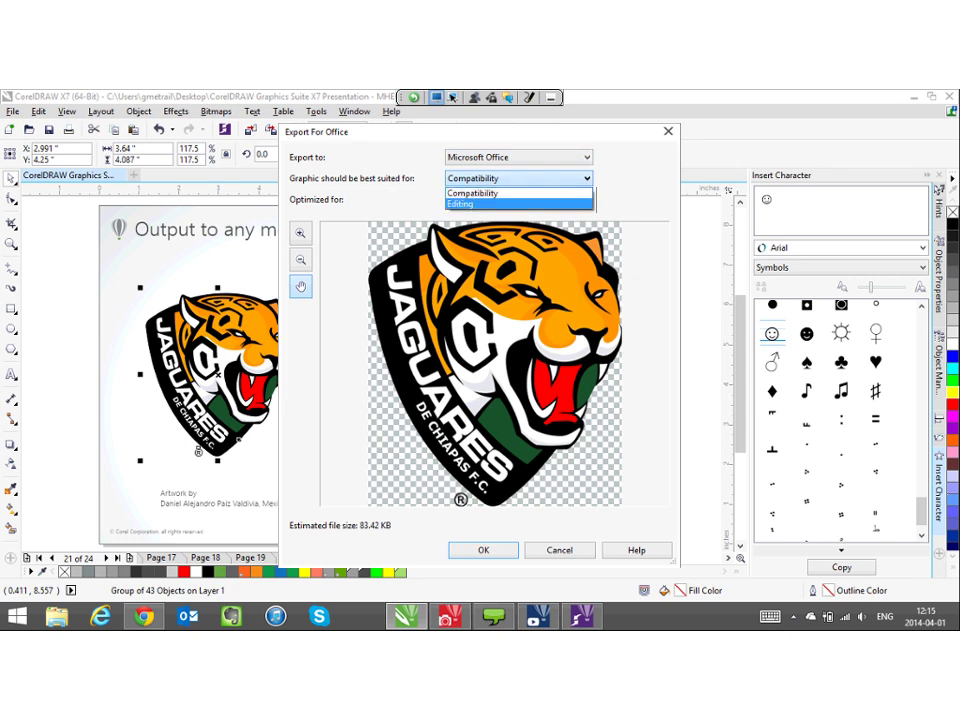
{"action": "key", "text": "Escape"}
{"action": "left_click", "coordinate": [518, 199]}
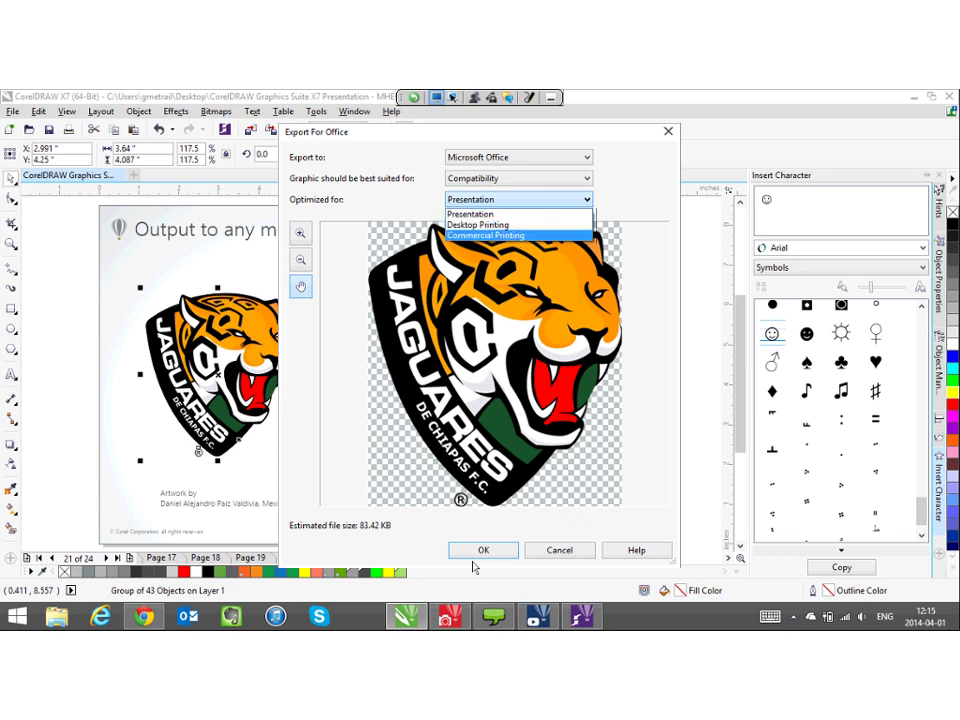
{"action": "key", "text": "Return"}
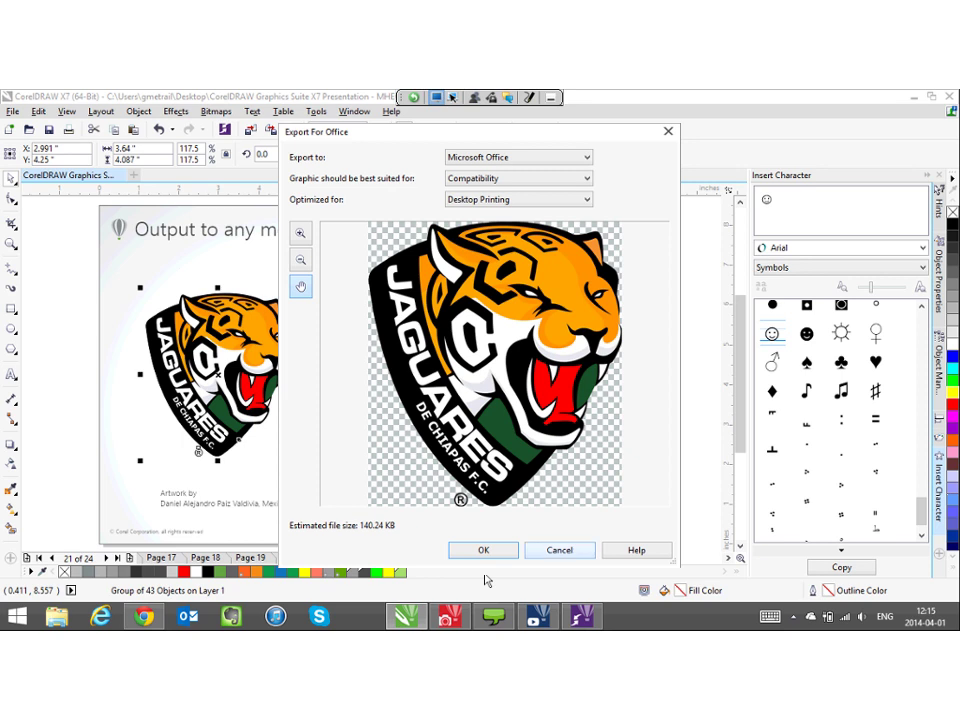
{"action": "left_click", "coordinate": [483, 550]}
{"action": "key", "text": "Escape"}
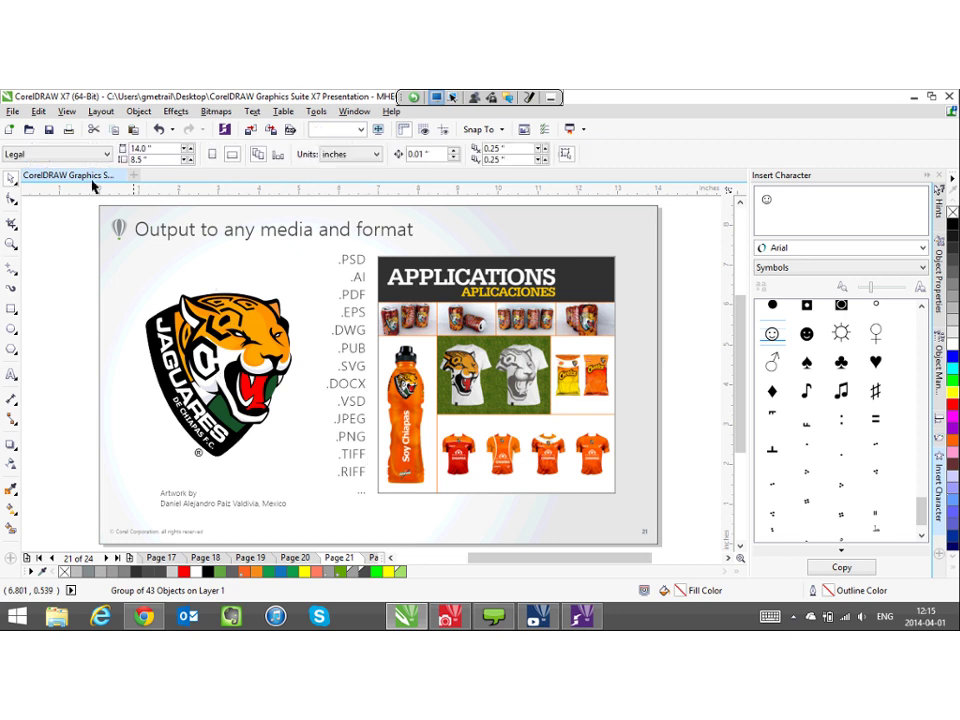
- Start opening a drawing and browse to the Desktop folder
{"action": "left_click", "coordinate": [12, 111]}
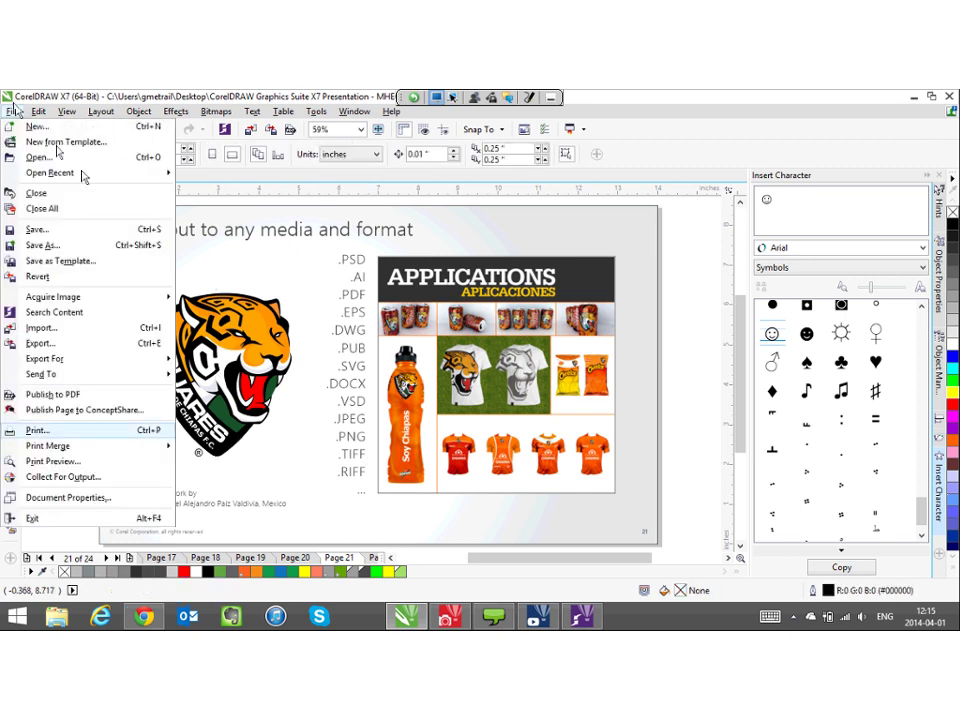
{"action": "key", "text": "Up"}
{"action": "key", "text": "Up"}
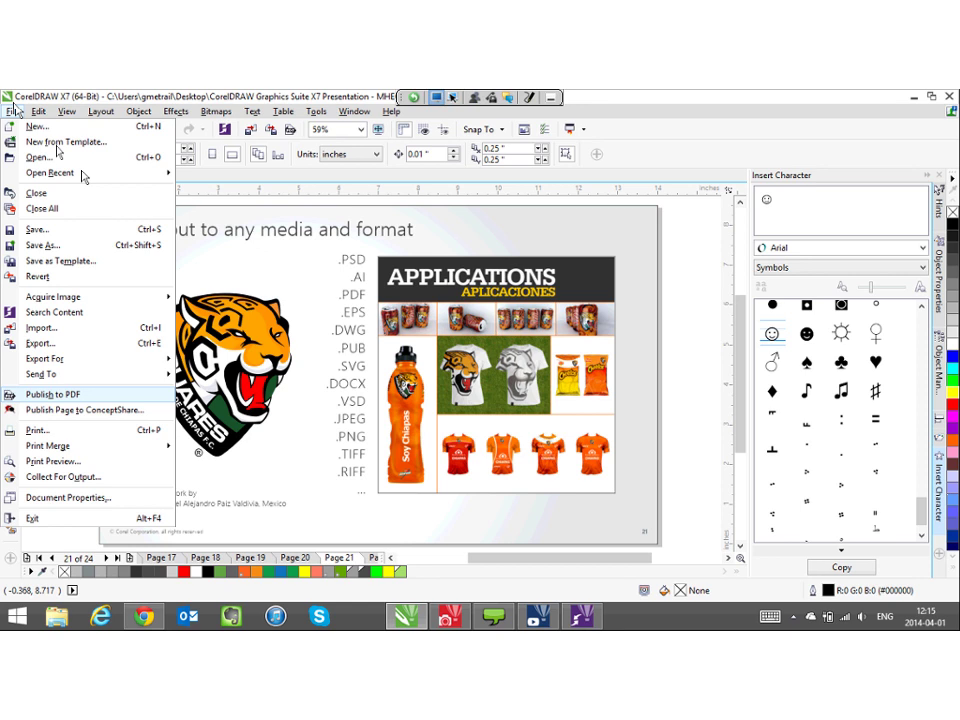
{"action": "key", "text": "Escape"}
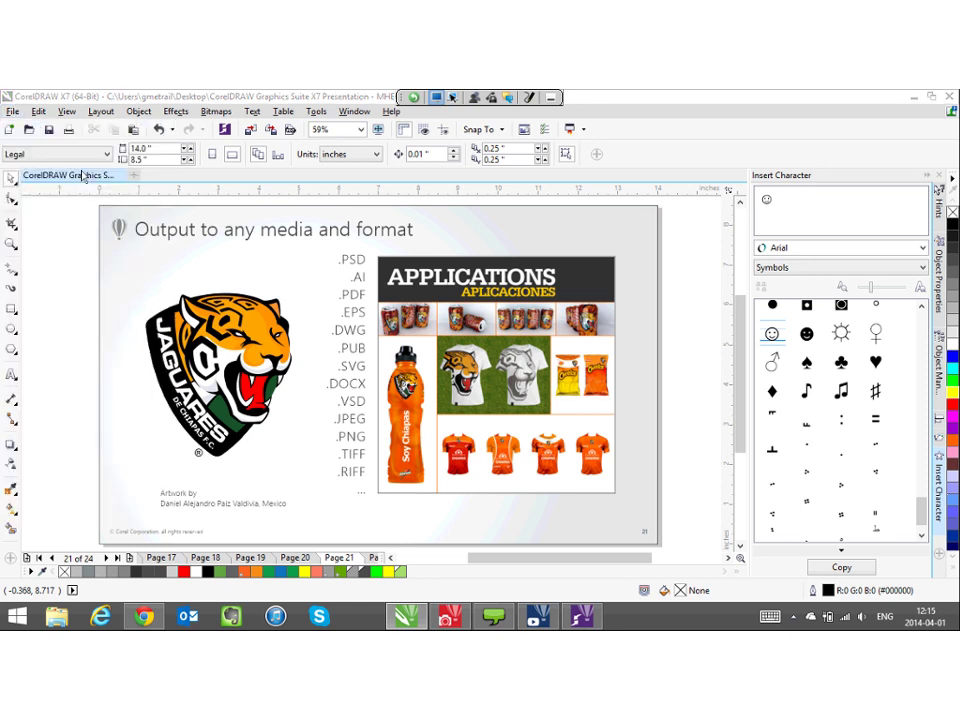
{"action": "key", "text": "ctrl+o"}
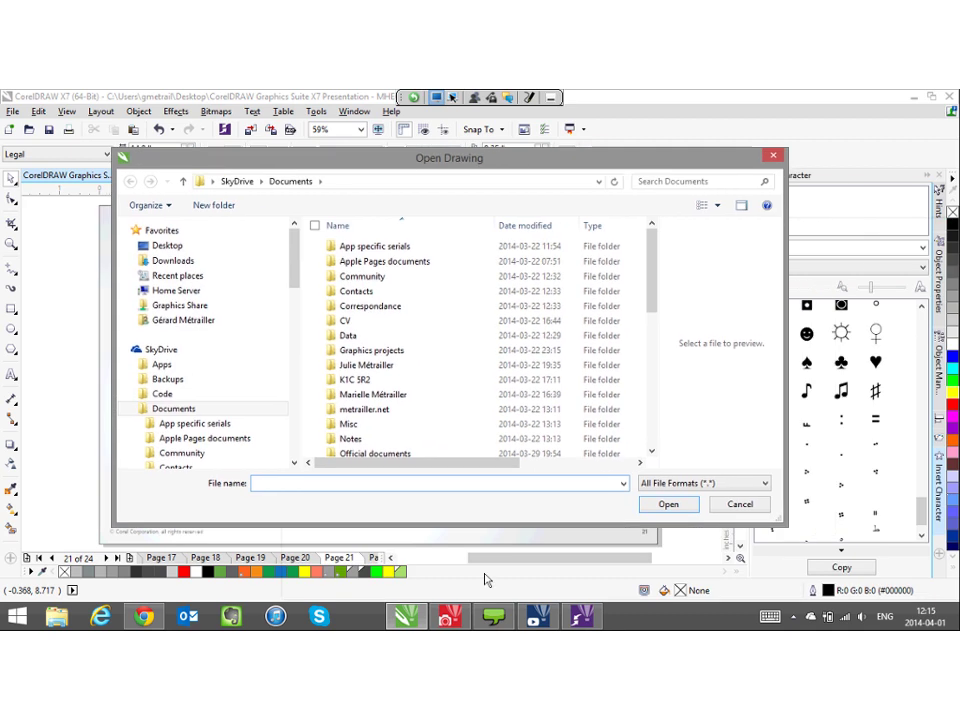
{"action": "left_click", "coordinate": [133, 241]}
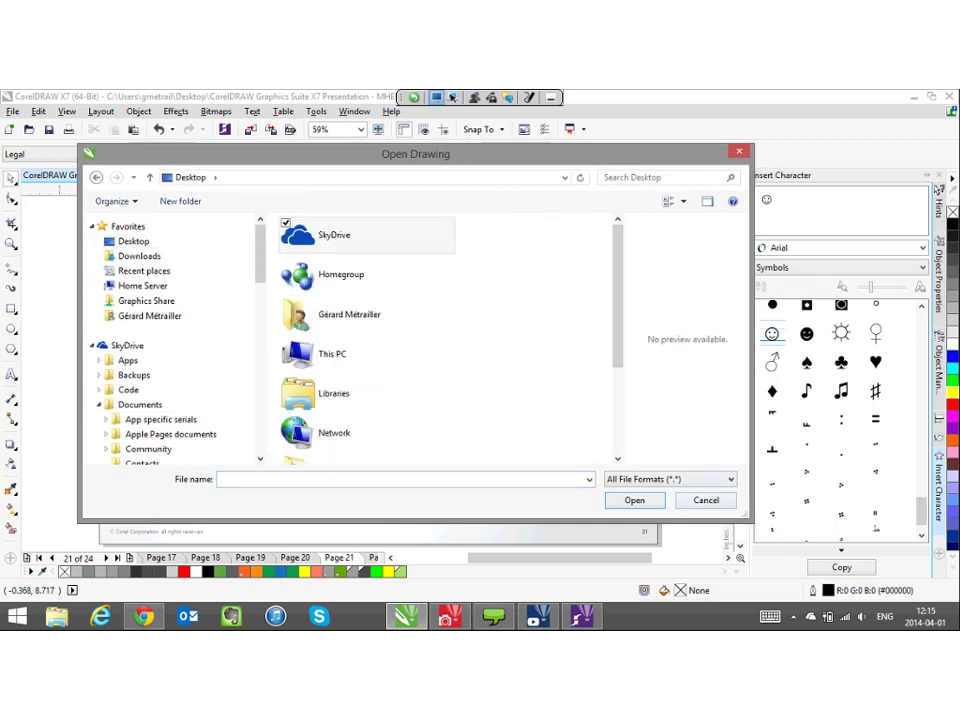
- Examine the full list of file formats that can be opened, from AI to WPG, and leave without opening a file
{"action": "left_click", "coordinate": [670, 479]}
{"action": "key", "text": "Up"}
{"action": "key", "text": "Up"}
{"action": "key", "text": "Up"}
{"action": "key", "text": "Up"}
{"action": "key", "text": "Up"}
{"action": "key", "text": "Up"}
{"action": "key", "text": "Up"}
{"action": "key", "text": "Up"}
{"action": "key", "text": "Up"}
{"action": "key", "text": "Up"}
{"action": "key", "text": "Up"}
{"action": "key", "text": "Up"}
{"action": "key", "text": "Up"}
{"action": "key", "text": "Up"}
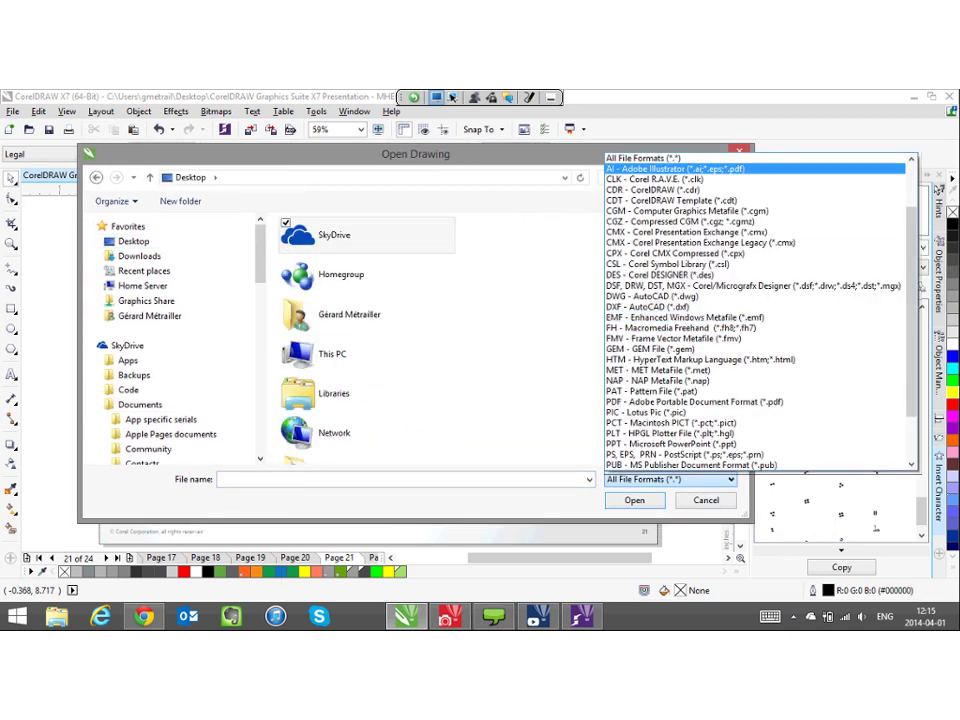
{"action": "key", "text": "Down"}
{"action": "key", "text": "Down"}
{"action": "key", "text": "Down"}
{"action": "key", "text": "Down"}
{"action": "key", "text": "Down"}
{"action": "key", "text": "Down"}
{"action": "key", "text": "Down"}
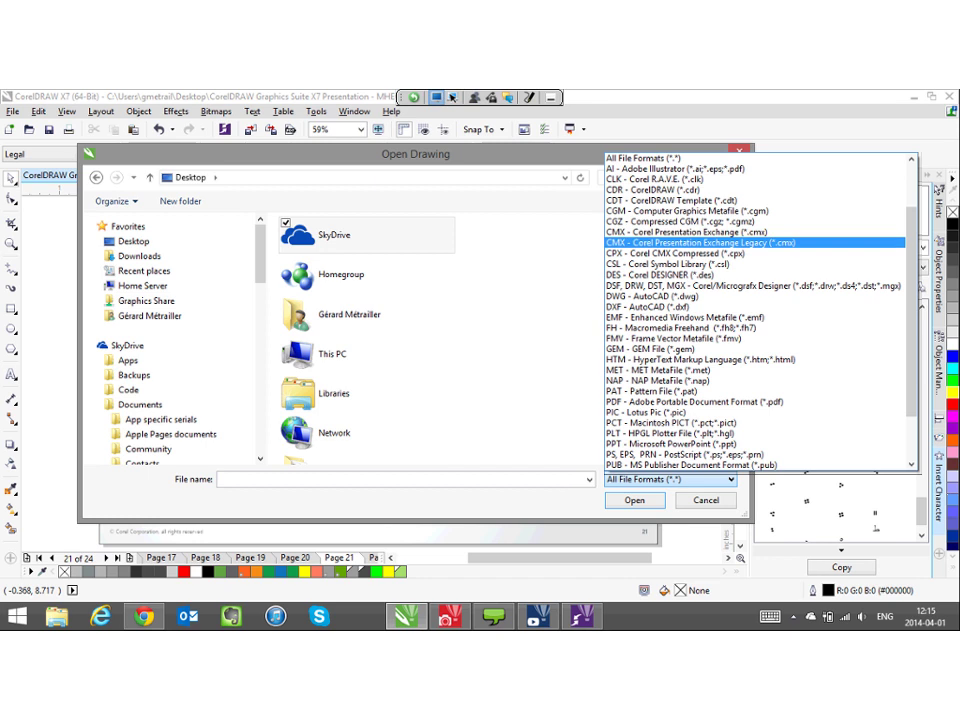
{"action": "key", "text": "Down"}
{"action": "key", "text": "Down"}
{"action": "key", "text": "Down"}
{"action": "key", "text": "Down"}
{"action": "key", "text": "Up"}
{"action": "key", "text": "Down"}
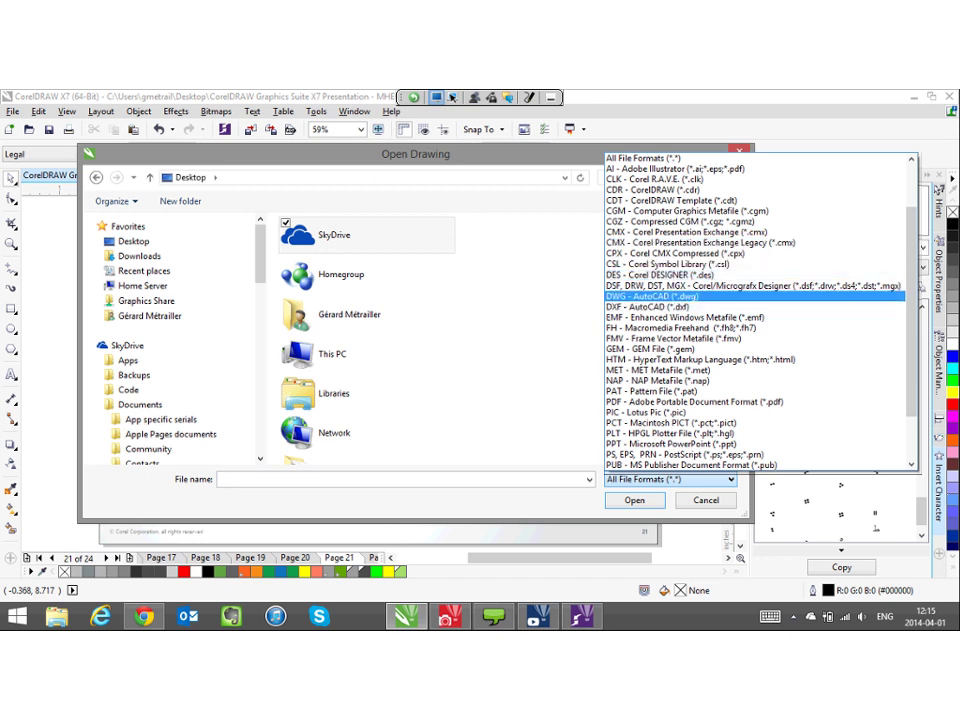
{"action": "key", "text": "Down"}
{"action": "key", "text": "Down"}
{"action": "key", "text": "Down"}
{"action": "key", "text": "Down"}
{"action": "key", "text": "Down"}
{"action": "key", "text": "Down"}
{"action": "key", "text": "Down"}
{"action": "key", "text": "Down"}
{"action": "key", "text": "Down"}
{"action": "key", "text": "Down"}
{"action": "key", "text": "Down"}
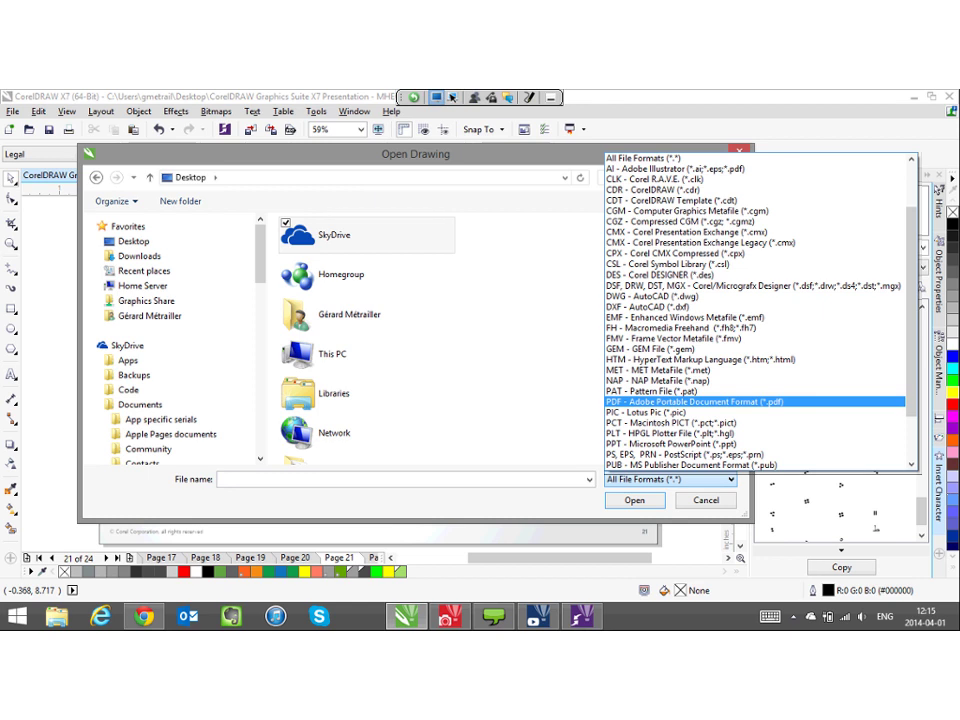
{"action": "key", "text": "Up"}
{"action": "key", "text": "Up"}
{"action": "key", "text": "Up"}
{"action": "key", "text": "Up"}
{"action": "key", "text": "Up"}
{"action": "key", "text": "Up"}
{"action": "scroll", "coordinate": [755, 310], "scroll_direction": "down", "scroll_amount": 2}
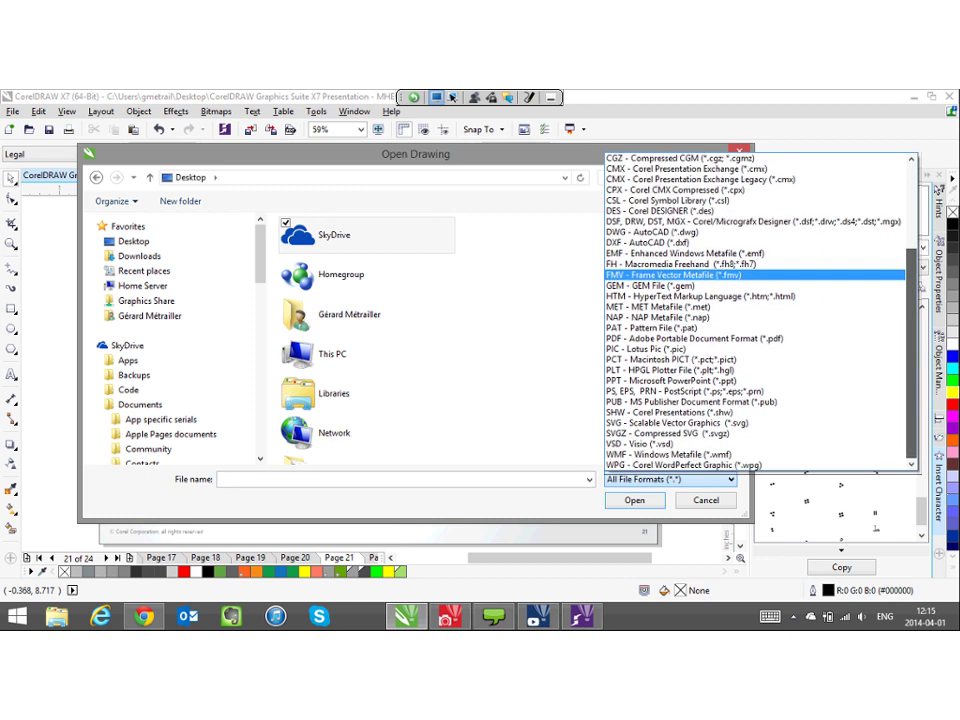
{"action": "key", "text": "End"}
{"action": "key", "text": "Escape"}
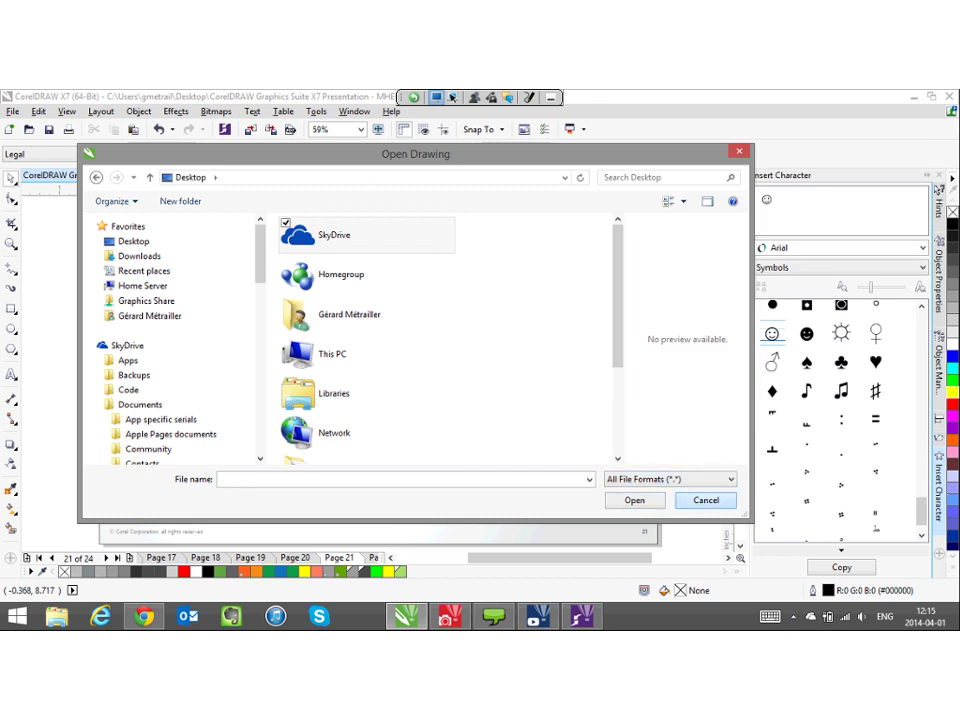
{"action": "left_click", "coordinate": [706, 500]}
- Start publishing the presentation to PDF and examine the available PDF presets, from Prepress to Current Proof Settings
{"action": "left_click", "coordinate": [14, 110]}
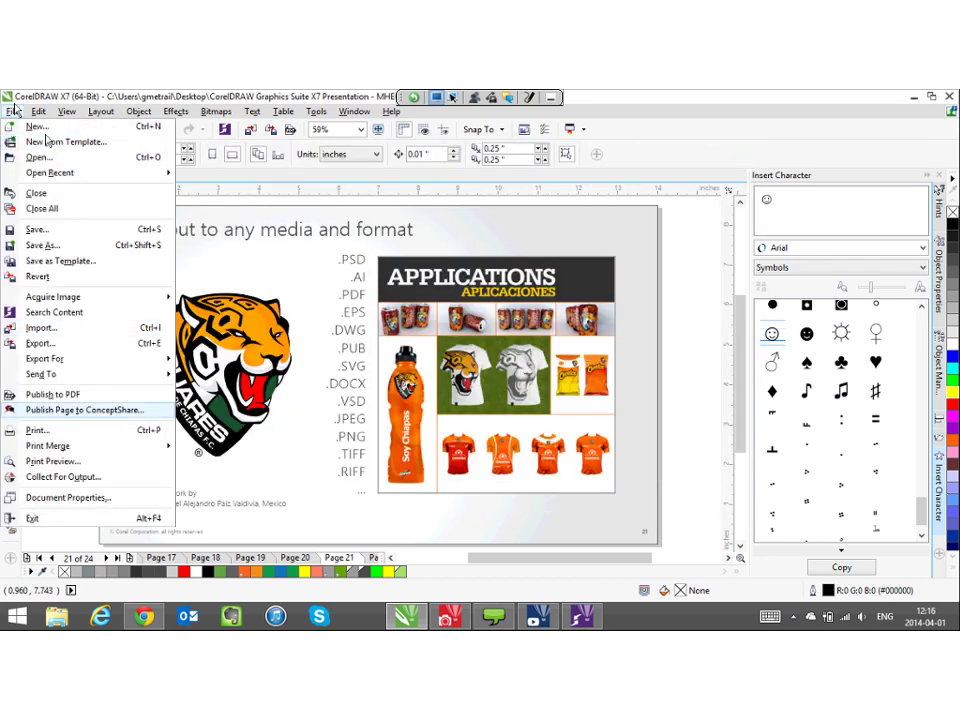
{"action": "key", "text": "Escape"}
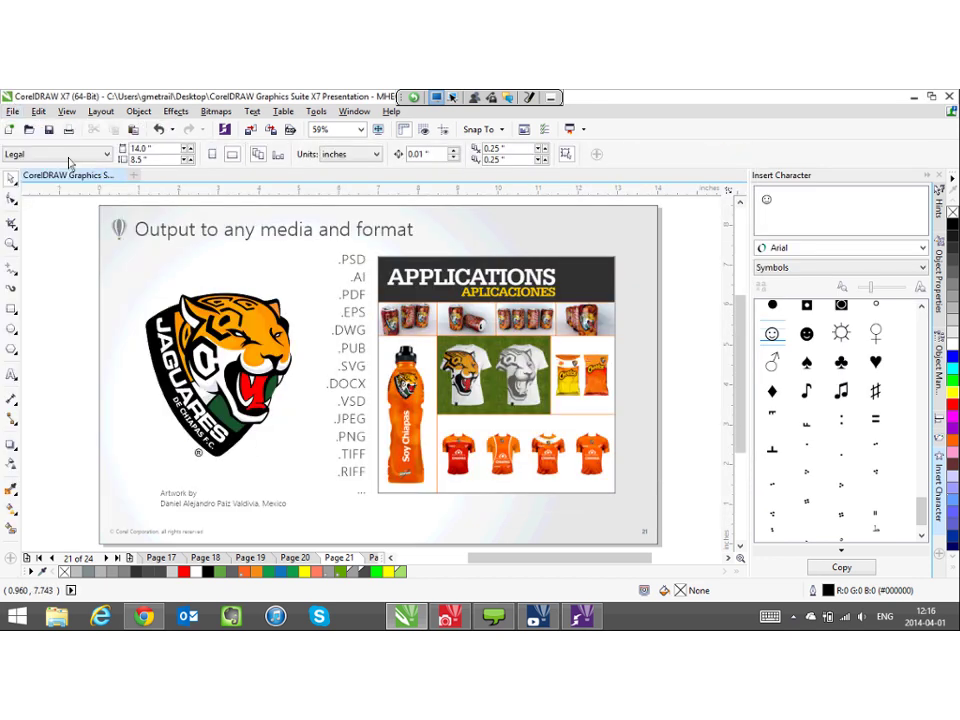
{"action": "left_click", "coordinate": [277, 492]}
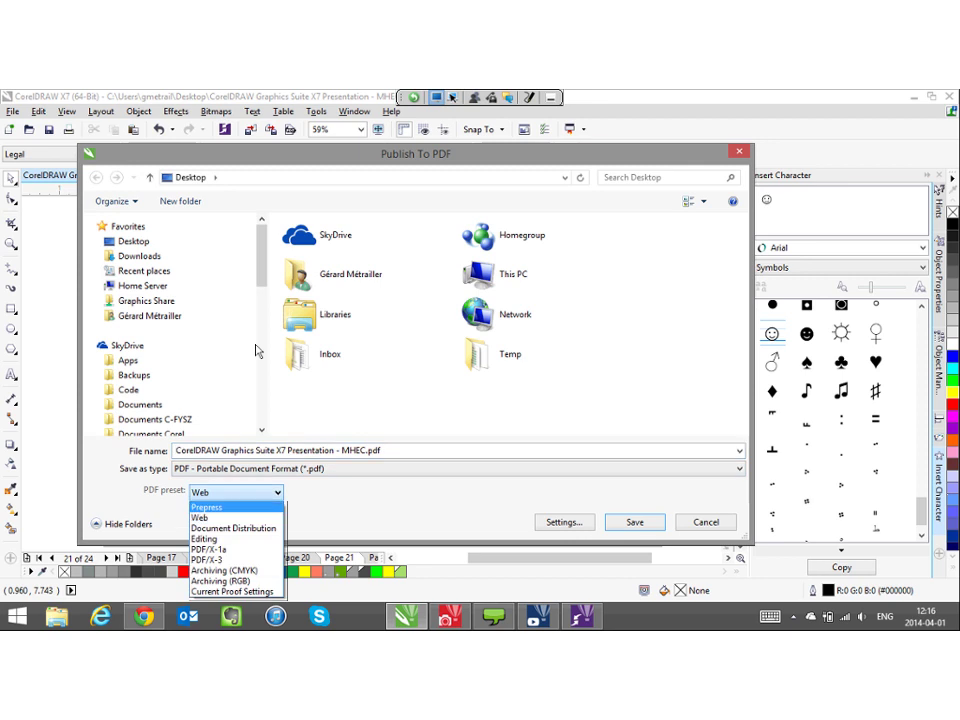
{"action": "key", "text": "Down"}
{"action": "key", "text": "Down"}
{"action": "key", "text": "Down"}
{"action": "key", "text": "Down"}
{"action": "key", "text": "Down"}
{"action": "key", "text": "Down"}
{"action": "key", "text": "Down"}
{"action": "key", "text": "Down"}
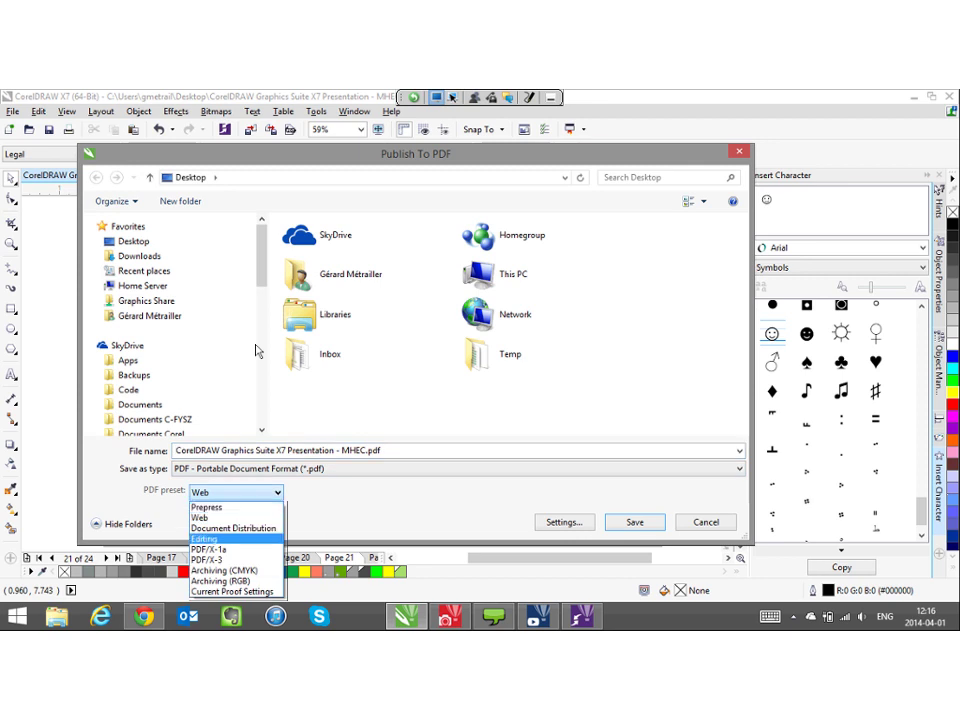
{"action": "key", "text": "Up"}
{"action": "key", "text": "Up"}
{"action": "key", "text": "Up"}
{"action": "key", "text": "Up"}
{"action": "key", "text": "Up"}
{"action": "key", "text": "Up"}
{"action": "key", "text": "Up"}
{"action": "key", "text": "Up"}
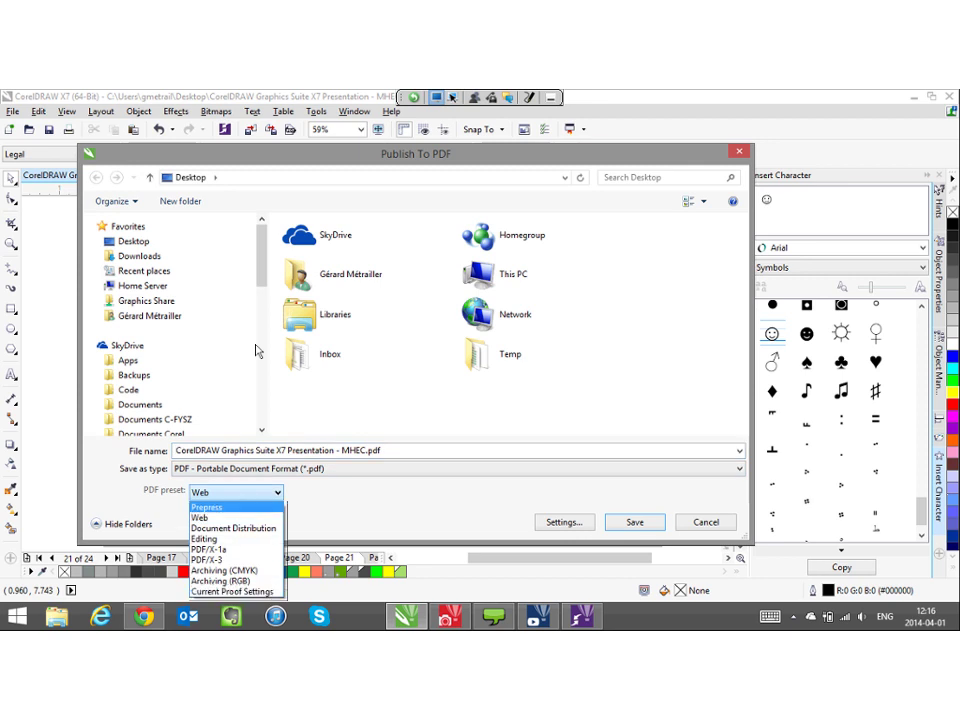
{"action": "key", "text": "Down"}
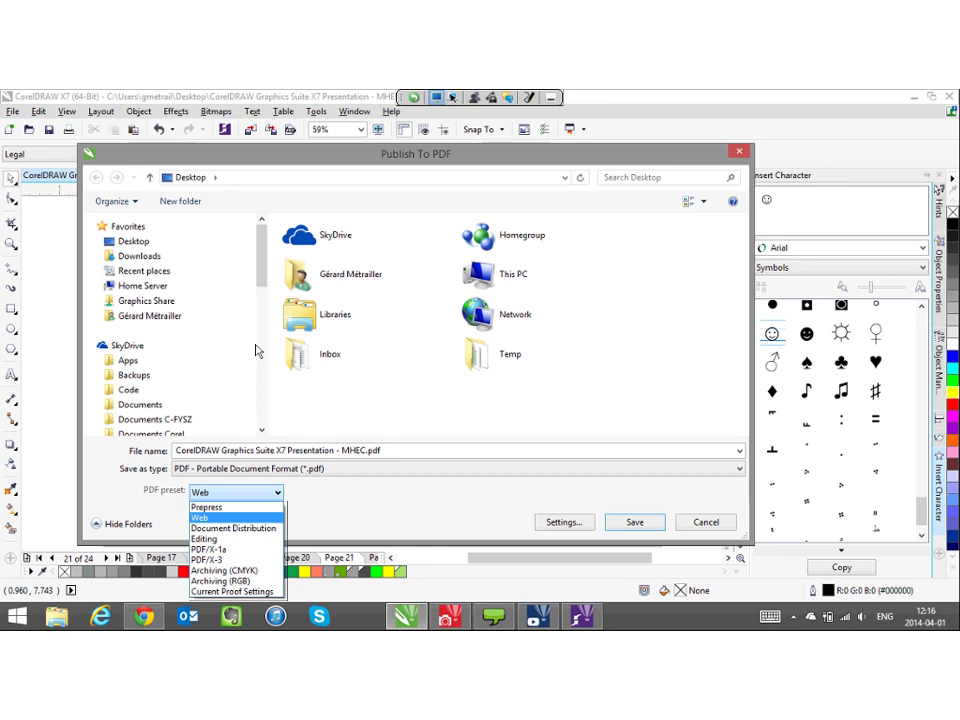
{"action": "key", "text": "Up"}
{"action": "key", "text": "Down"}
{"action": "key", "text": "Down"}
{"action": "key", "text": "Down"}
{"action": "key", "text": "Down"}
{"action": "key", "text": "Down"}
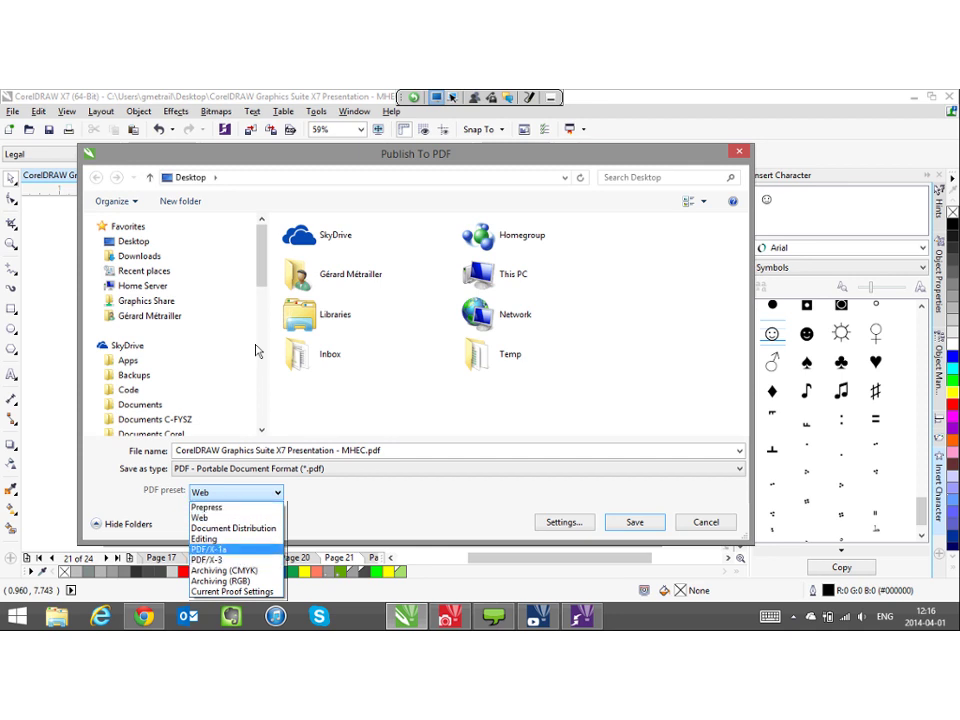
{"action": "key", "text": "Escape"}
- Review the PDF's general, color, document, objects, prepress and preflight issue settings, and leave without publishing
{"action": "left_click", "coordinate": [564, 522]}
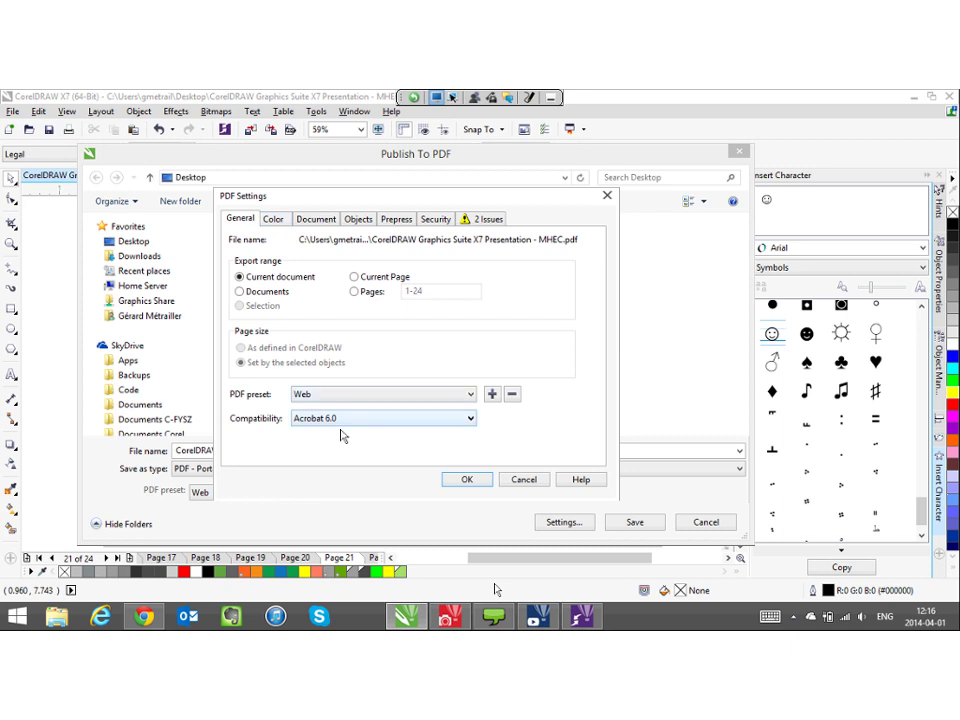
{"action": "left_click", "coordinate": [273, 219]}
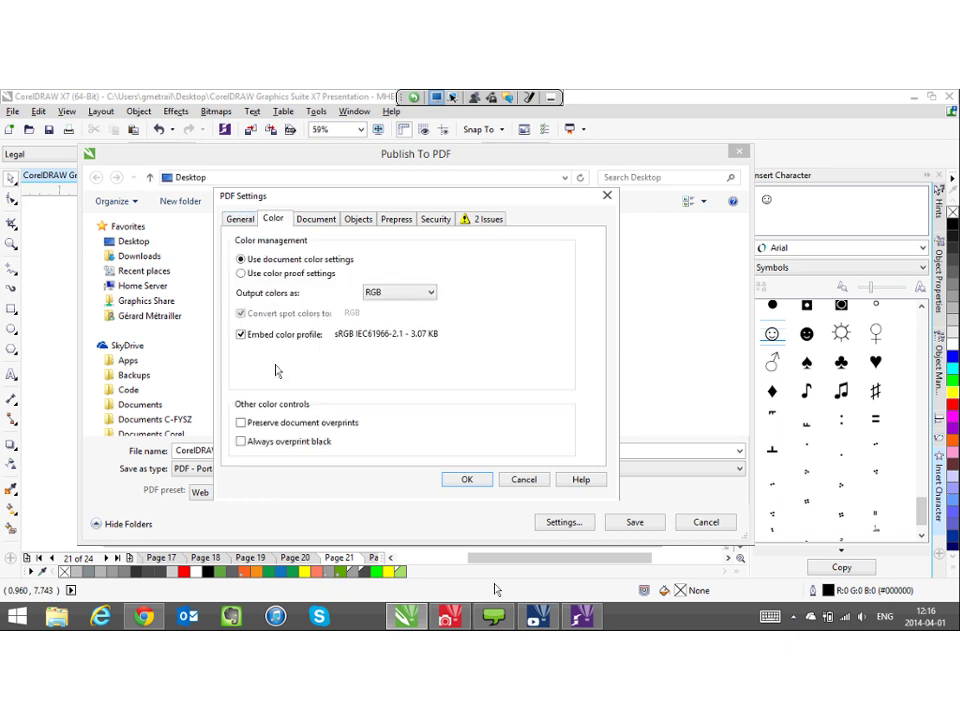
{"action": "key", "text": "ctrl+Tab"}
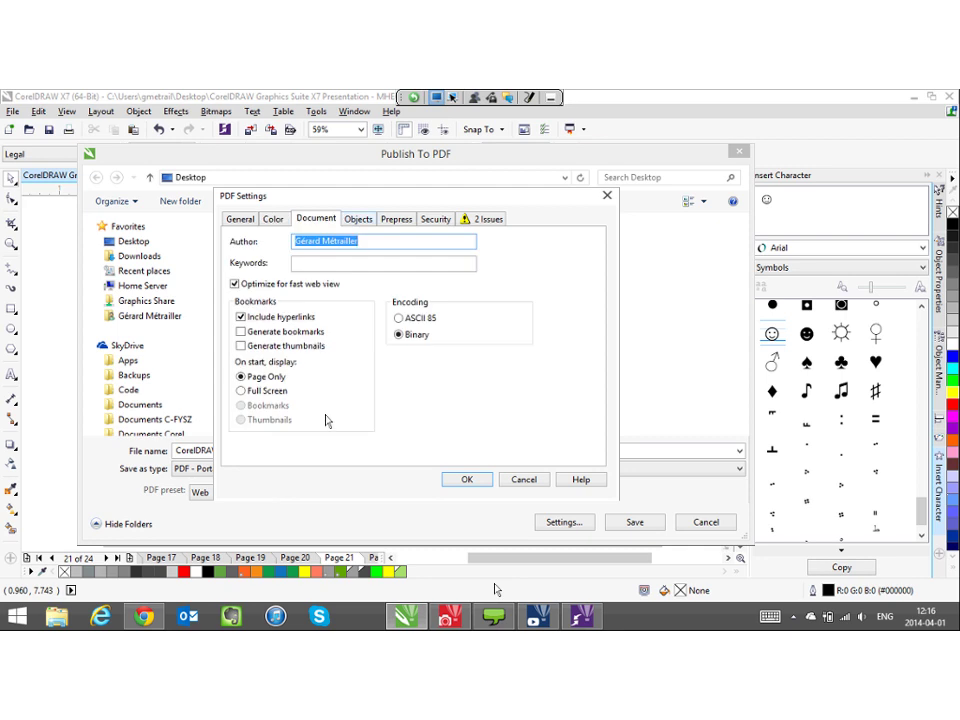
{"action": "key", "text": "ctrl+Tab"}
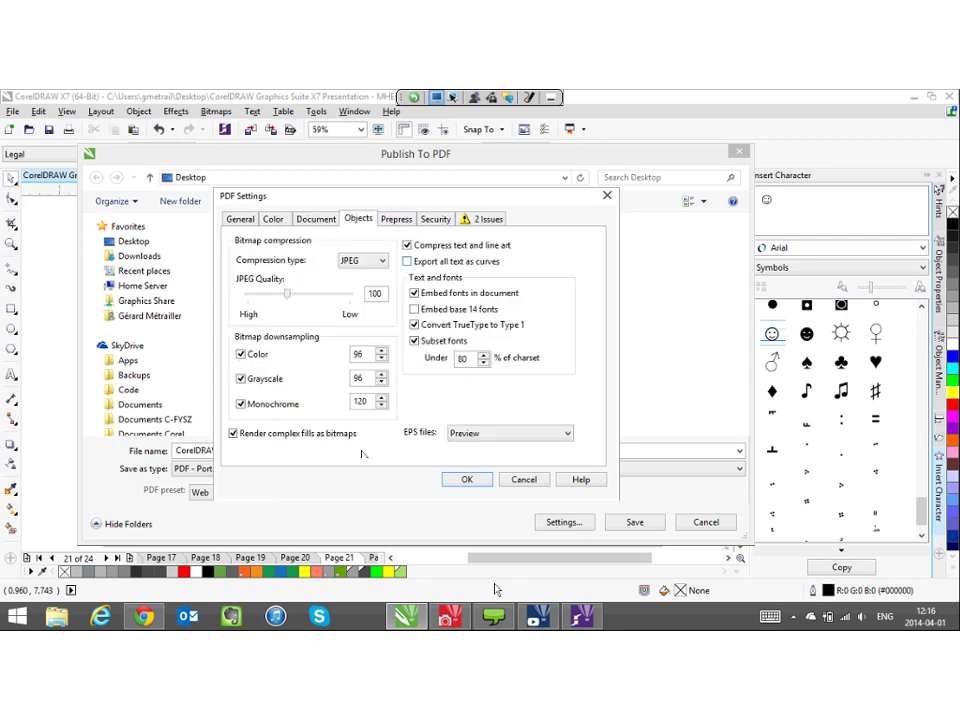
{"action": "key", "text": "ctrl+Tab"}
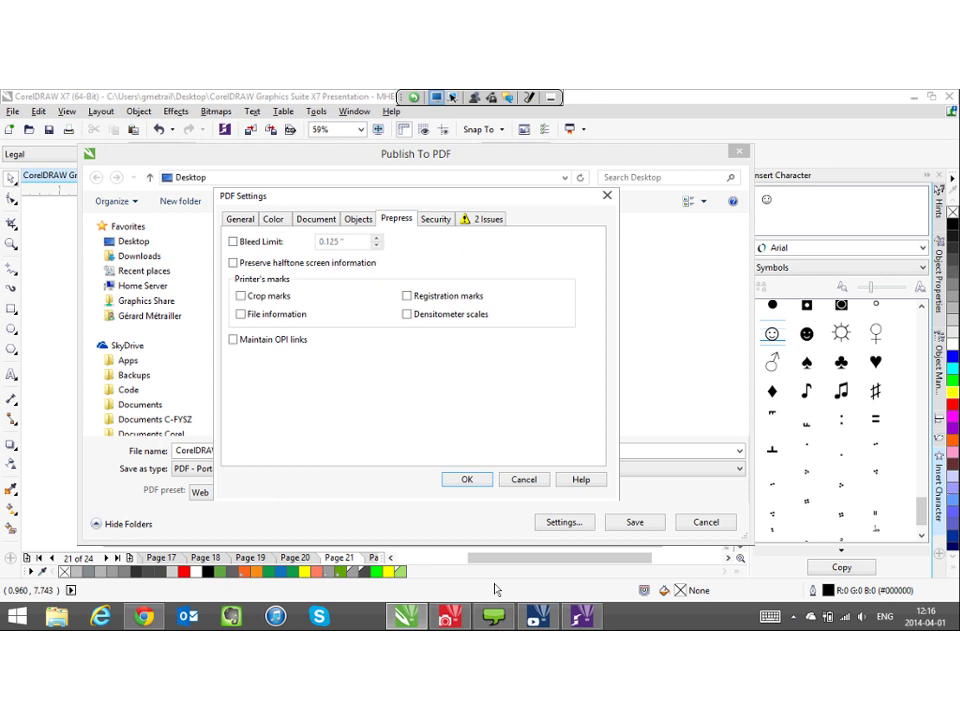
{"action": "key", "text": "ctrl+Tab"}
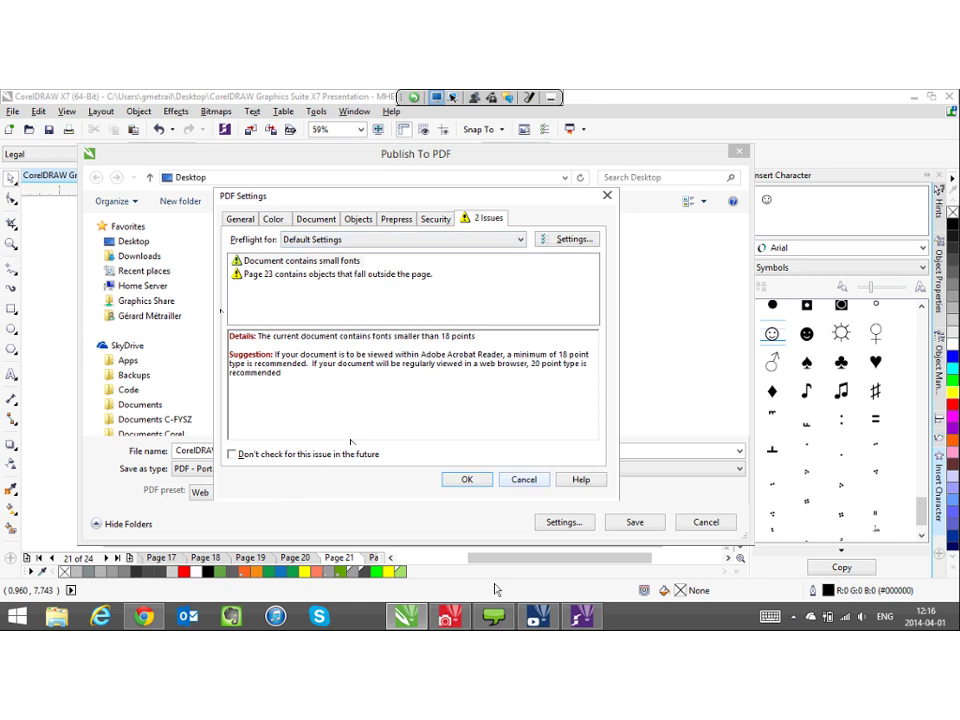
{"action": "left_click", "coordinate": [524, 480]}
{"action": "left_click", "coordinate": [706, 522]}
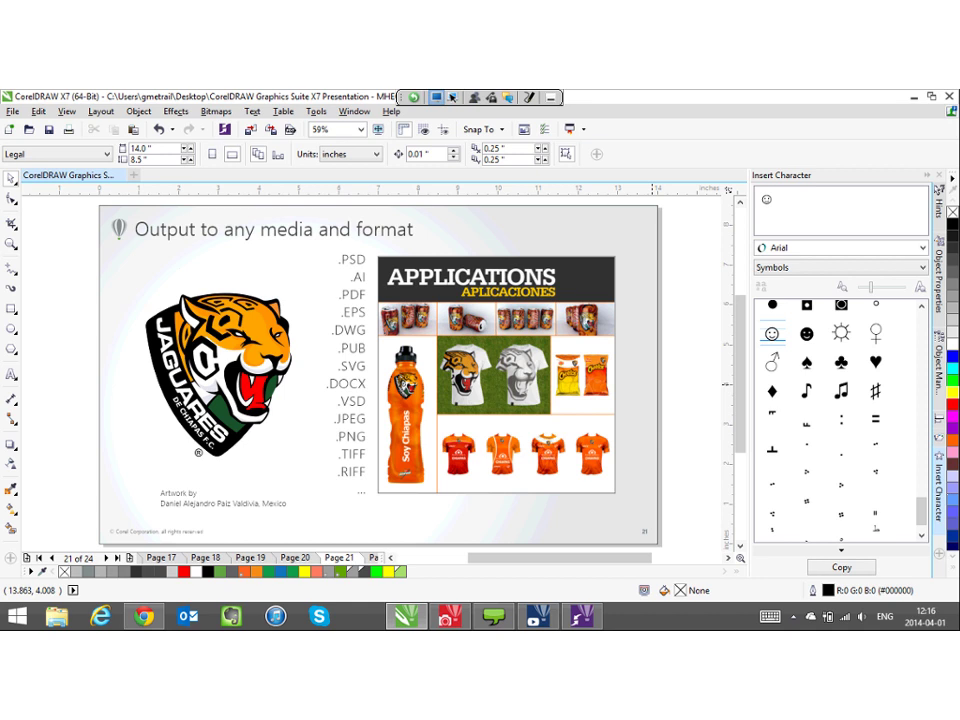
- Open the print settings for the presentation
{"action": "left_click", "coordinate": [12, 111]}
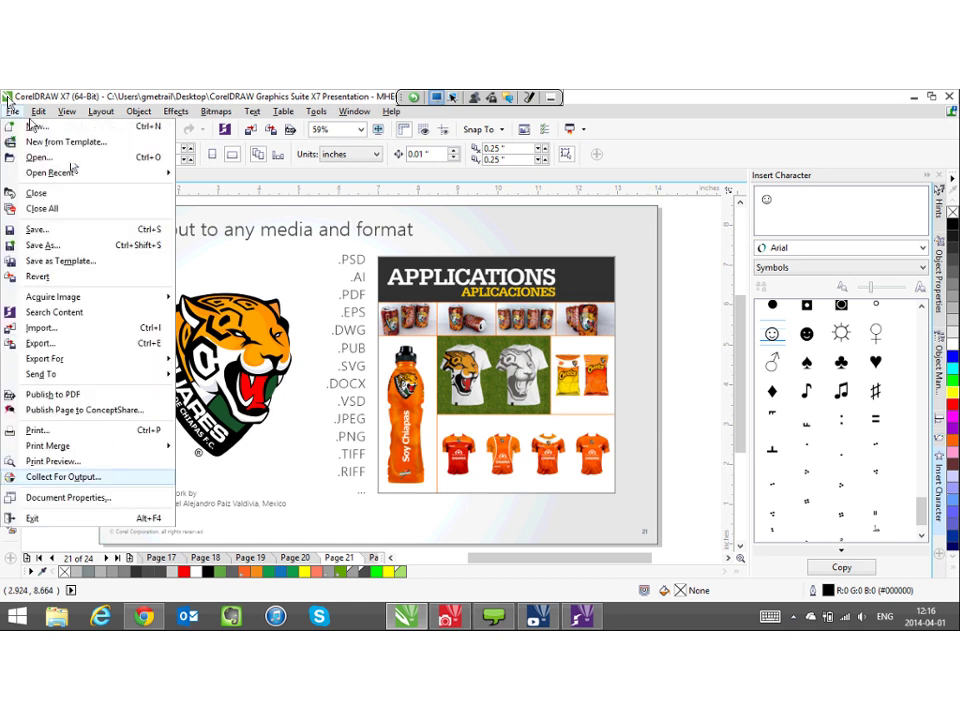
{"action": "left_click", "coordinate": [38, 430]}
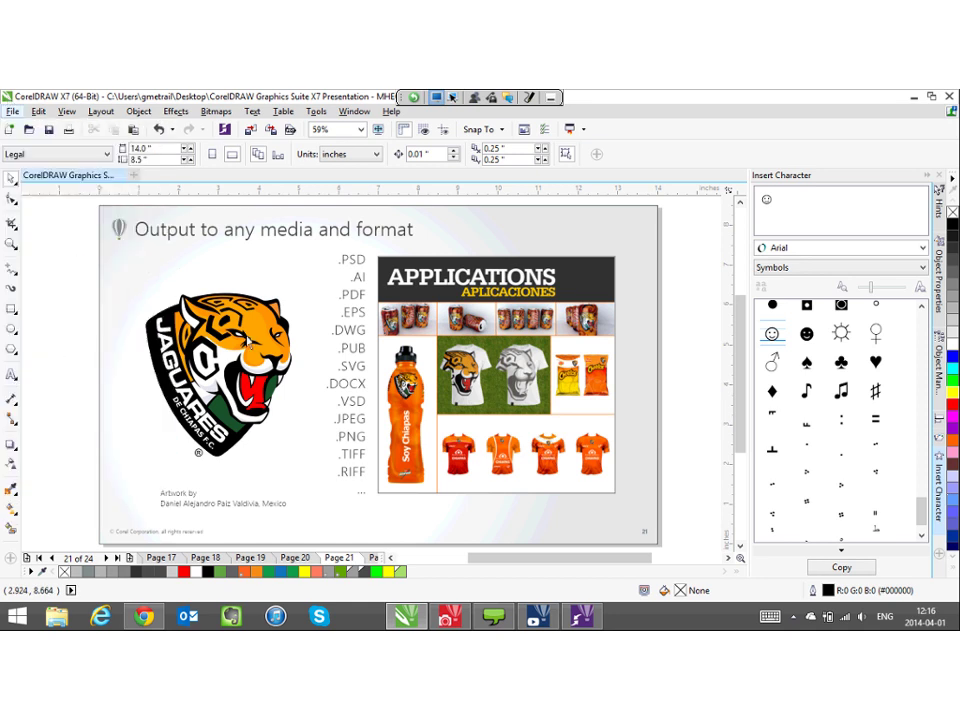